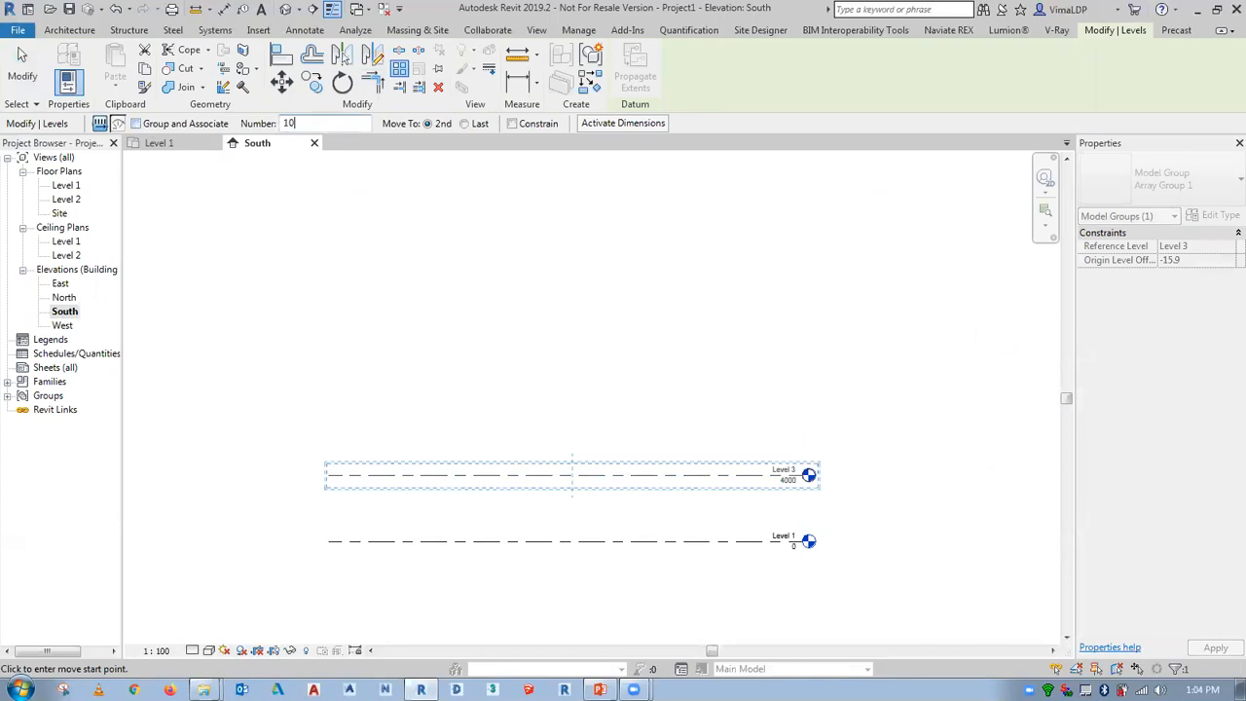
# Array the upper level upward with 10 members, using the 4000 mm distance from Level 1 to the upper level as spacing
pyautogui.click(329, 541)
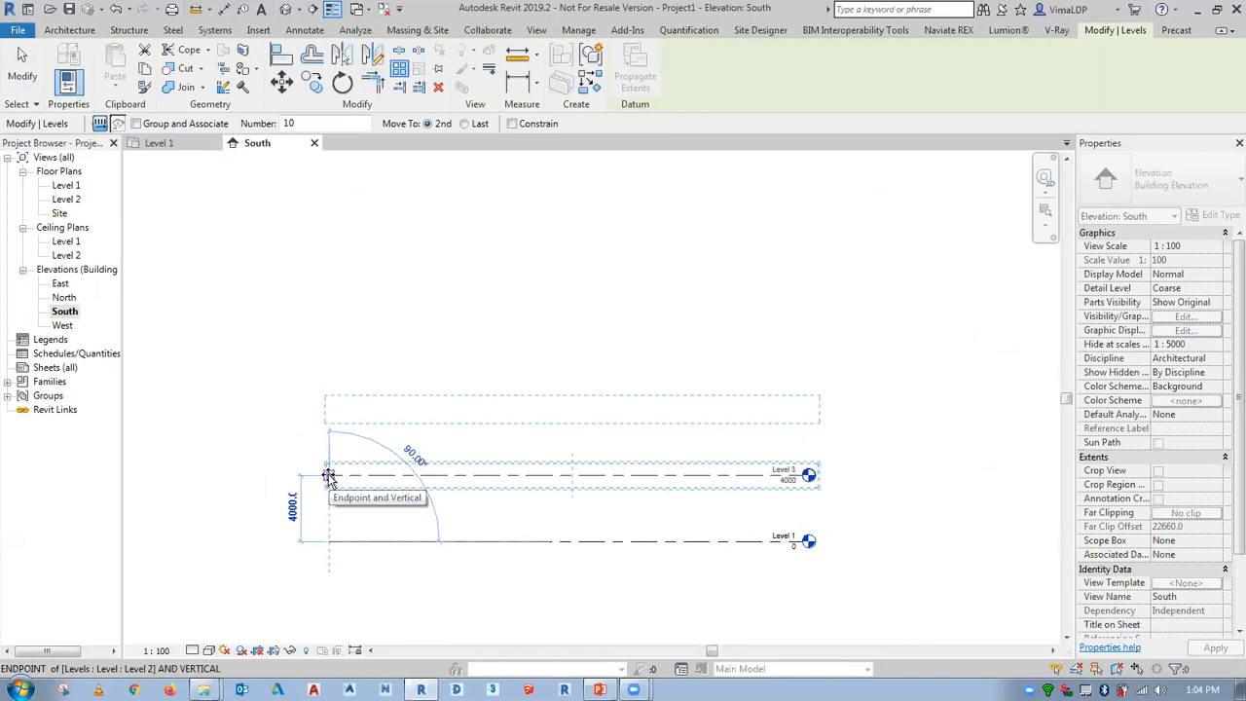
pyautogui.click(309, 469)
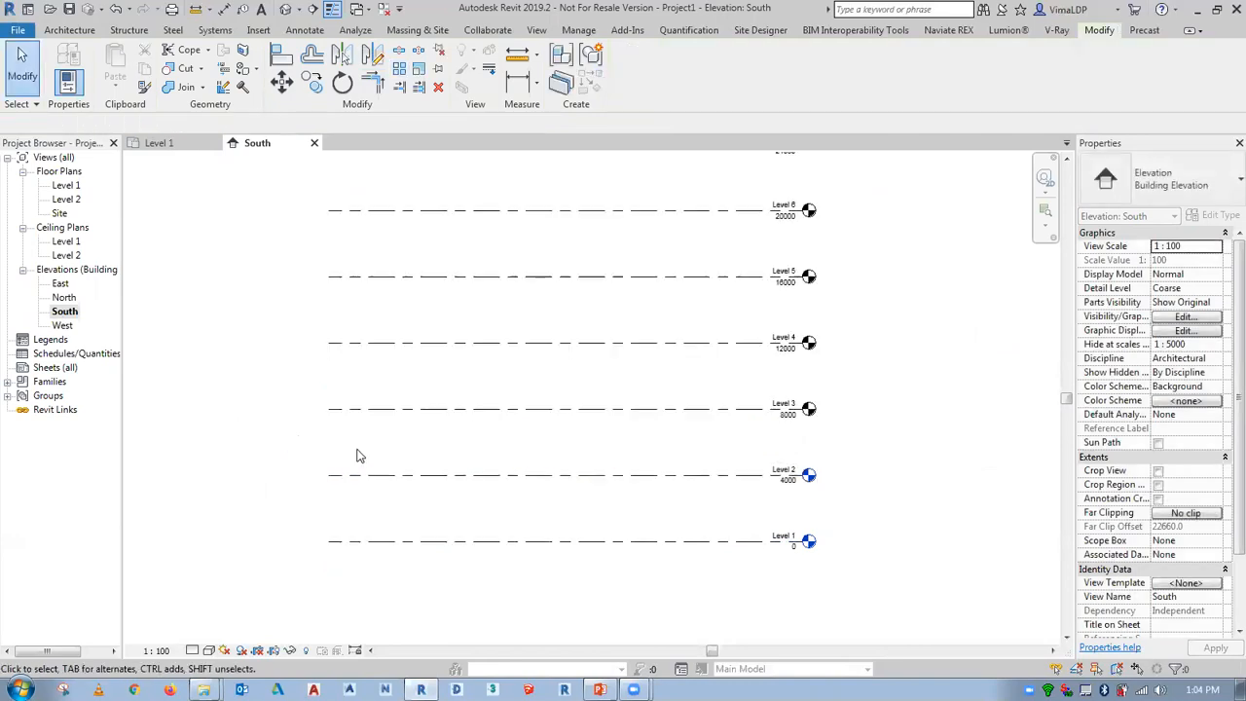
pyautogui.middleClick(873, 413)
pyautogui.middleClick(872, 413)
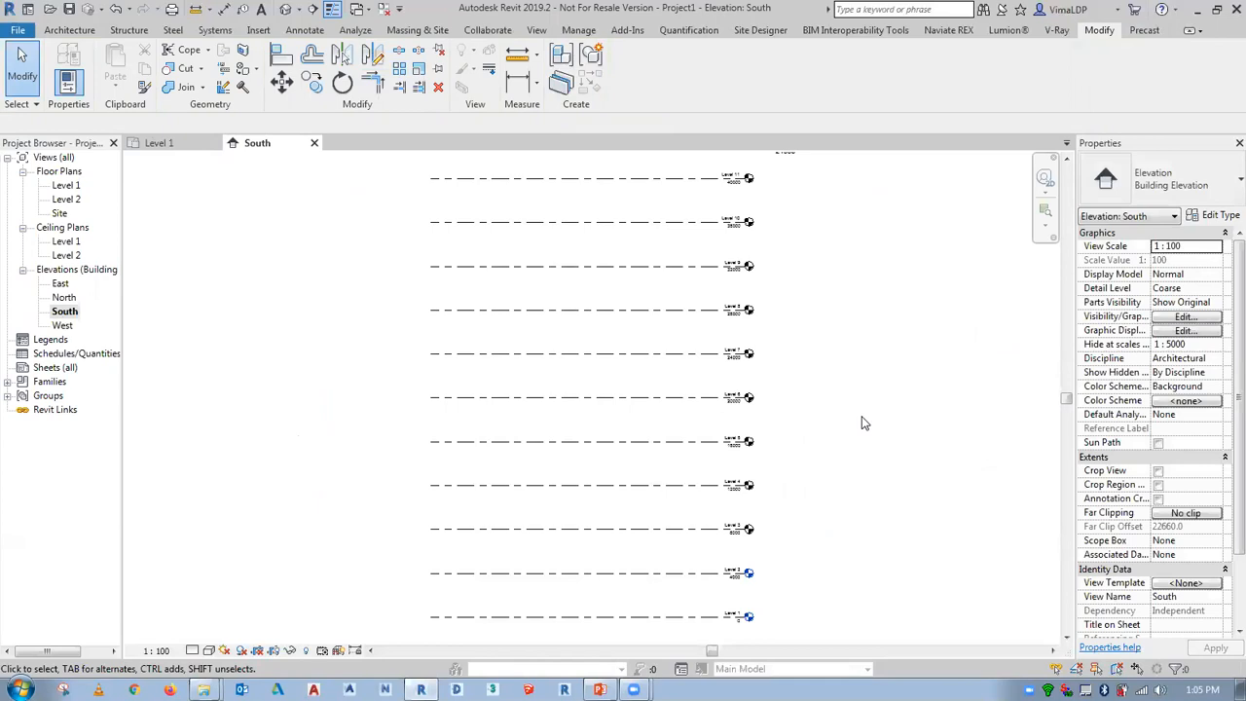
# Rename the topmost level, Level 11, as Roof
pyautogui.click(731, 177)
pyautogui.scroll(4, 731, 177)
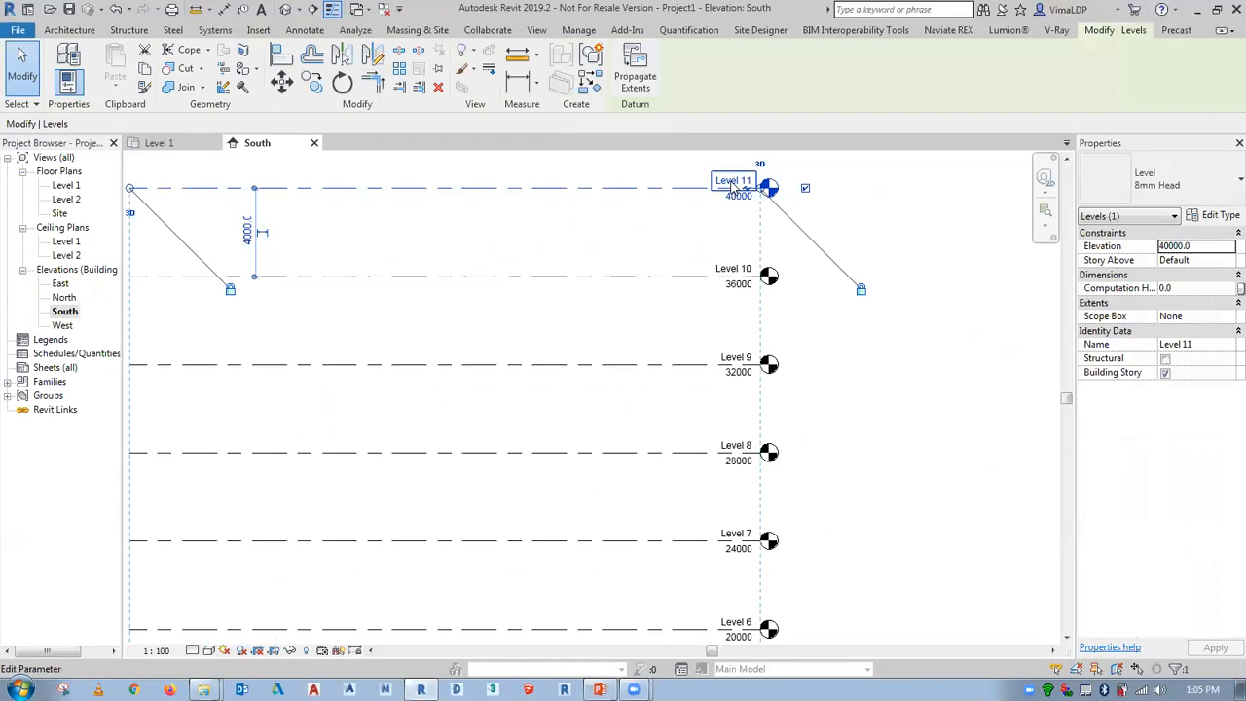
pyautogui.click(732, 178)
pyautogui.write('Ro')
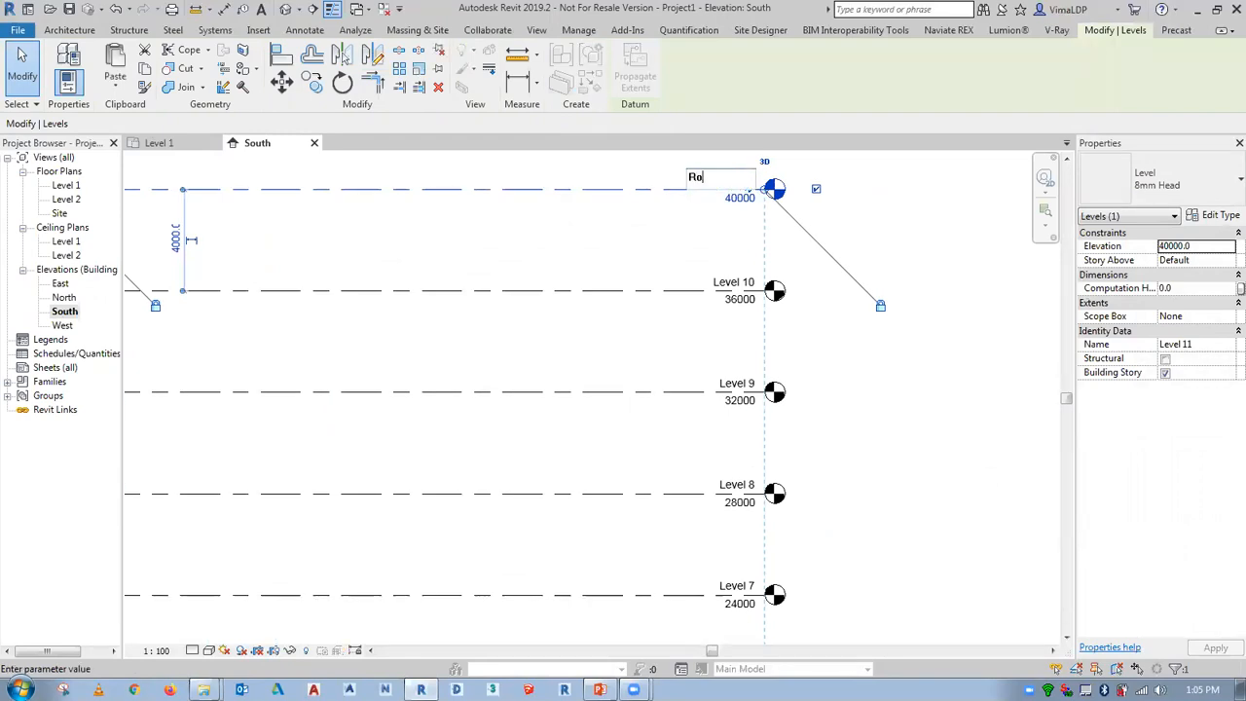
pyautogui.press('Return')
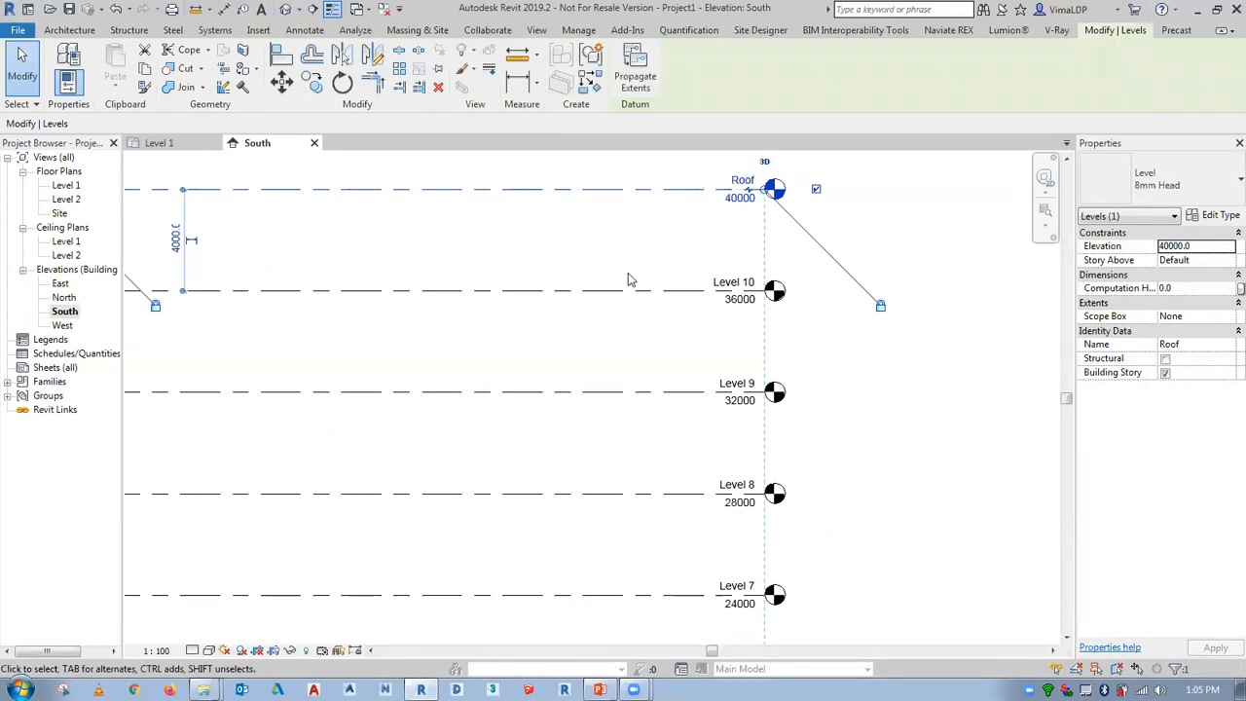
pyautogui.press('Escape')
pyautogui.scroll(-5, 623, 288)
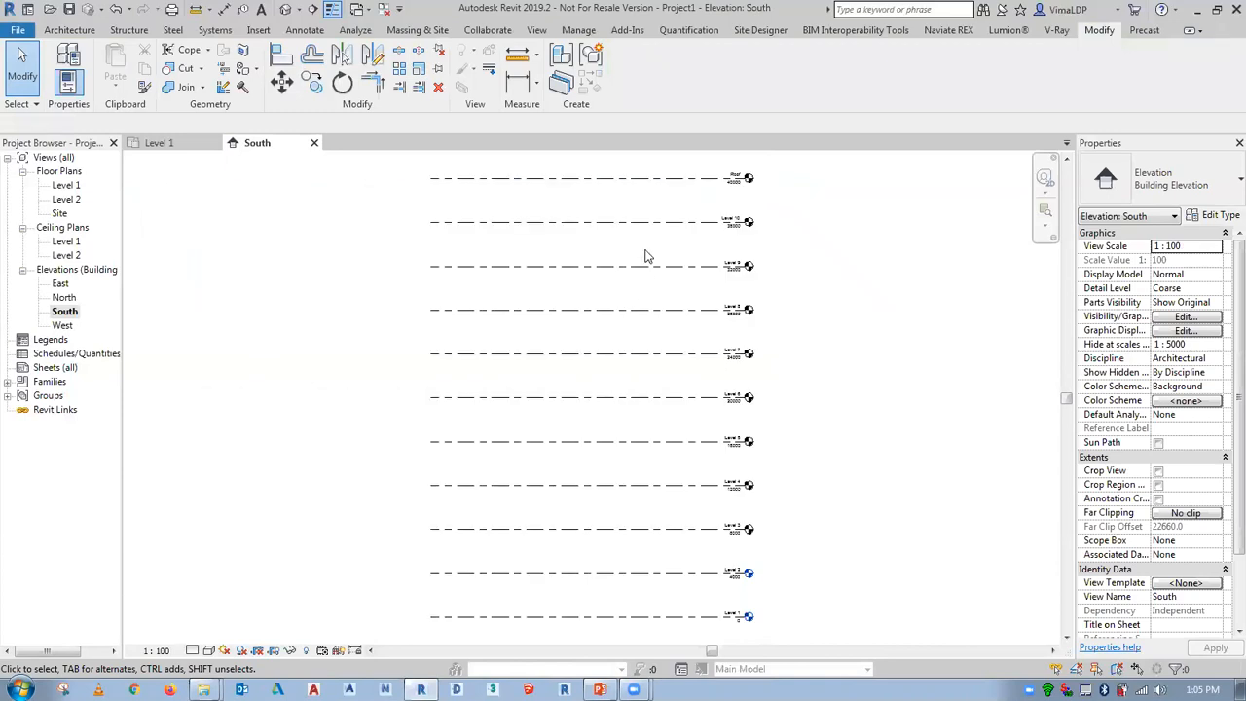
# Create floor plan views for Level 3 through Level 10 and Roof, and close the newly opened Roof plan
pyautogui.click(539, 30)
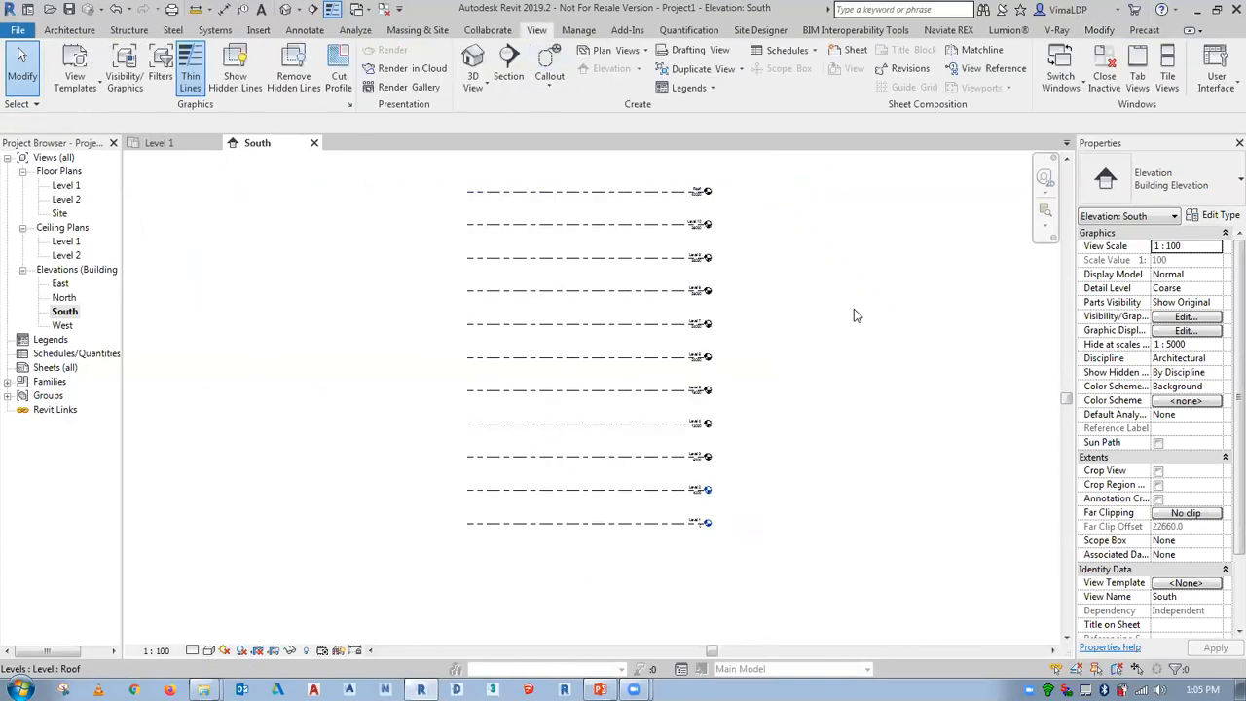
pyautogui.click(628, 51)
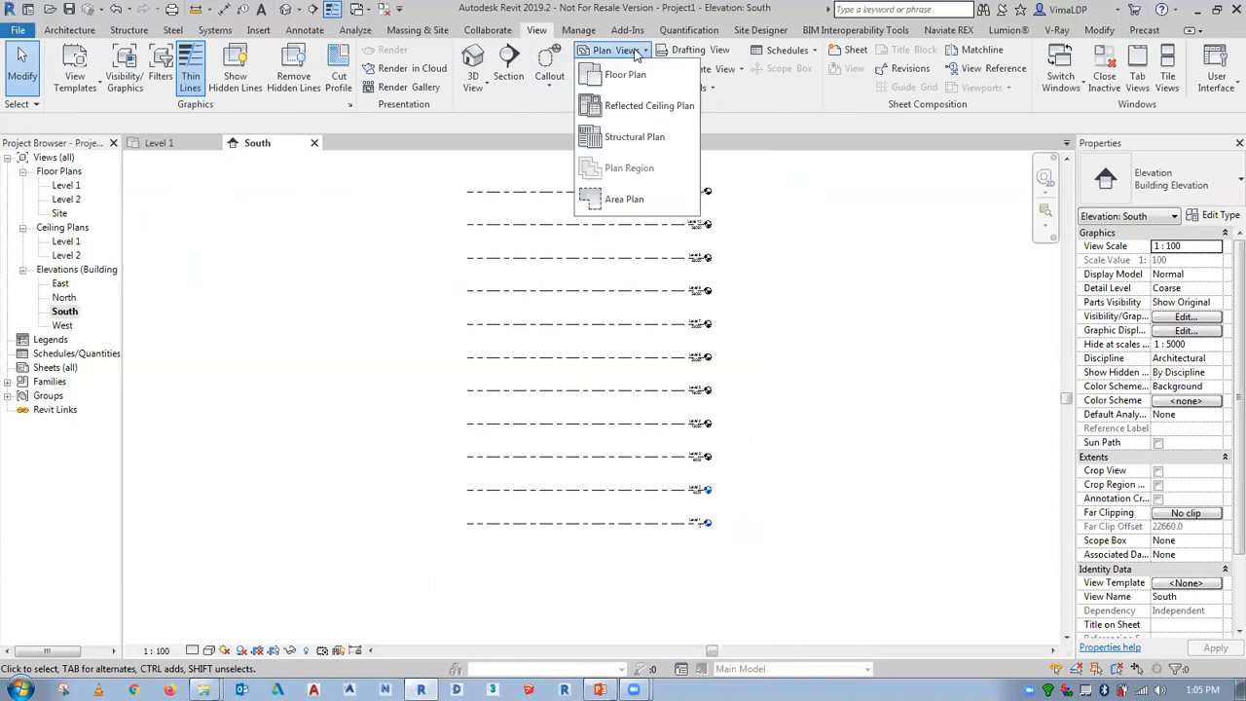
pyautogui.click(628, 75)
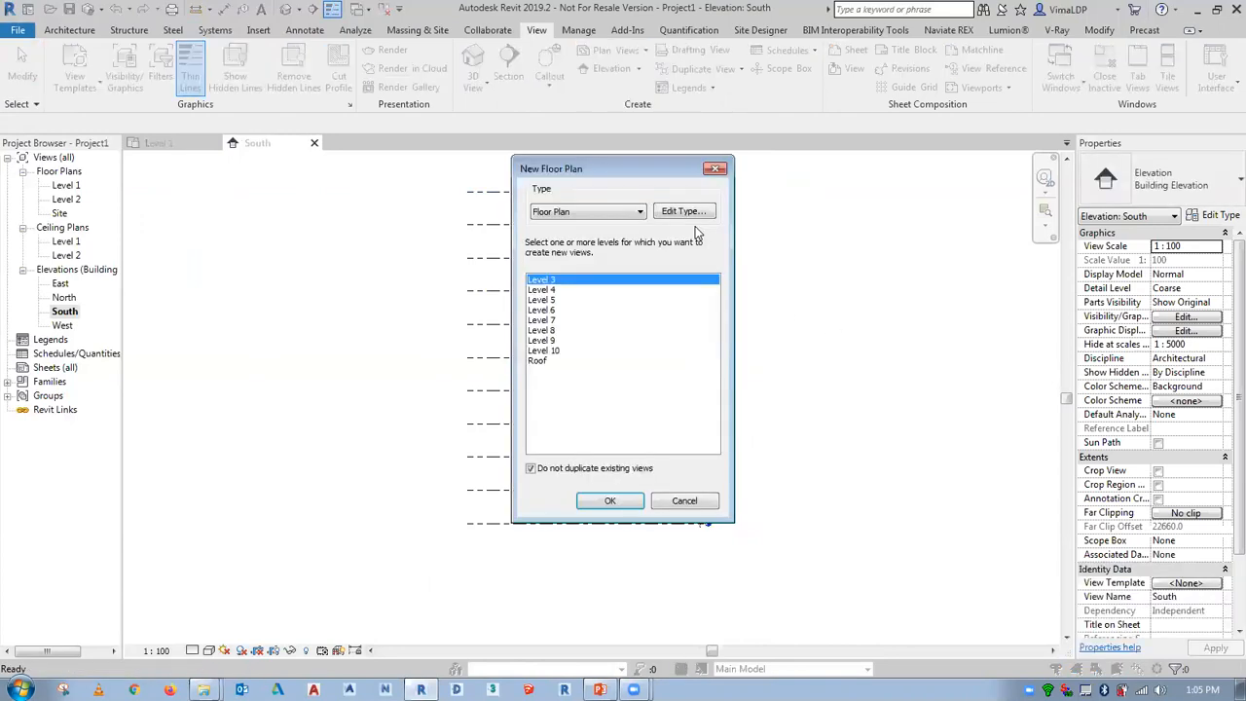
pyautogui.moveTo(584, 281); pyautogui.dragTo(574, 350)
pyautogui.moveTo(570, 411); pyautogui.dragTo(572, 419)
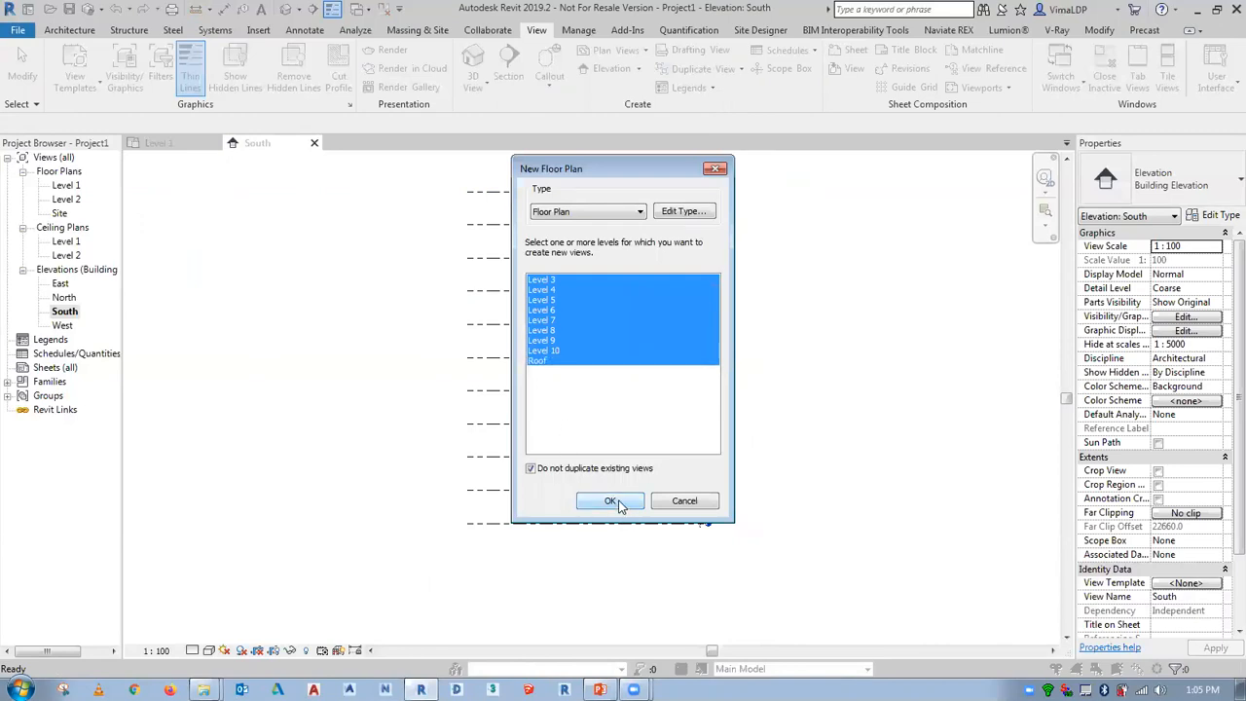
pyautogui.click(609, 501)
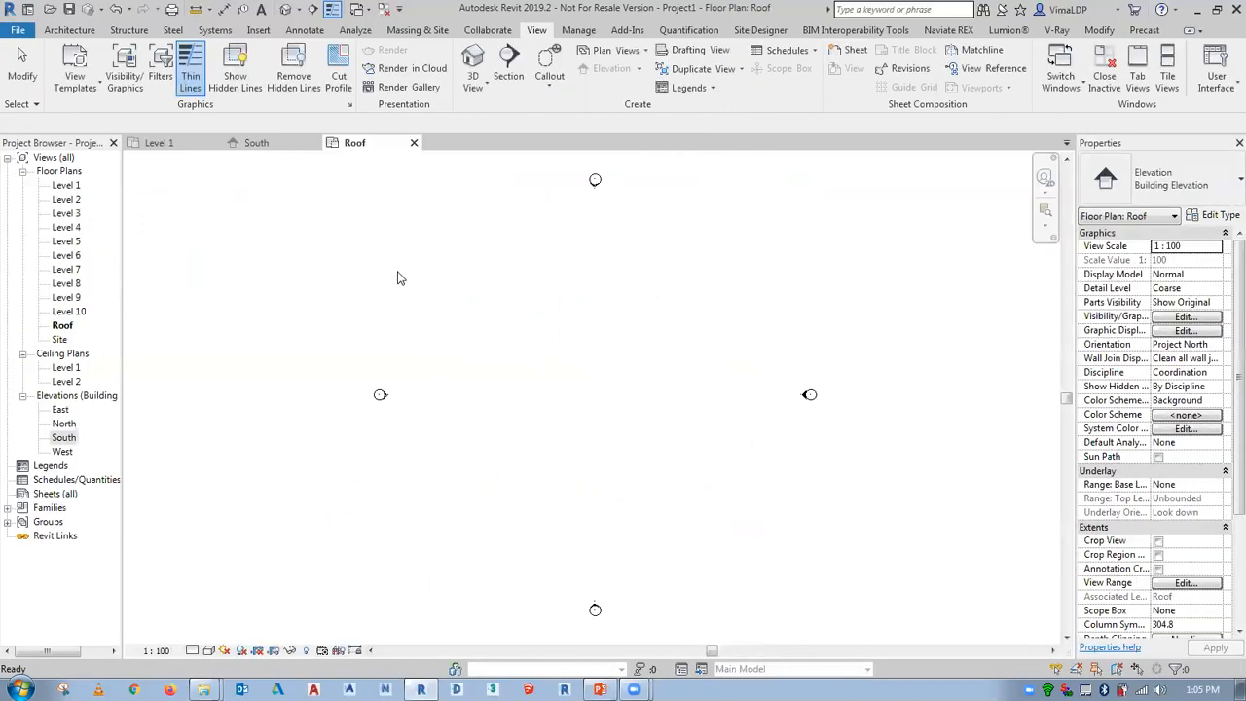
pyautogui.click(414, 143)
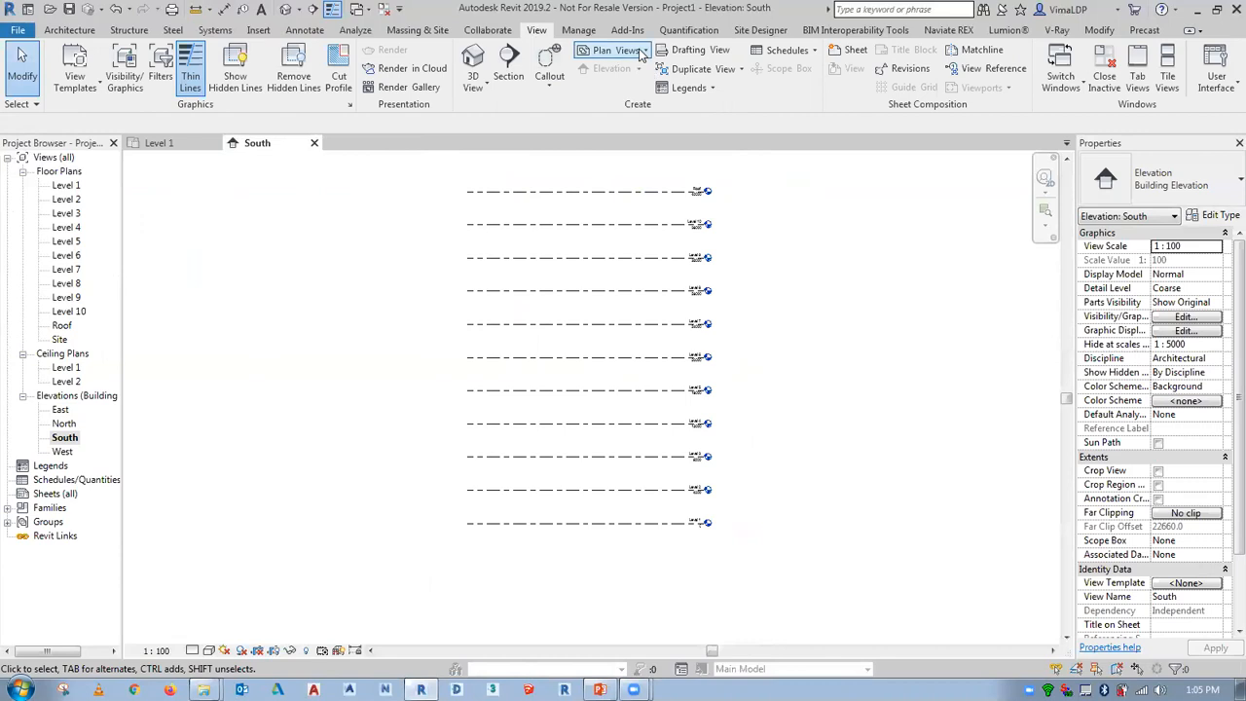
# Create reflected ceiling plans for Level 3 through Level 10 and Roof, close the opened Roof view, and collapse the Ceiling Plans group
pyautogui.click(606, 50)
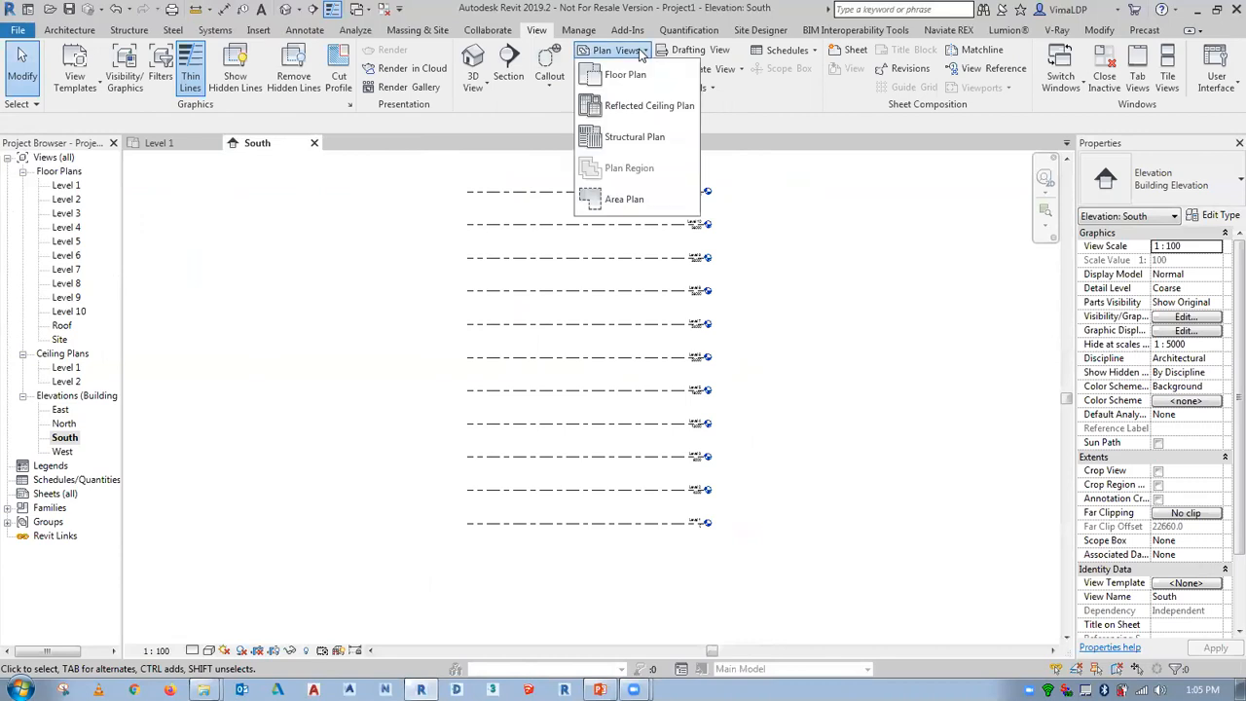
pyautogui.click(637, 107)
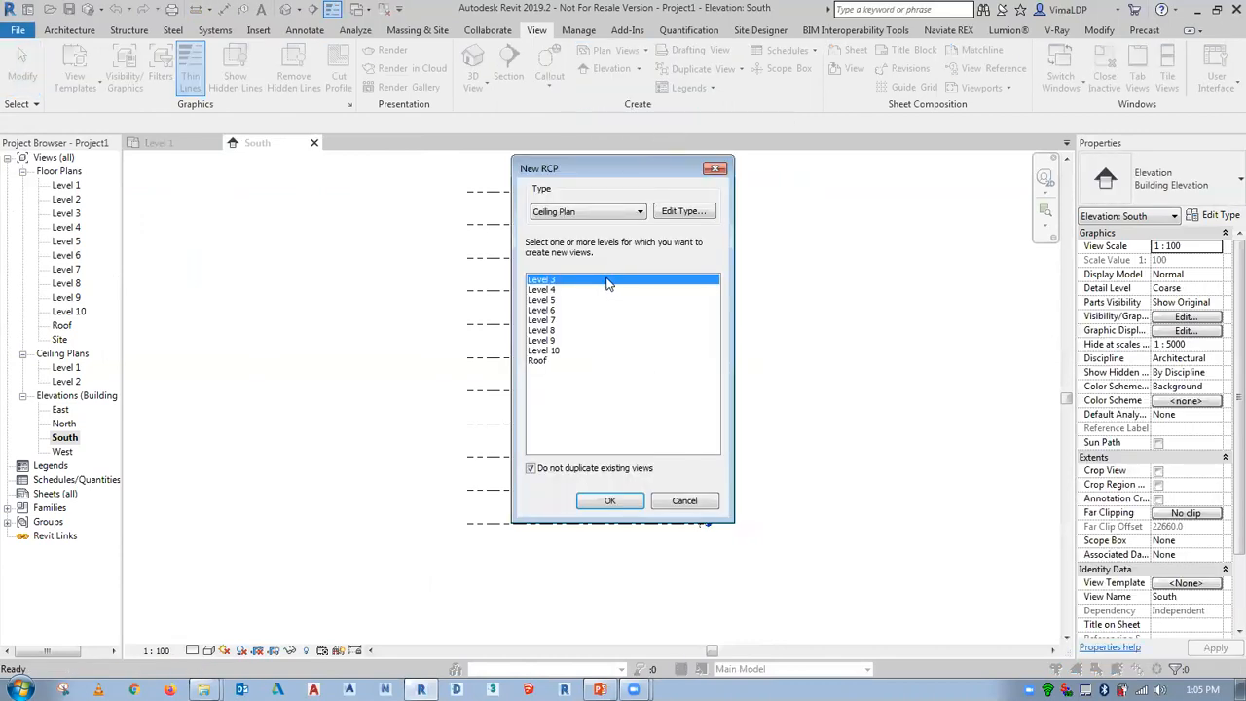
pyautogui.moveTo(611, 280); pyautogui.dragTo(588, 362)
pyautogui.click(611, 502)
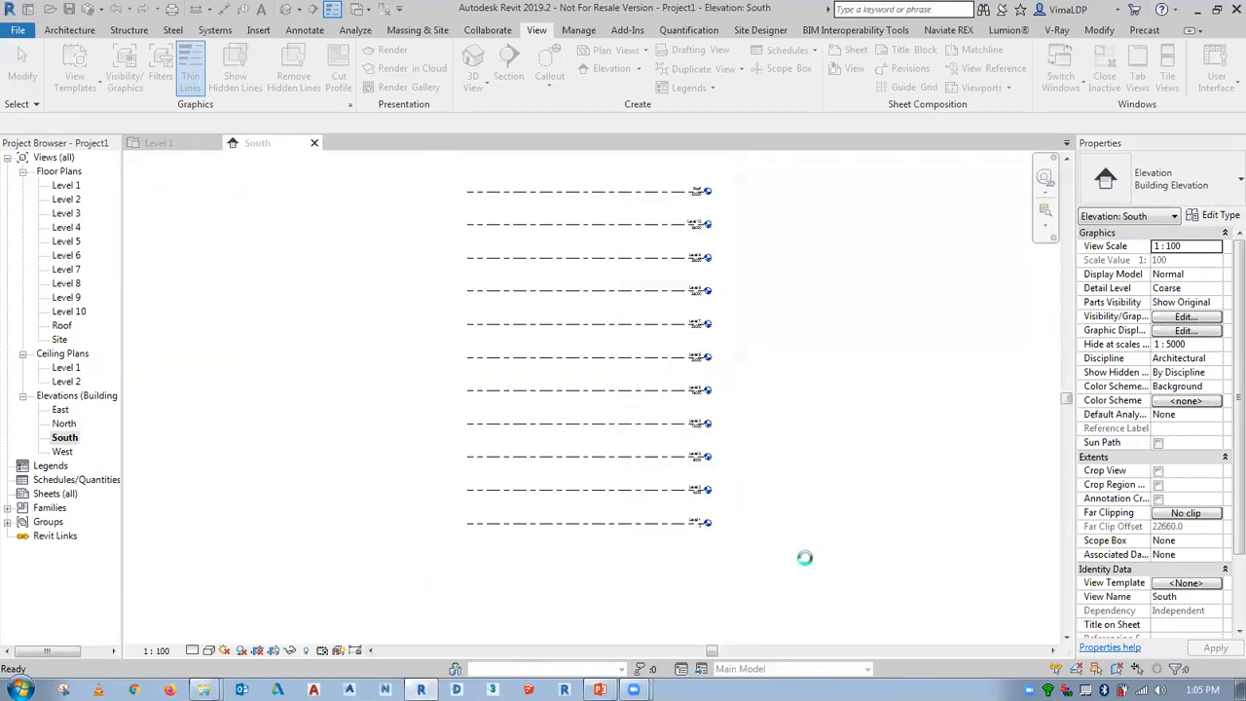
pyautogui.click(415, 144)
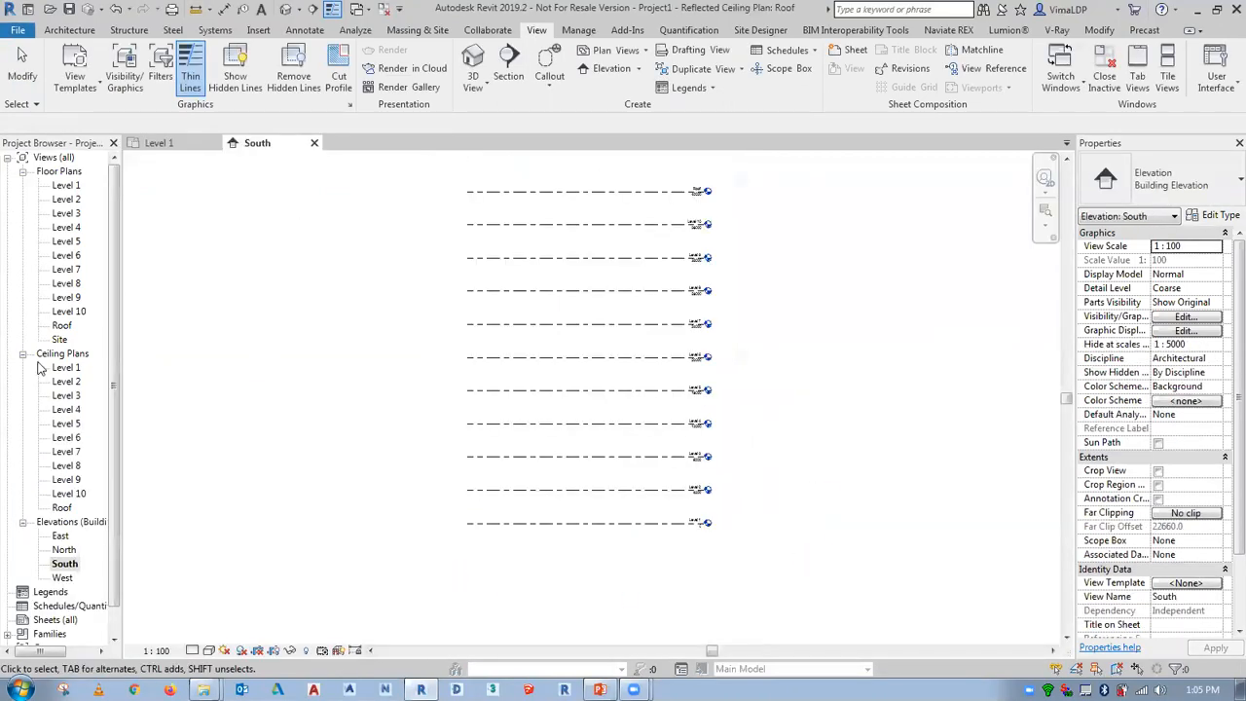
pyautogui.click(23, 354)
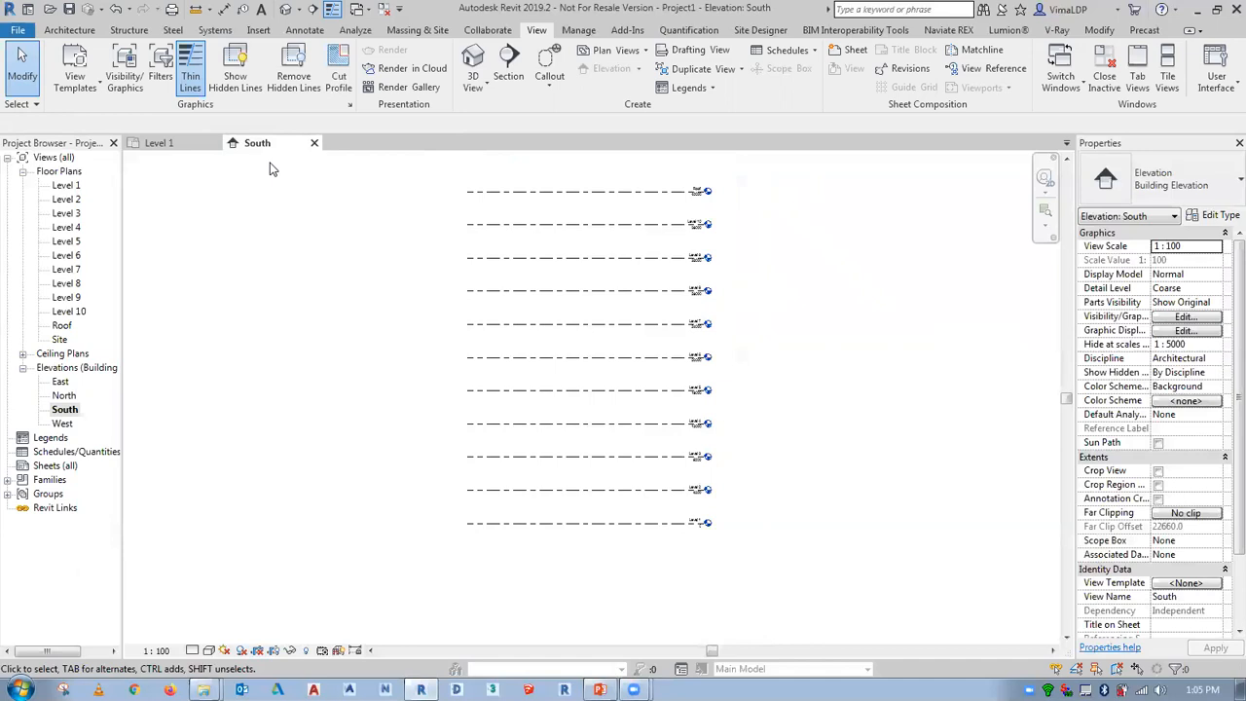
# Close the South elevation and draw a vertical grid line in the Level 1 plan, inside the west elevation marker
pyautogui.click(314, 144)
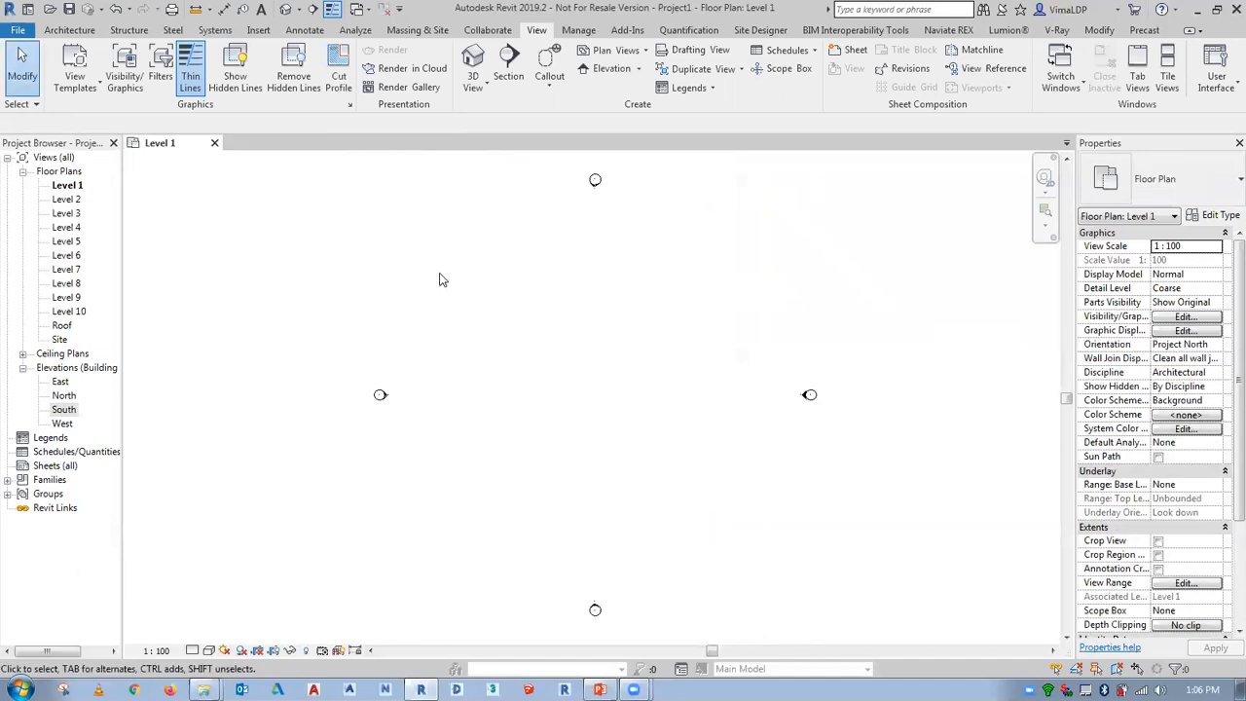
pyautogui.click(69, 30)
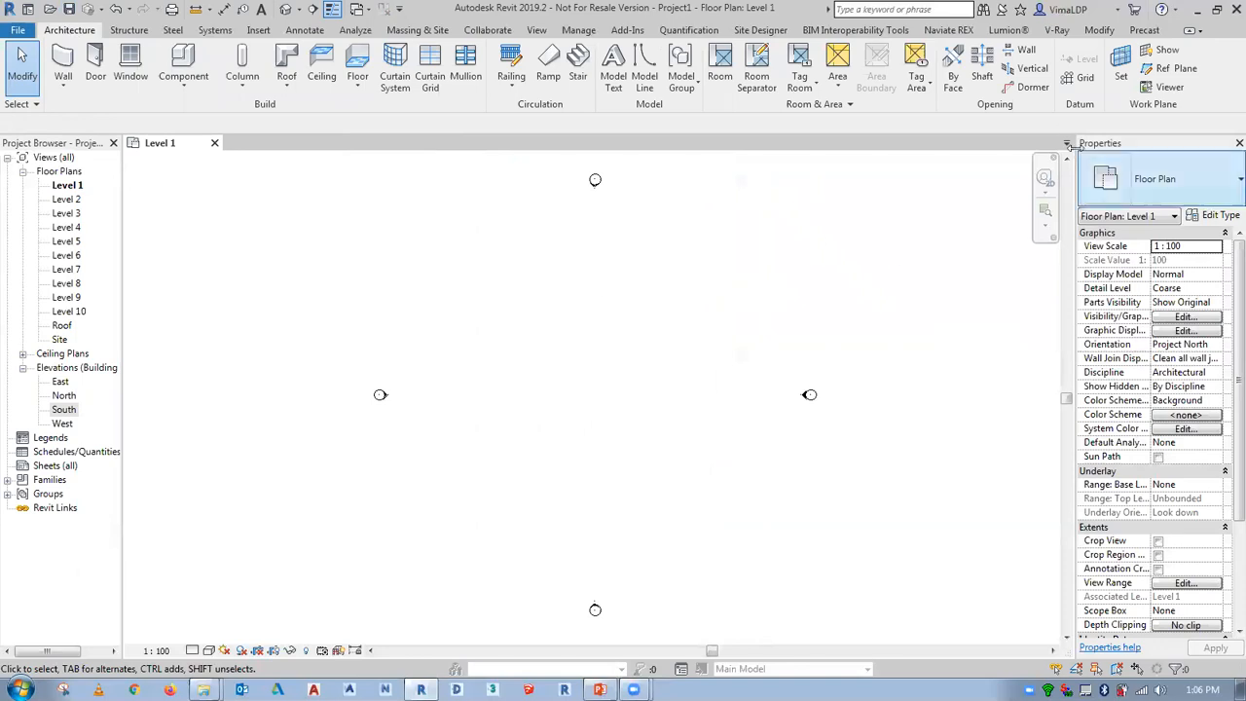
pyautogui.click(1079, 78)
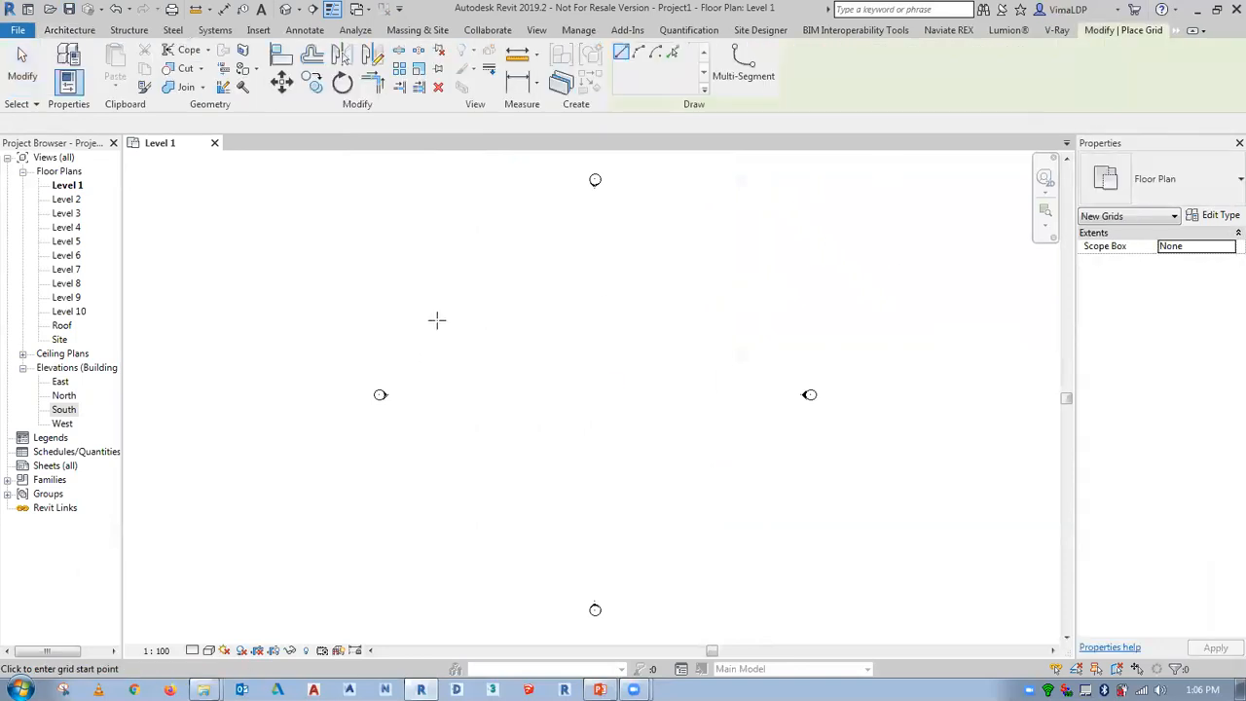
pyautogui.click(443, 305)
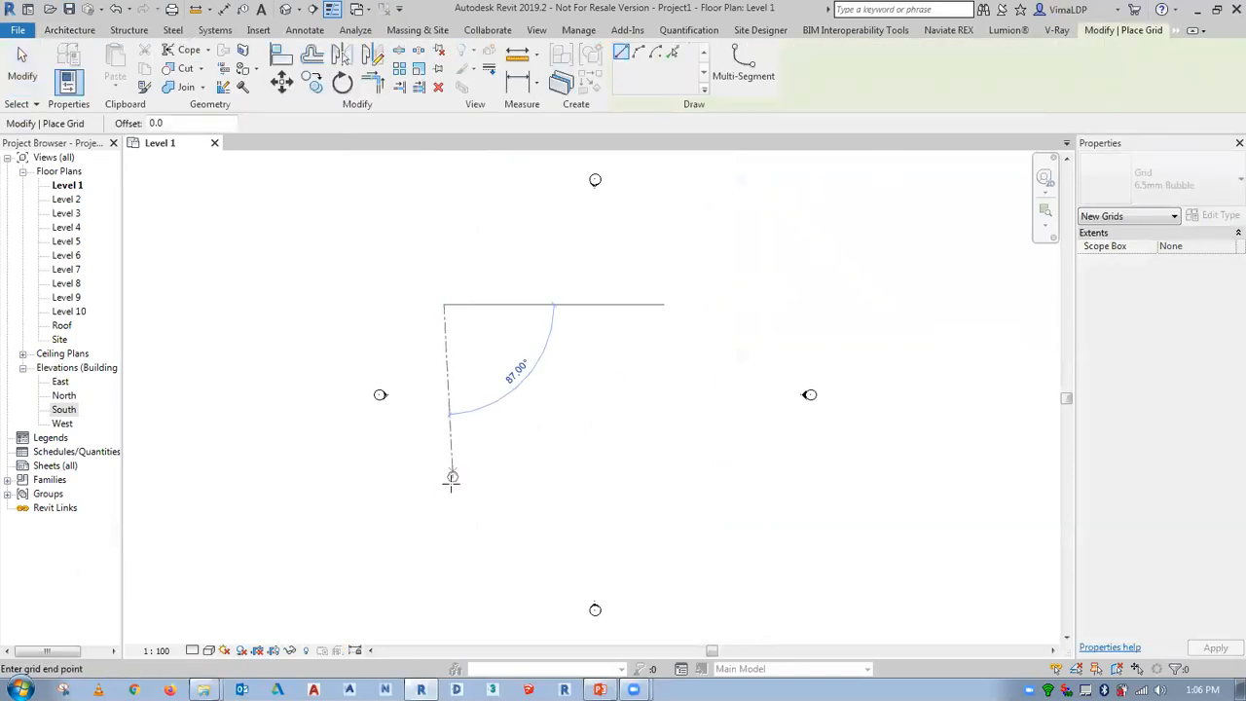
pyautogui.click(444, 541)
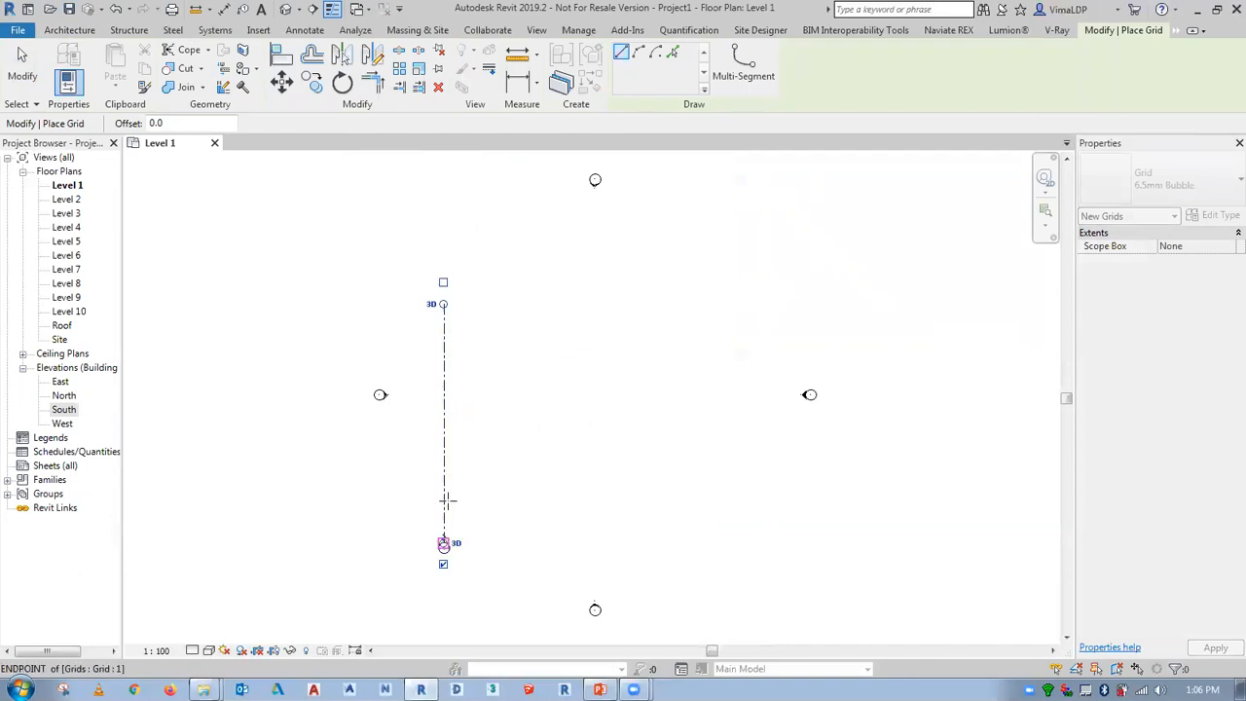
pyautogui.scroll(2, 438, 514)
pyautogui.scroll(-1, 456, 503)
pyautogui.press('Escape')
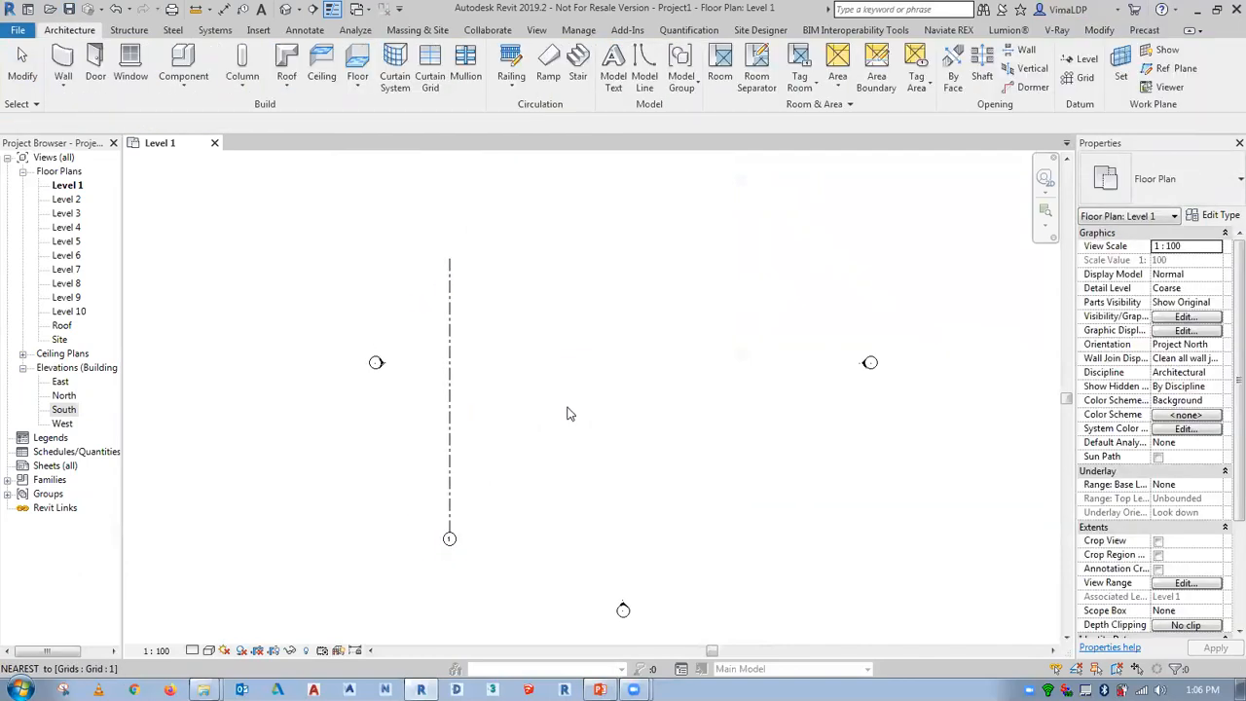
# Copy grid 1 to the right three times at 5 m spacing, with the Constrain and Multiple options on
pyautogui.moveTo(531, 253); pyautogui.dragTo(431, 238)
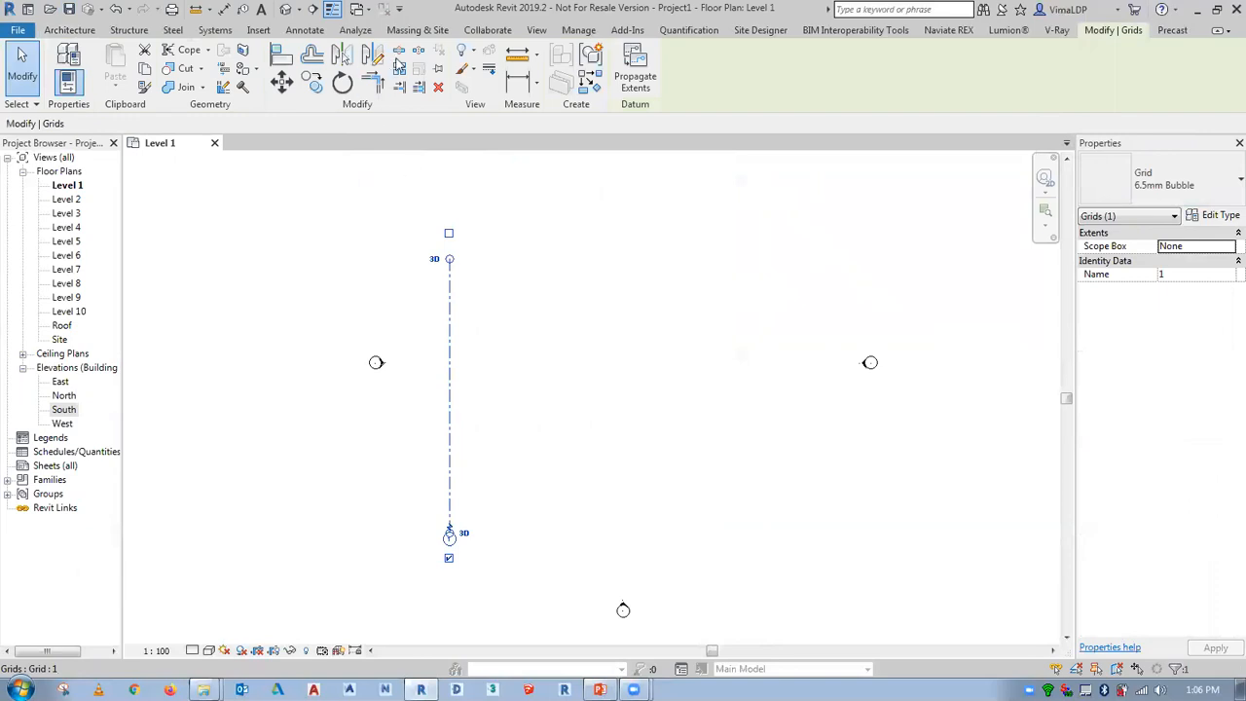
pyautogui.click(311, 83)
pyautogui.click(105, 124)
pyautogui.click(233, 126)
pyautogui.click(457, 223)
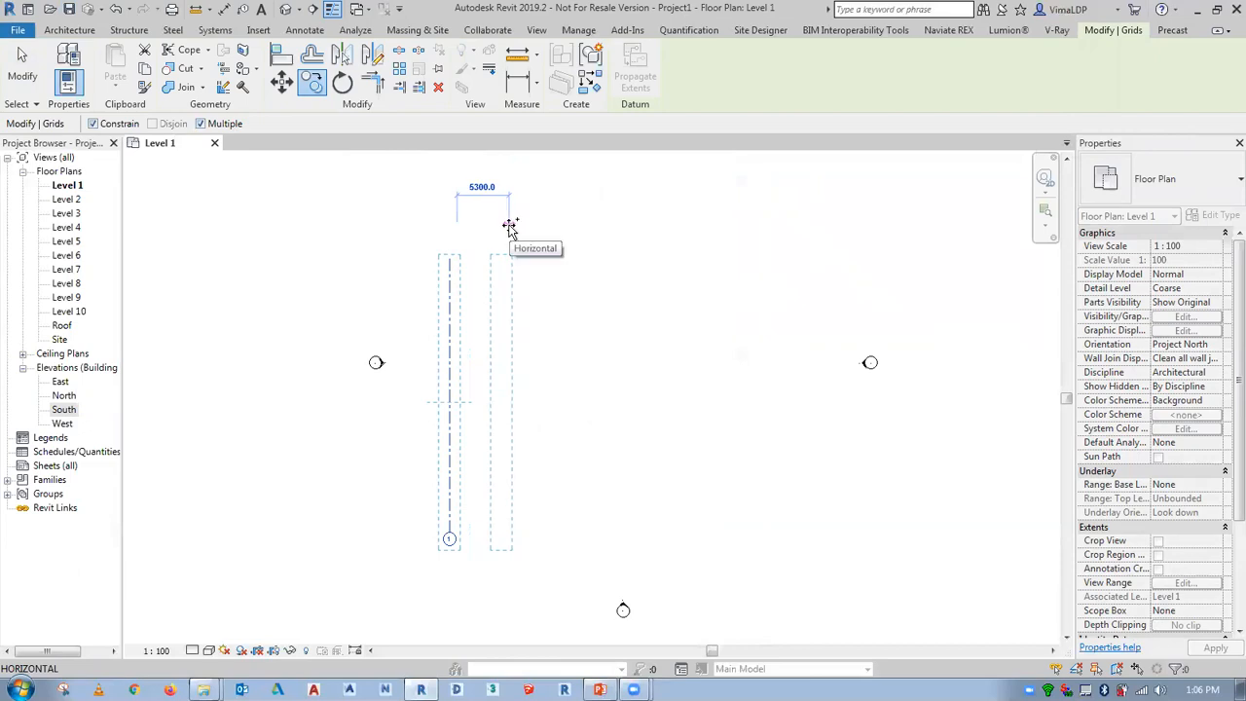
pyautogui.write('5000')
pyautogui.press('Return')
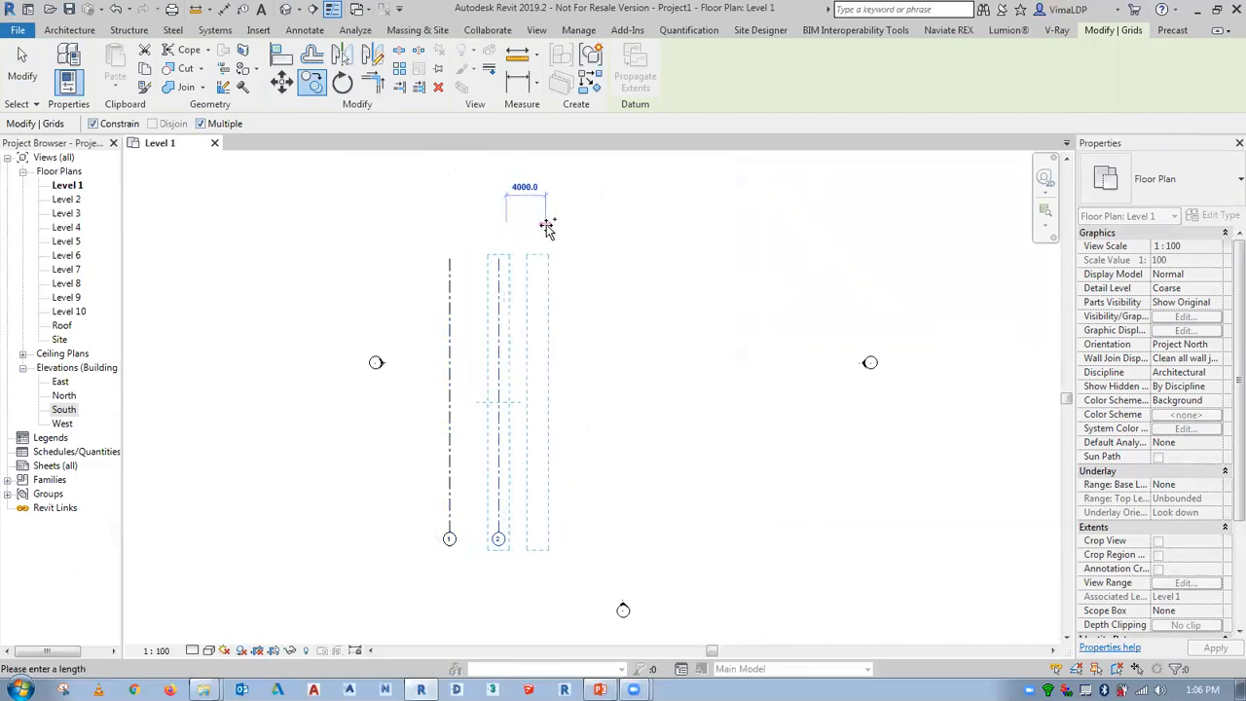
pyautogui.write('5m')
pyautogui.press('Return')
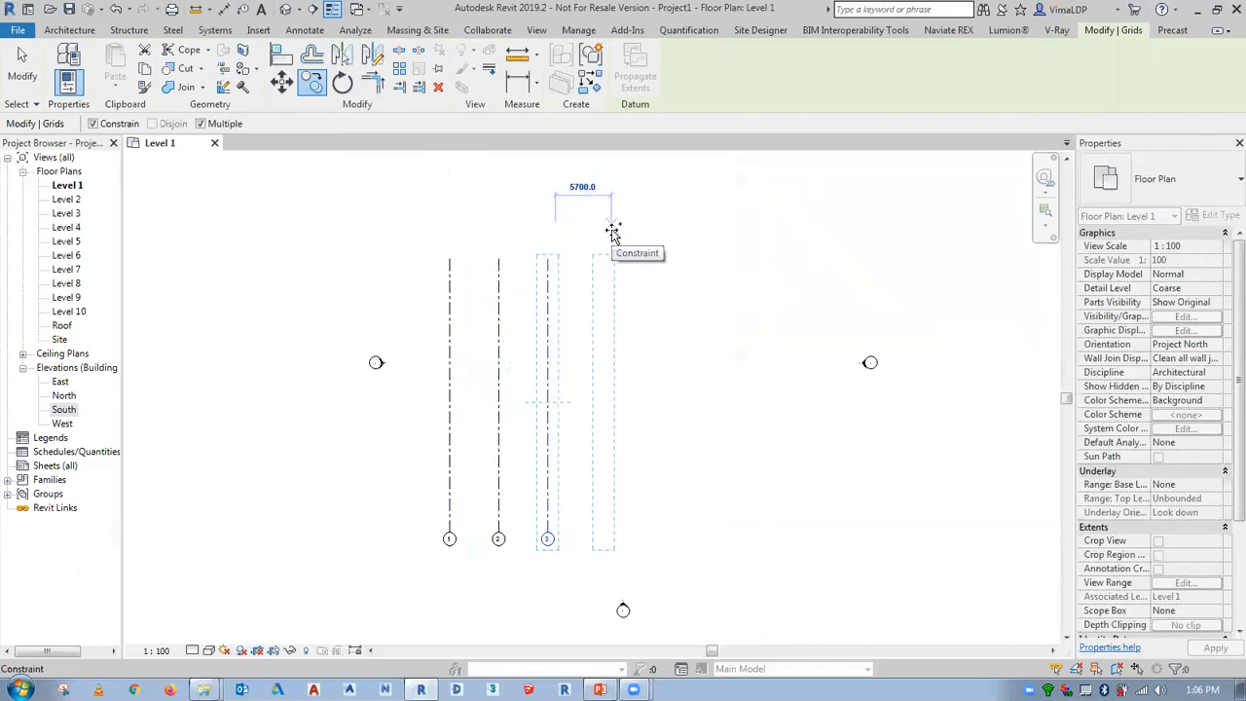
pyautogui.write('5m')
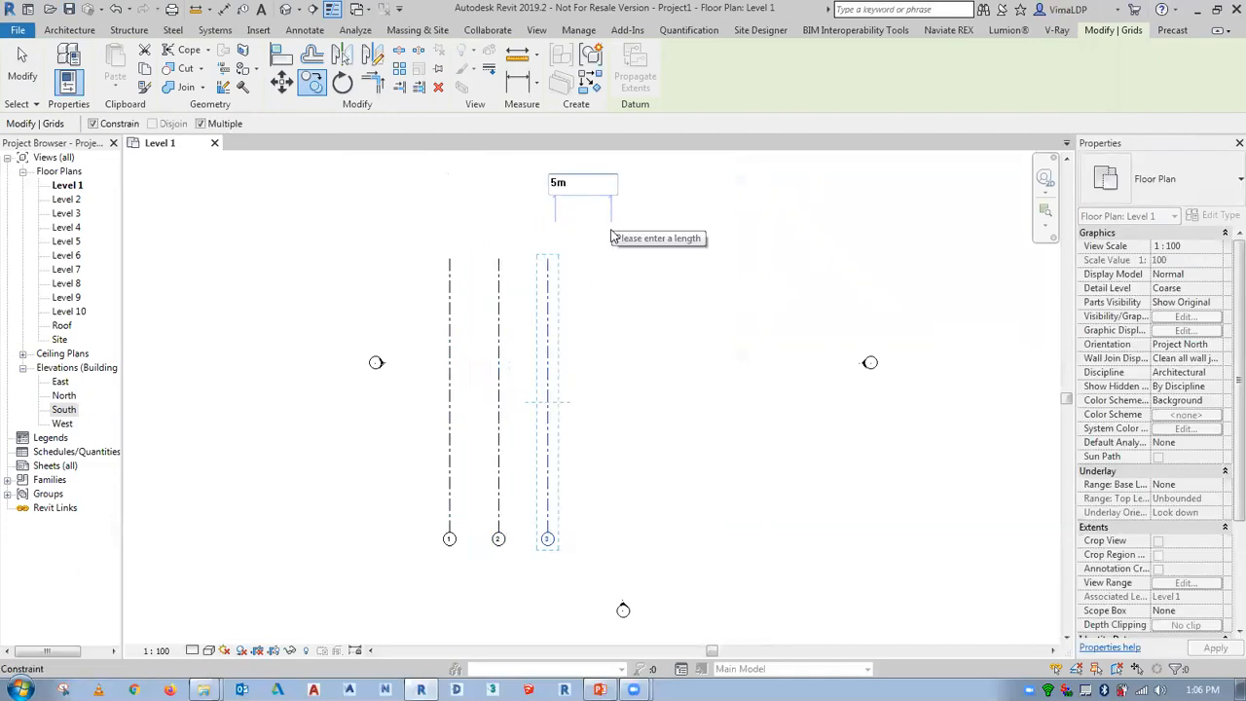
pyautogui.press('Return')
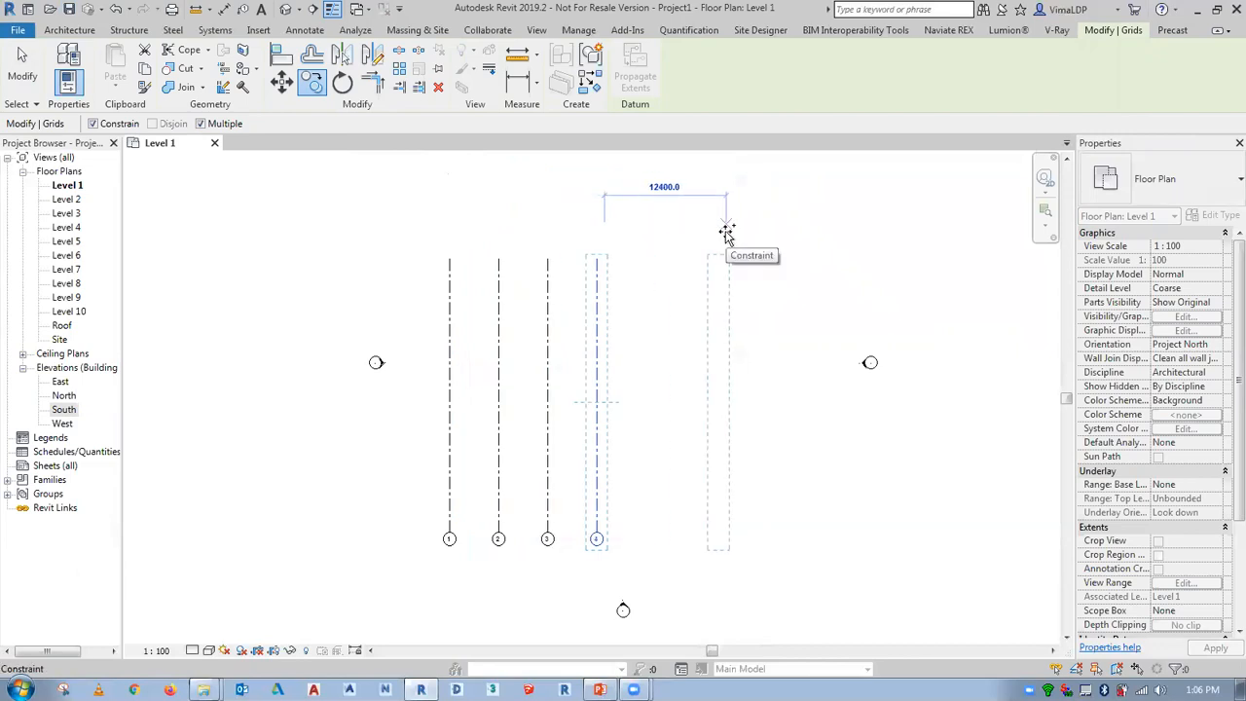
# Add three more grid copies to the right of grid 4 at successive spacings of 5.5 m, 6 m and 5.5 m
pyautogui.write('5.5m')
pyautogui.press('Return')
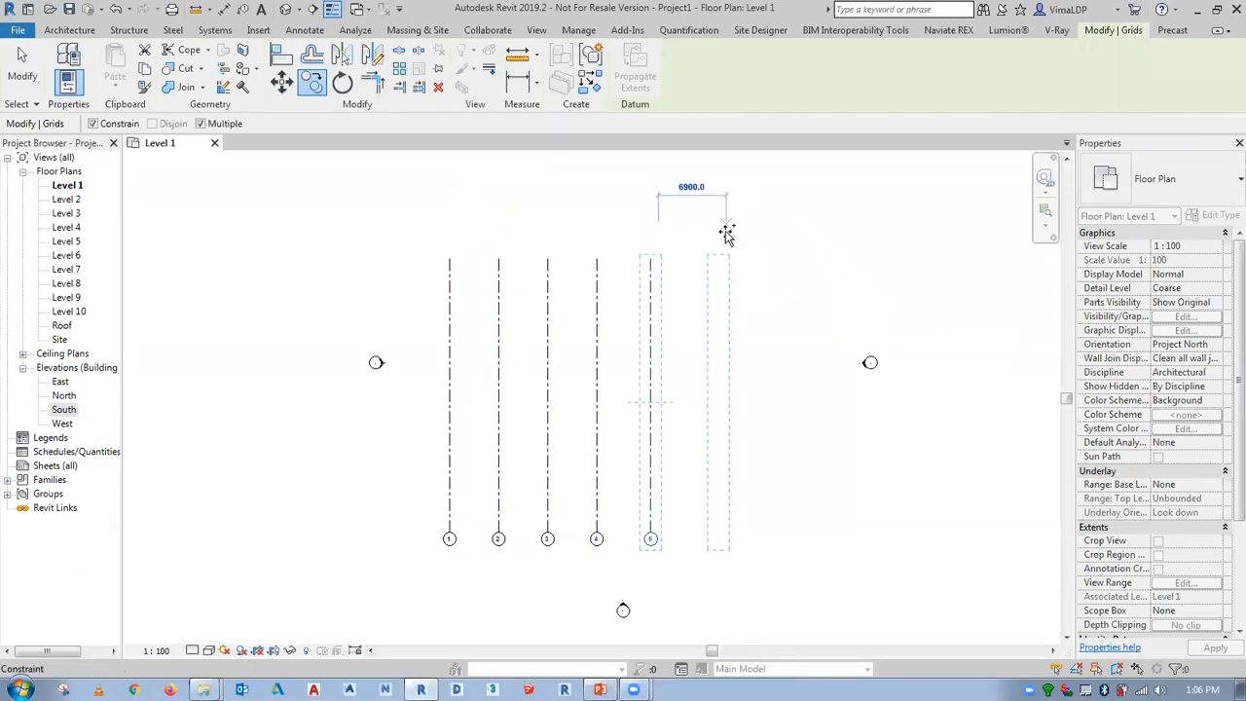
pyautogui.write('6m')
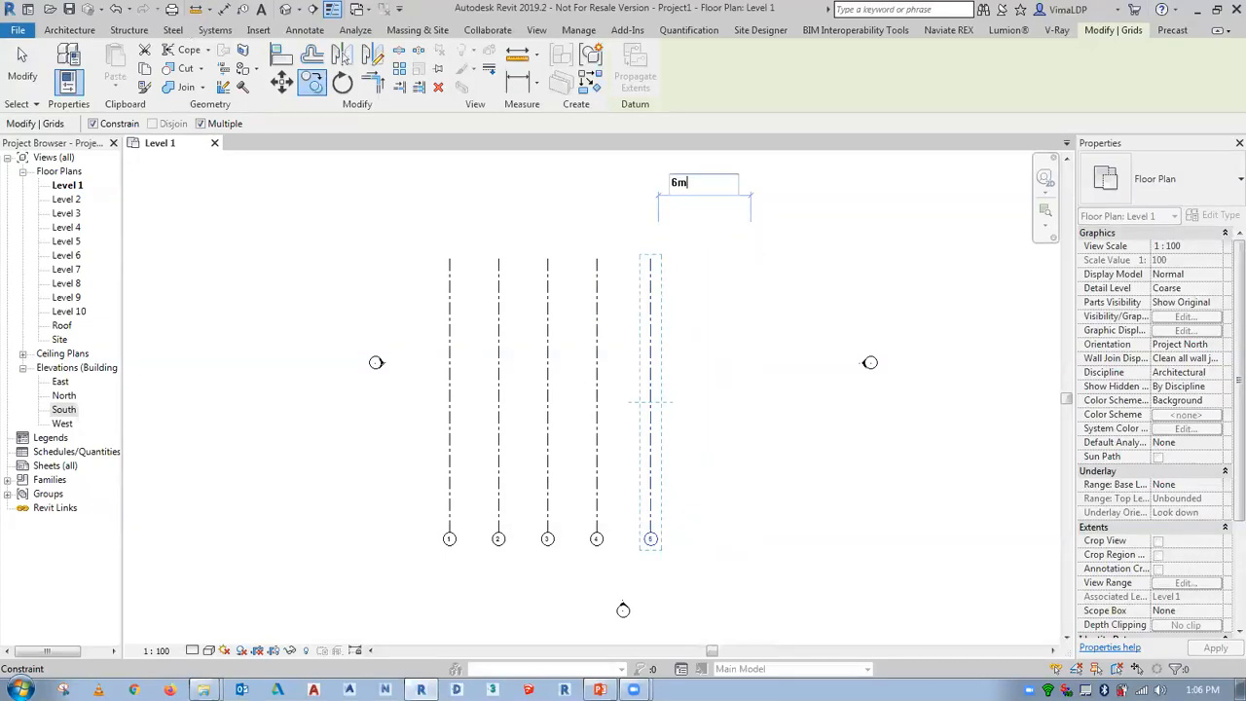
pyautogui.press('Return')
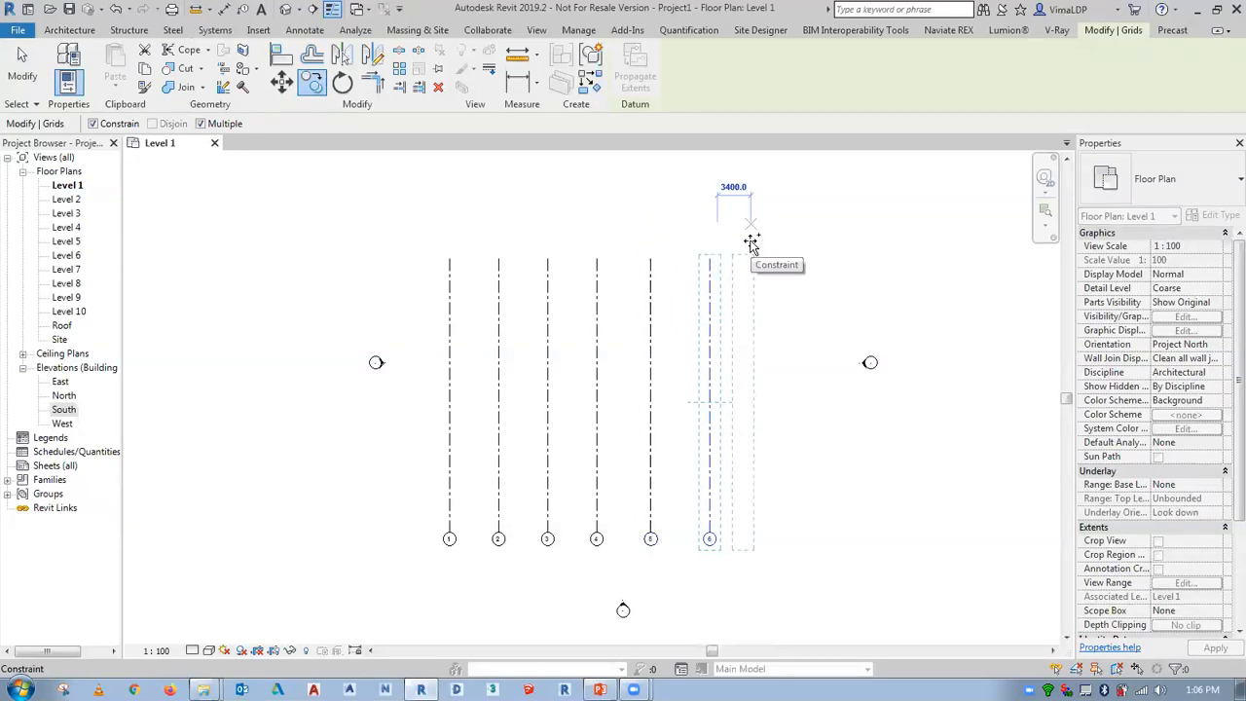
pyautogui.write('5.5m')
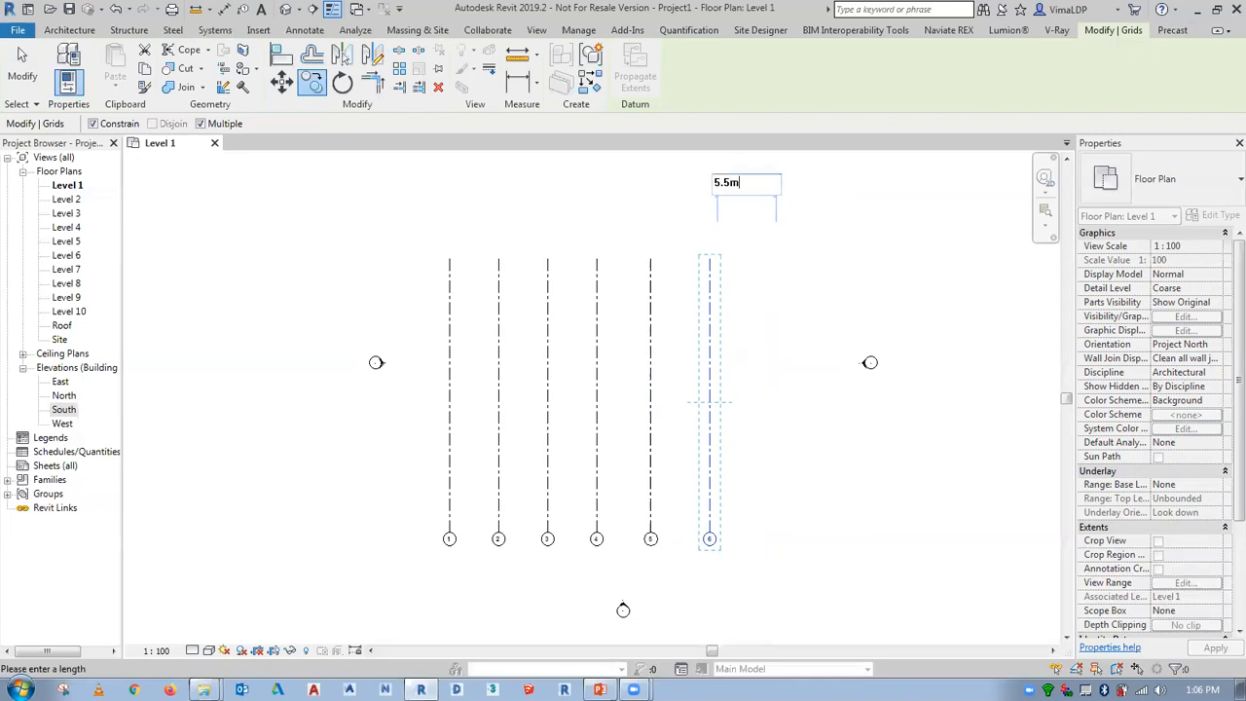
pyautogui.press('Return')
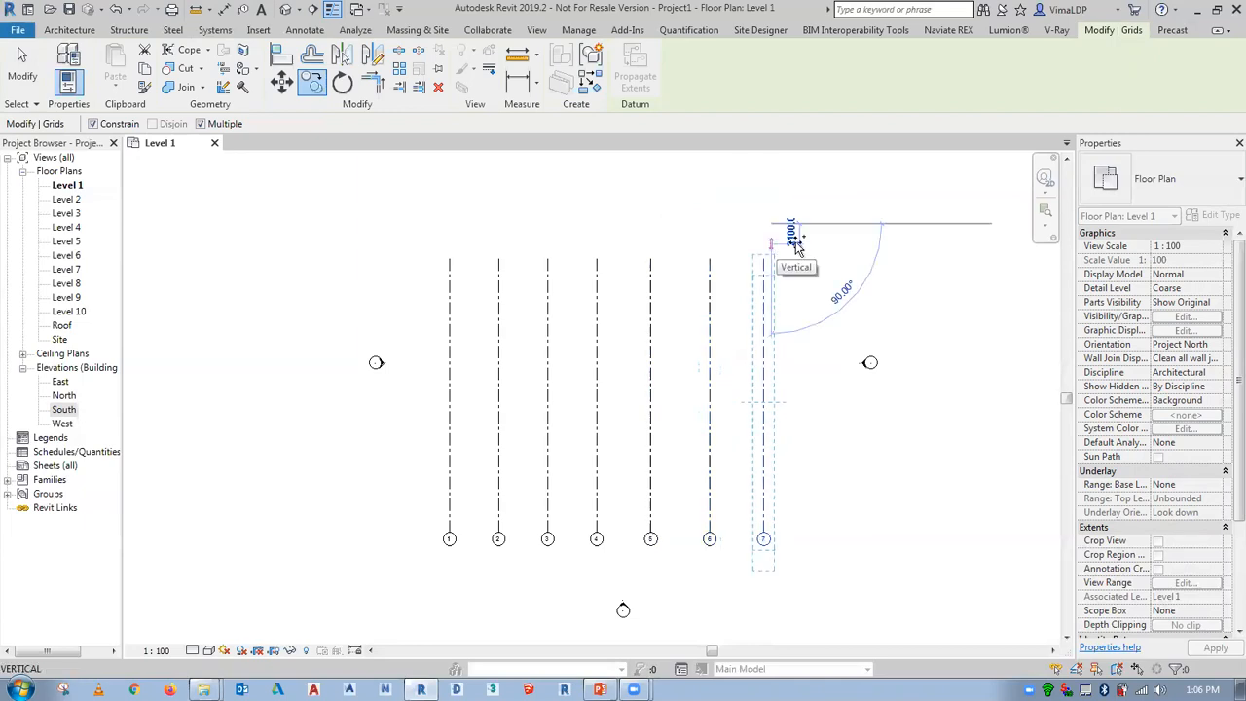
# Add two more grid copies to the right of grid 7 at successive spacings of 4 m
pyautogui.click(811, 241)
pyautogui.write('4000')
pyautogui.press('Return')
pyautogui.press('Escape')
pyautogui.press('Escape')
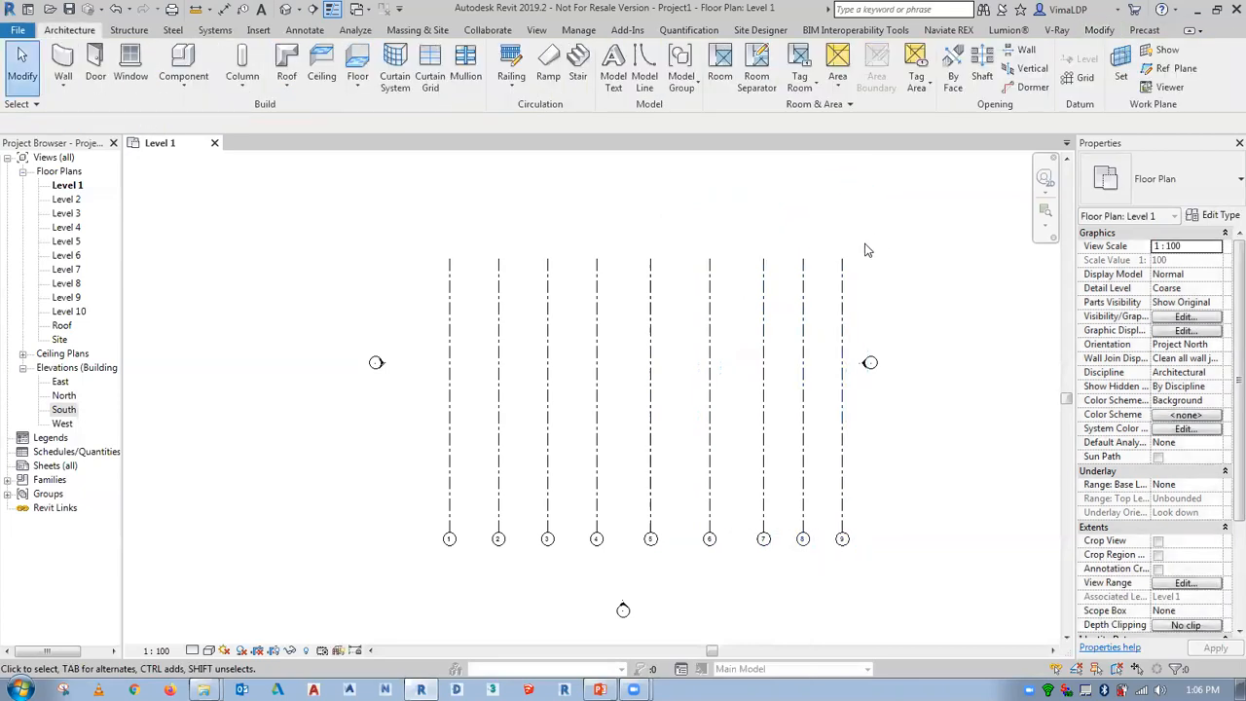
# Move all nine vertical grids slightly left to centre them between the west and east elevation markers
pyautogui.moveTo(932, 511); pyautogui.dragTo(406, 480)
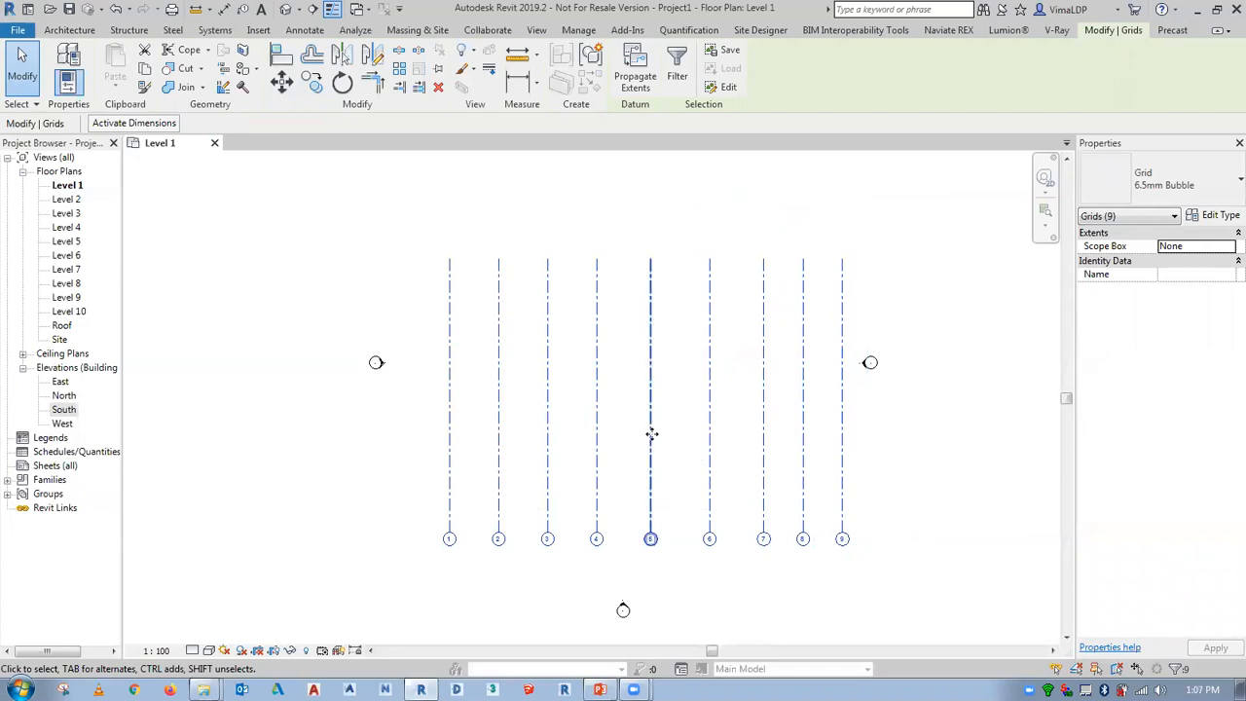
pyautogui.moveTo(642, 435); pyautogui.dragTo(620, 435)
pyautogui.click(950, 485)
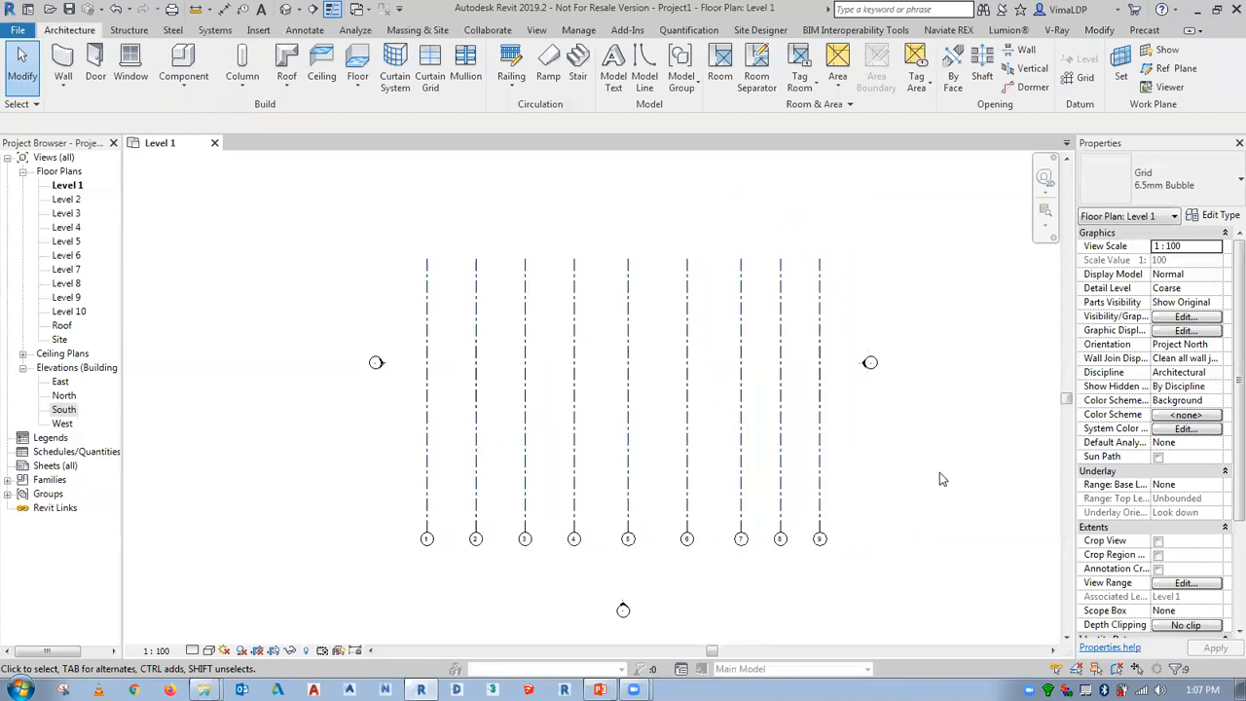
pyautogui.scroll(-1, 940, 473)
pyautogui.moveTo(939, 473); pyautogui.dragTo(917, 508, button='middle')
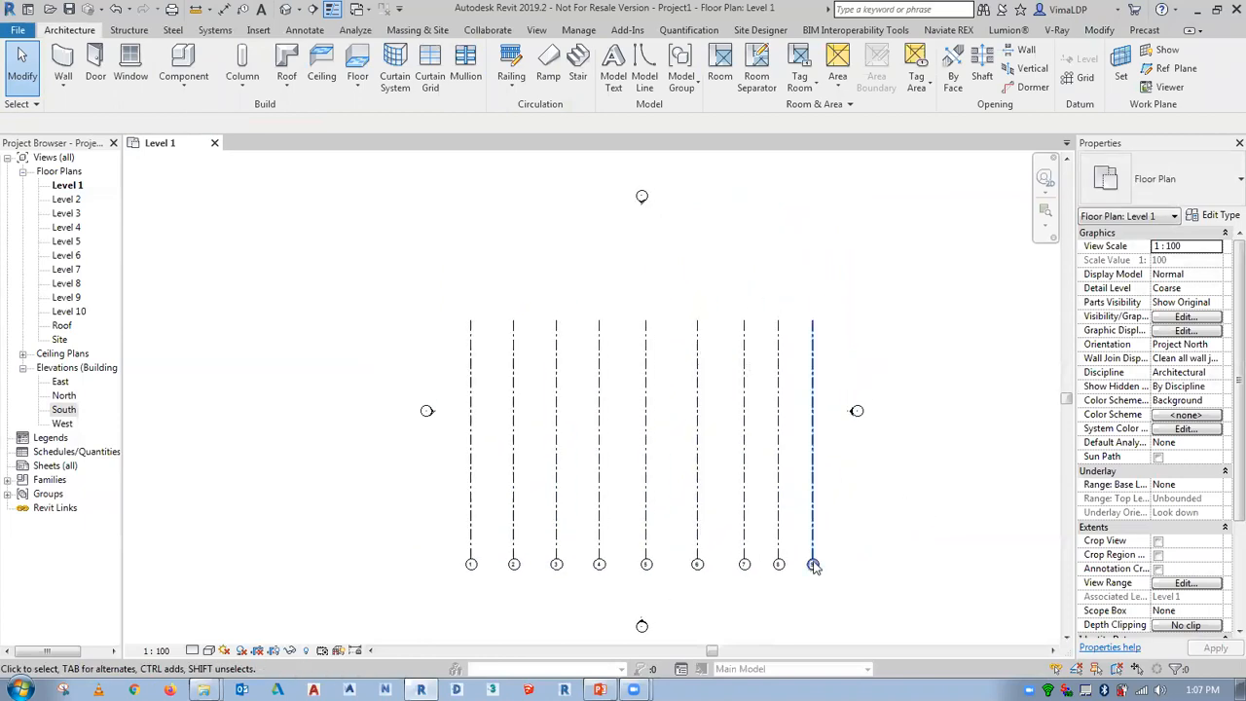
# Draw a horizontal grid line across all nine vertical grids, just above their bubbles, from right of grid 9 to left of grid 1
pyautogui.click(1085, 76)
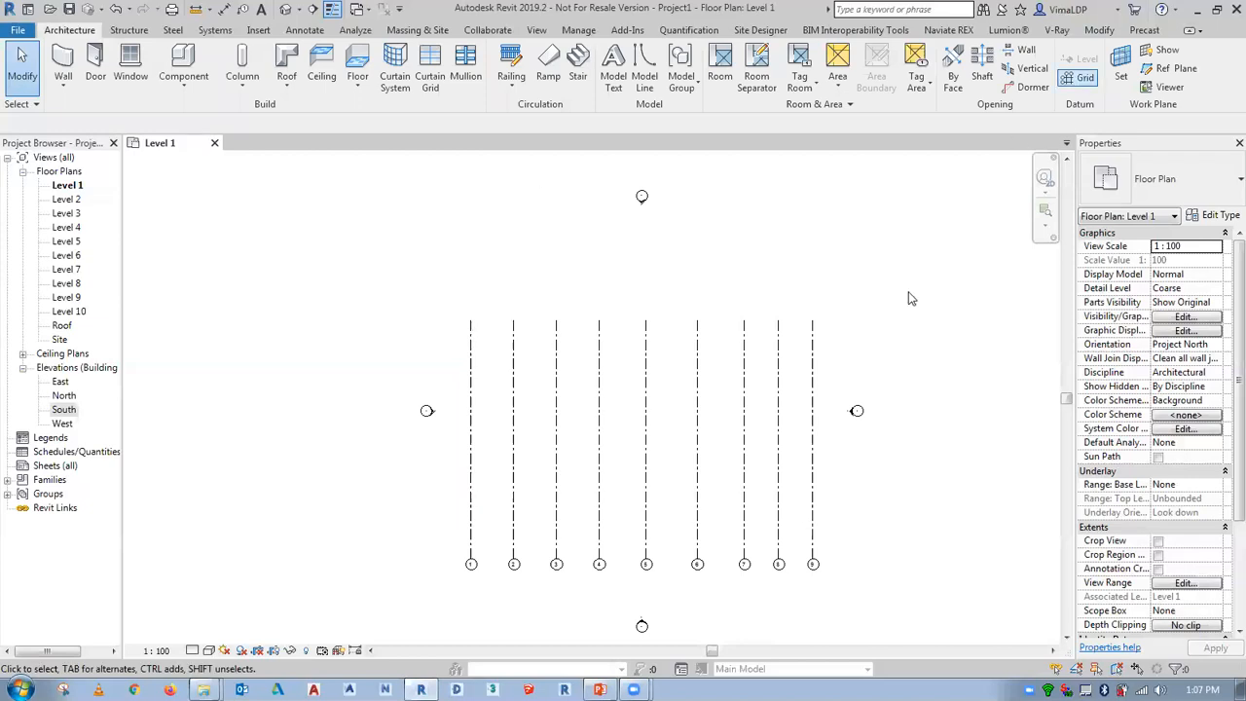
pyautogui.click(831, 535)
pyautogui.click(459, 536)
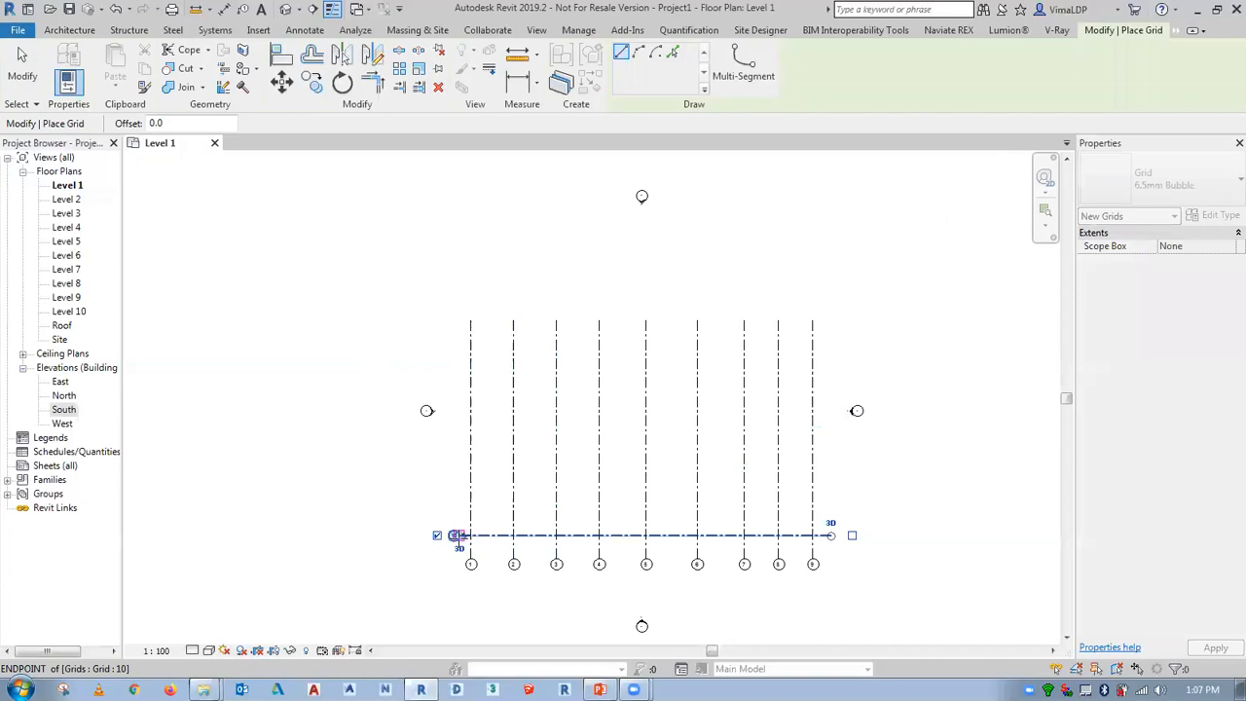
pyautogui.press('Escape')
pyautogui.press('Escape')
# Rename the horizontal grid line as A
pyautogui.scroll(4, 455, 531)
pyautogui.click(458, 526)
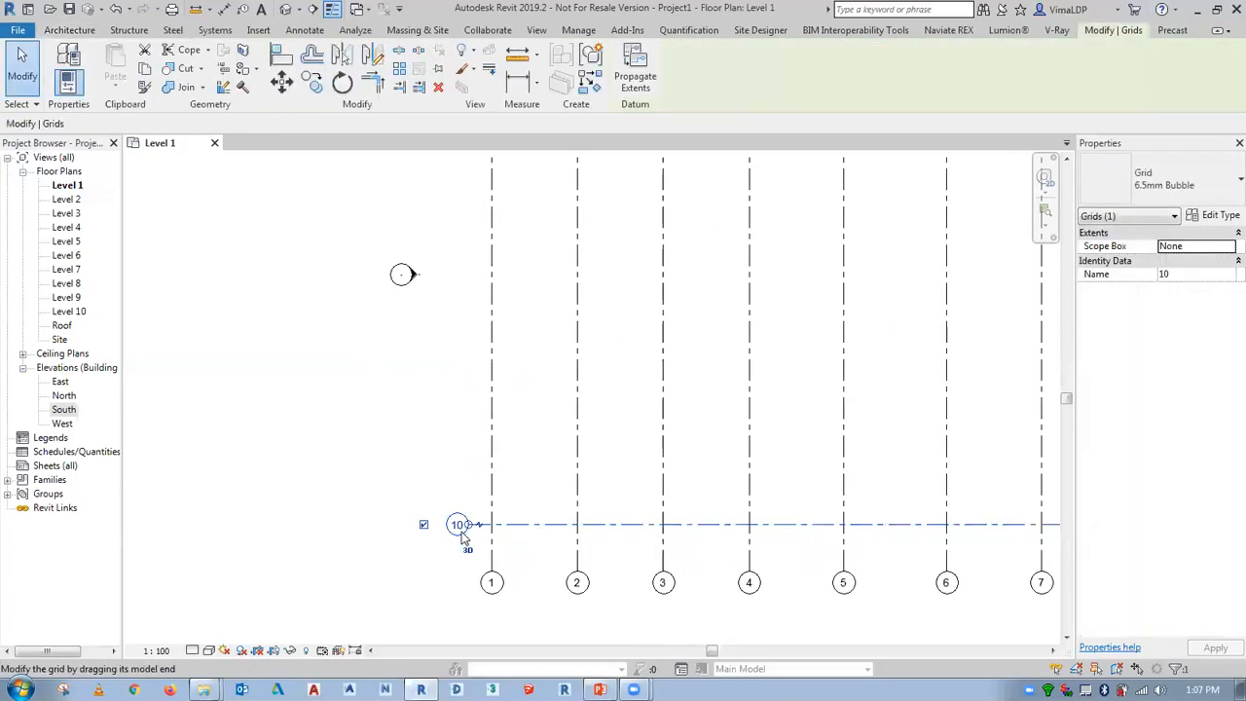
pyautogui.click(453, 525)
pyautogui.write('A')
pyautogui.press('Return')
pyautogui.scroll(-2, 342, 471)
pyautogui.click(951, 513)
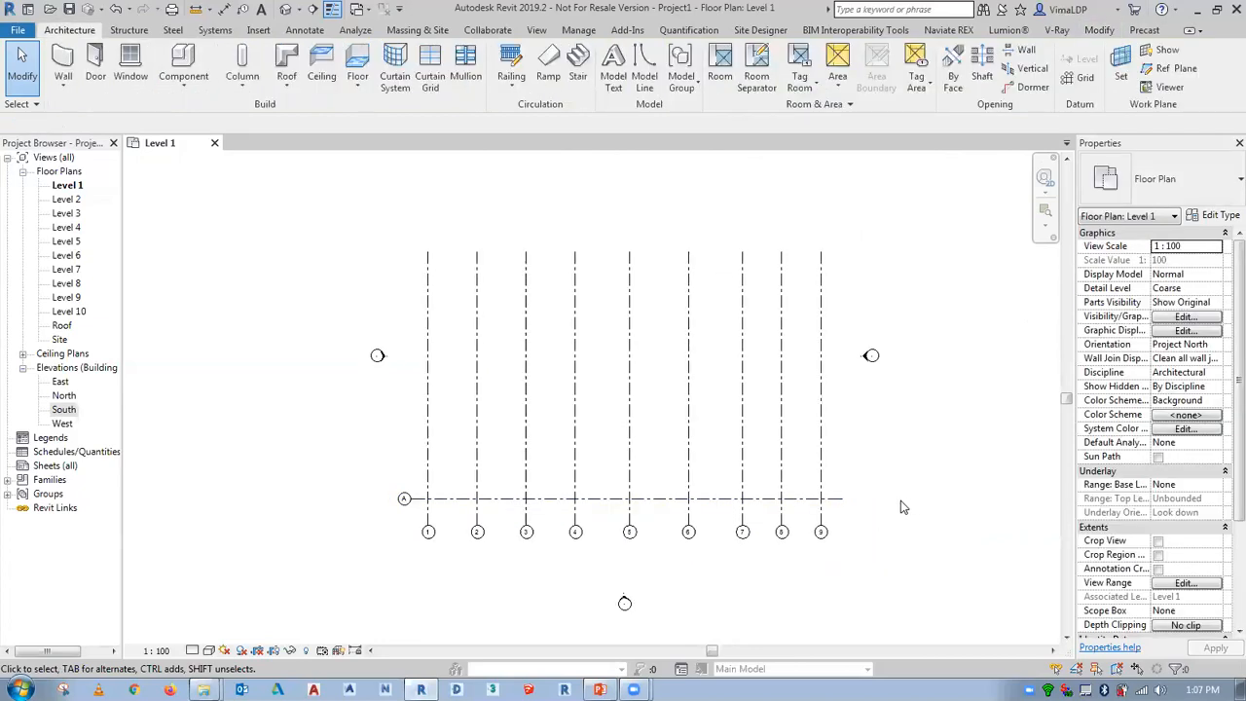
# Array grid A upward as five grids at 5 m spacing, without grouping, using the Move To 2nd and Constrain options
pyautogui.click(838, 499)
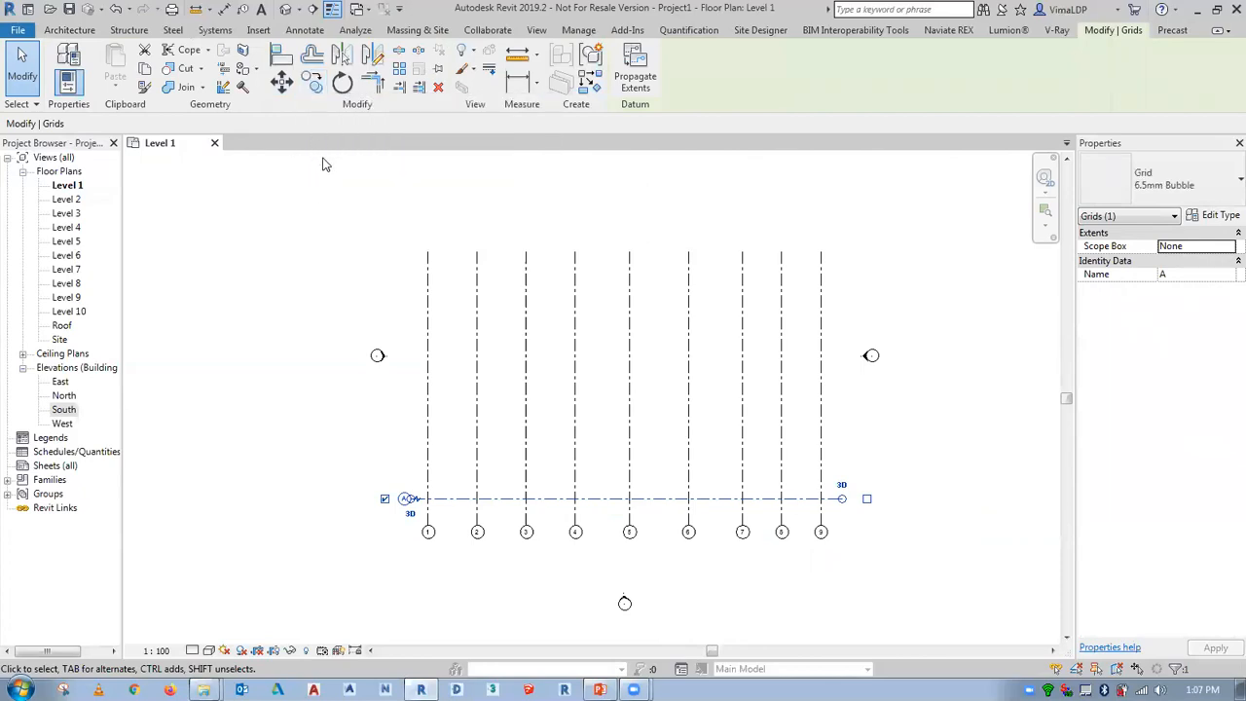
pyautogui.click(400, 68)
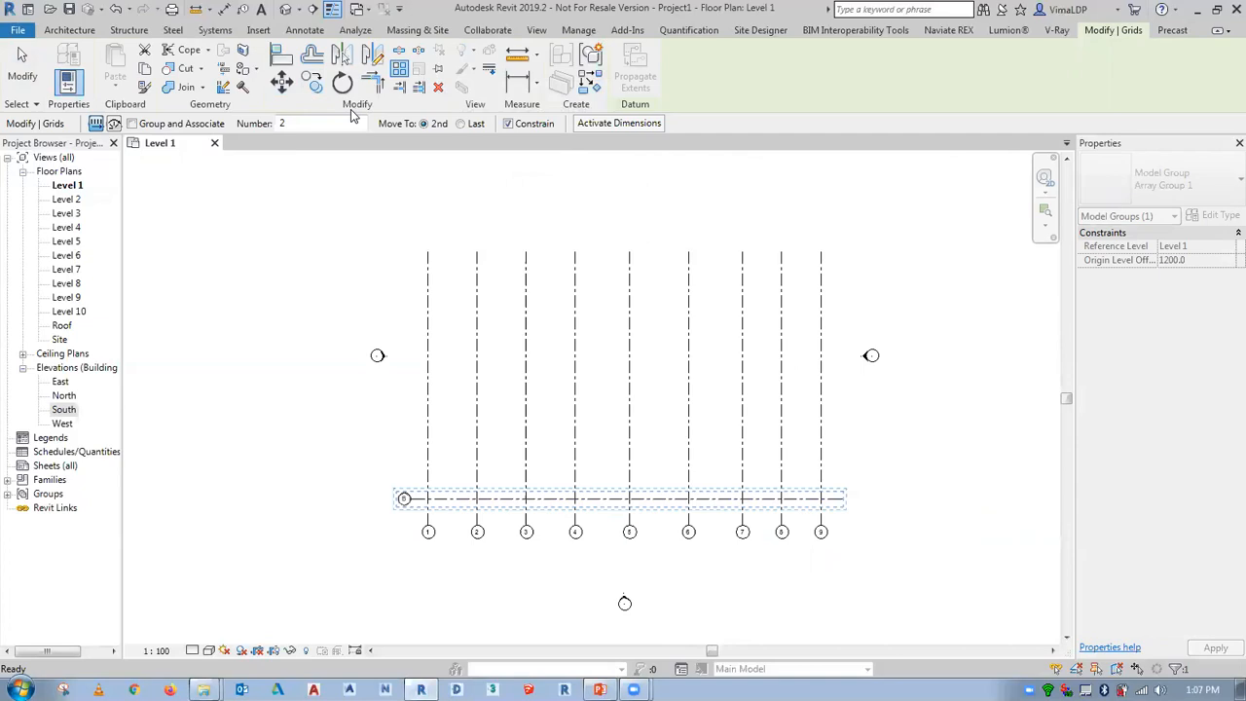
pyautogui.click(315, 123)
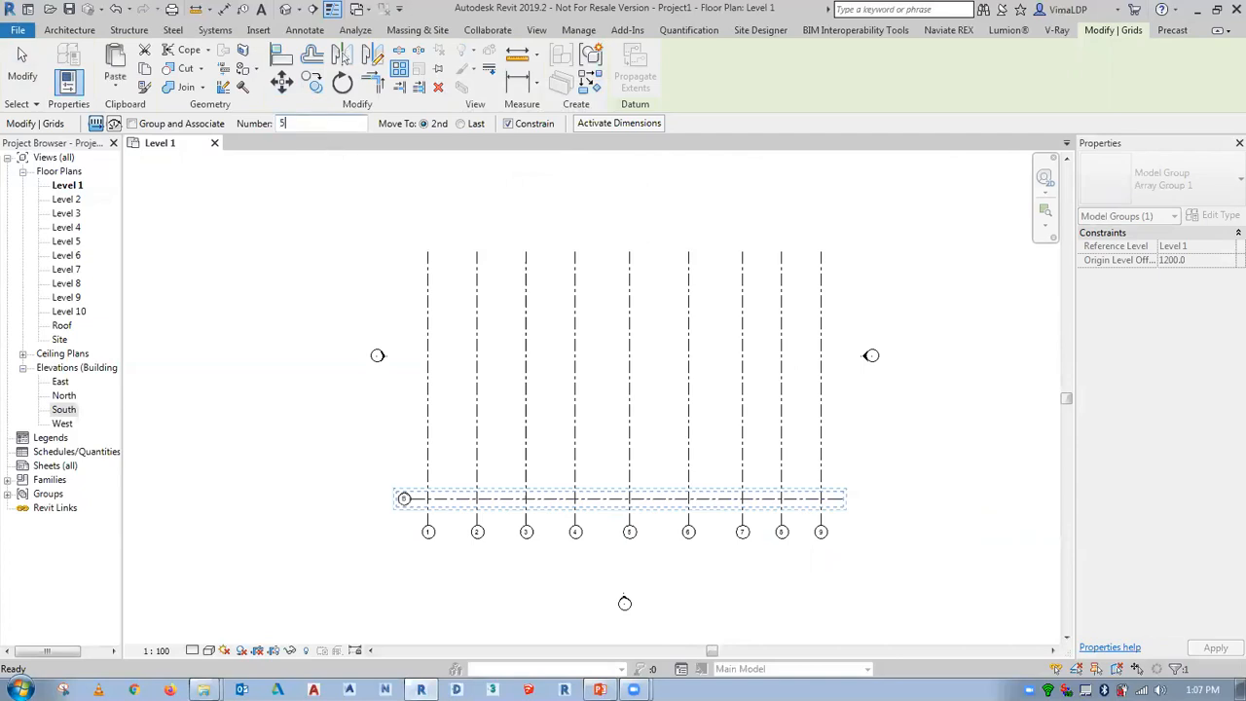
pyautogui.click(853, 506)
pyautogui.write('5m')
pyautogui.press('Return')
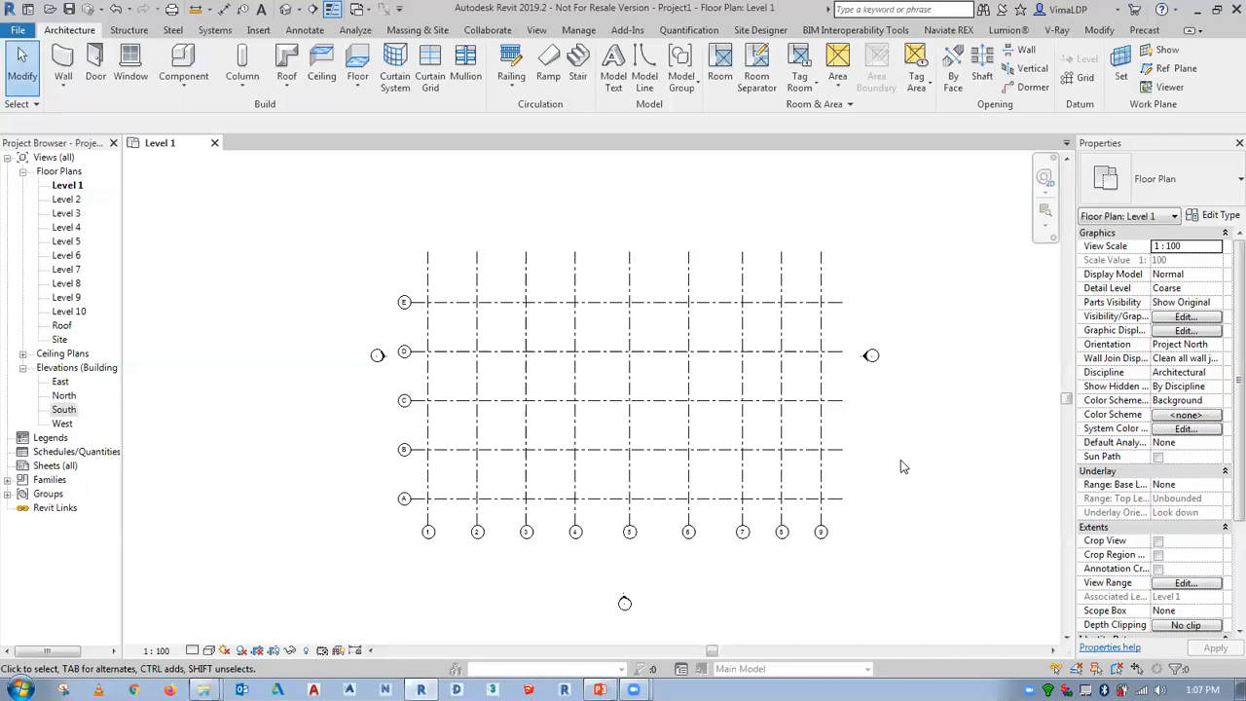
pyautogui.middleClick(900, 459)
pyautogui.middleClick(900, 459)
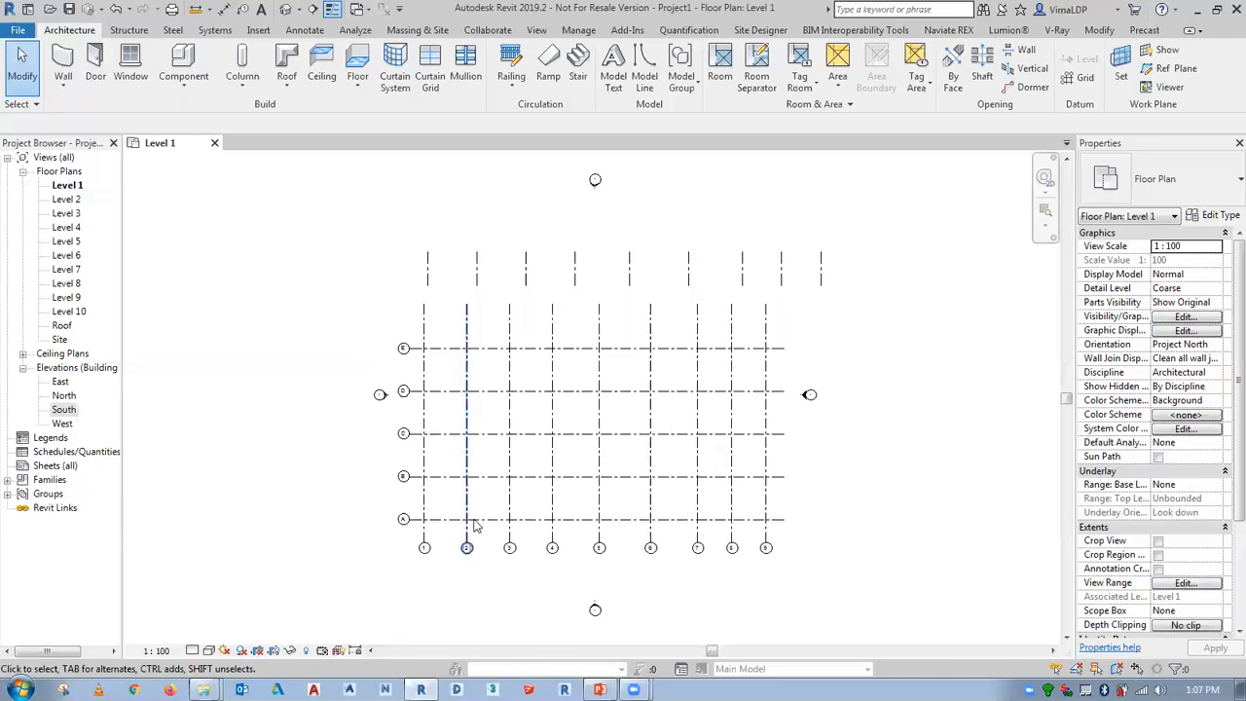
pyautogui.scroll(2, 474, 525)
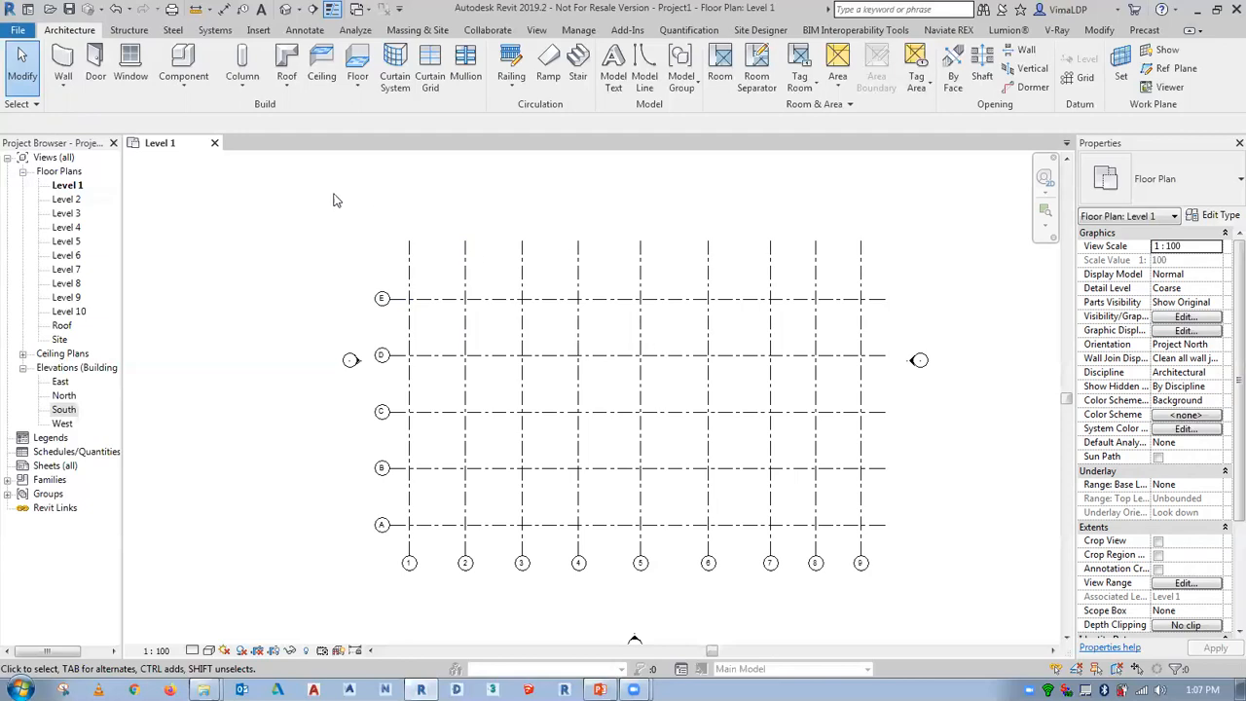
# Start an in-place mass named Main Building
pyautogui.click(414, 31)
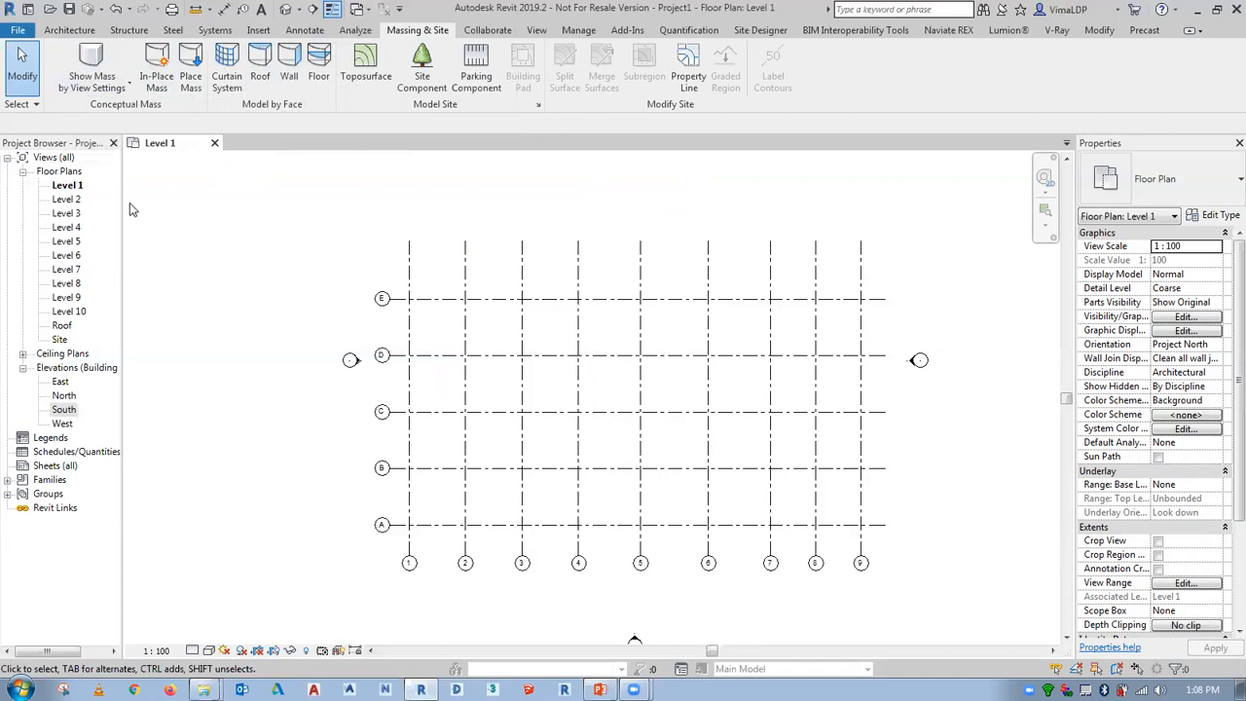
pyautogui.click(151, 65)
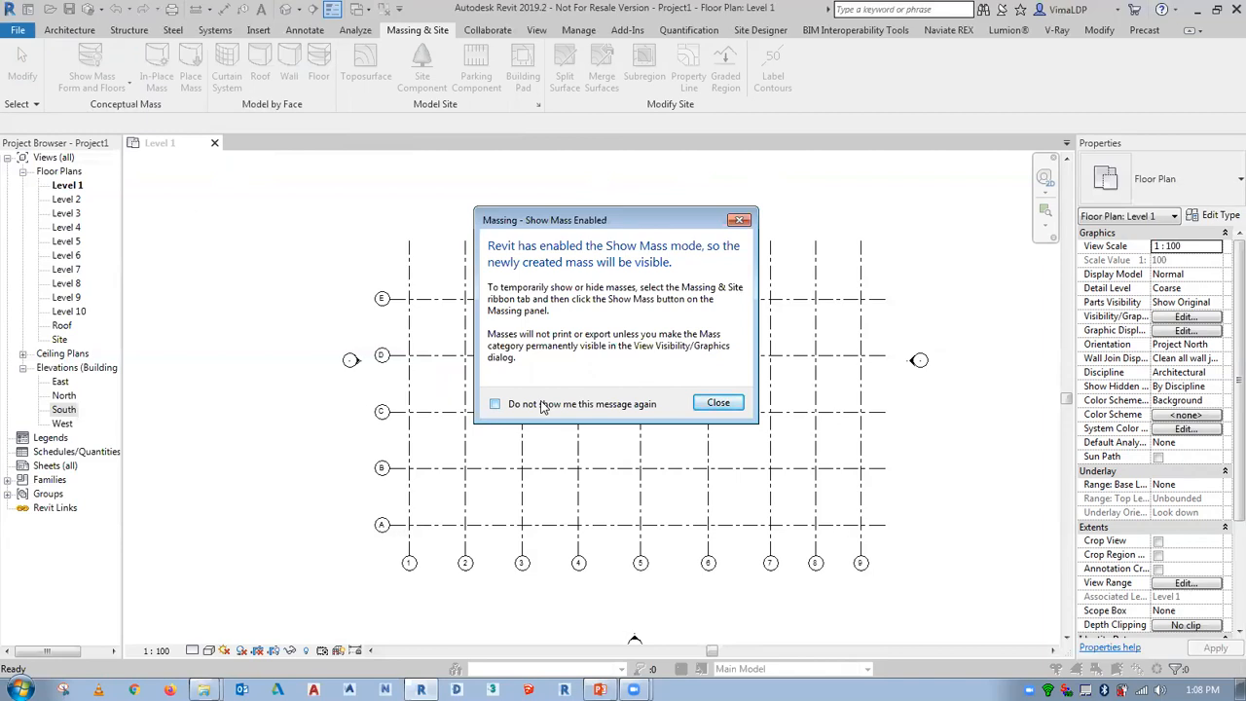
pyautogui.click(718, 403)
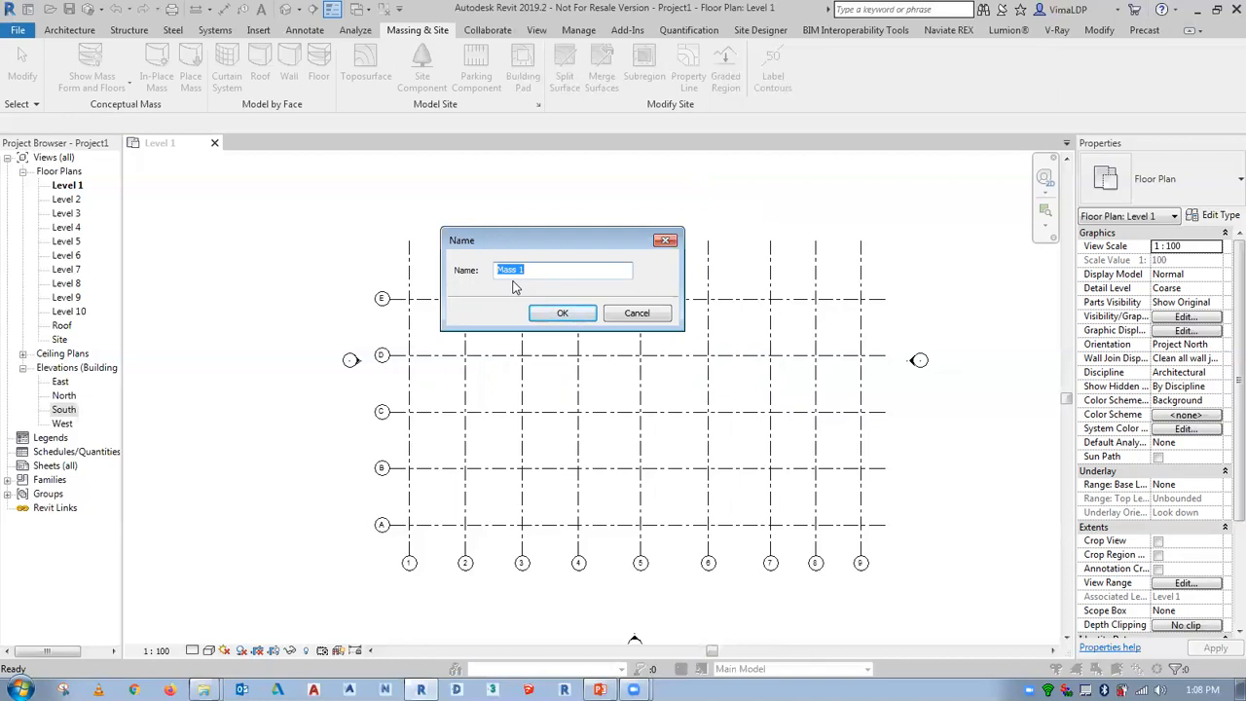
pyautogui.write('Main Building')
pyautogui.click(580, 316)
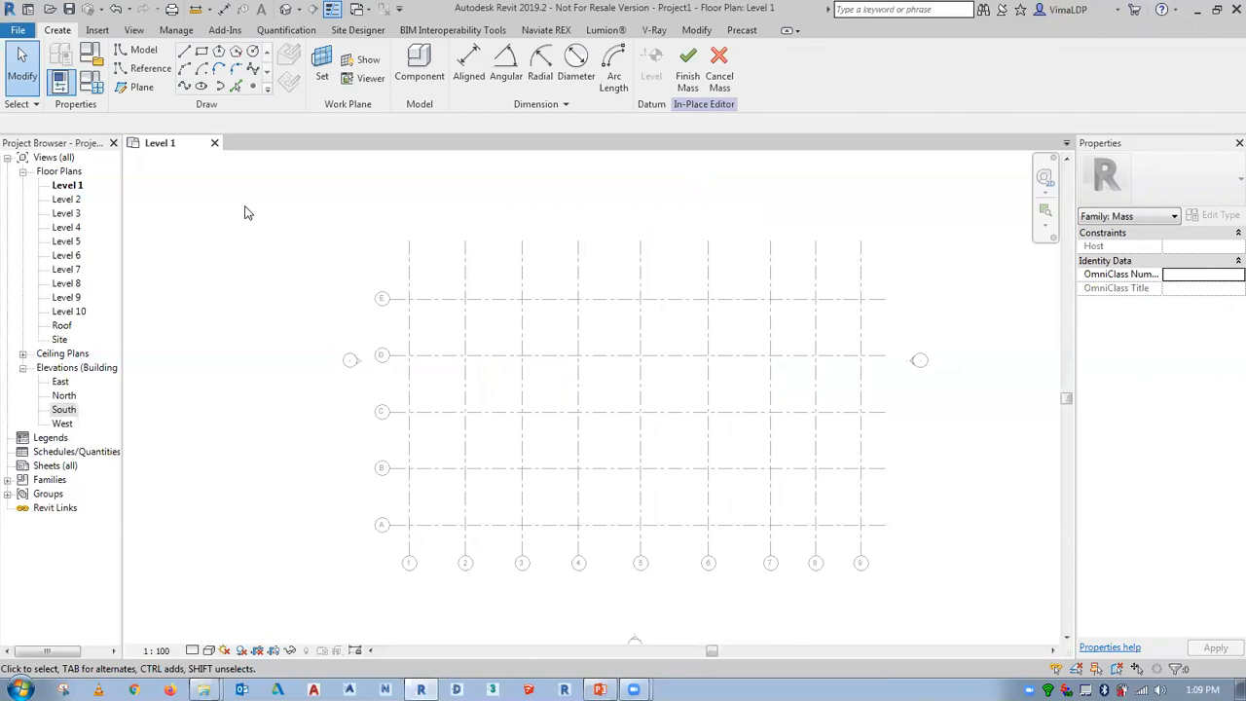
# Sketch a model-line rectangle on Level 1 from grid intersection A-4 to E-9, offset 1000 mm outward
pyautogui.moveTo(695, 451); pyautogui.dragTo(637, 446, button='middle')
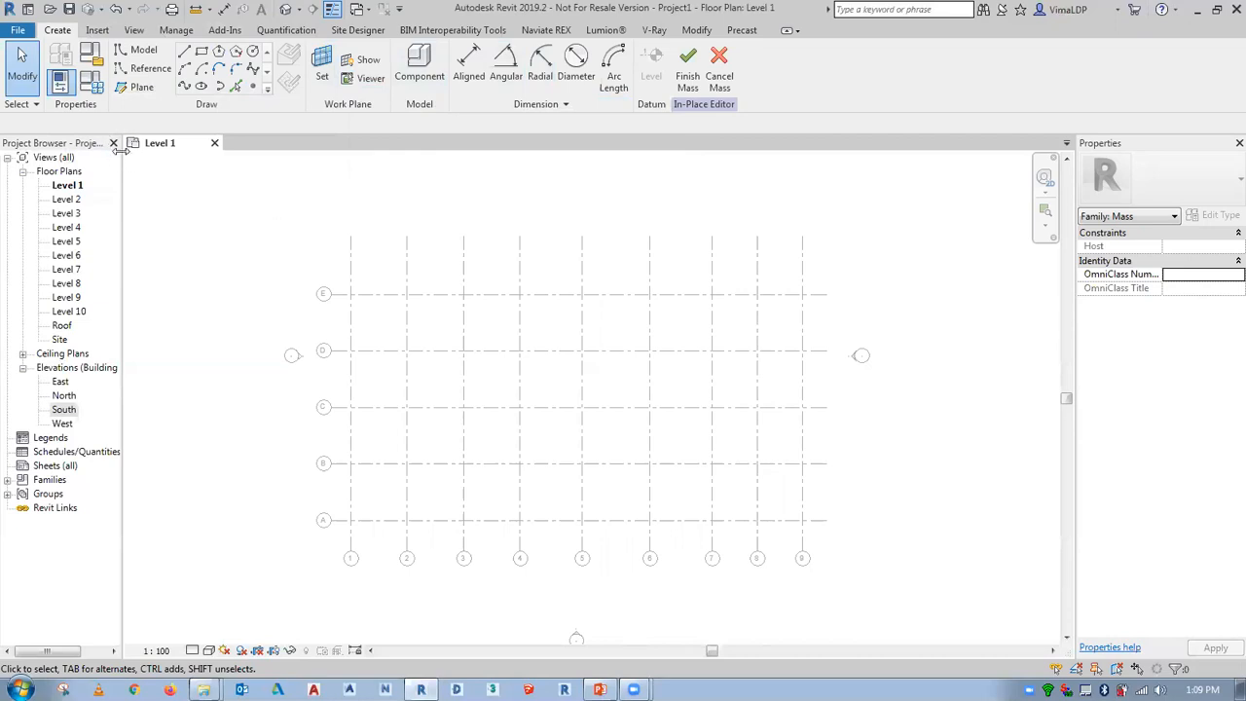
pyautogui.click(121, 55)
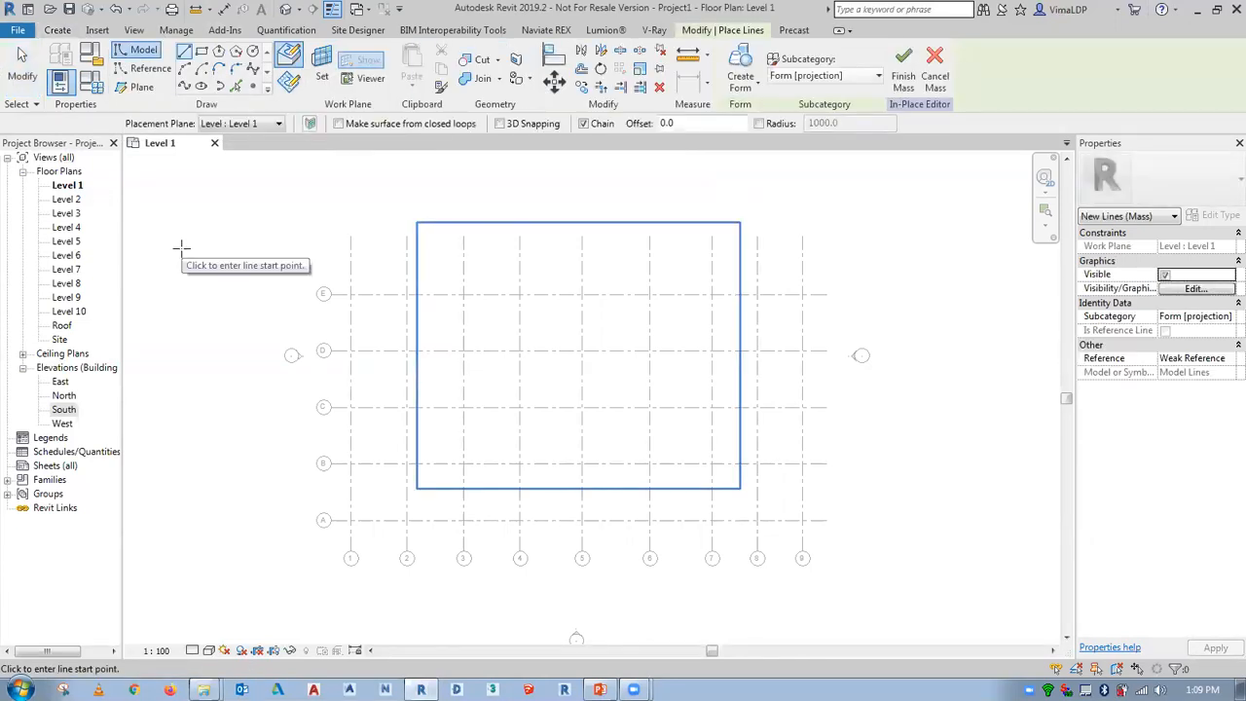
pyautogui.click(202, 54)
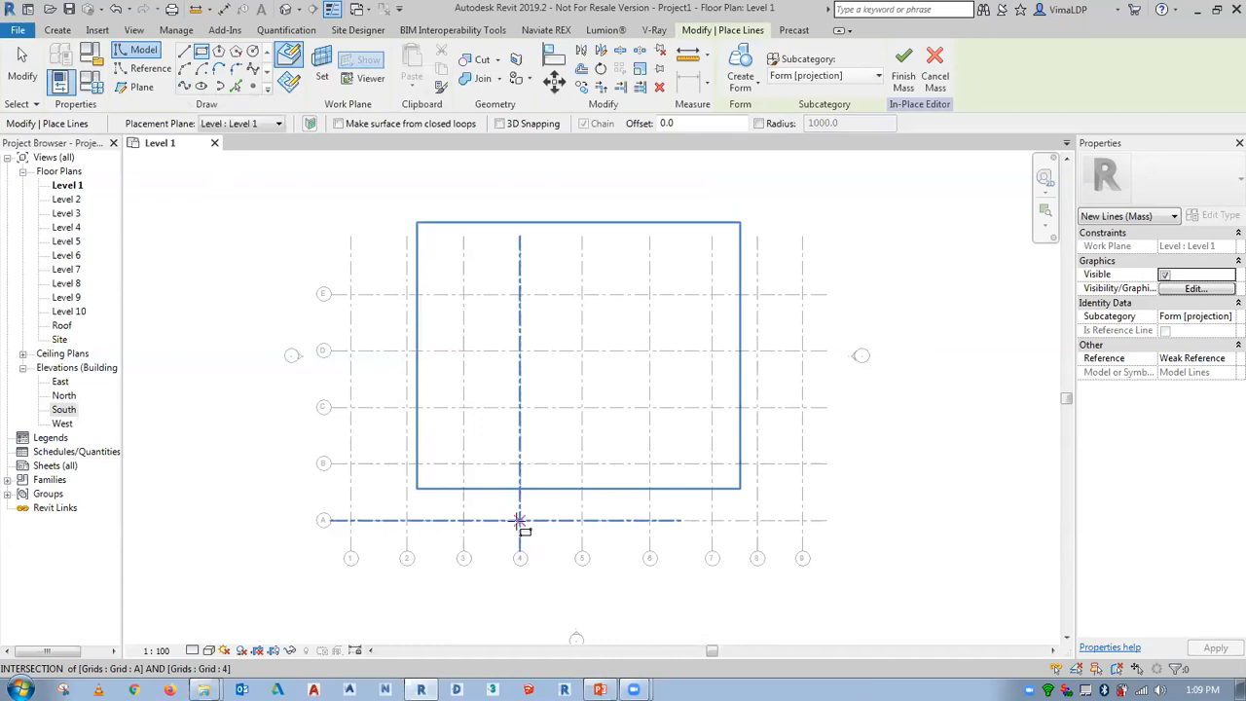
pyautogui.click(678, 118)
pyautogui.write('10')
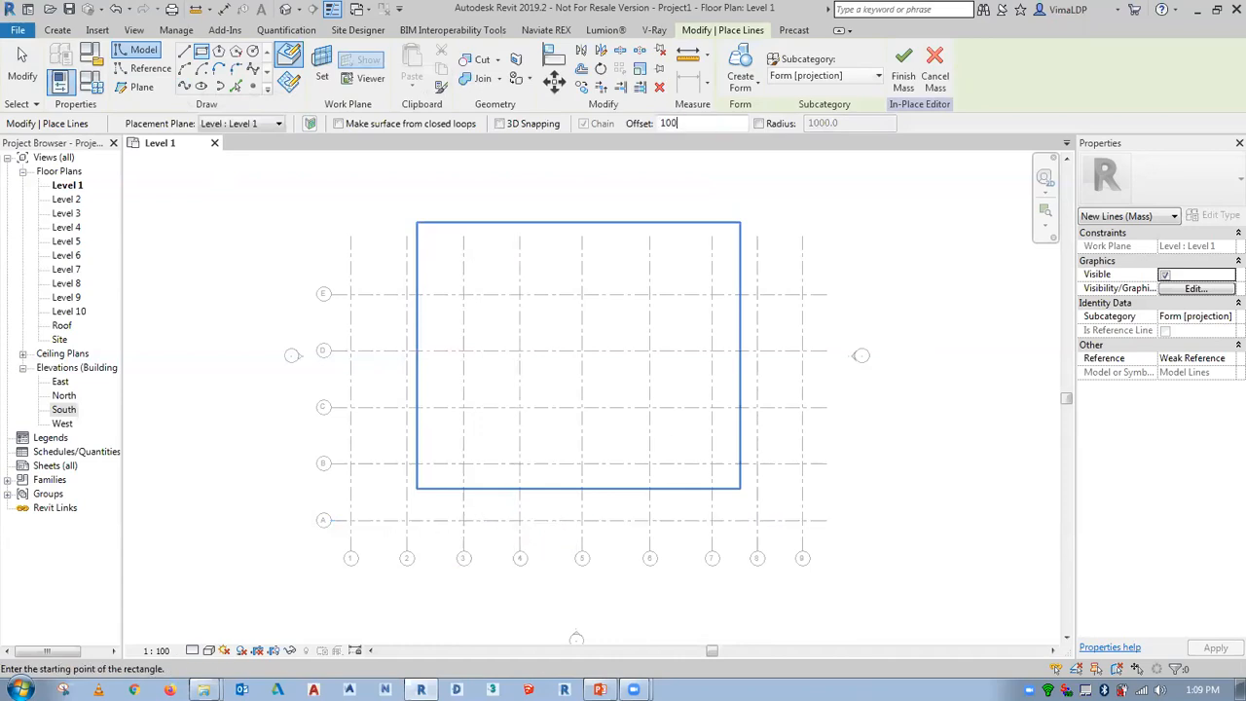
pyautogui.write('00')
pyautogui.press('Return')
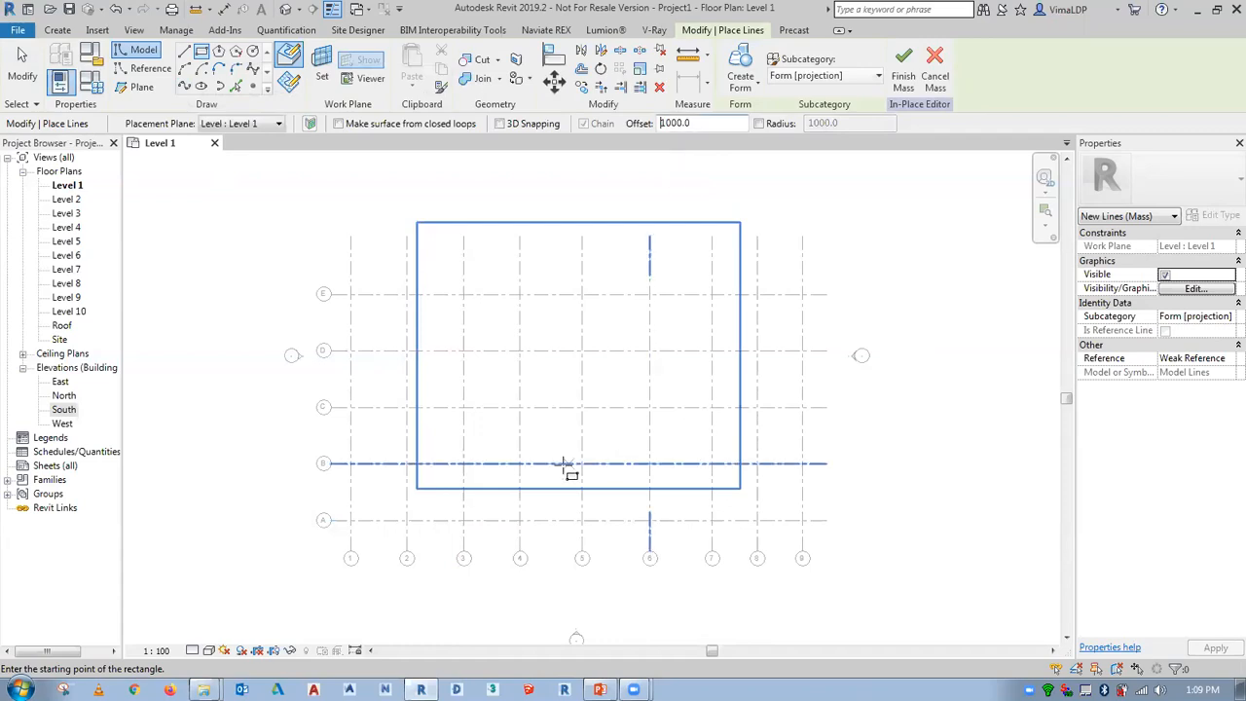
pyautogui.click(519, 519)
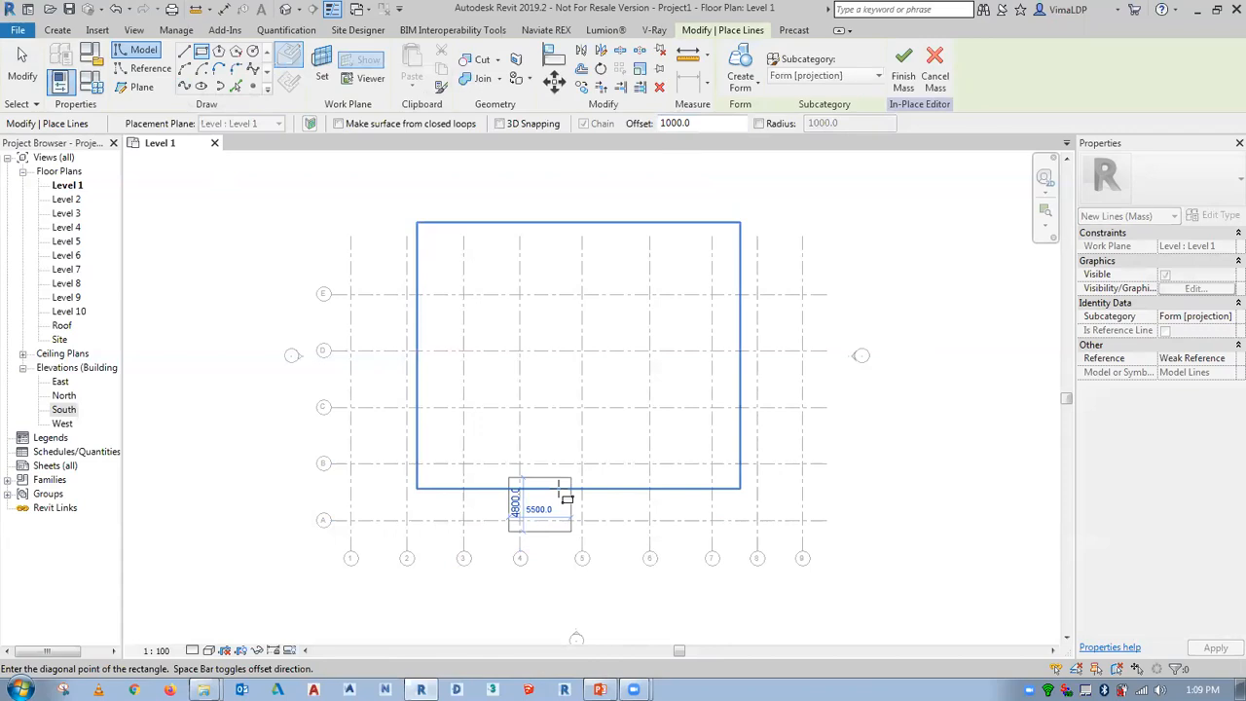
pyautogui.click(803, 293)
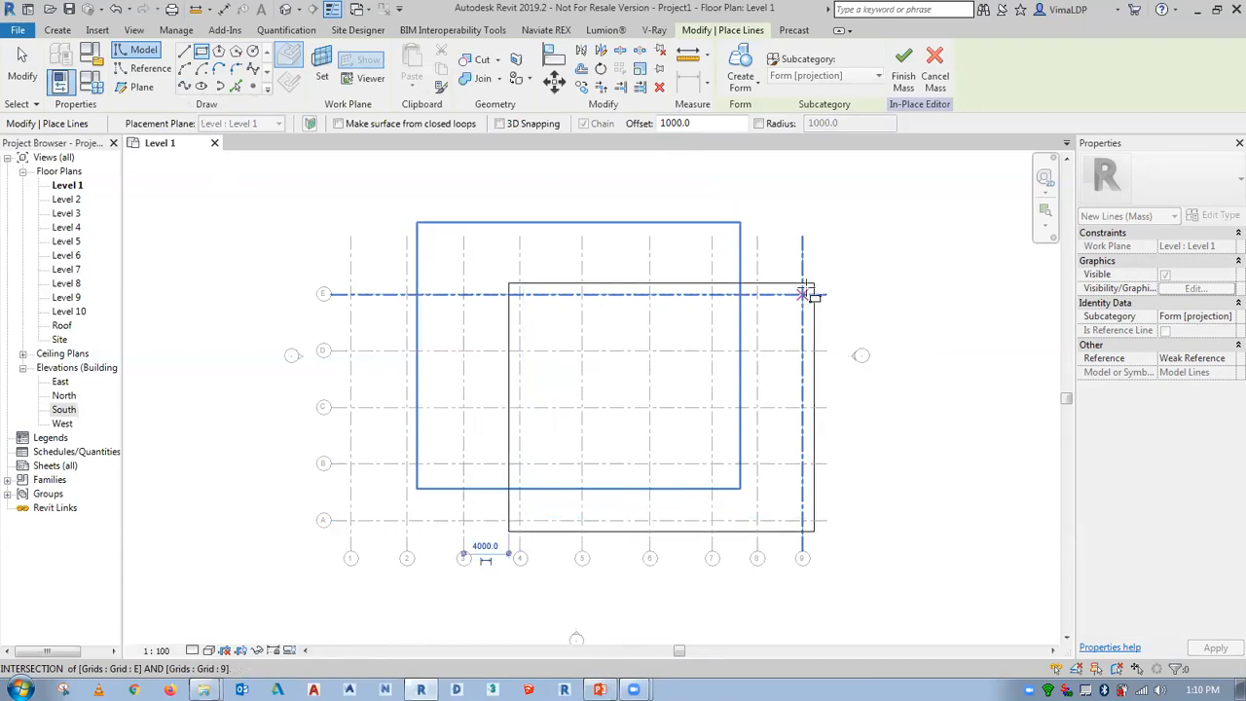
pyautogui.press('Escape')
pyautogui.press('Escape')
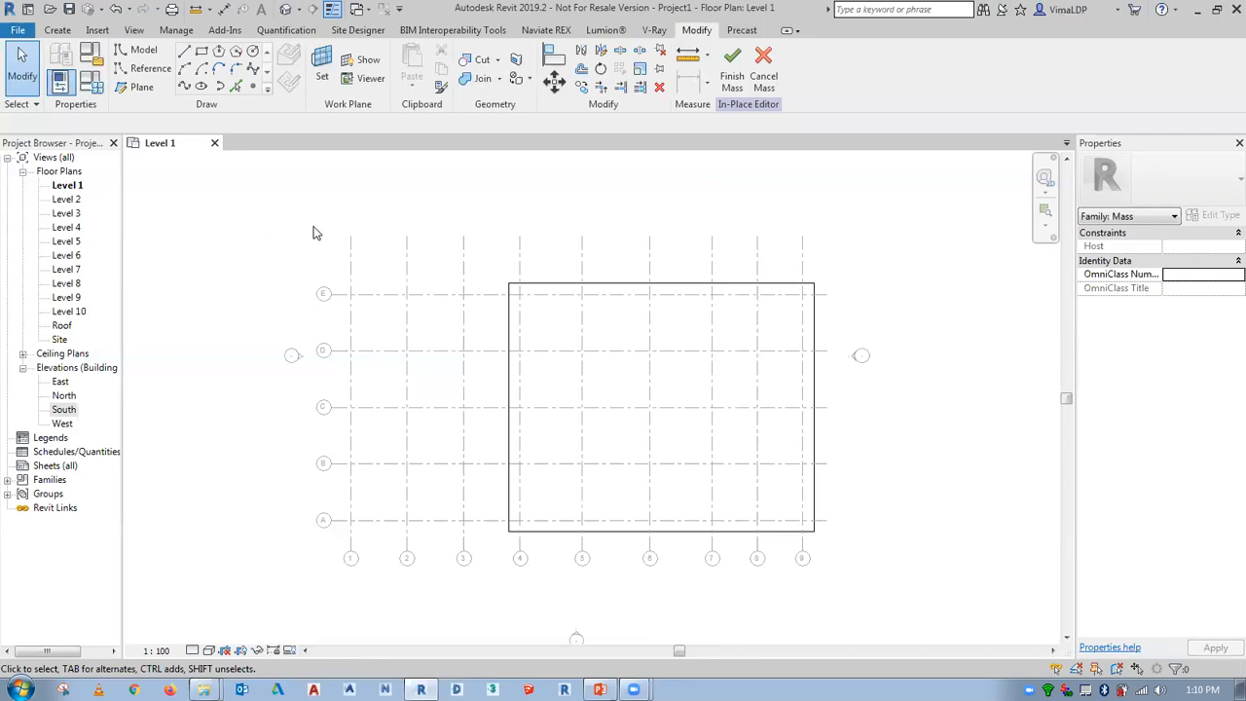
# Open the default 3D view to show the mass sketch rectangle together with the levels
pyautogui.click(567, 290)
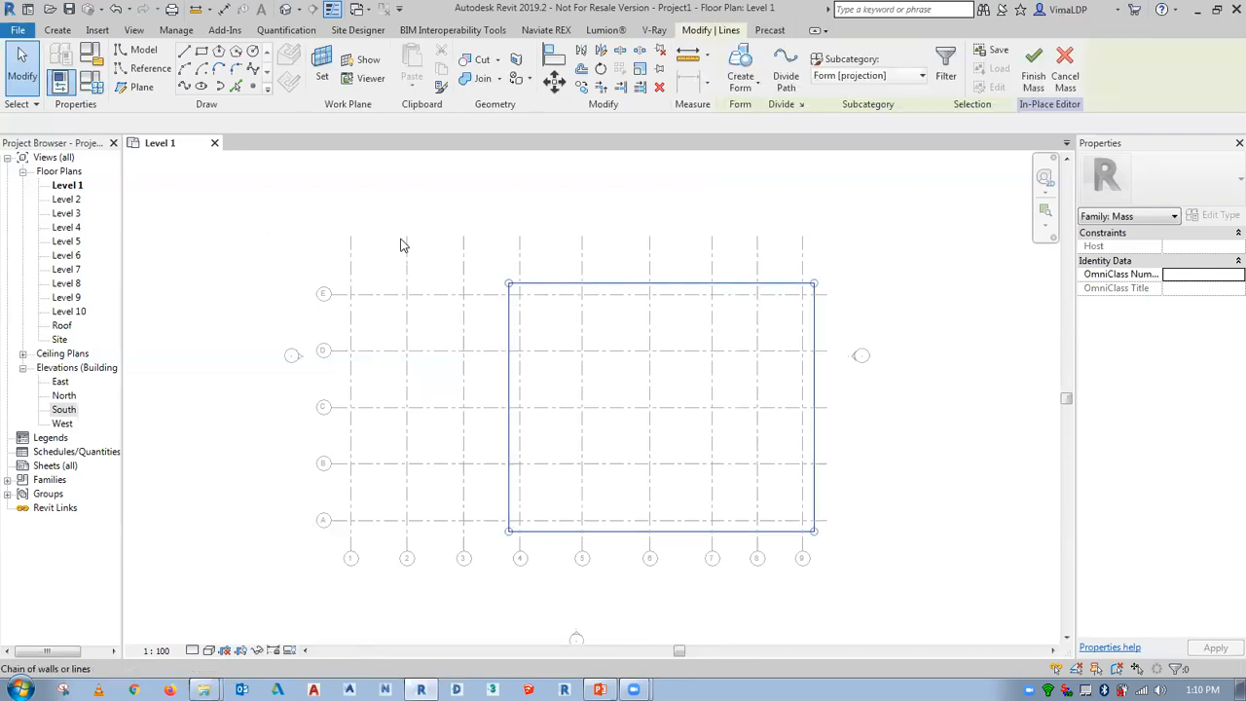
pyautogui.click(438, 255)
pyautogui.click(286, 8)
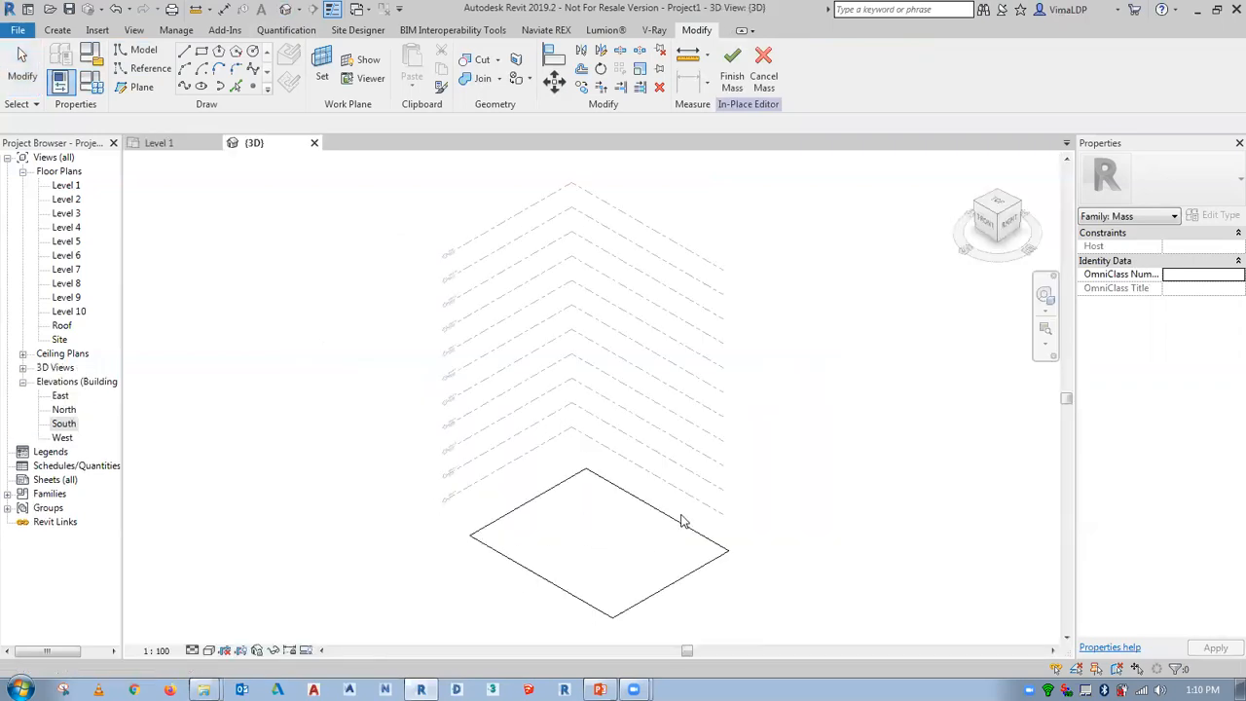
pyautogui.click(682, 524)
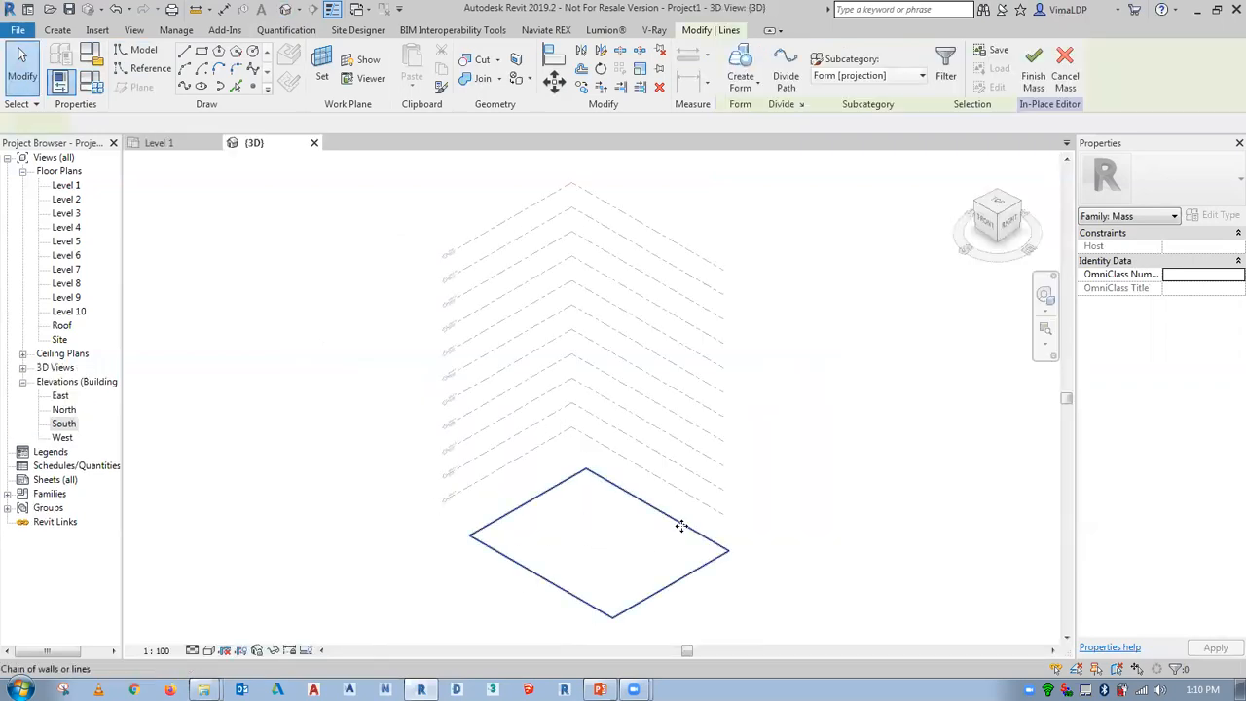
pyautogui.click(809, 574)
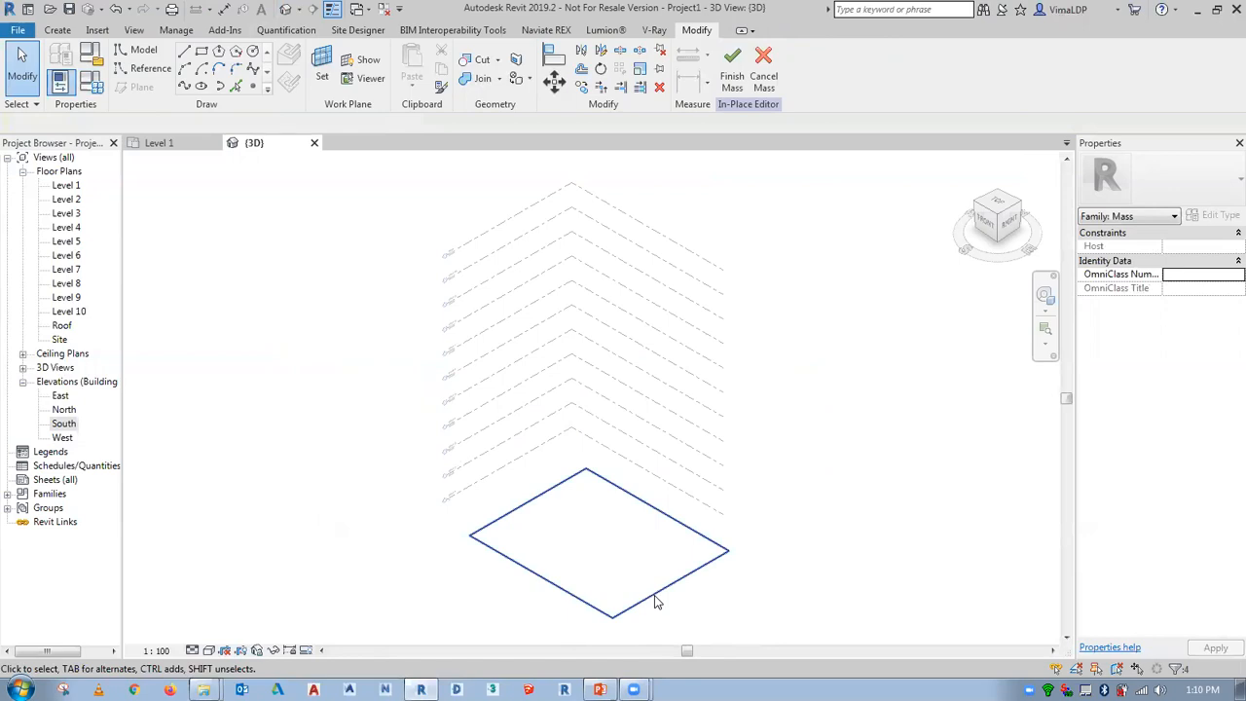
# Create a solid form from the rectangle and raise its top face to the Roof level
pyautogui.click(656, 600)
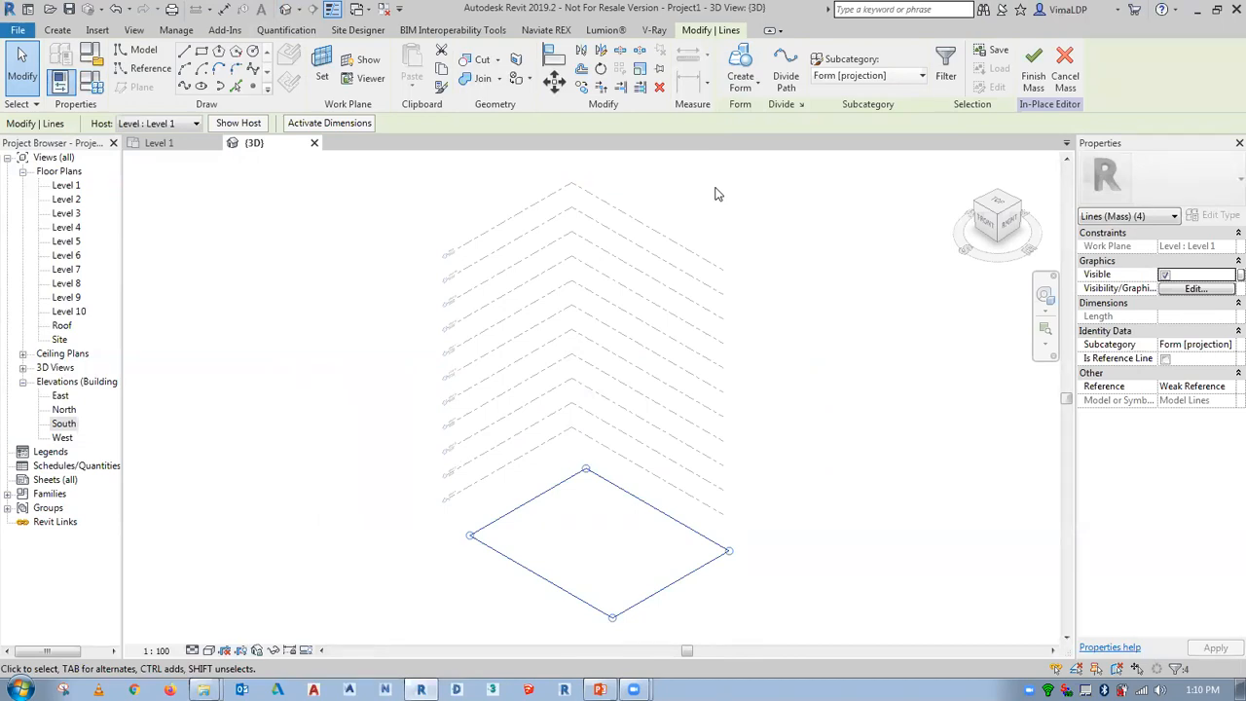
pyautogui.click(740, 82)
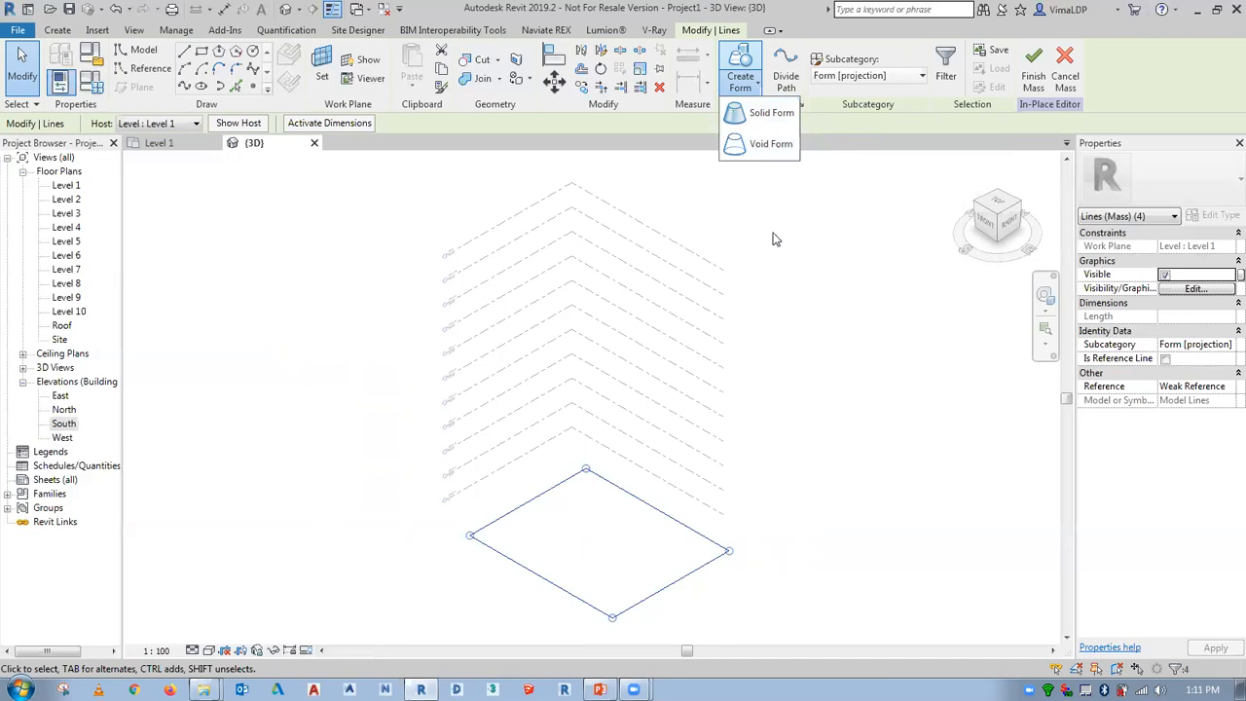
pyautogui.click(772, 114)
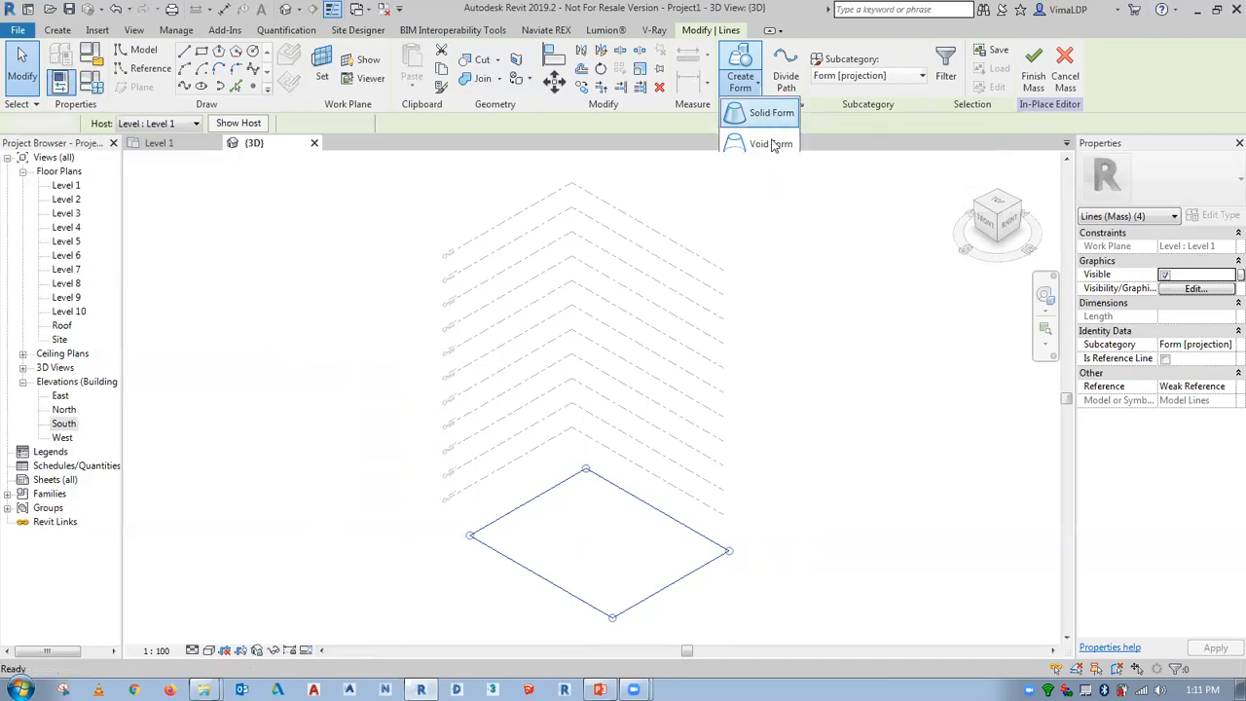
pyautogui.click(608, 493)
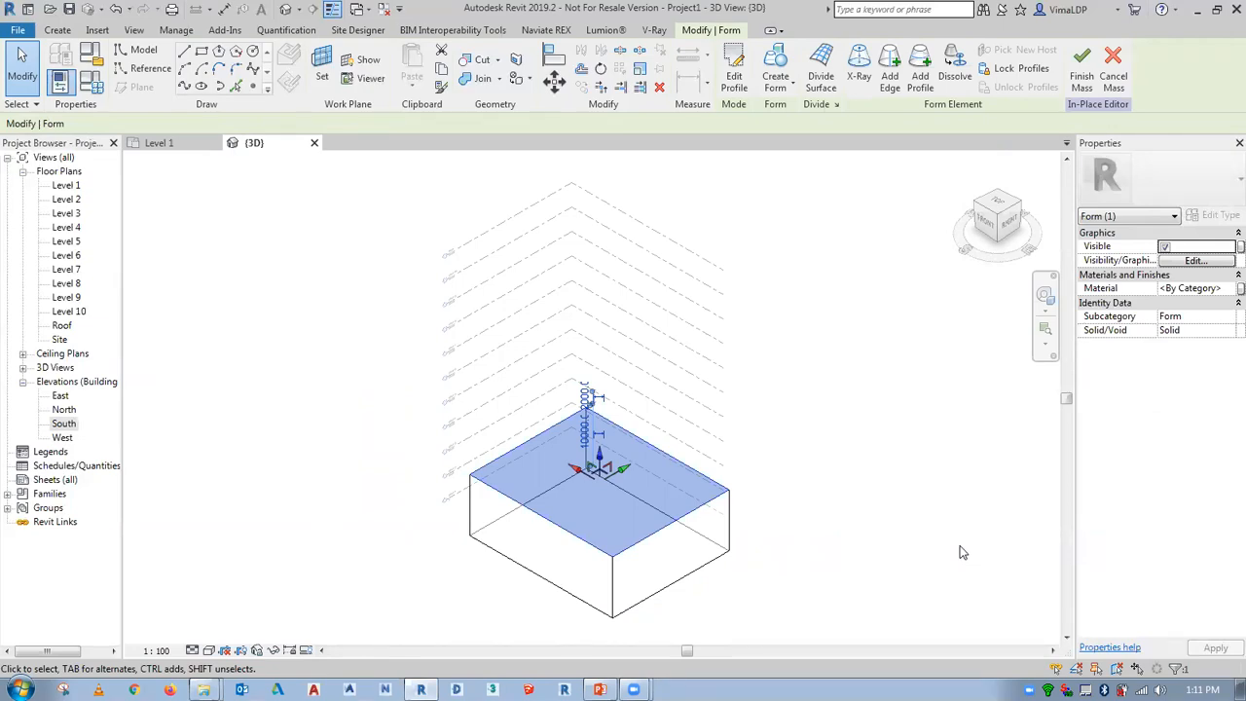
pyautogui.moveTo(601, 457); pyautogui.dragTo(638, 279)
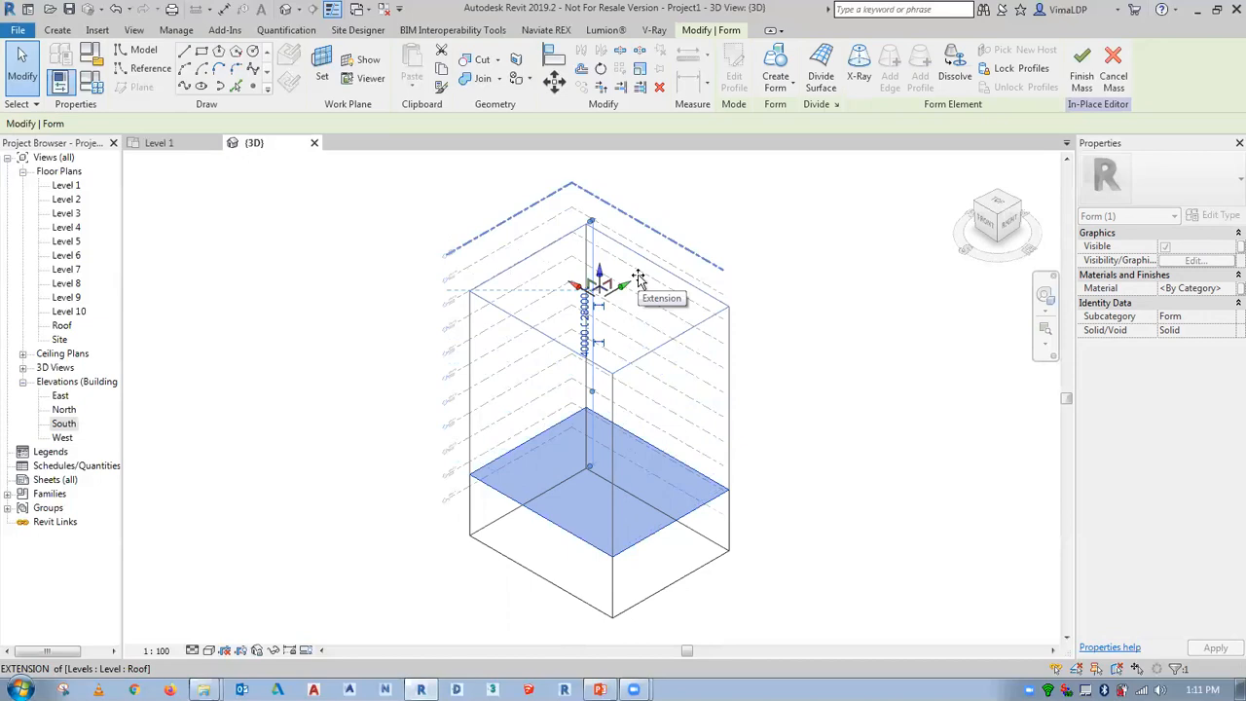
# Move the box form's top face to Level 10 at a height of 36000 and lock it to that level
pyautogui.moveTo(637, 281); pyautogui.dragTo(633, 295)
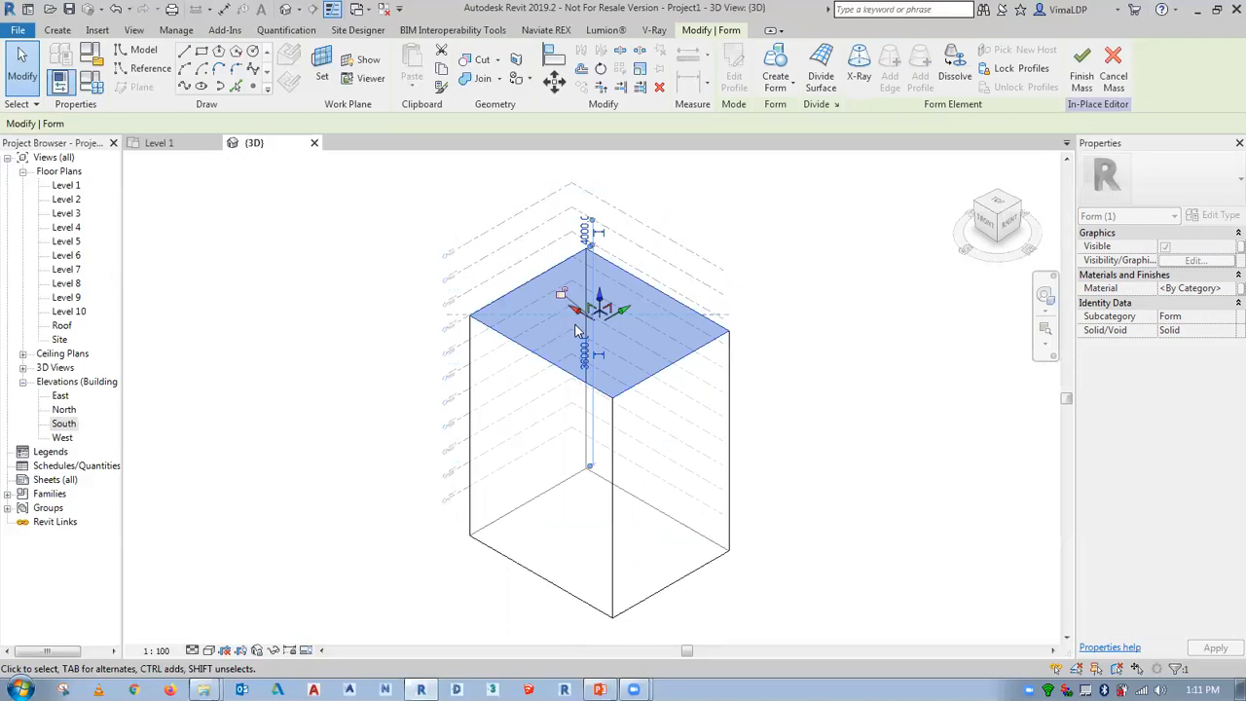
pyautogui.click(532, 322)
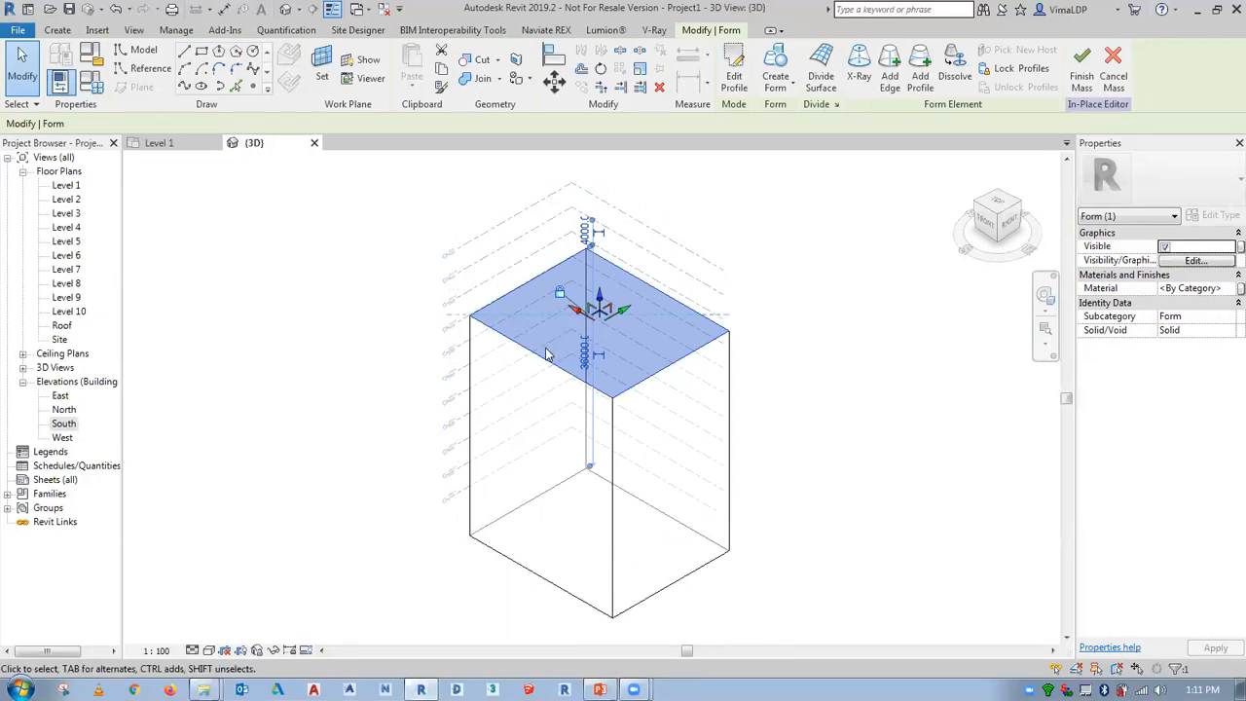
pyautogui.click(853, 334)
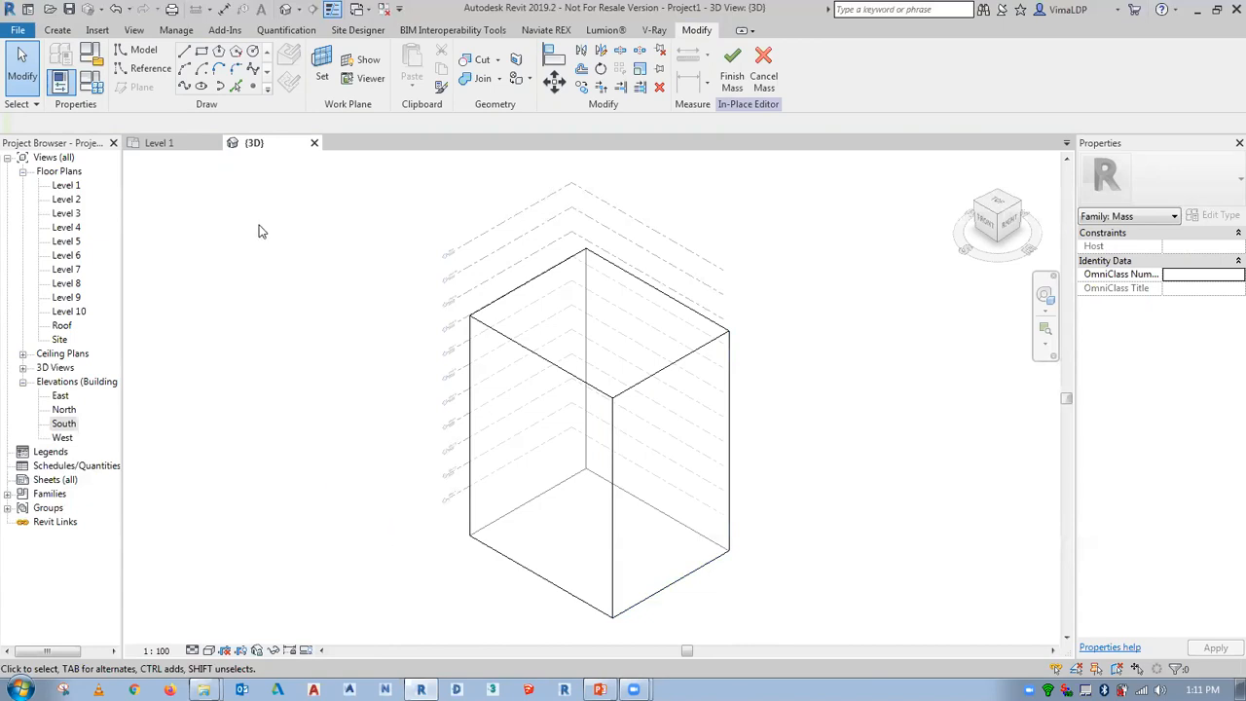
# On Level 1, draw a 12.5 m horizontal model line from the rectangle's corner near E-4 towards grid 1, in line with its upper edge
pyautogui.click(182, 146)
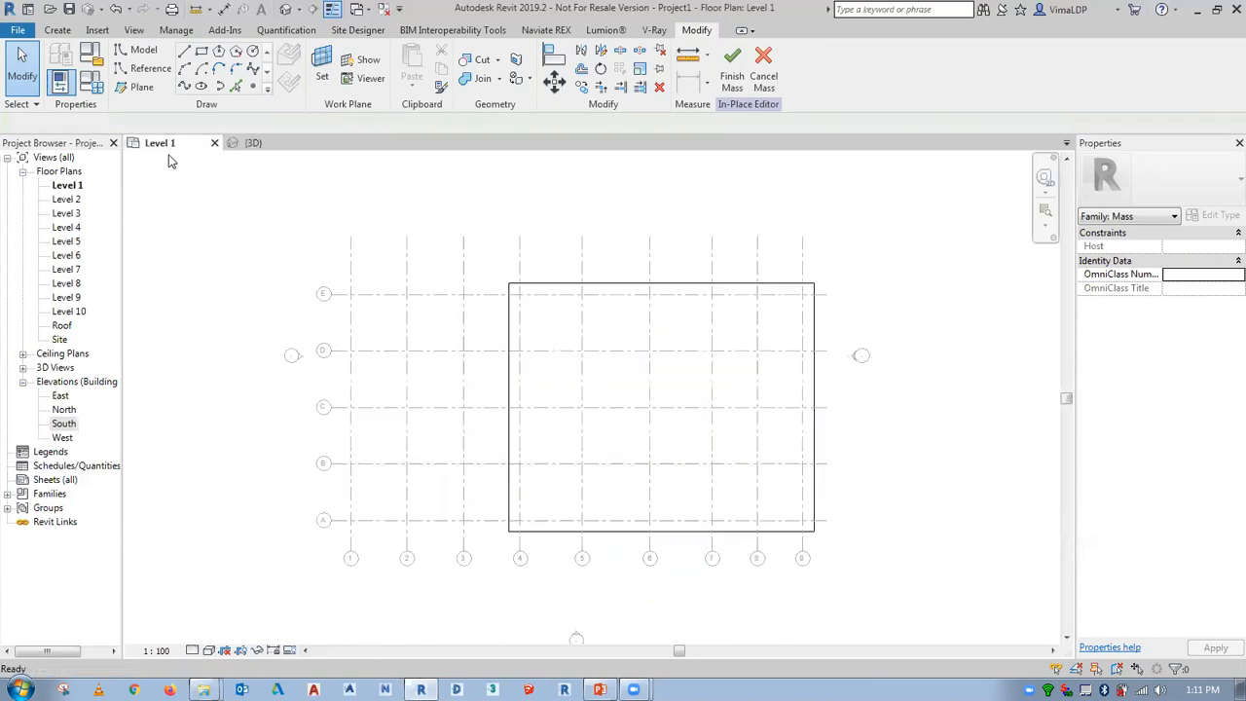
pyautogui.moveTo(425, 393); pyautogui.dragTo(487, 439, button='middle')
pyautogui.moveTo(383, 453); pyautogui.dragTo(399, 458, button='middle')
pyautogui.click(57, 31)
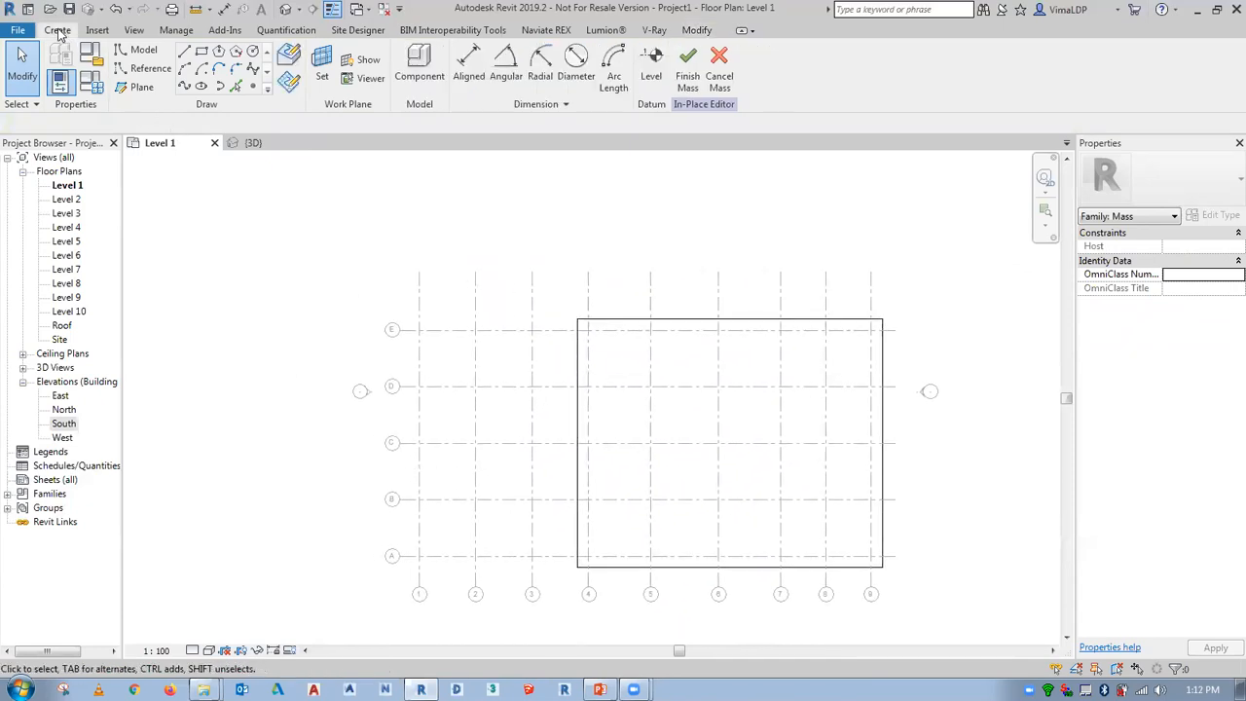
pyautogui.click(127, 53)
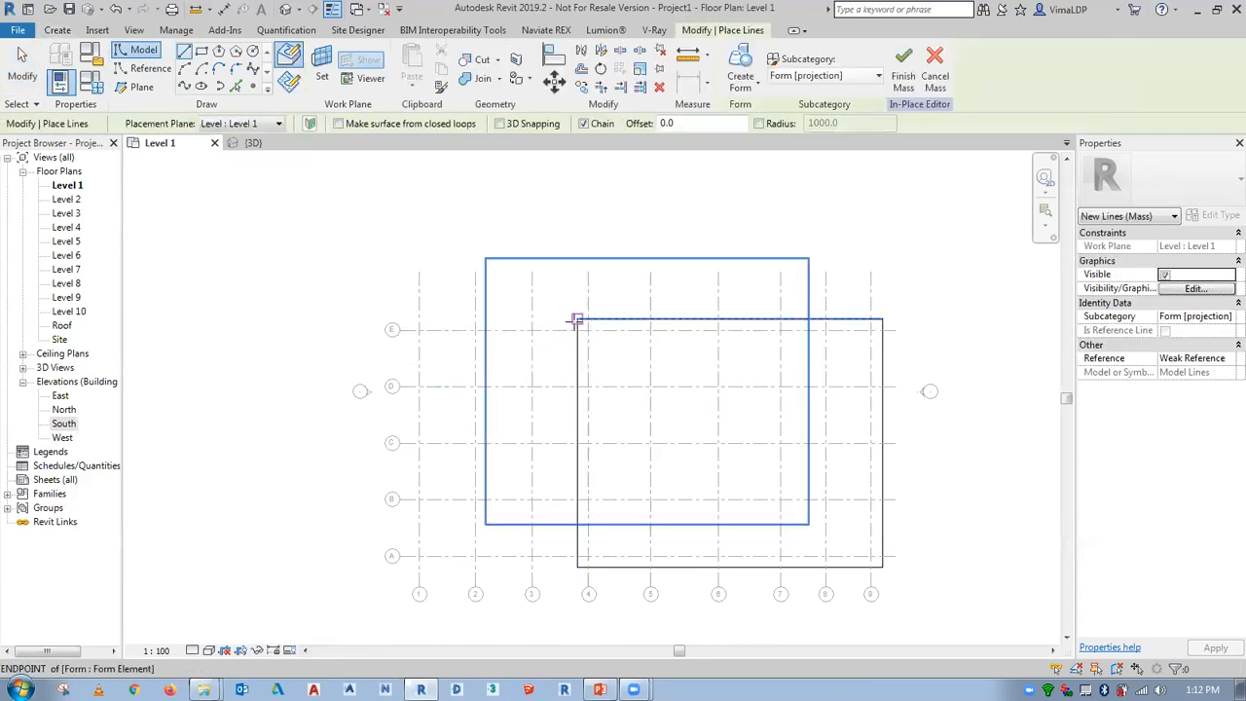
pyautogui.click(576, 322)
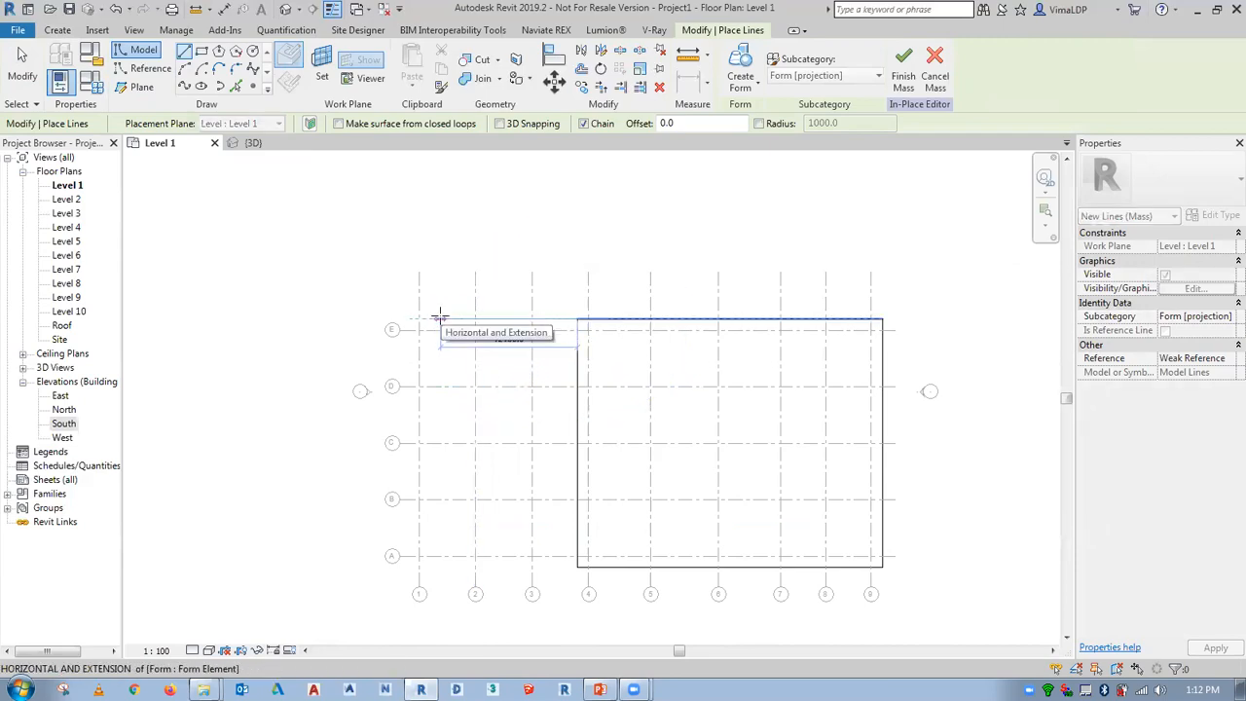
pyautogui.write('12.')
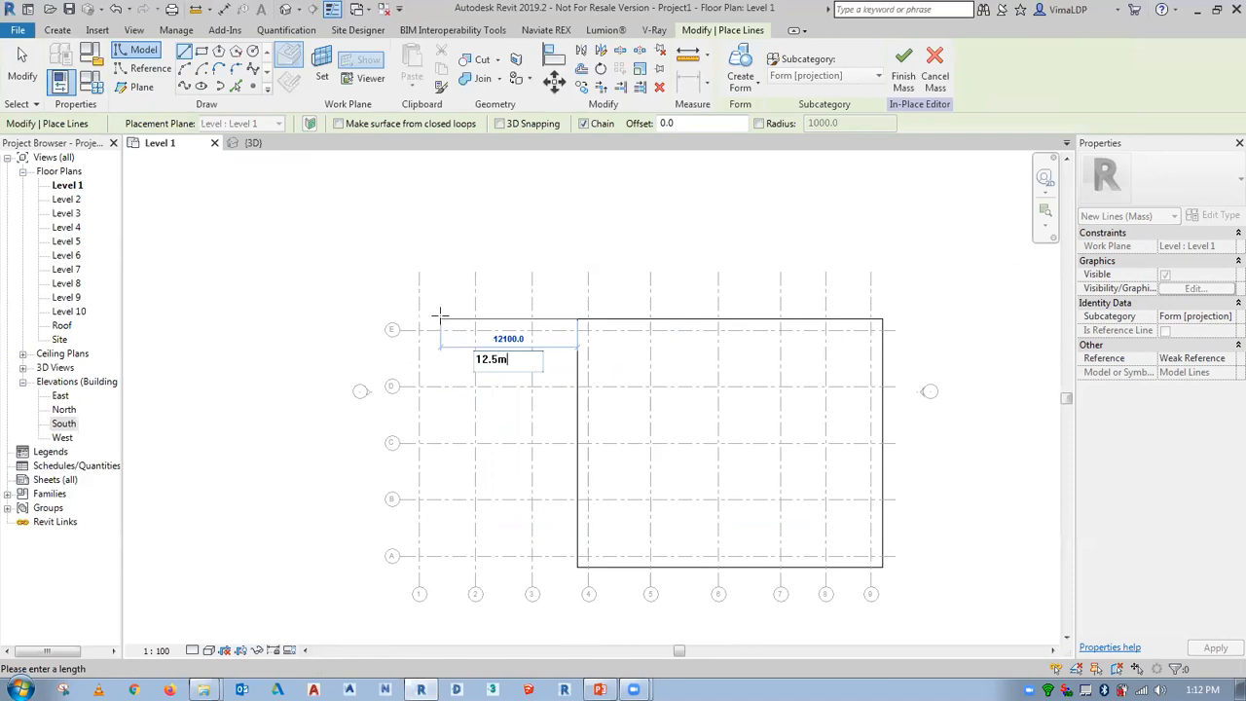
pyautogui.write('5m')
pyautogui.press('Return')
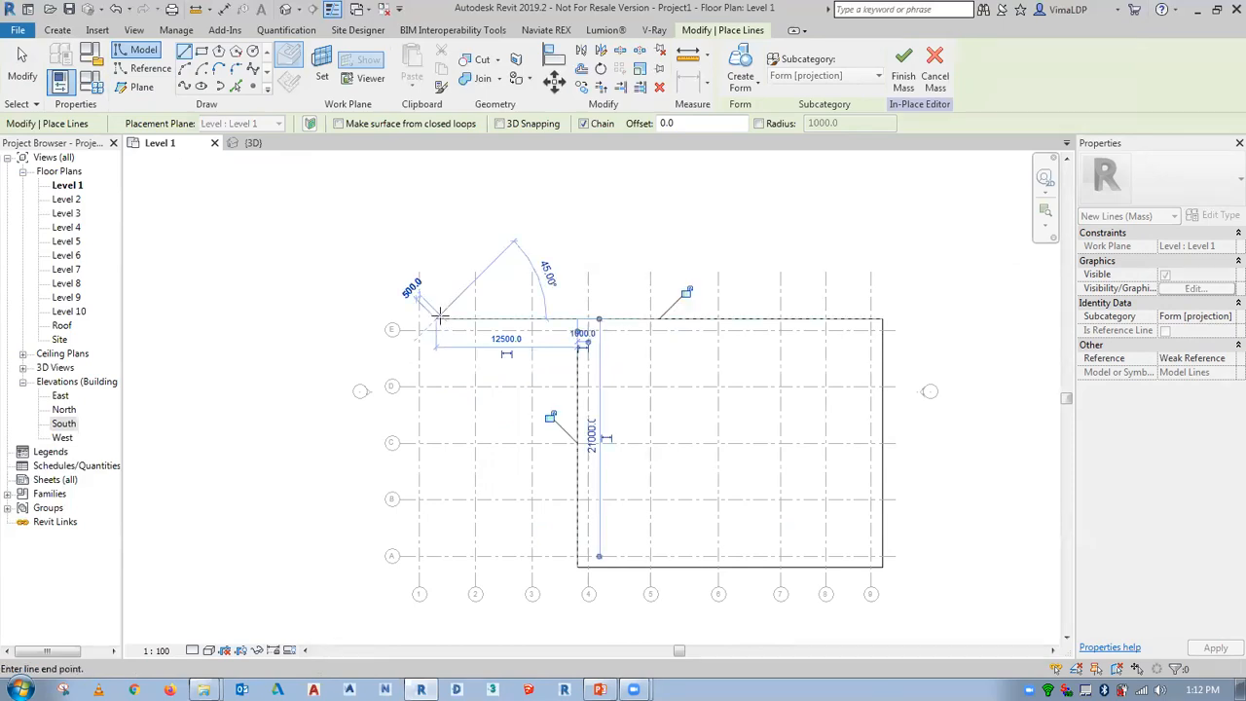
# Close the side wing outline with model lines down to just below grid C, across to the main rectangle, and up to its corner
pyautogui.click(437, 453)
pyautogui.click(578, 455)
pyautogui.click(578, 319)
pyautogui.press('Escape')
pyautogui.press('Escape')
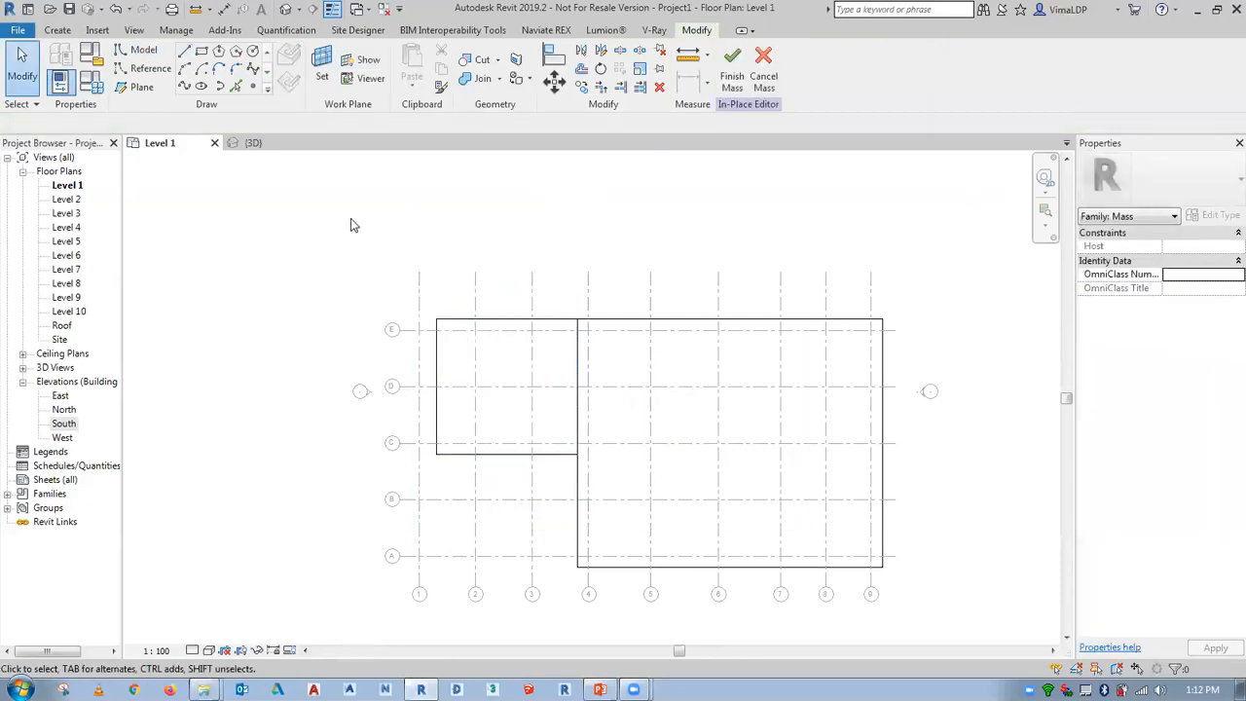
# Delete the wing outline's outer vertical line between grids 1 and 2
pyautogui.click(450, 455)
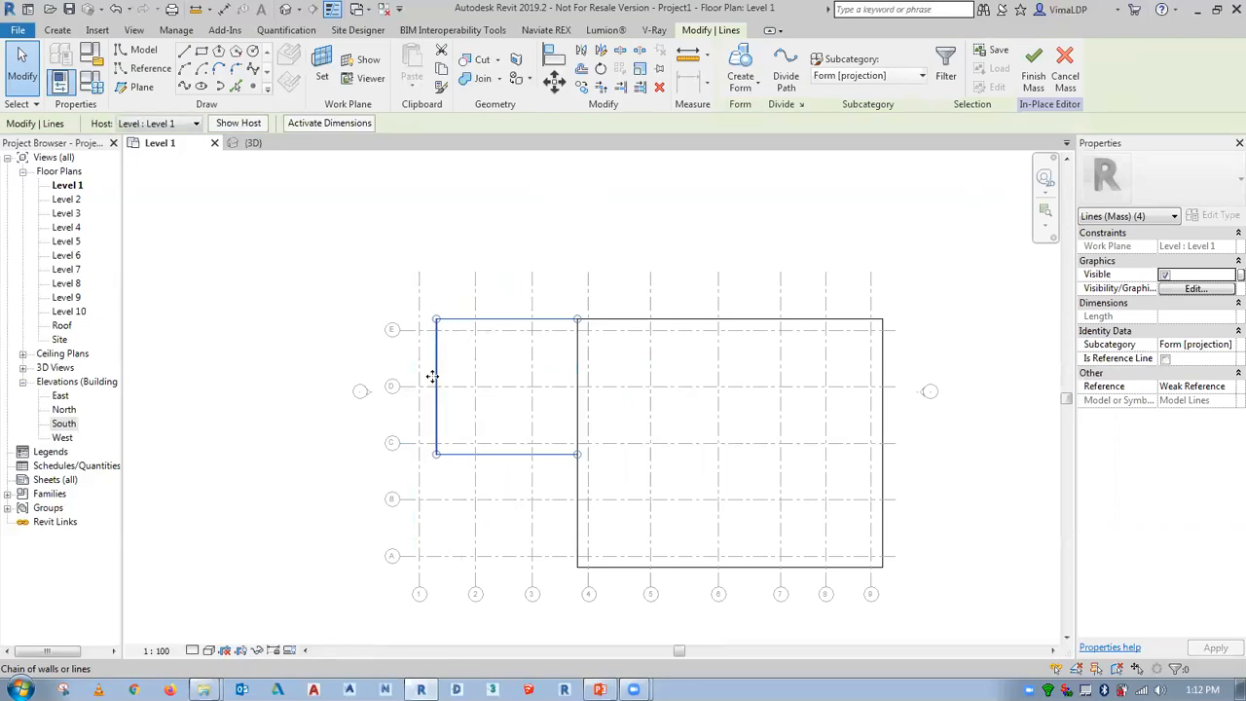
pyautogui.click(437, 409)
pyautogui.press('Delete')
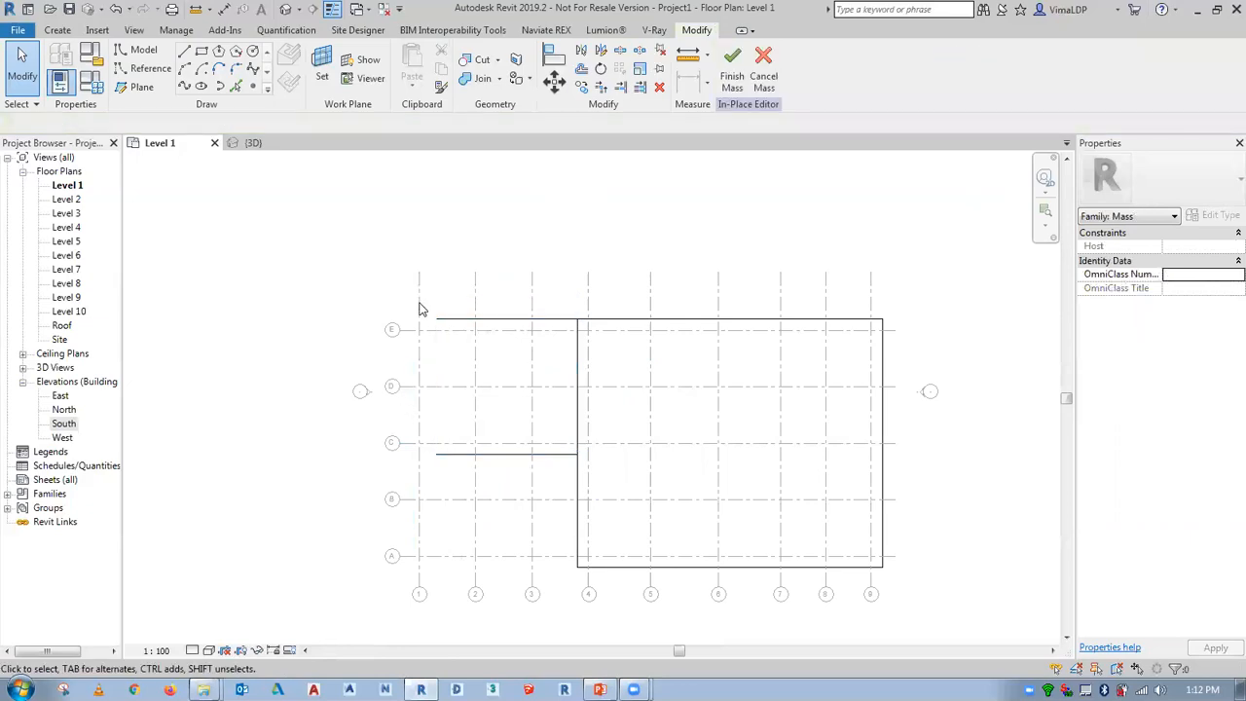
# Close the wing's open end with a Start-End-Radius arc between the two free line ends, bulging outward beyond grid 1 at grid D
pyautogui.click(185, 73)
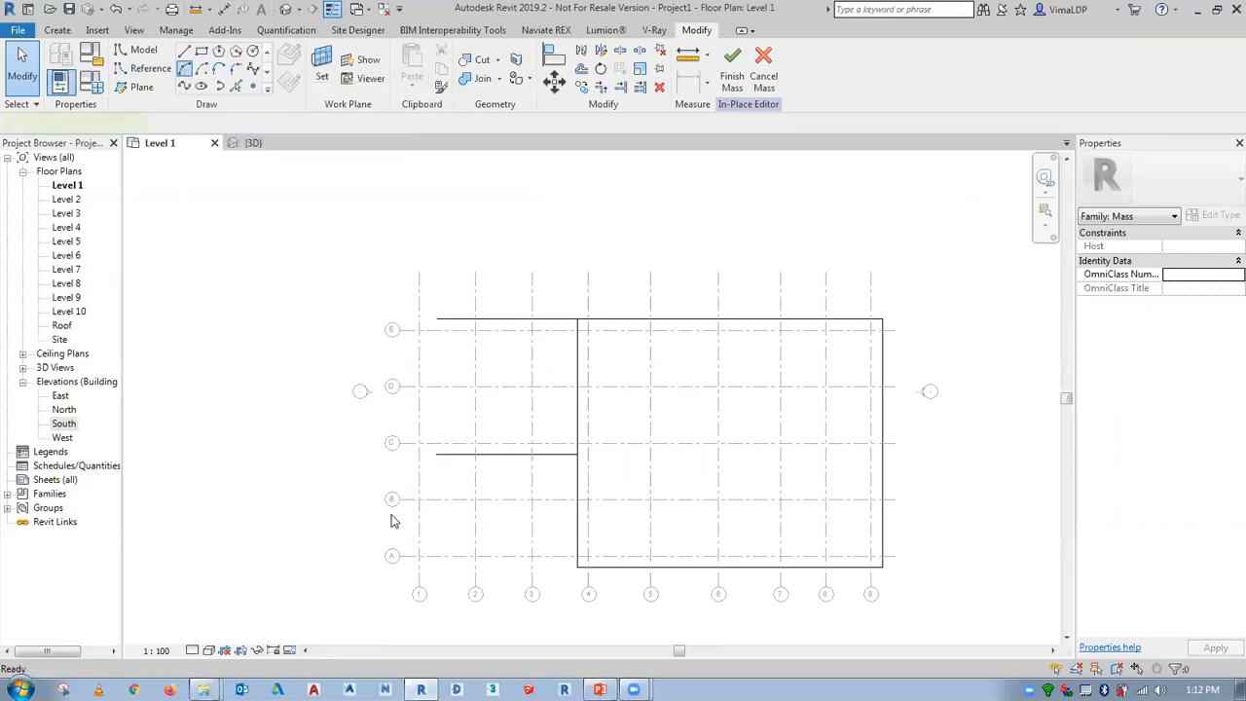
pyautogui.click(436, 454)
pyautogui.click(437, 317)
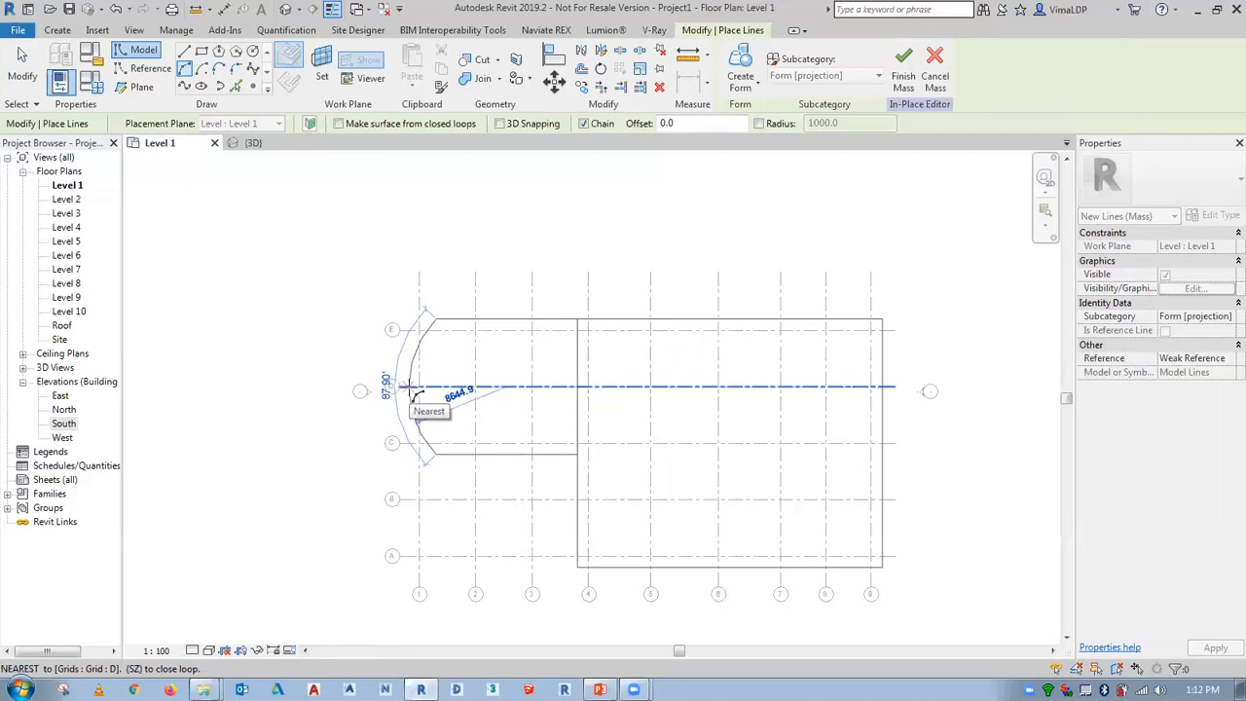
pyautogui.click(400, 388)
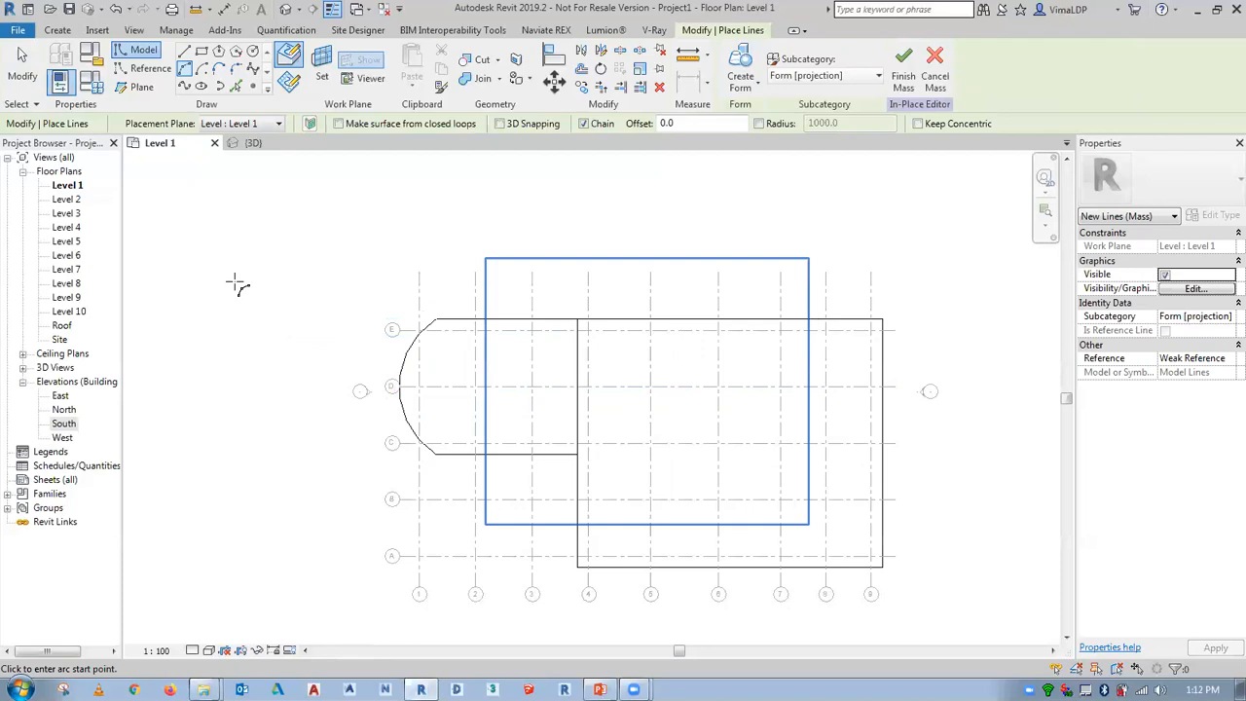
pyautogui.rightClick(258, 231)
pyautogui.click(272, 234)
pyautogui.rightClick(233, 224)
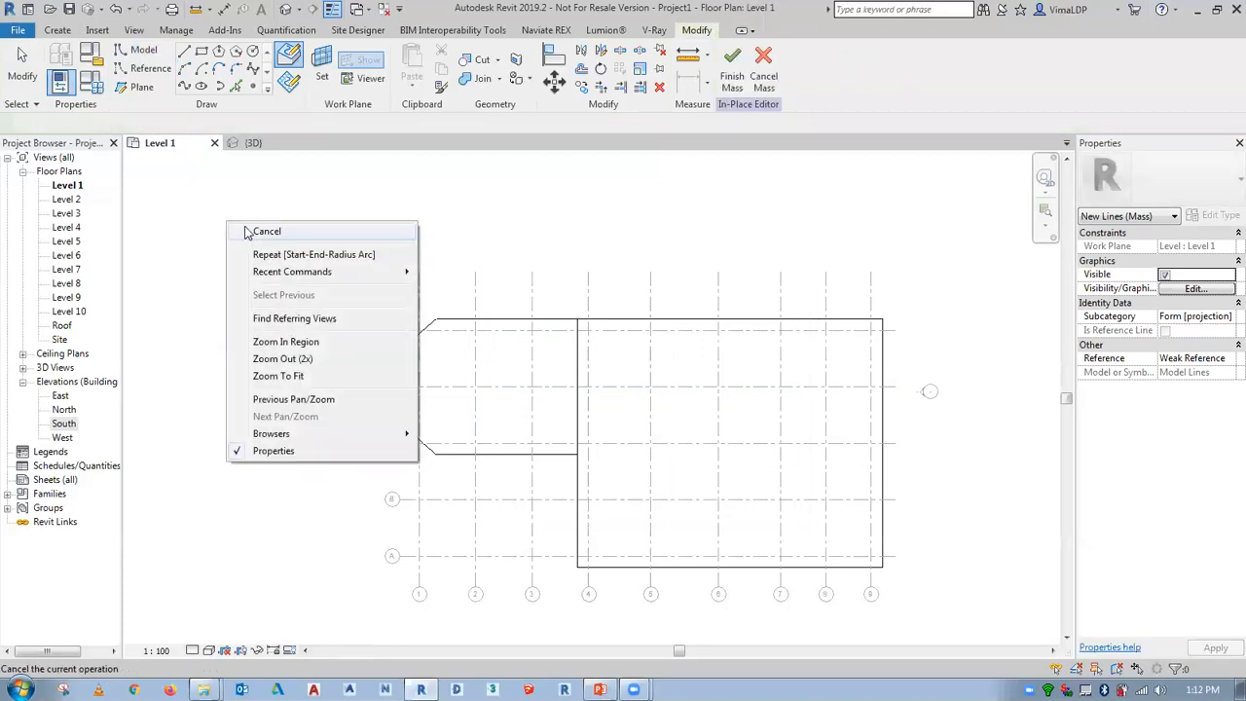
pyautogui.click(243, 232)
# Create a solid form from the round-ended wing outline in the 3D view
pyautogui.click(253, 143)
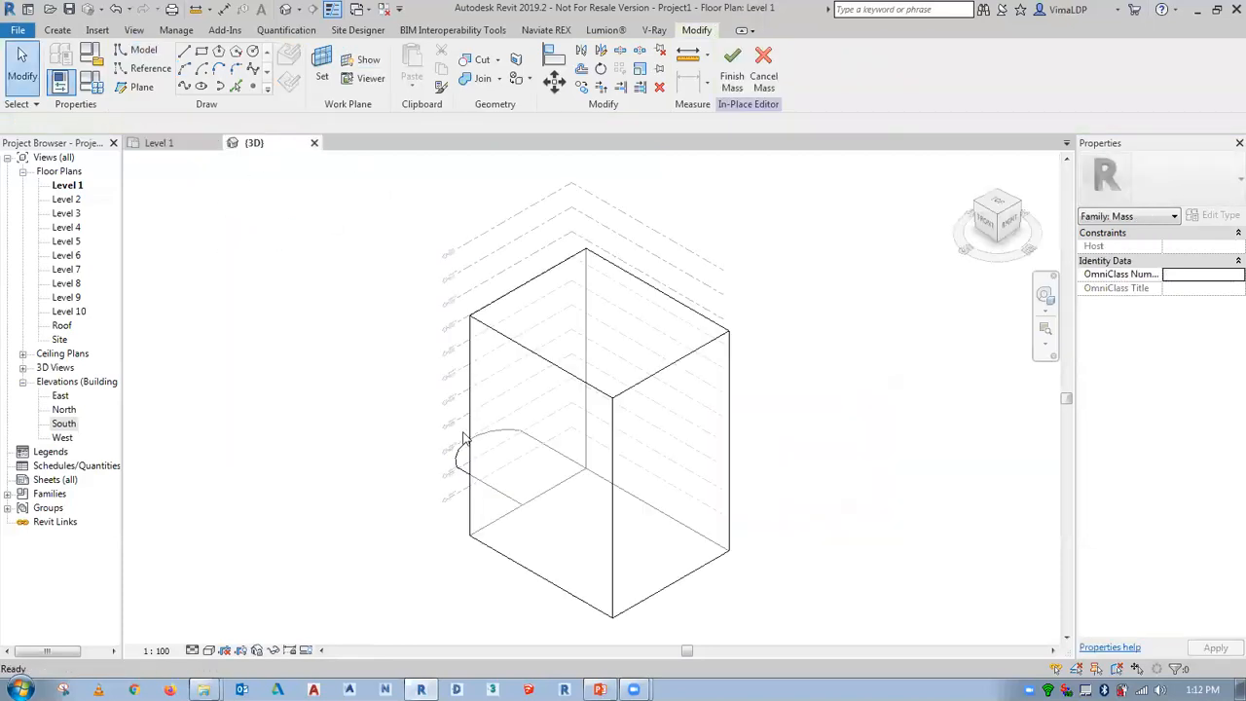
pyautogui.keyDown('shift'); pyautogui.moveTo(600, 640); pyautogui.dragTo(857, 593, button='middle'); pyautogui.keyUp('shift')
pyautogui.scroll(-2, 721, 377)
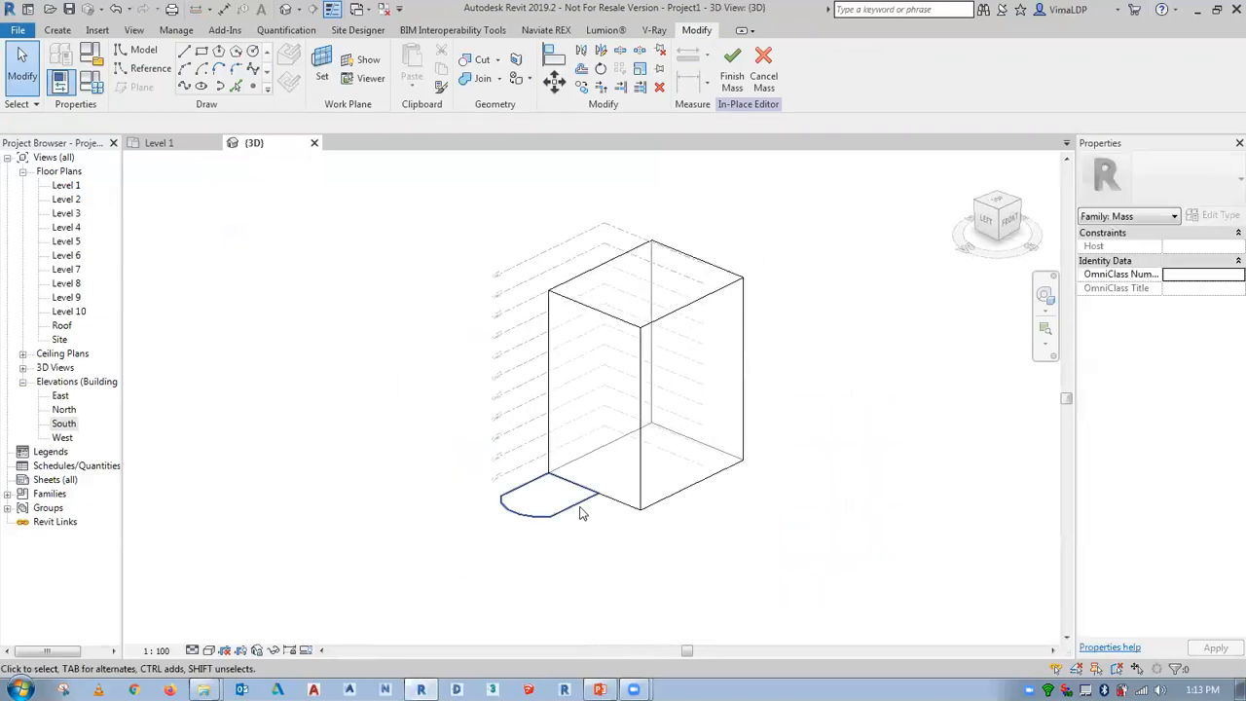
pyautogui.click(581, 510)
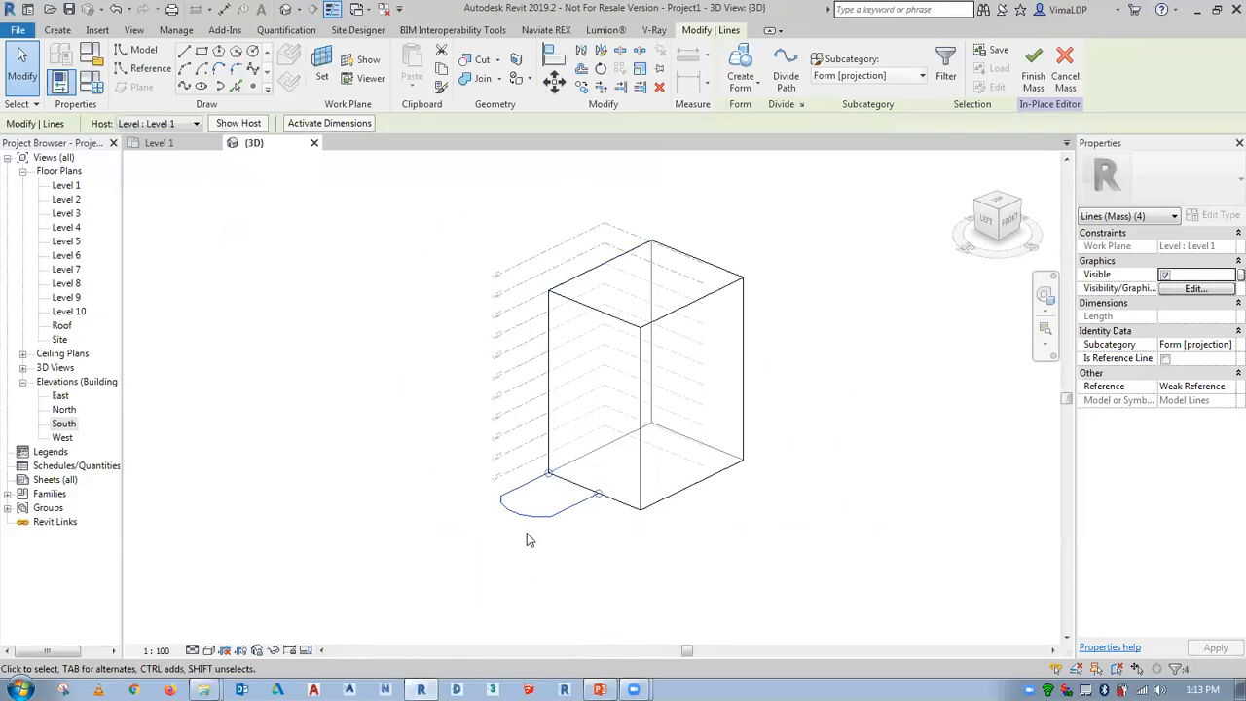
pyautogui.click(740, 86)
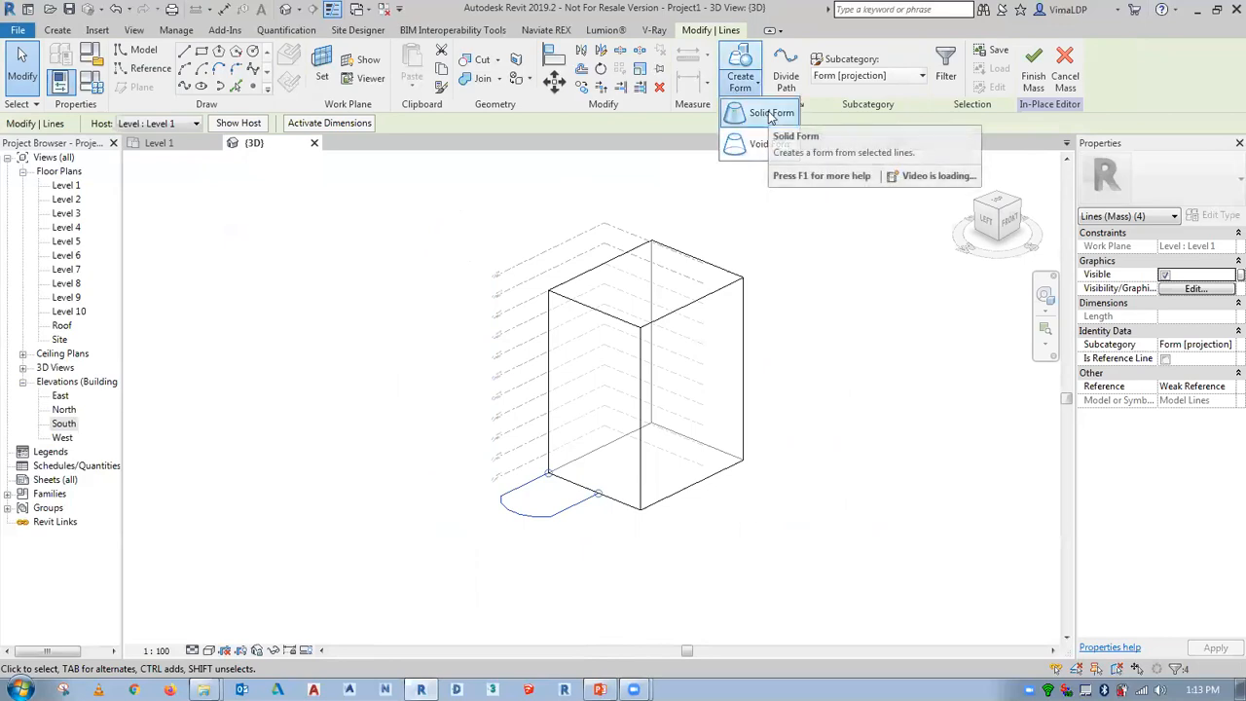
pyautogui.click(770, 115)
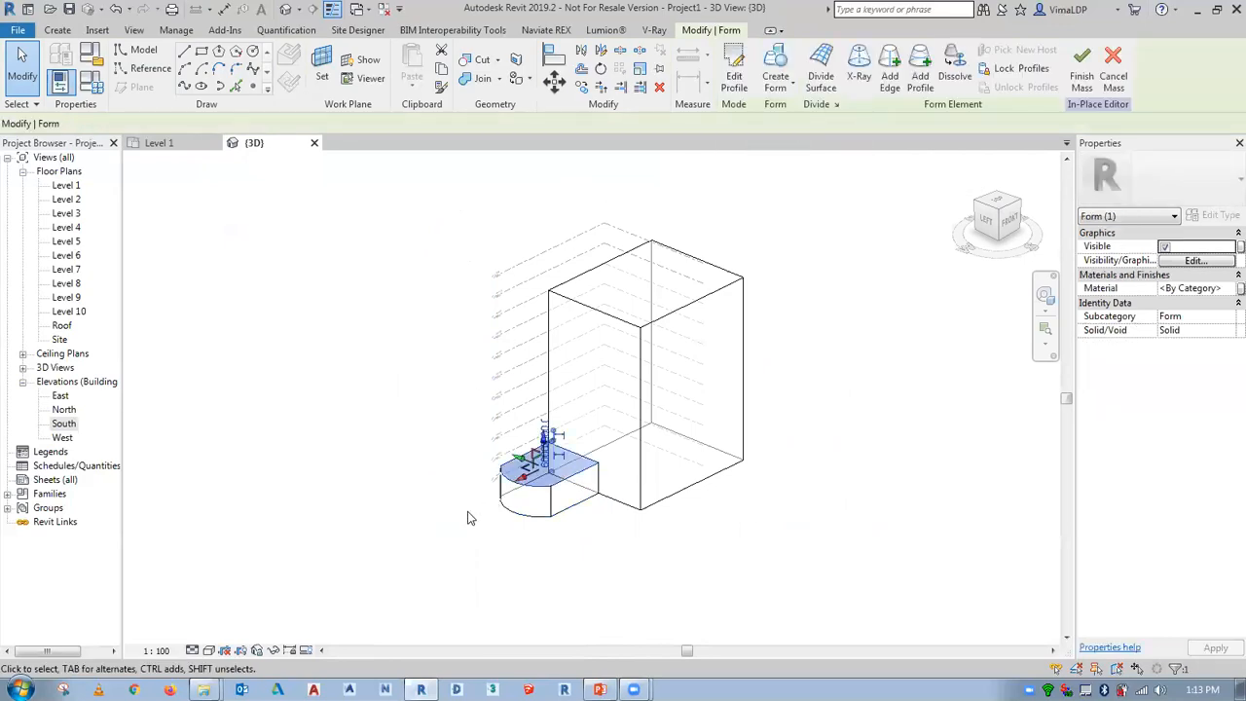
# Raise the round-ended wing's top face to Level 8 at a height of 28000
pyautogui.moveTo(543, 440); pyautogui.dragTo(557, 407)
pyautogui.scroll(2, 557, 407)
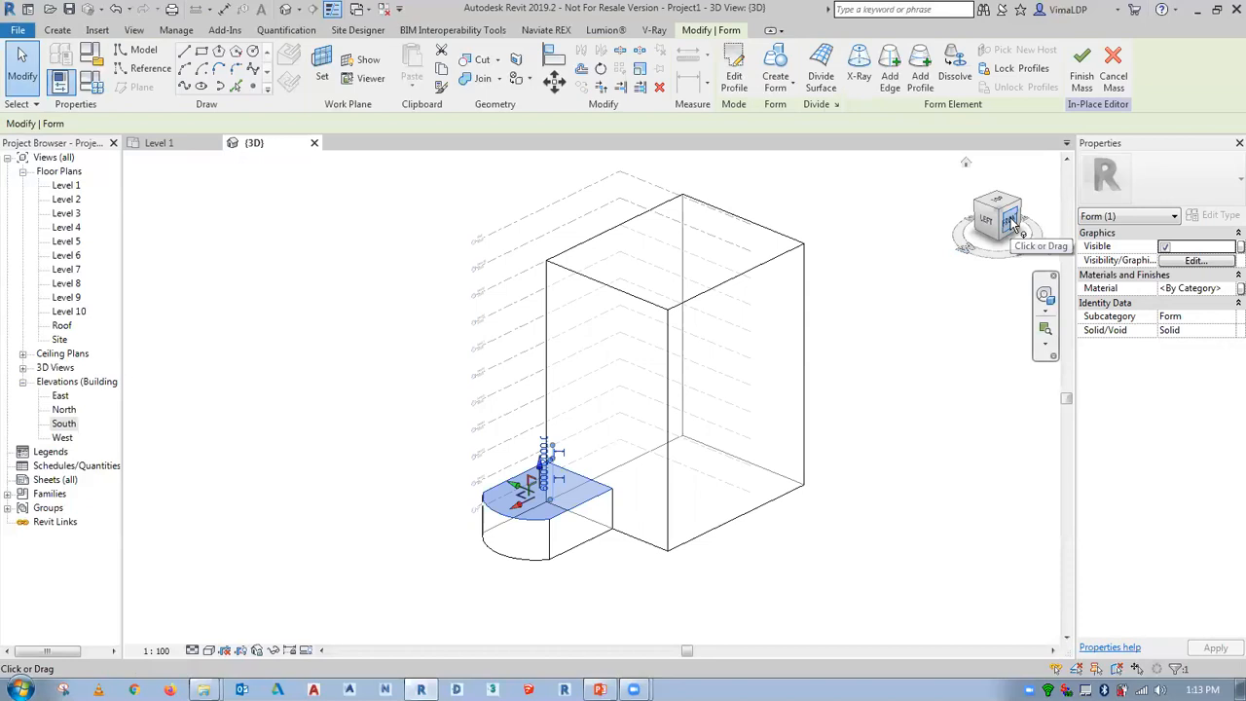
pyautogui.click(1012, 223)
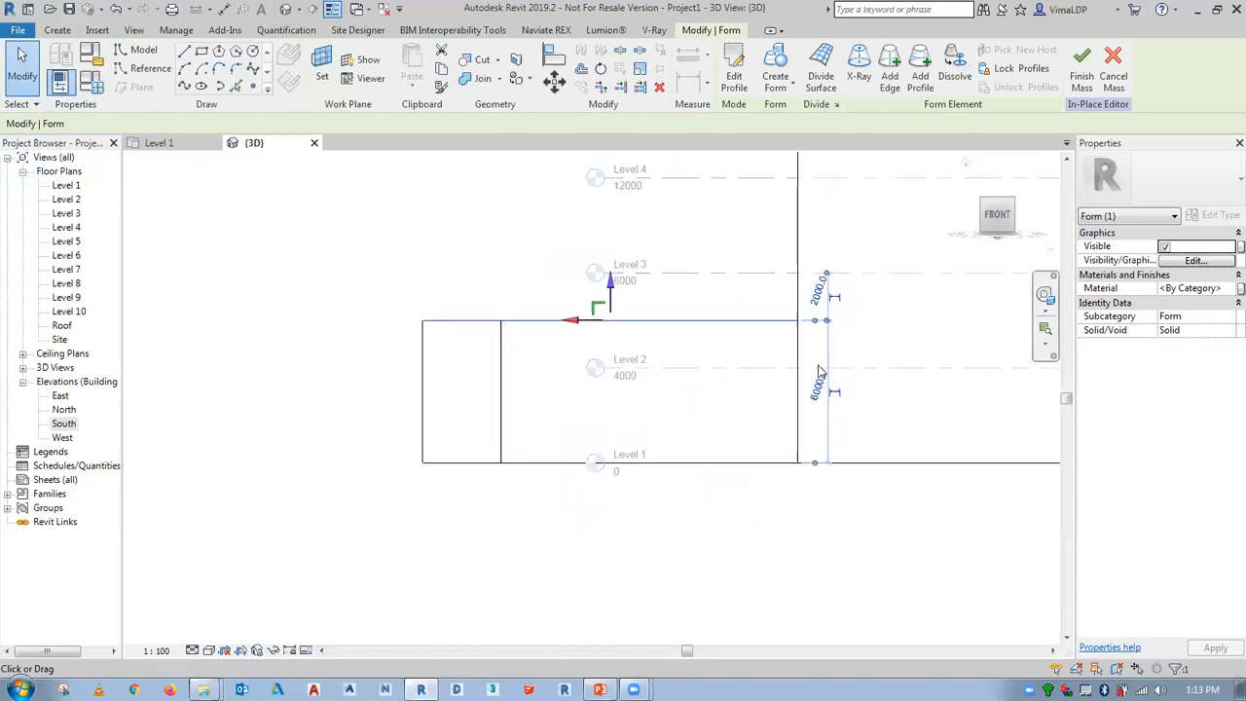
pyautogui.scroll(-4, 604, 471)
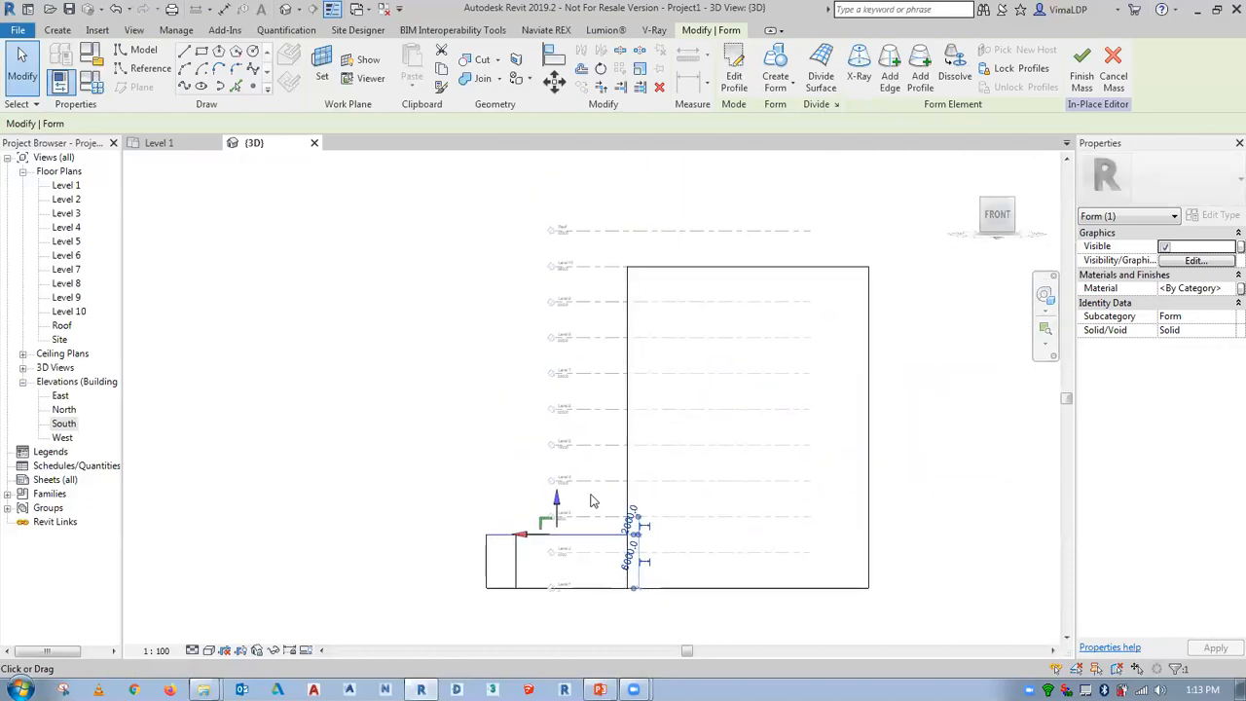
pyautogui.moveTo(558, 504); pyautogui.dragTo(556, 300)
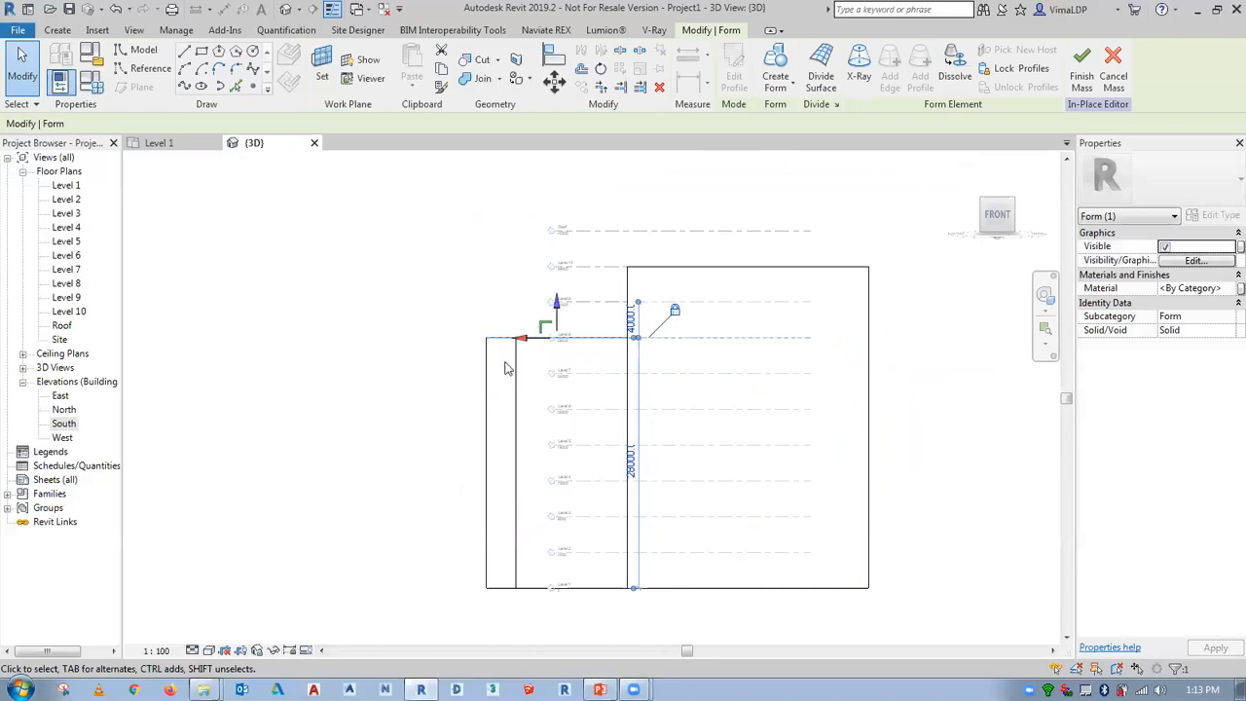
pyautogui.click(361, 323)
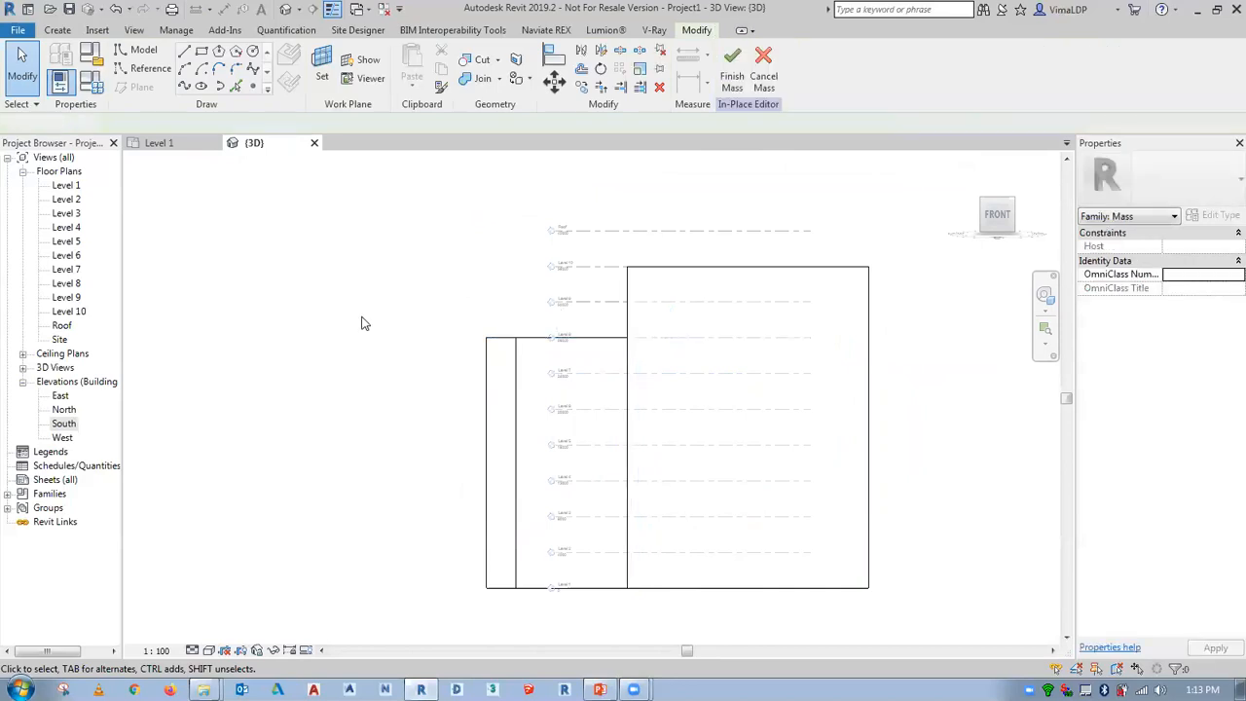
# Show both forms from the front-left corner and set the 3D view's visual style to Consistent Colors
pyautogui.click(964, 184)
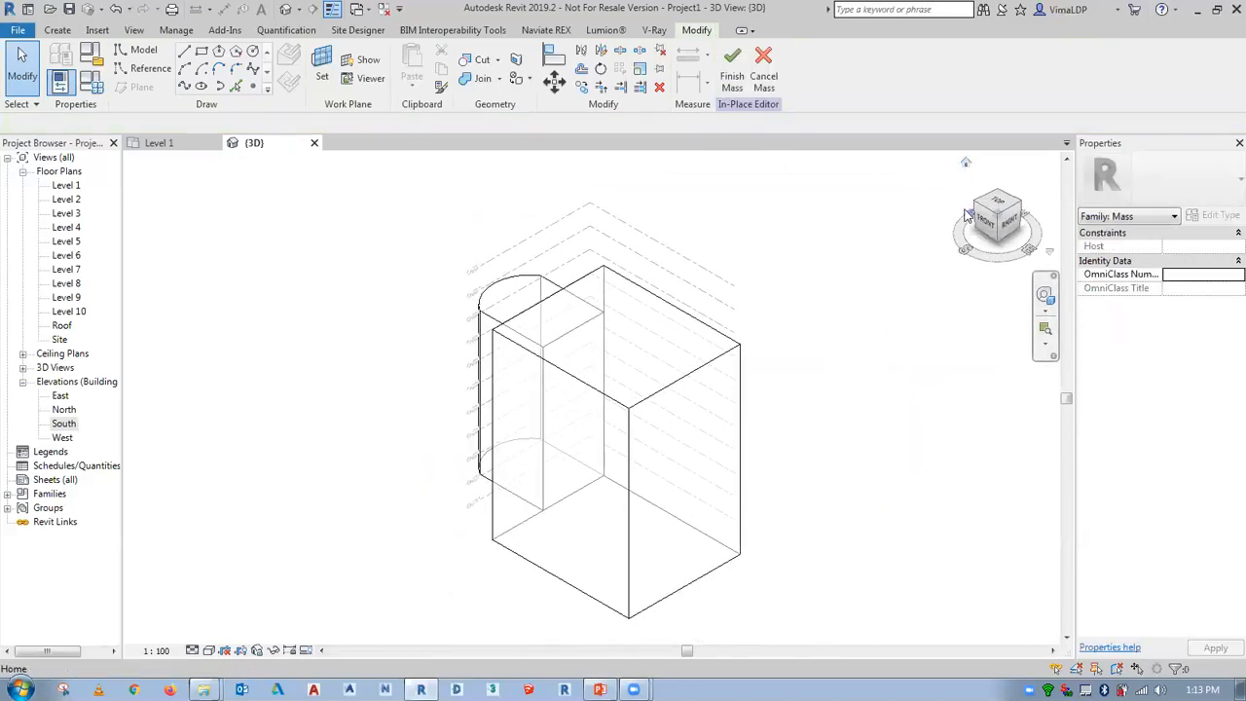
pyautogui.click(976, 206)
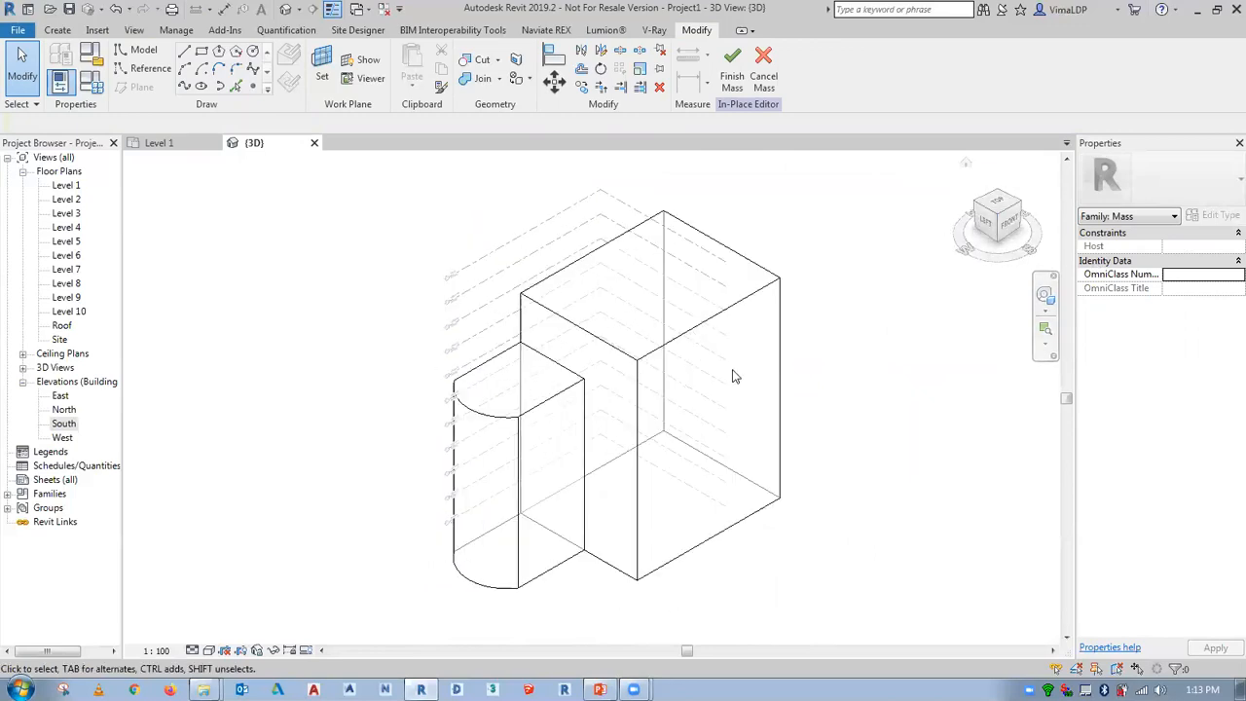
pyautogui.click(209, 651)
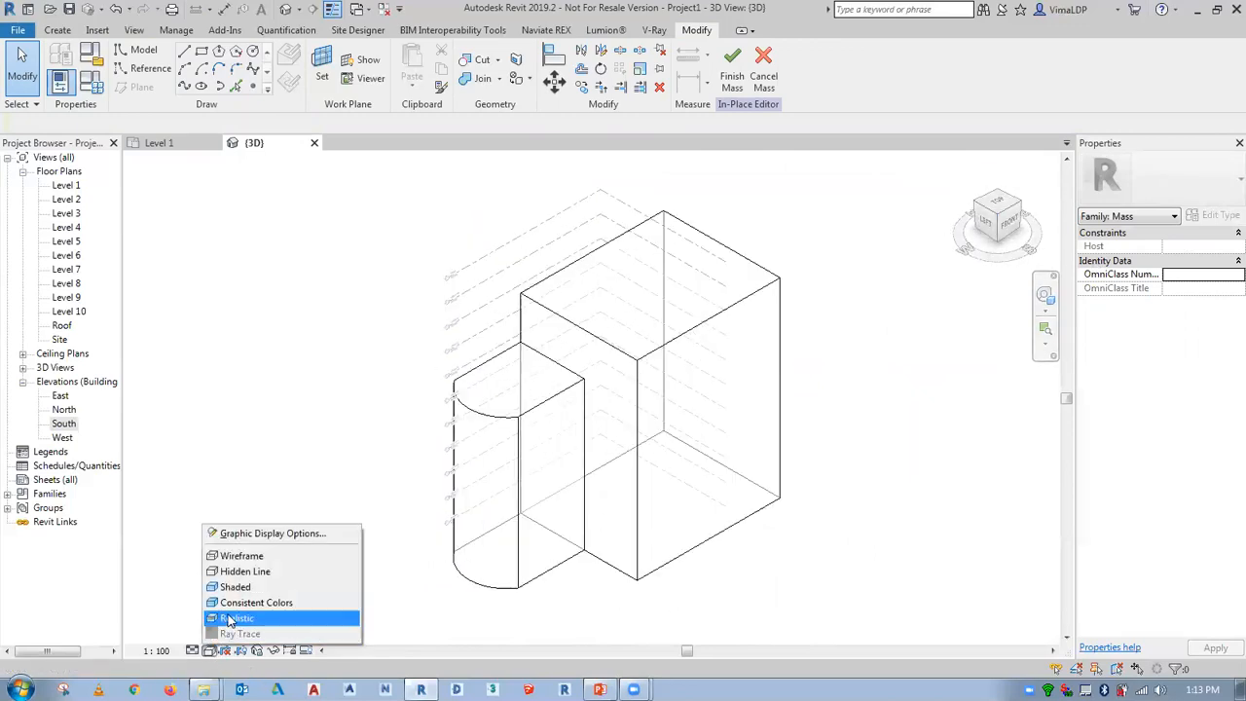
pyautogui.click(234, 604)
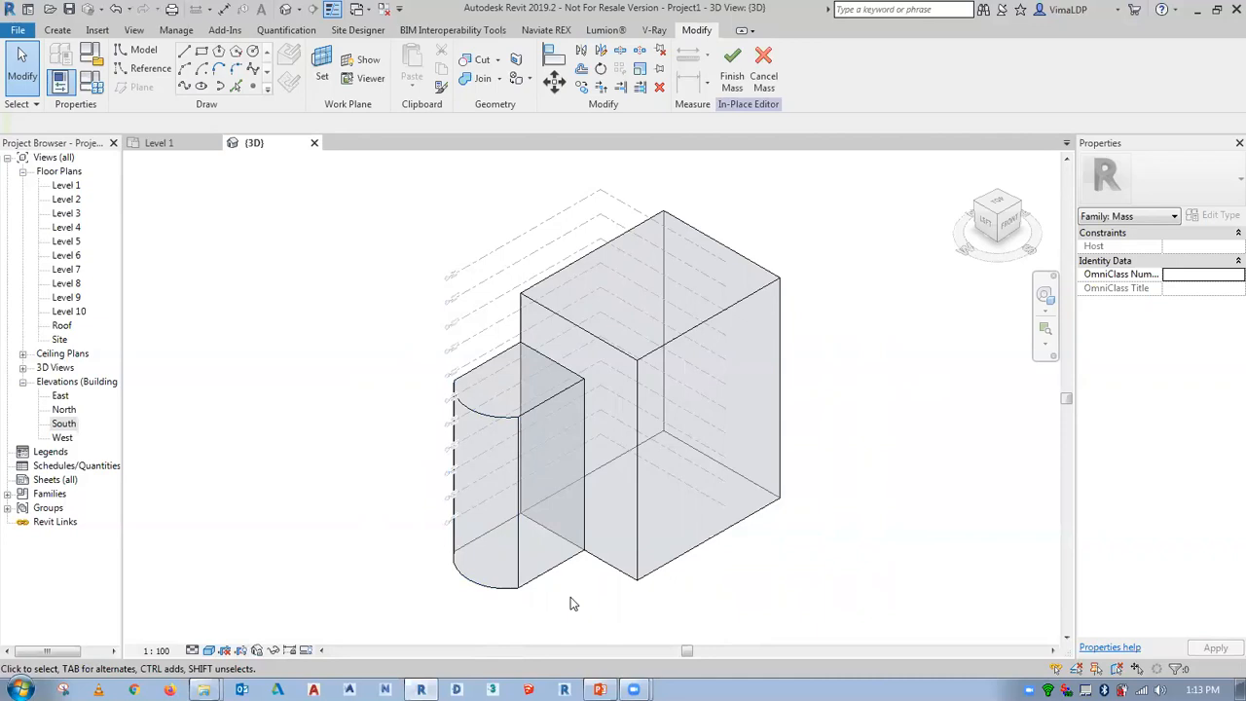
# On Level 1, draw a Center-ends quarter arc of radius 8000 around the inner corner where the wing's lower edge meets the main rectangle
pyautogui.click(156, 144)
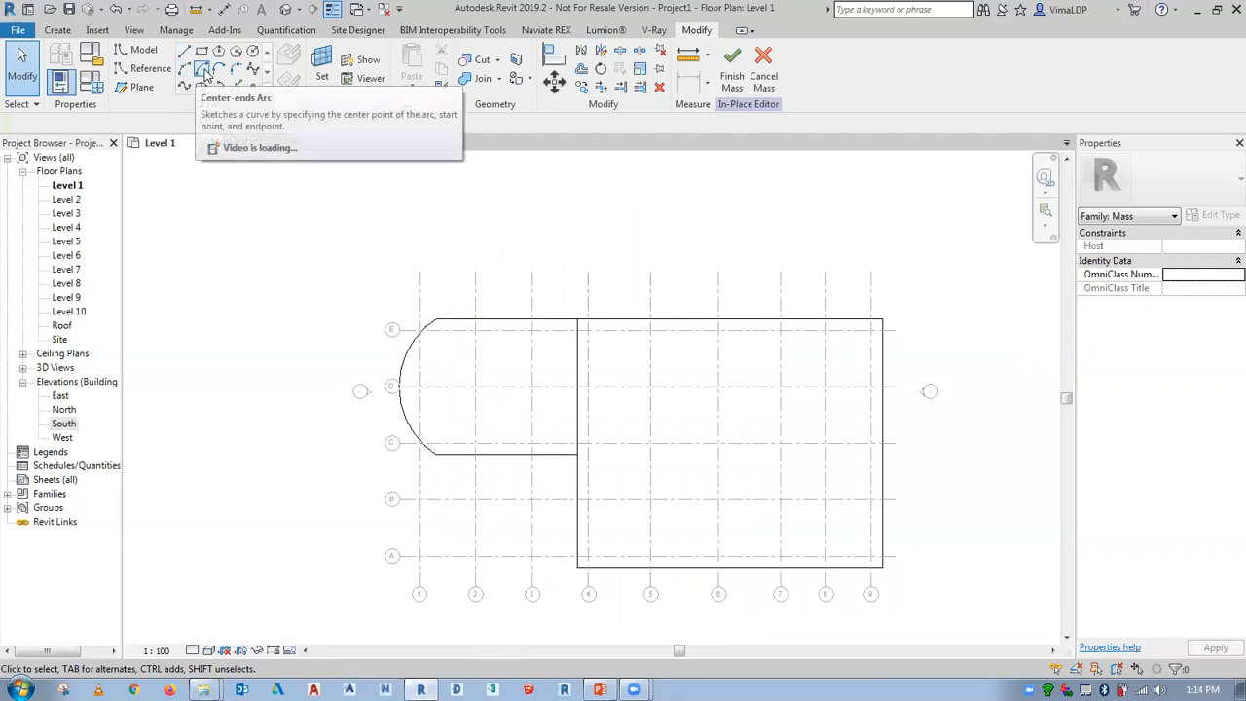
pyautogui.click(207, 76)
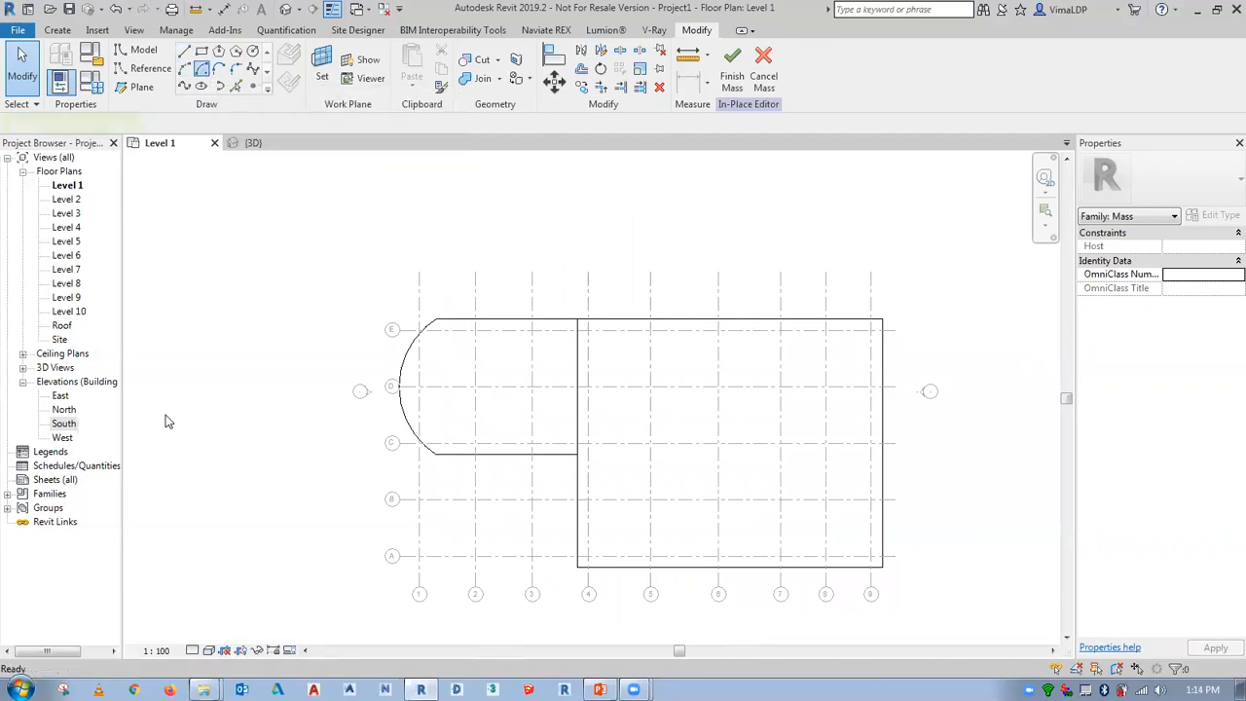
pyautogui.click(578, 455)
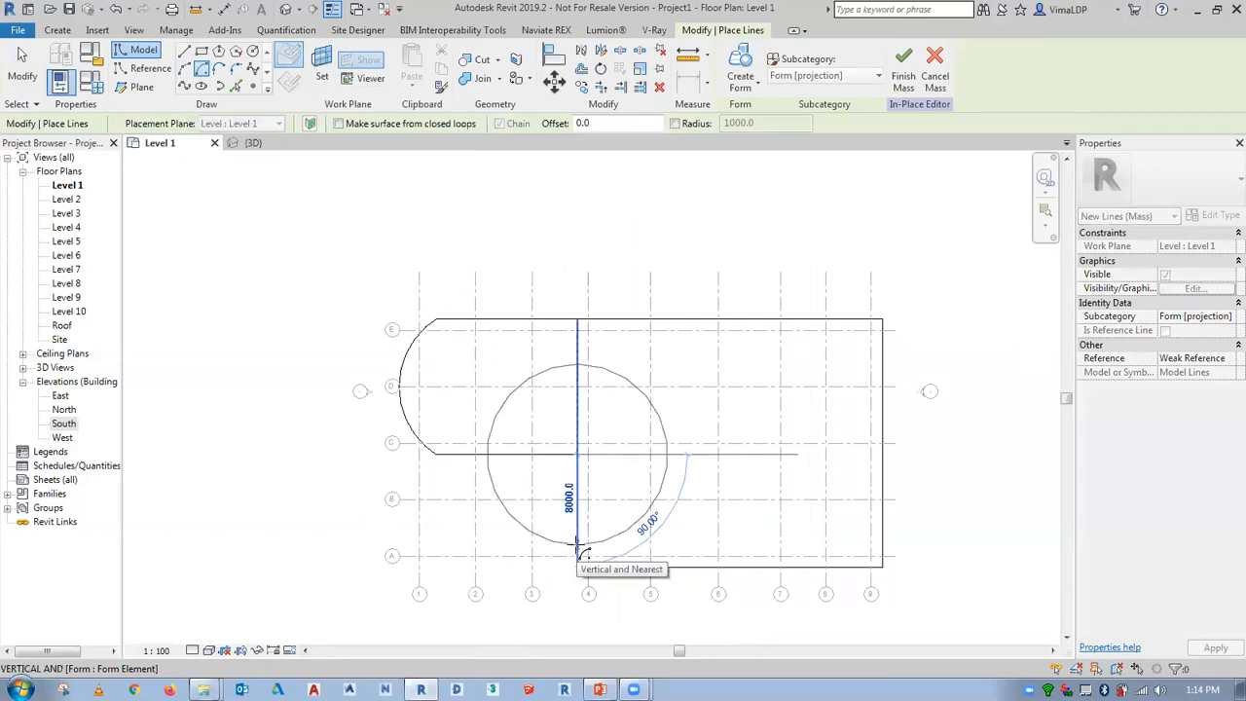
pyautogui.click(582, 553)
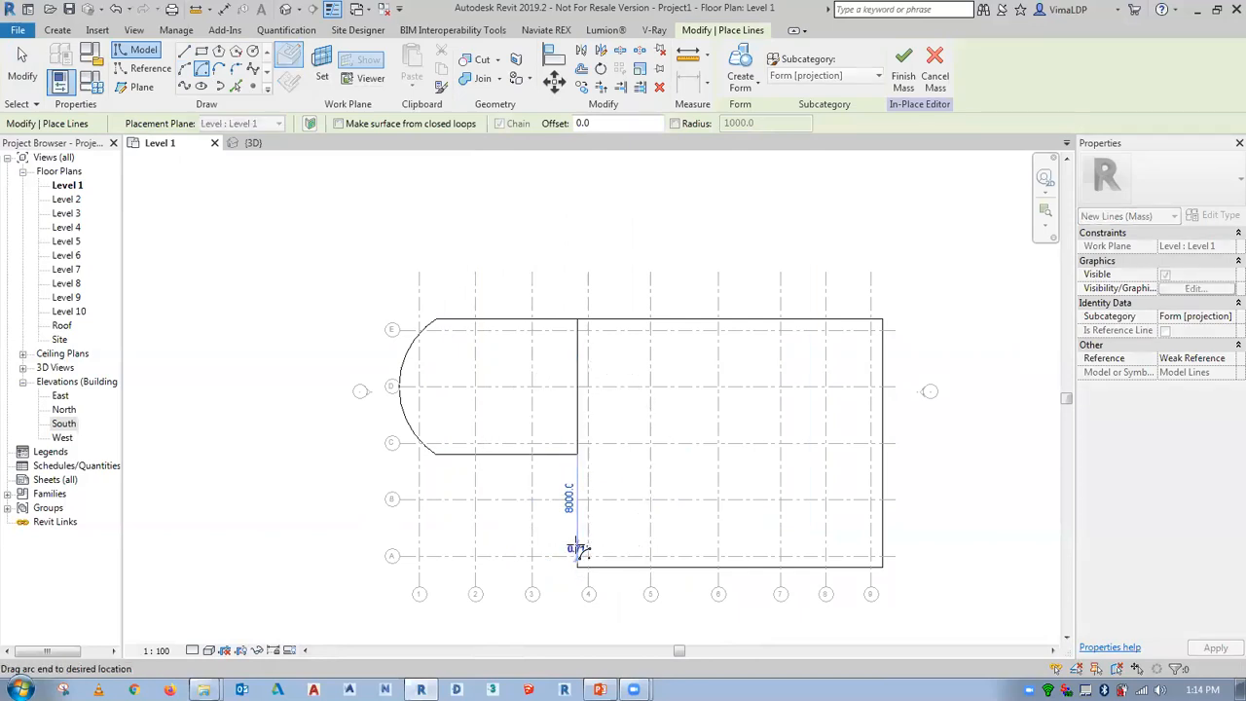
pyautogui.click(487, 454)
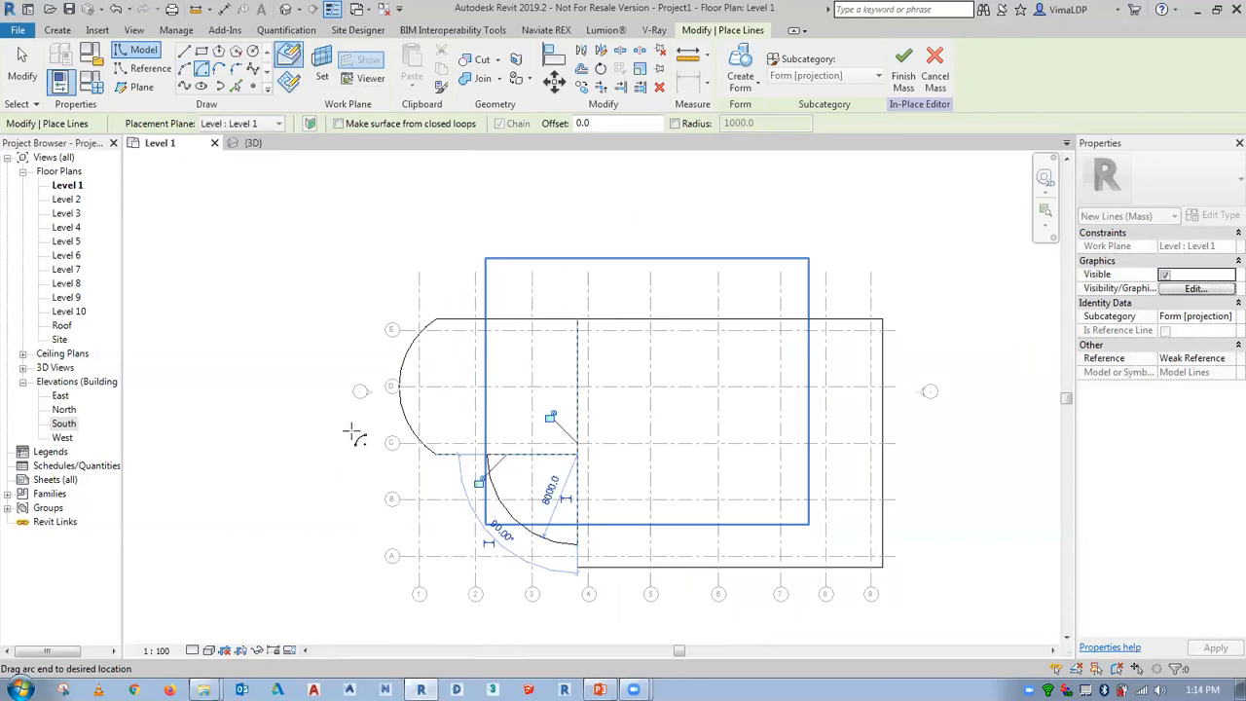
# Close the quarter arc with two straight lines running from its ends to the inner corner between the wing and the main rectangle
pyautogui.click(184, 51)
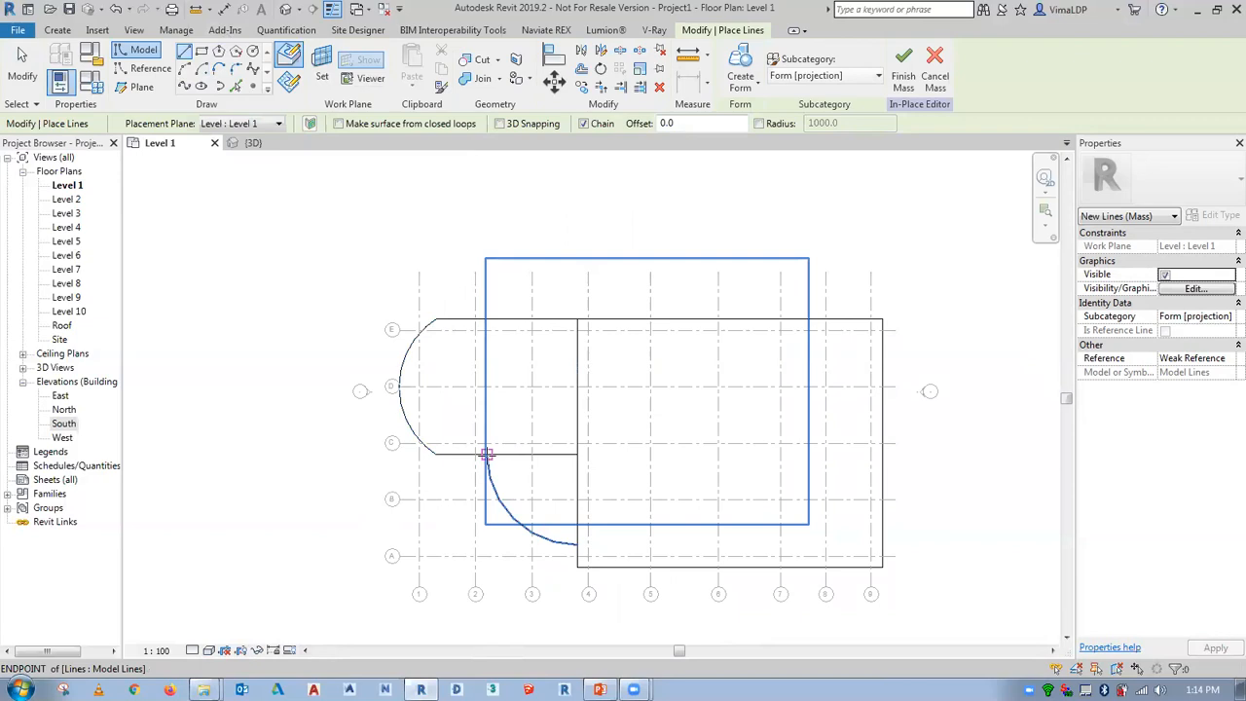
pyautogui.click(487, 453)
pyautogui.click(577, 455)
pyautogui.click(577, 544)
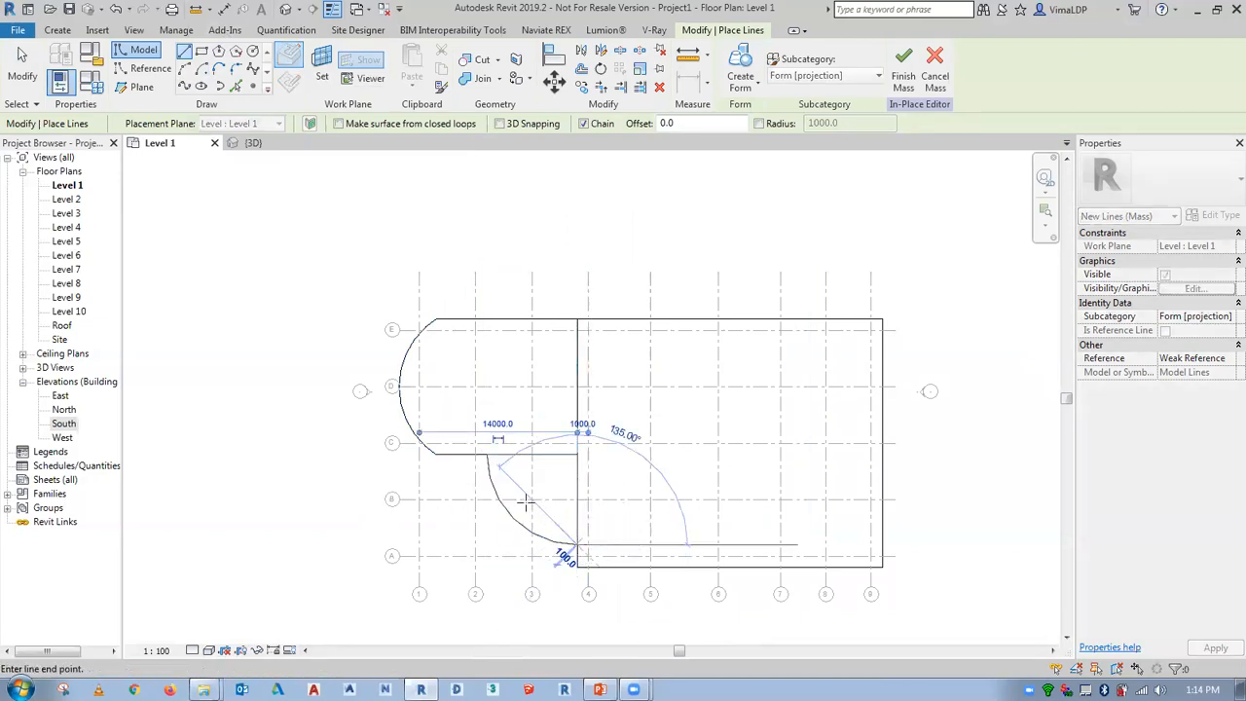
pyautogui.press('Escape')
pyautogui.press('Escape')
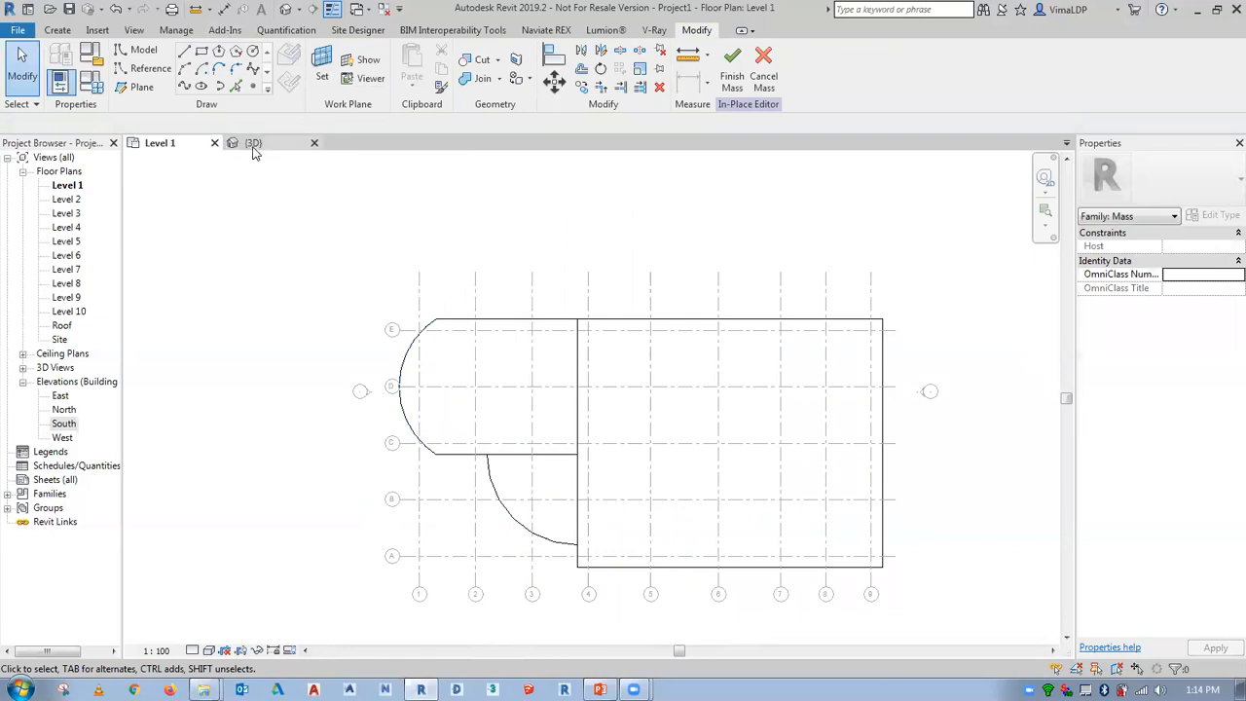
# Create a solid form from the closed quarter-circle outline in the 3D view
pyautogui.click(252, 145)
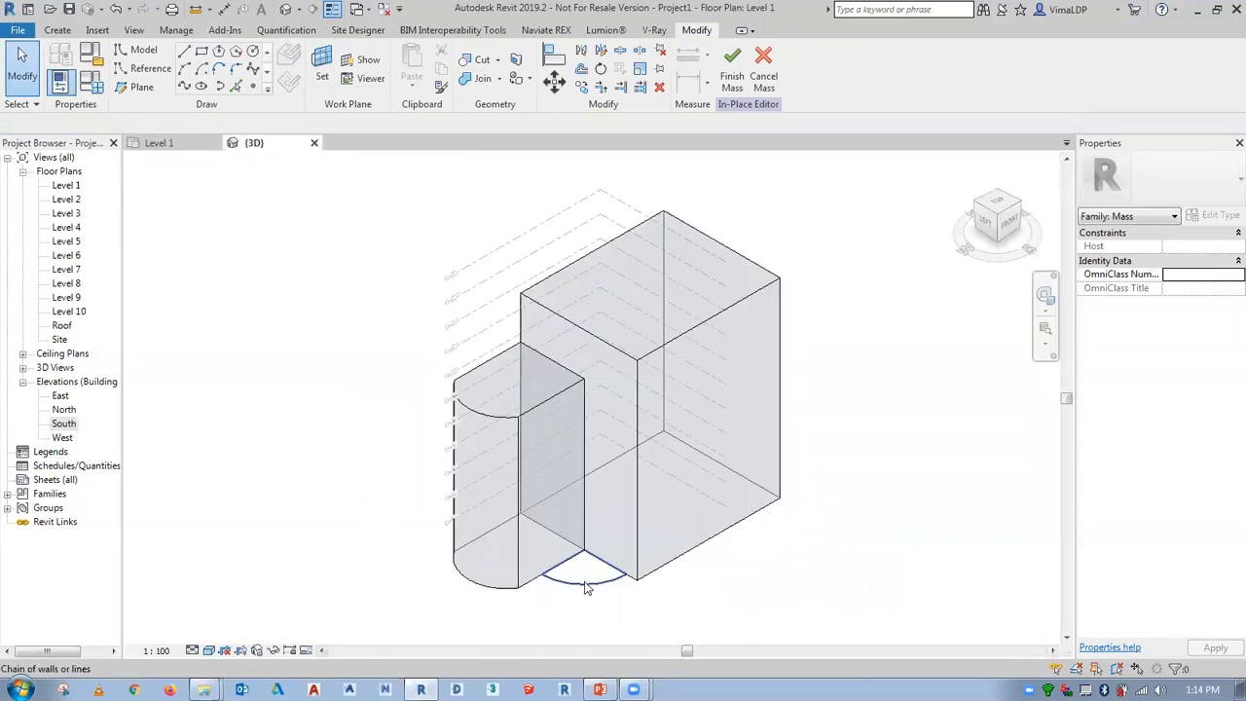
pyautogui.click(587, 587)
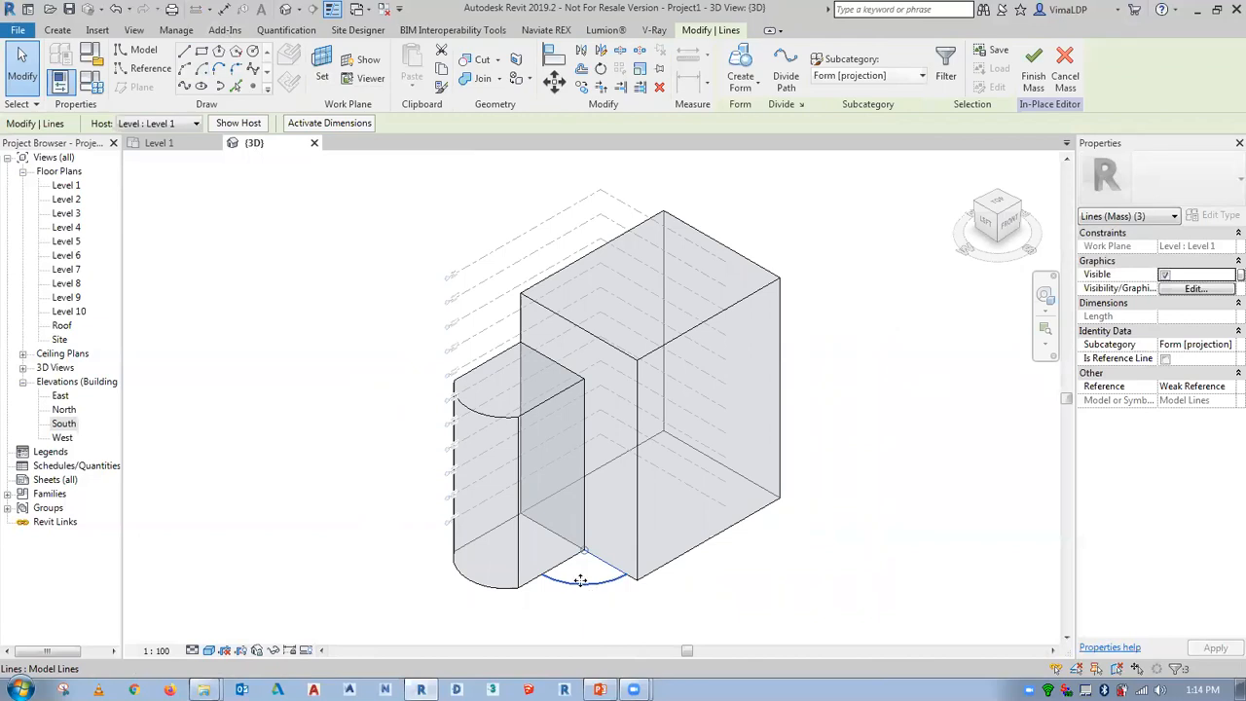
pyautogui.click(750, 87)
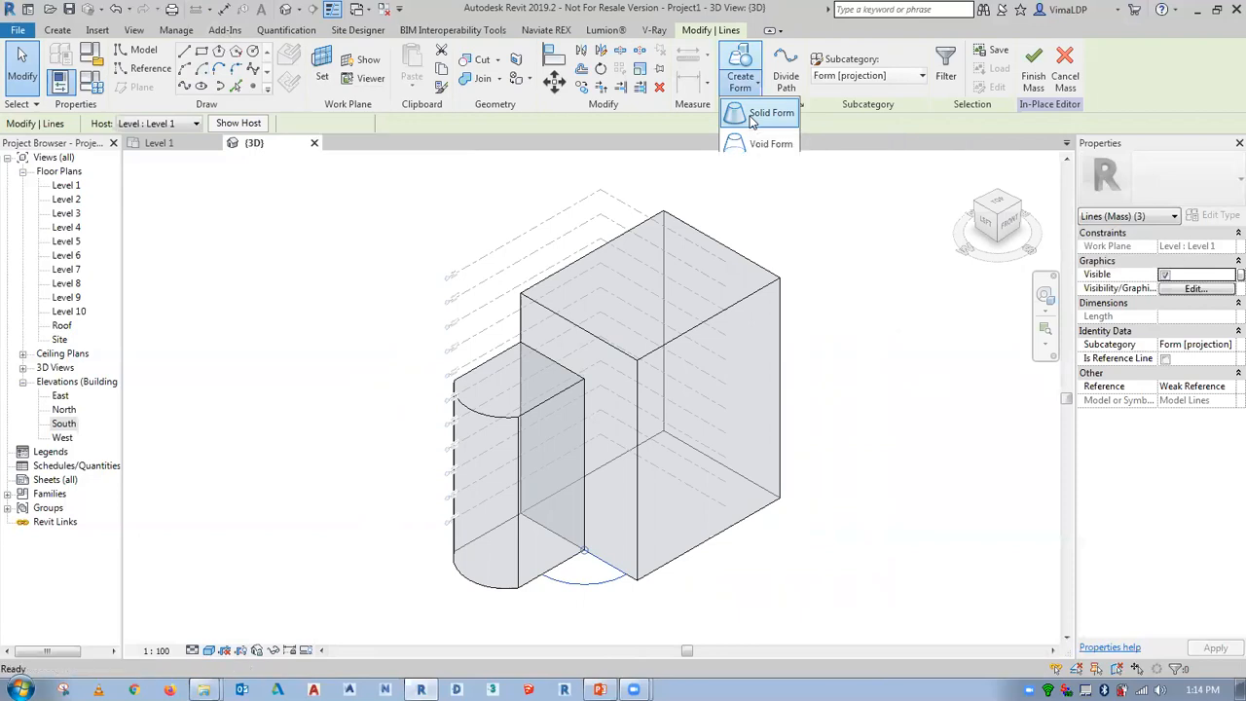
pyautogui.click(769, 113)
# From the front, raise the quarter-round form's top face to Level 6 at a height of 20000, and return to the home 3D view
pyautogui.click(1013, 226)
pyautogui.scroll(-6, 575, 591)
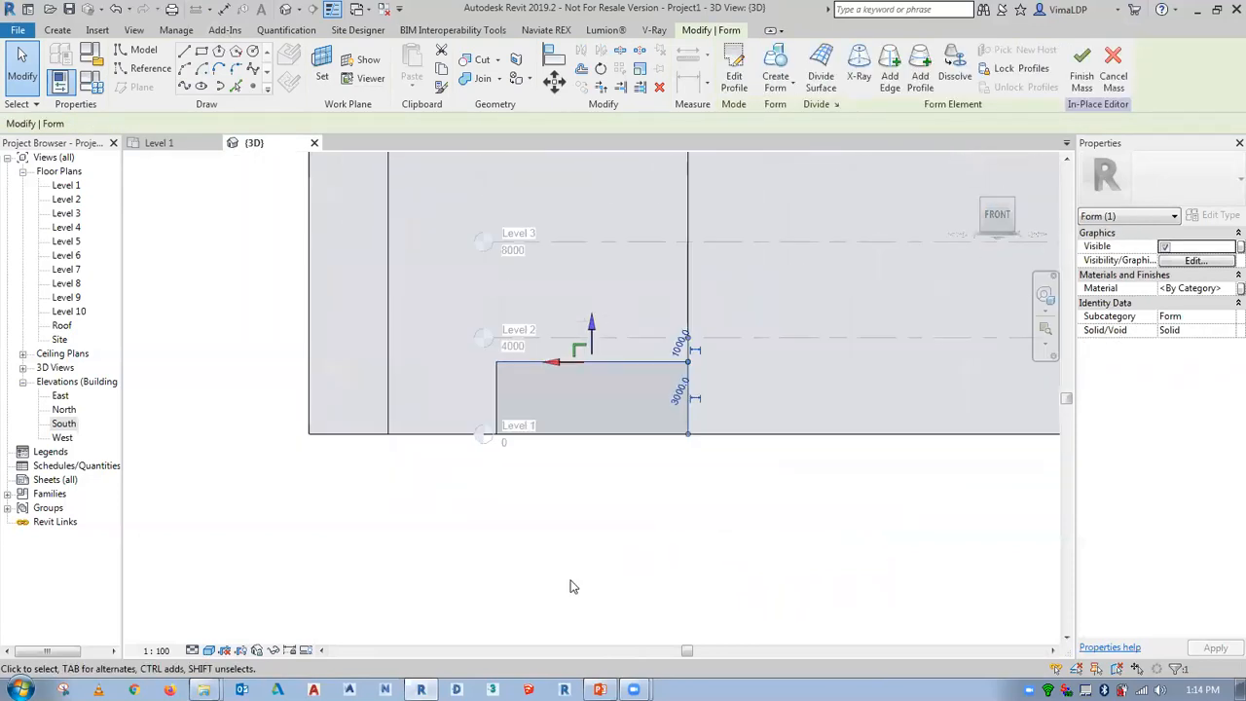
pyautogui.moveTo(565, 484); pyautogui.dragTo(566, 308)
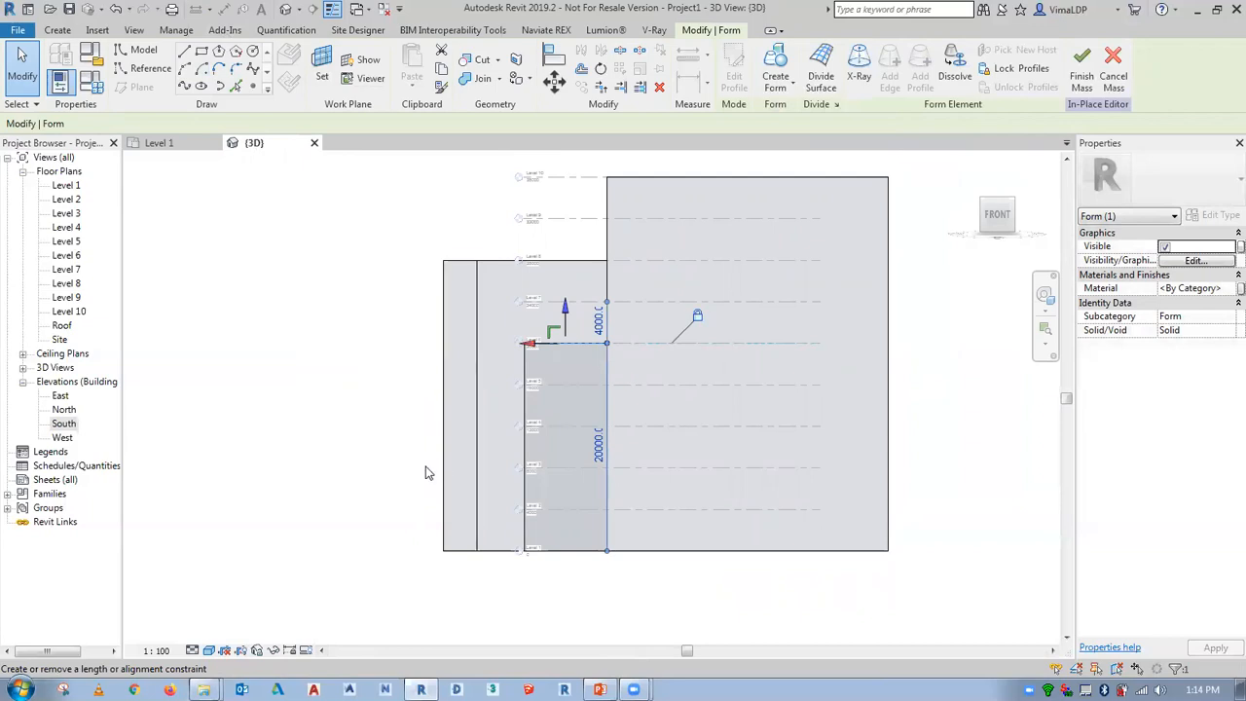
pyautogui.click(263, 404)
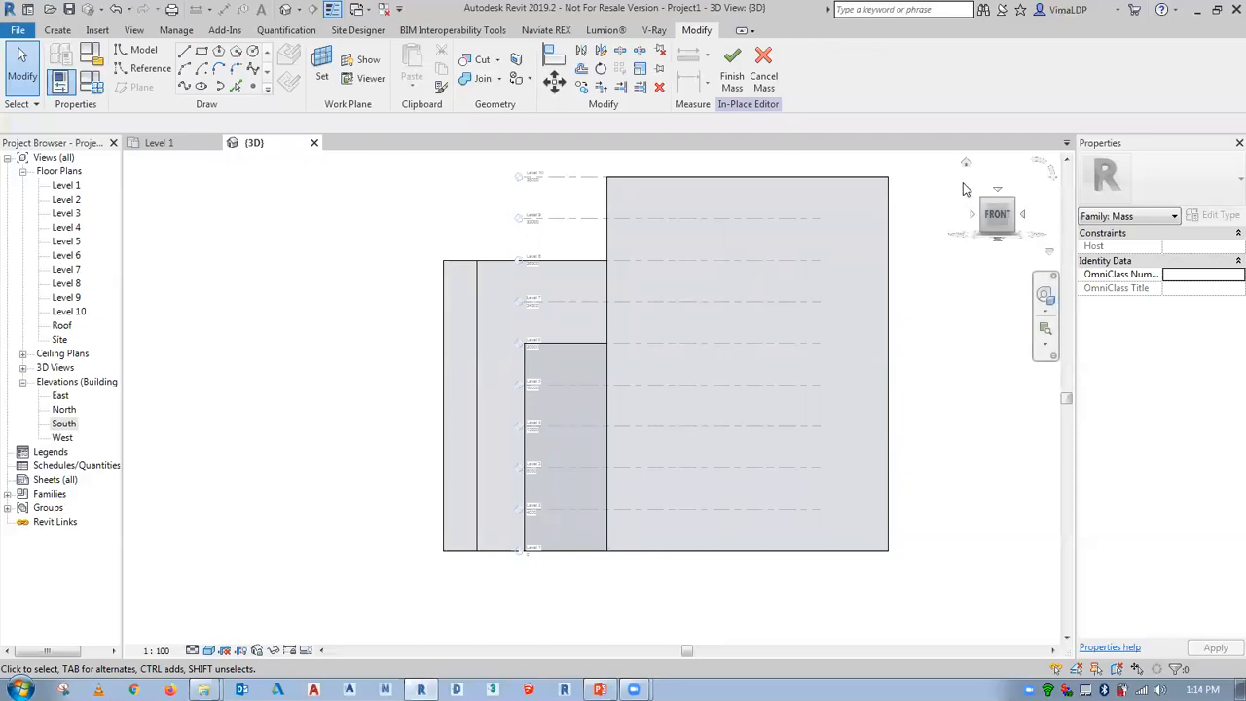
pyautogui.click(965, 164)
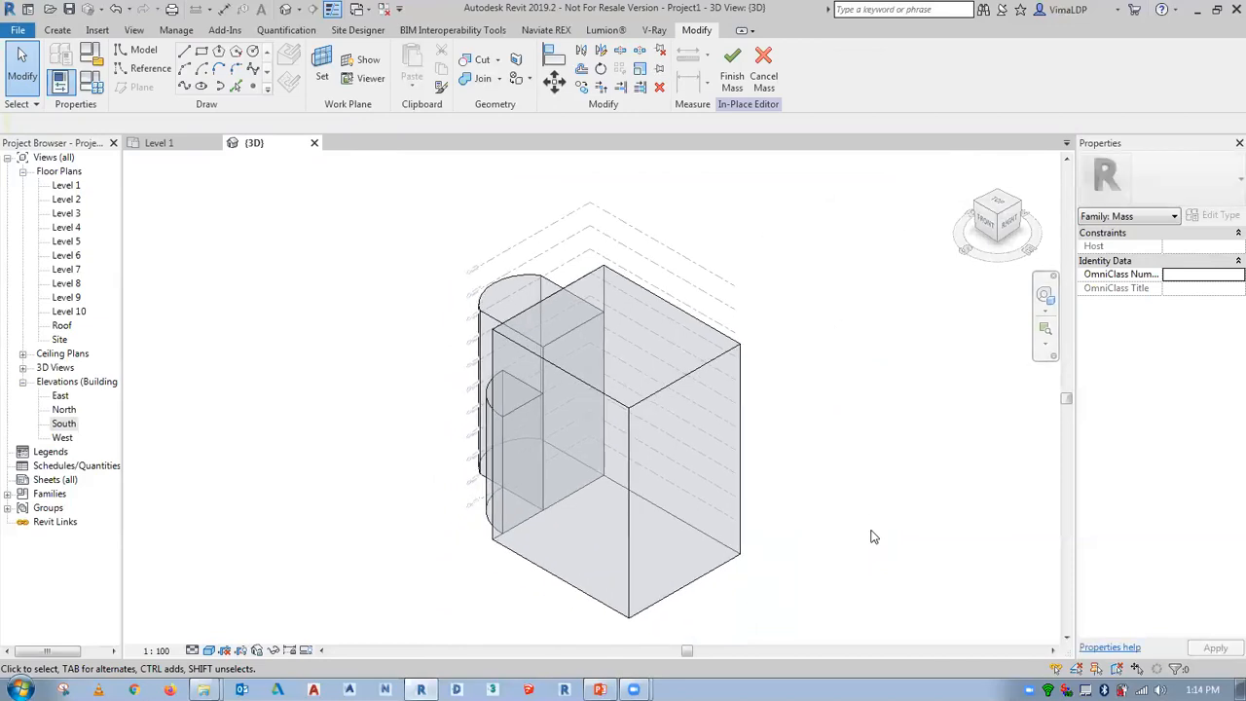
# On Level 1, draw a circle of radius 3000 centred on the intersection of grids C and 6
pyautogui.click(168, 143)
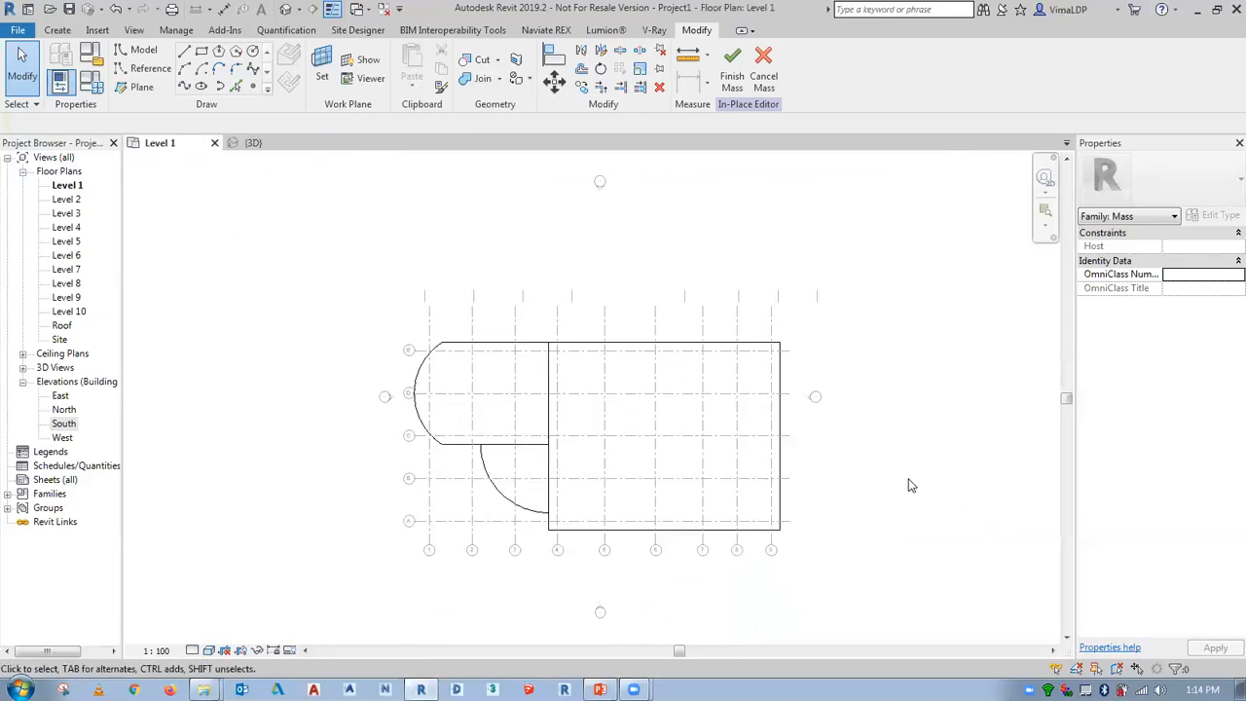
pyautogui.click(252, 51)
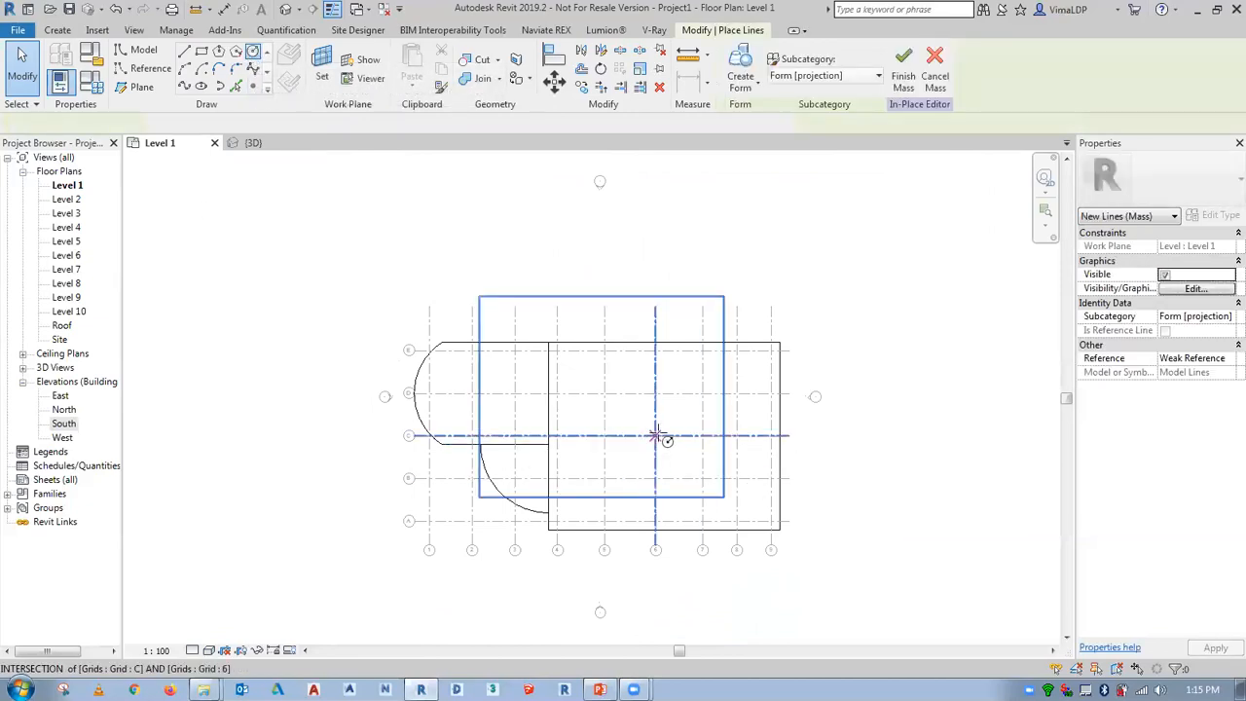
pyautogui.click(656, 435)
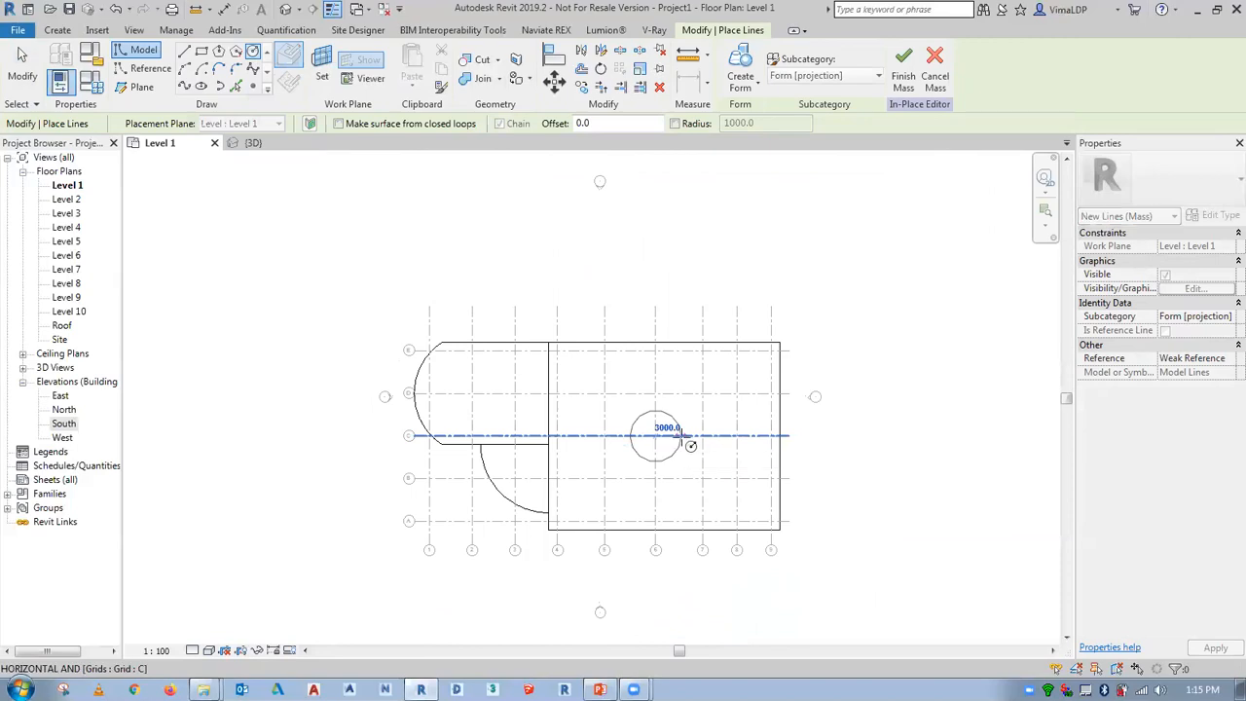
pyautogui.press('Escape')
pyautogui.press('Escape')
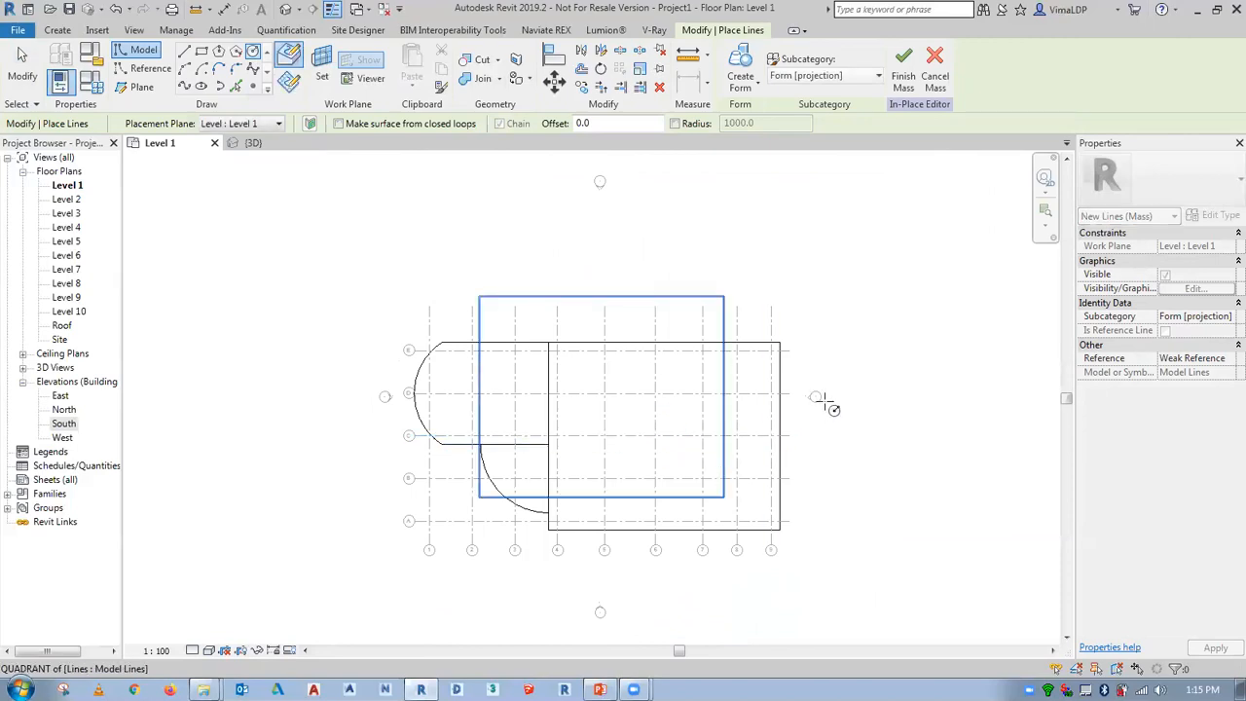
# Create a void form from the circle in the 3D view, choosing the cylinder instead of the sphere
pyautogui.click(240, 146)
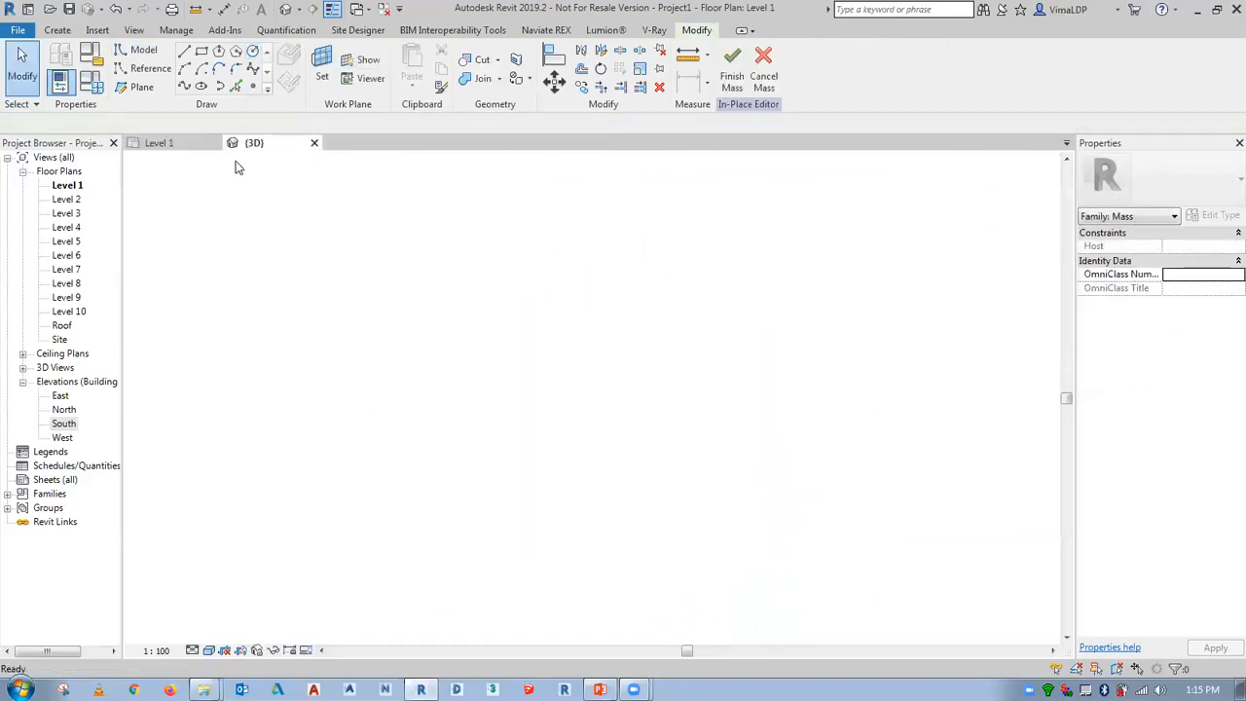
pyautogui.scroll(3, 624, 602)
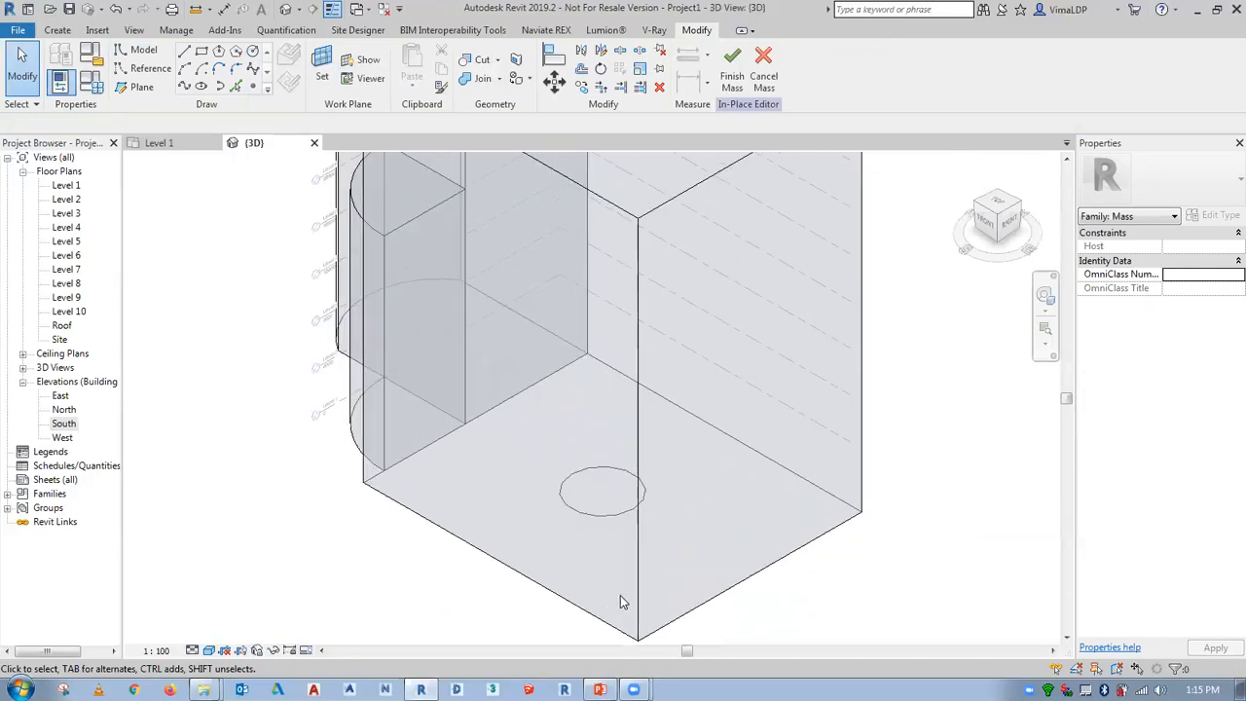
pyautogui.click(581, 508)
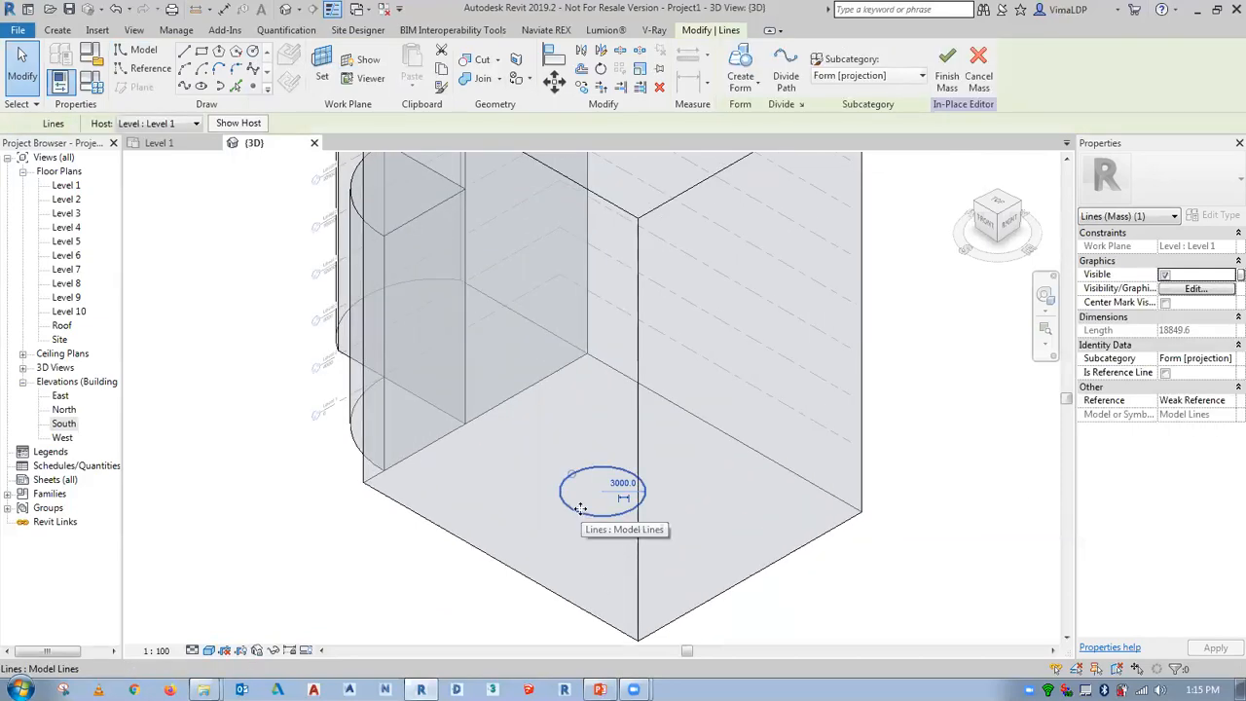
pyautogui.scroll(-2, 580, 508)
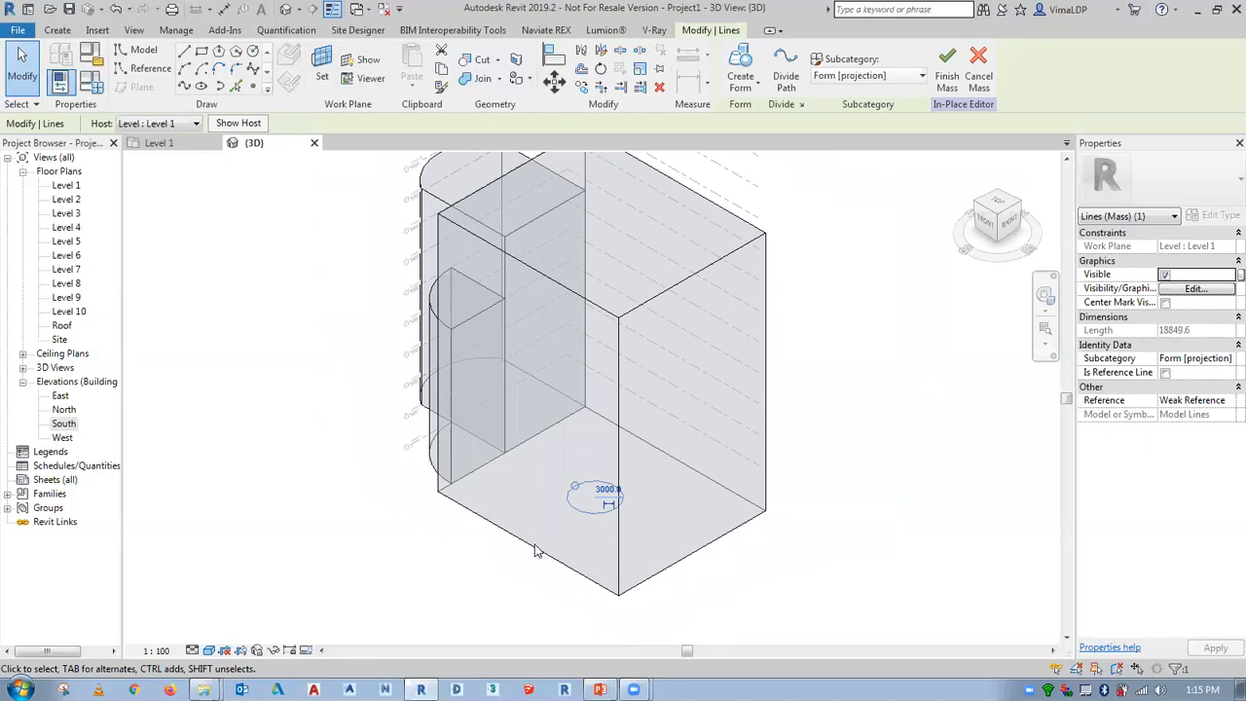
pyautogui.click(741, 88)
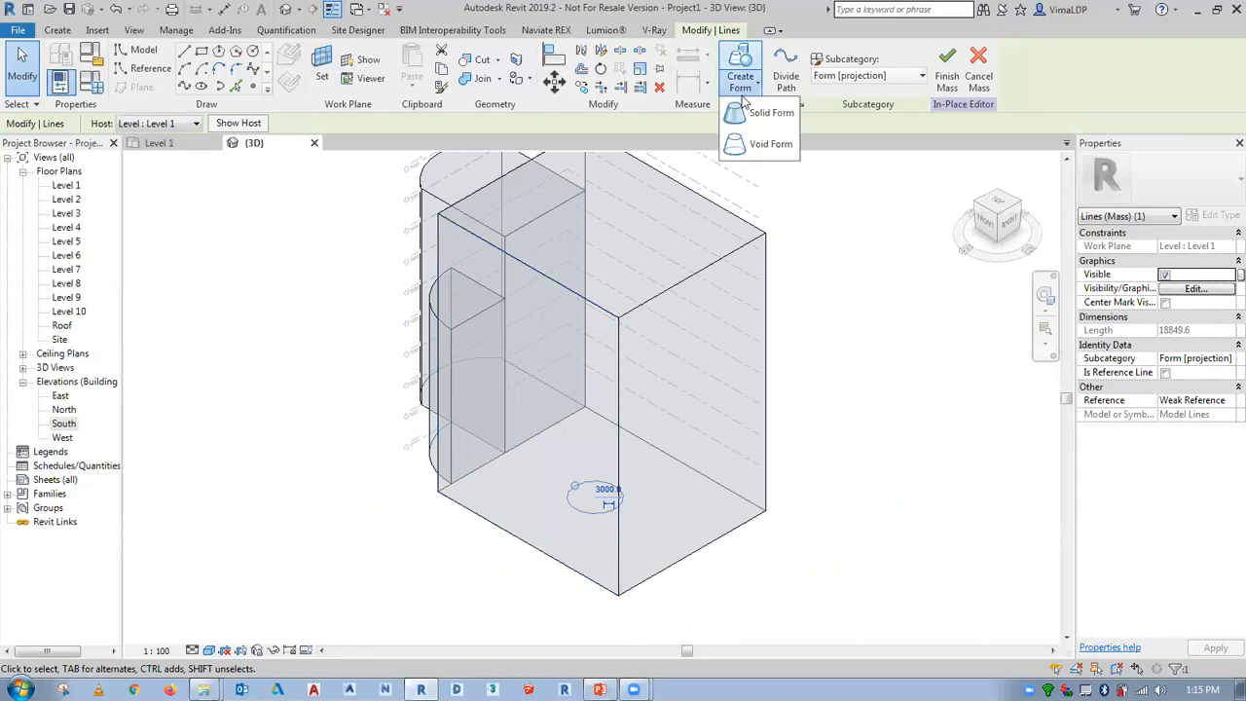
pyautogui.click(770, 145)
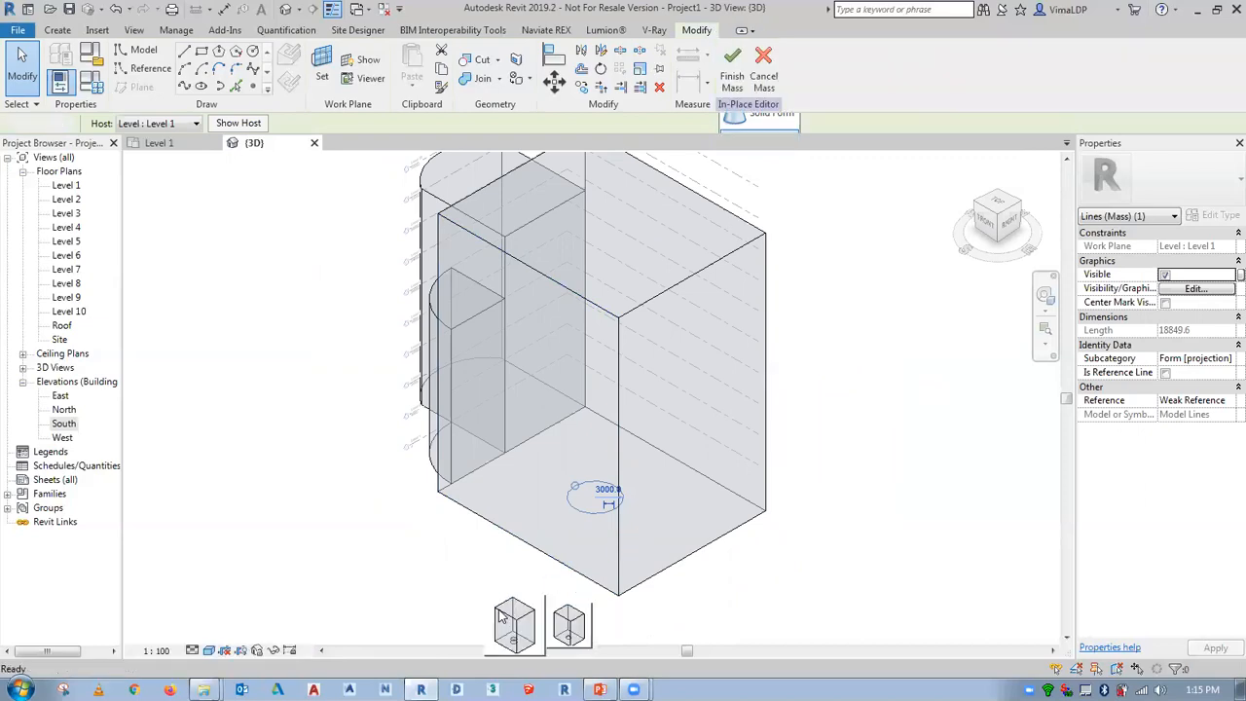
pyautogui.click(502, 617)
pyautogui.click(573, 638)
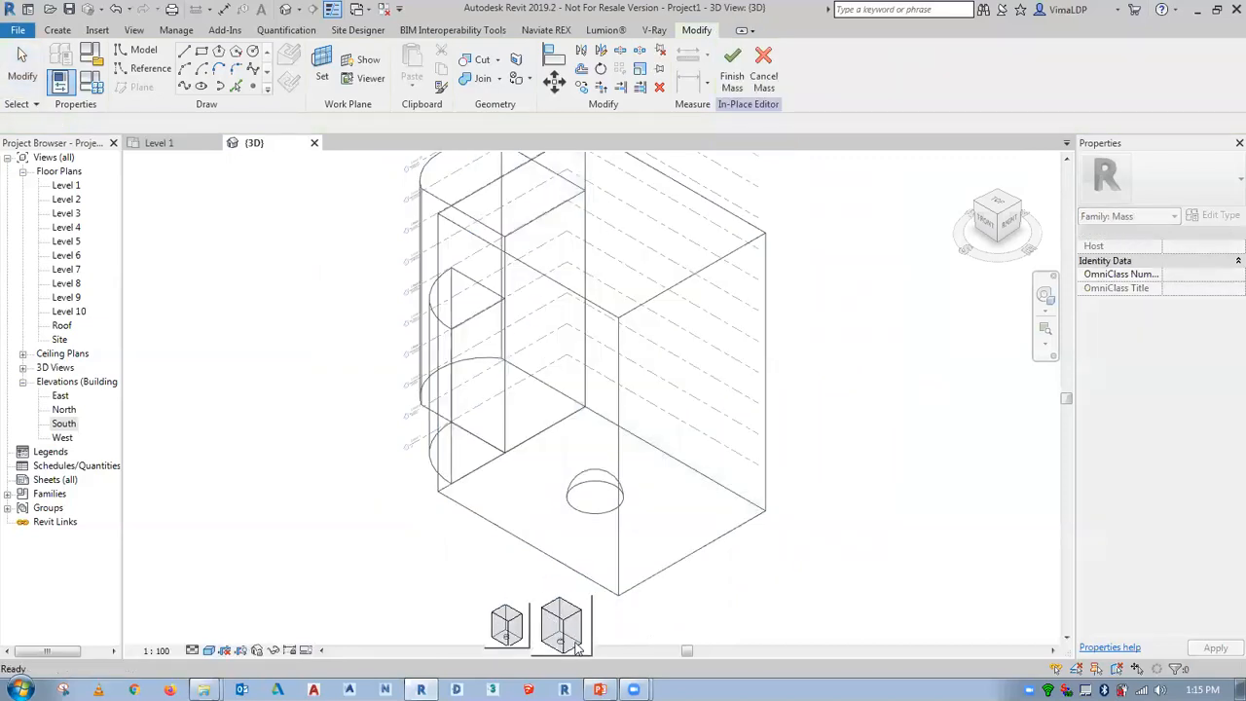
pyautogui.click(504, 635)
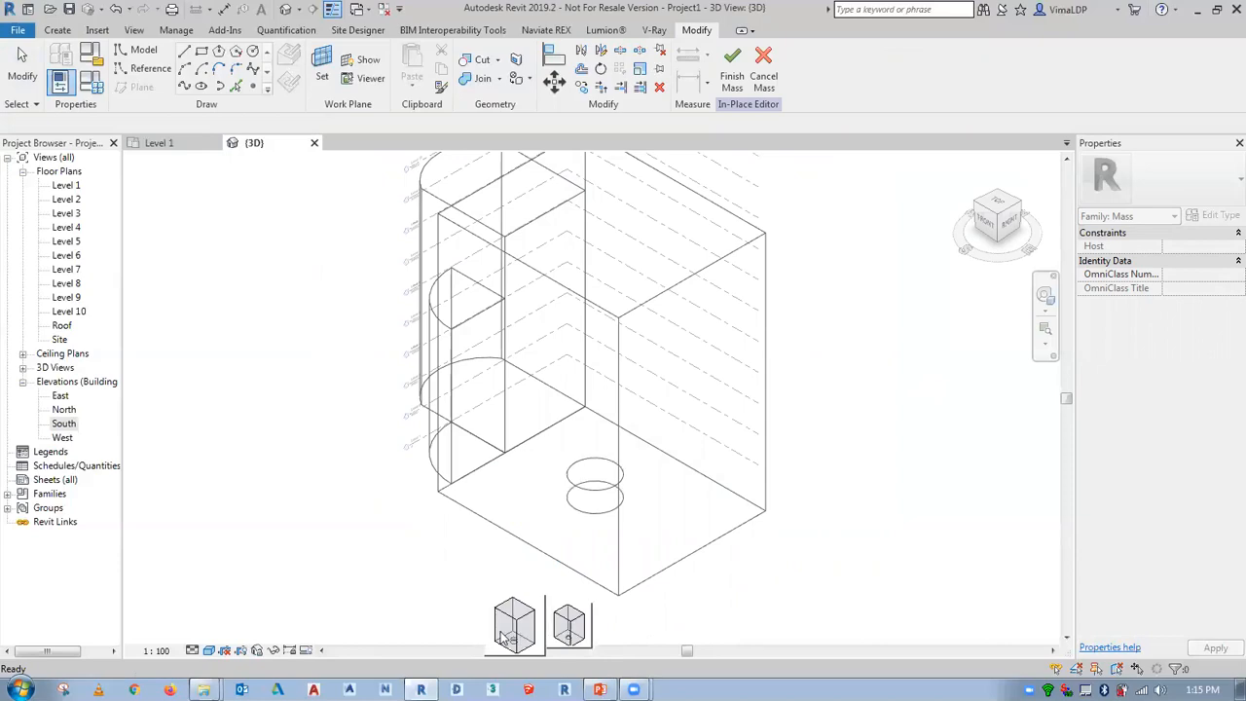
pyautogui.click(503, 637)
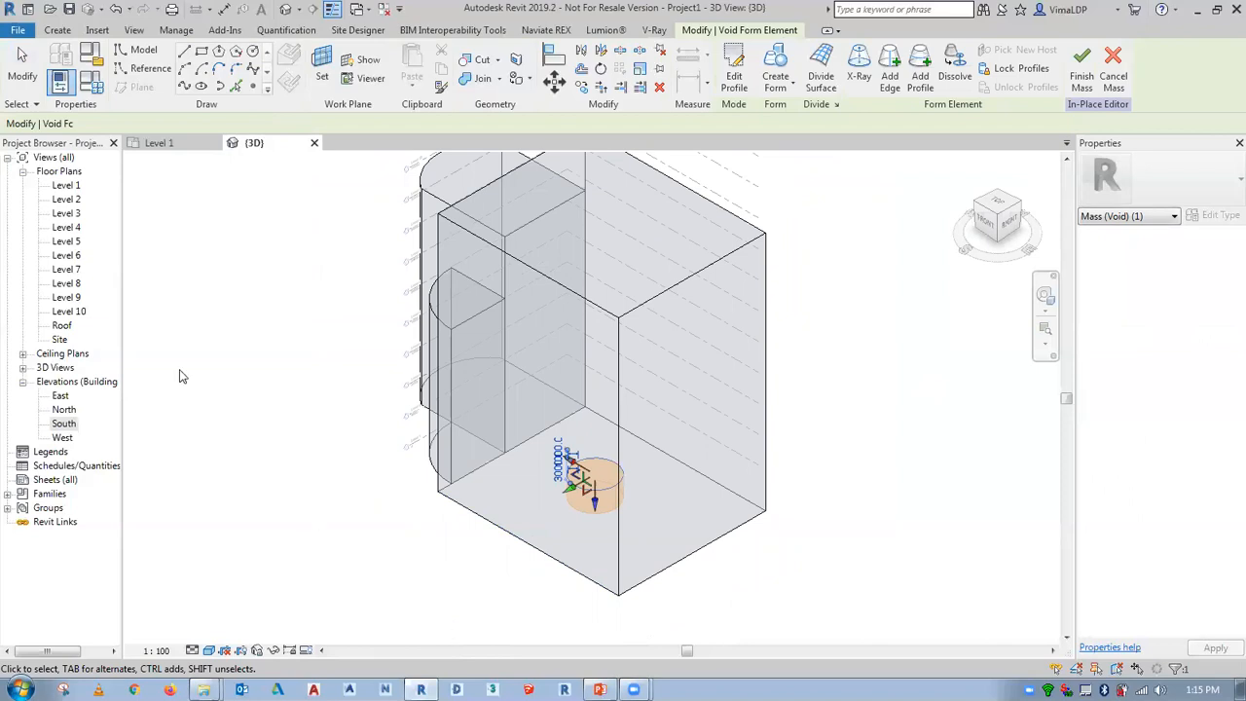
# In the South elevation, extend the cylindrical void up to the main block's top at Level 10, a height of 36000
pyautogui.doubleClick(63, 424)
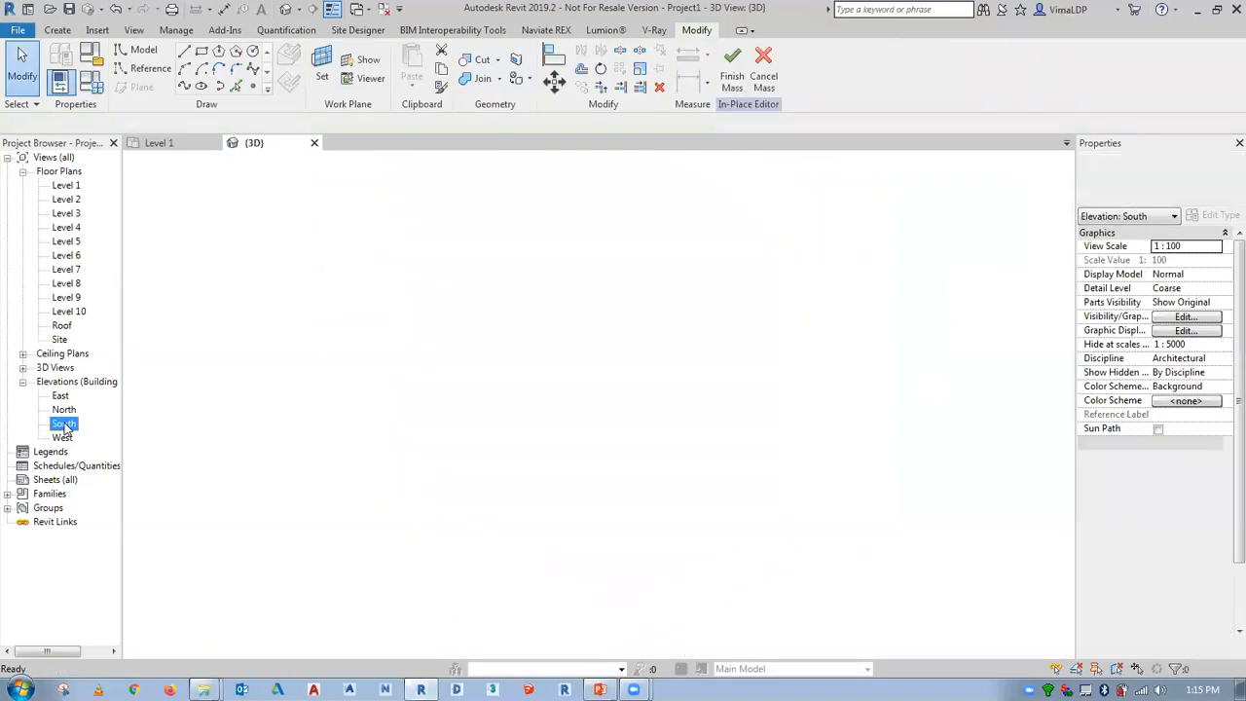
pyautogui.scroll(-1, 519, 499)
pyautogui.scroll(2, 931, 457)
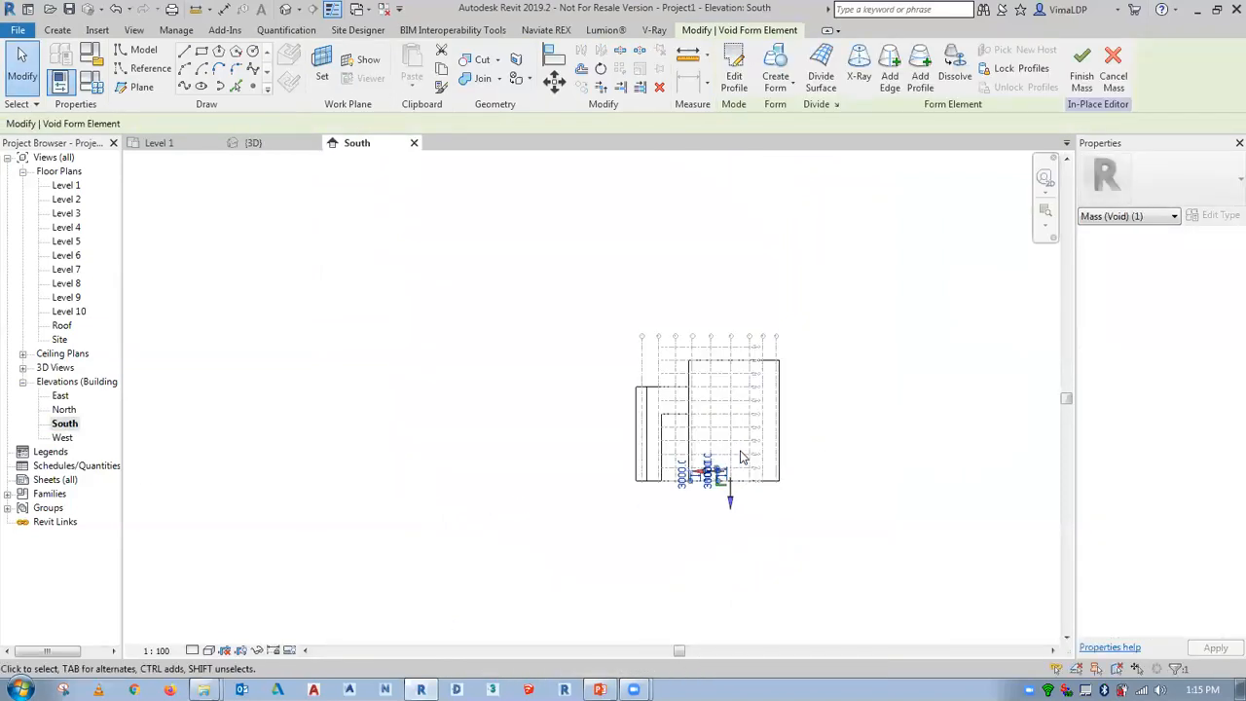
pyautogui.scroll(2, 740, 458)
pyautogui.moveTo(725, 523); pyautogui.dragTo(733, 324)
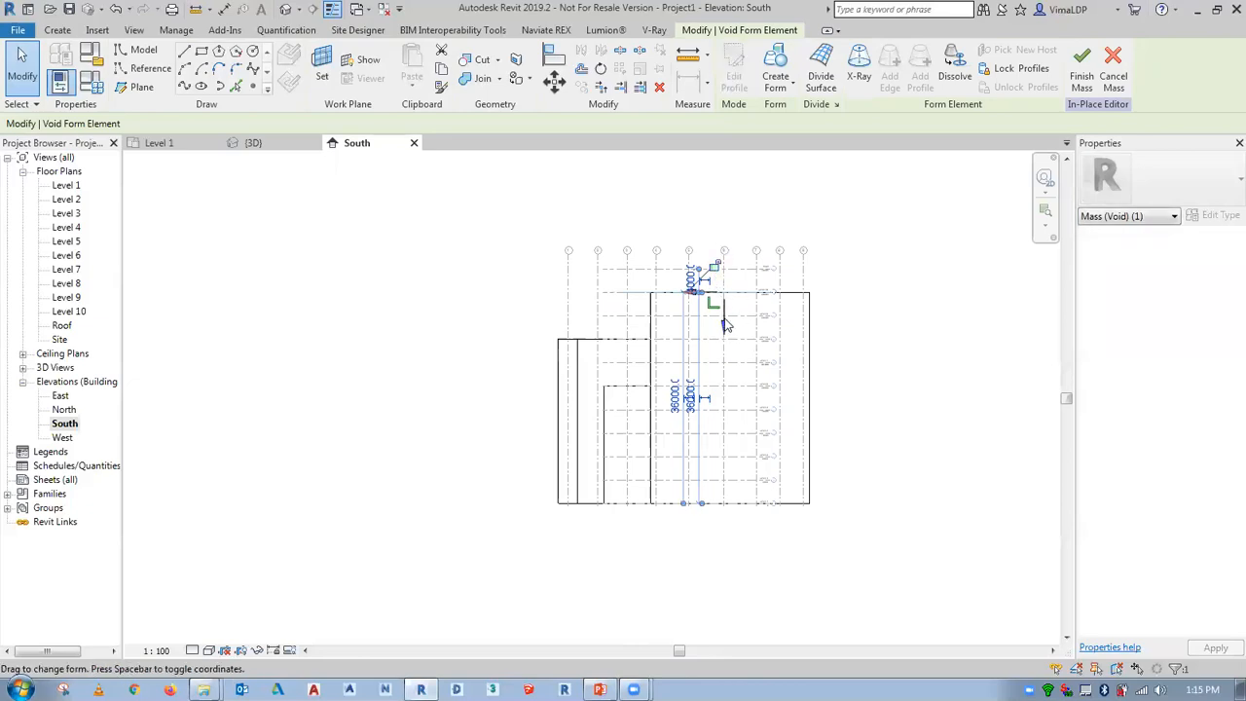
pyautogui.moveTo(726, 329); pyautogui.dragTo(725, 277)
pyautogui.click(914, 272)
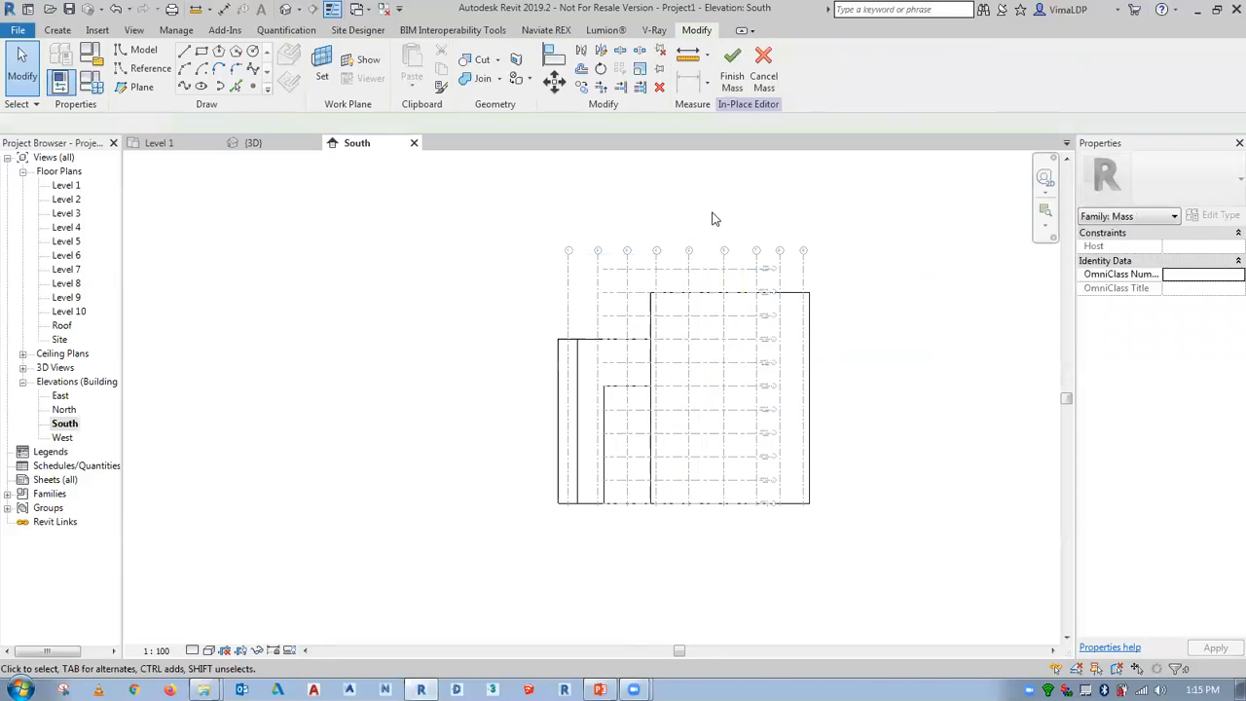
# Examine the cylindrical void through the main block in the 3D view from the front-left corner
pyautogui.click(252, 143)
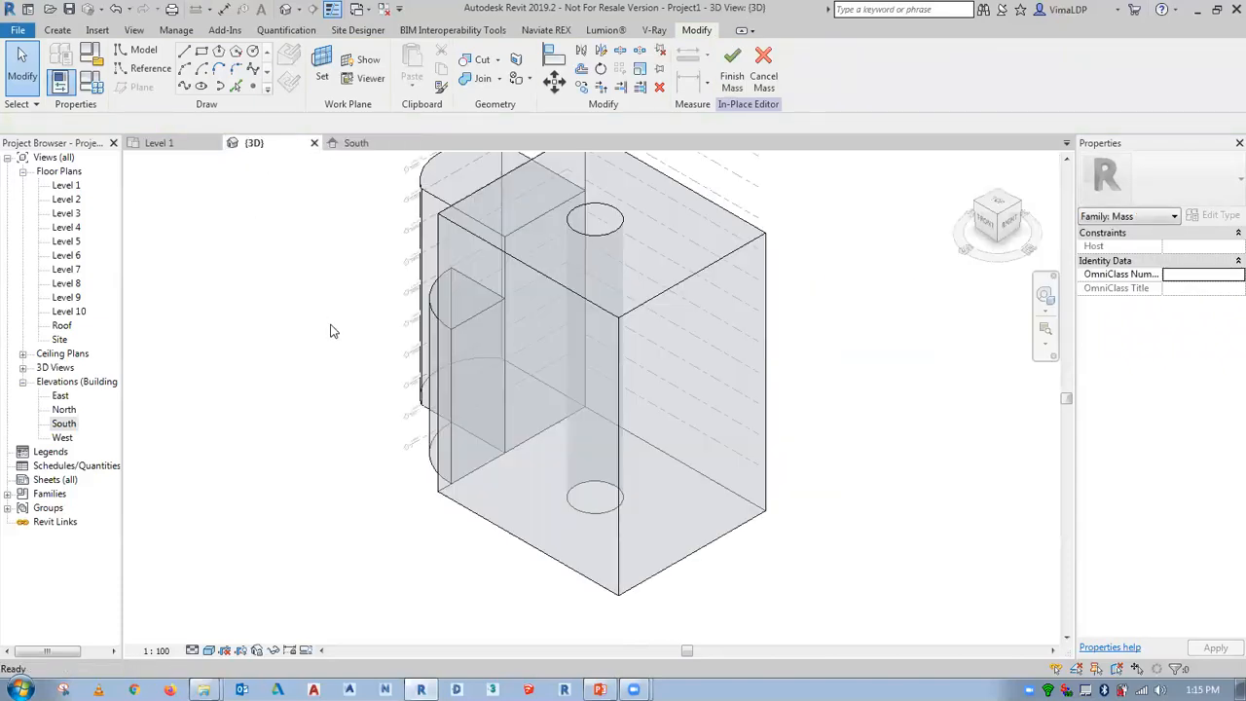
pyautogui.scroll(-1, 390, 505)
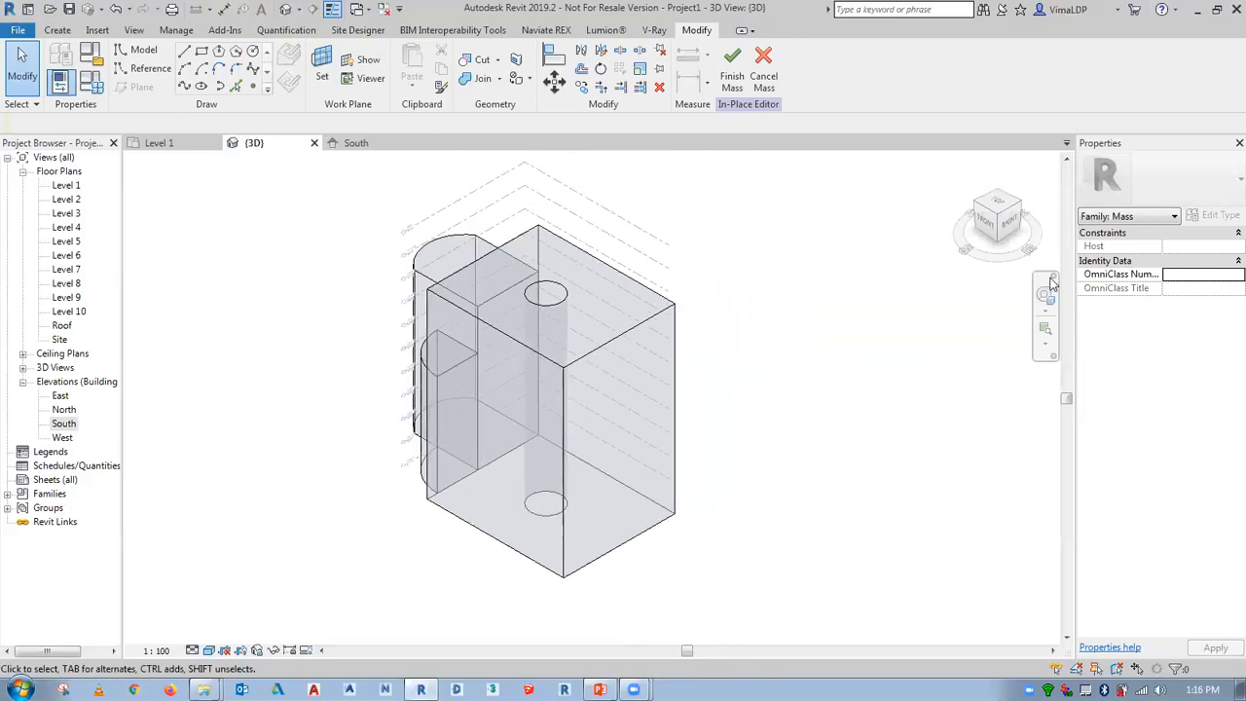
pyautogui.moveTo(955, 222); pyautogui.dragTo(956, 246)
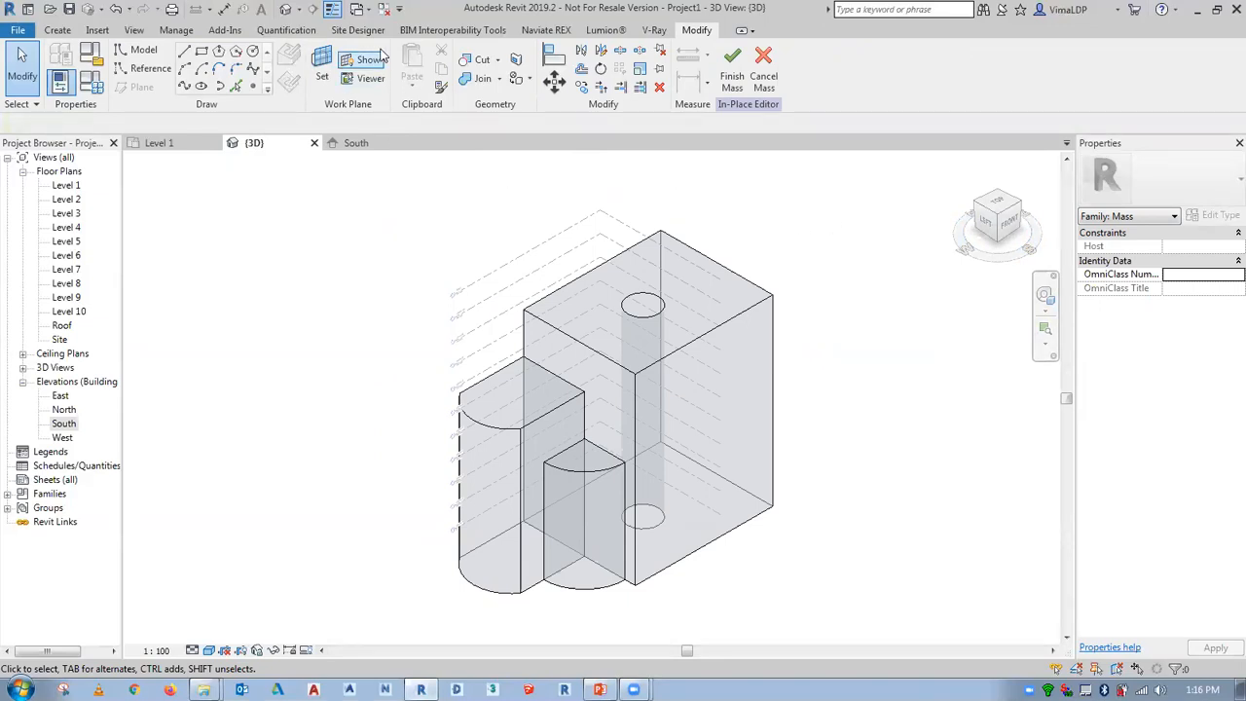
# Close all inactive views and finish the in-place mass, checking that its forms select as a single mass
pyautogui.click(368, 11)
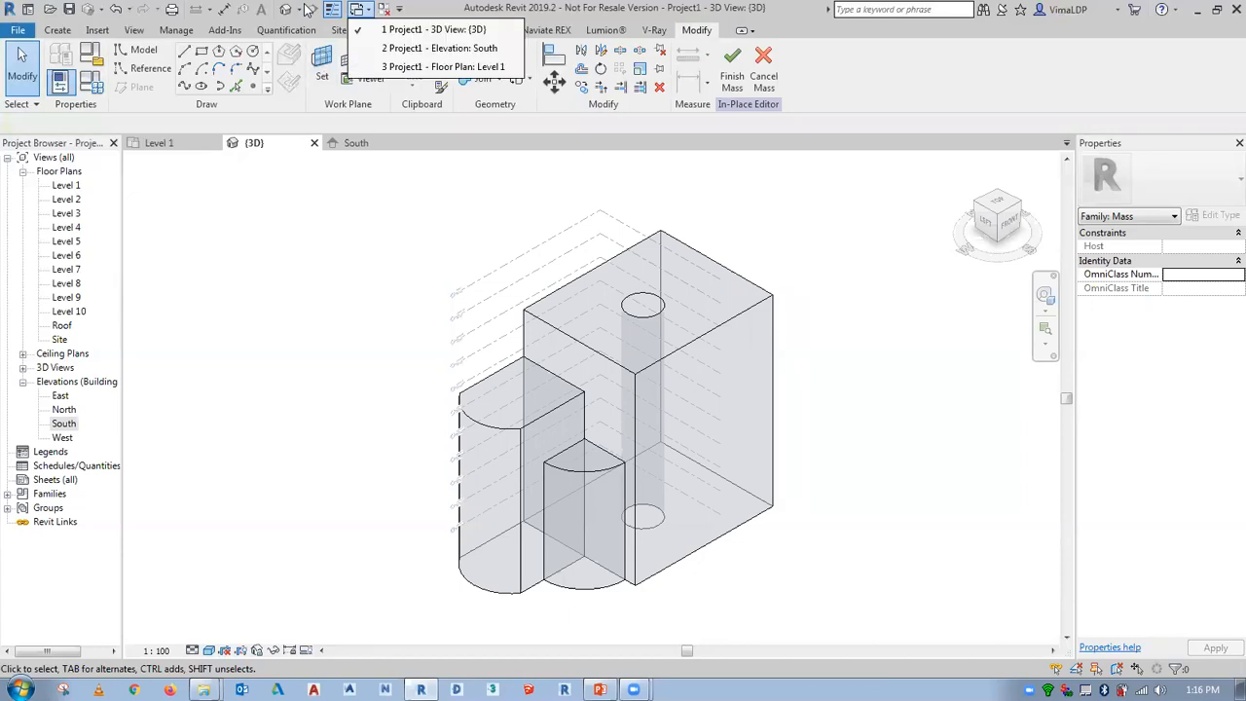
pyautogui.click(370, 160)
pyautogui.click(384, 9)
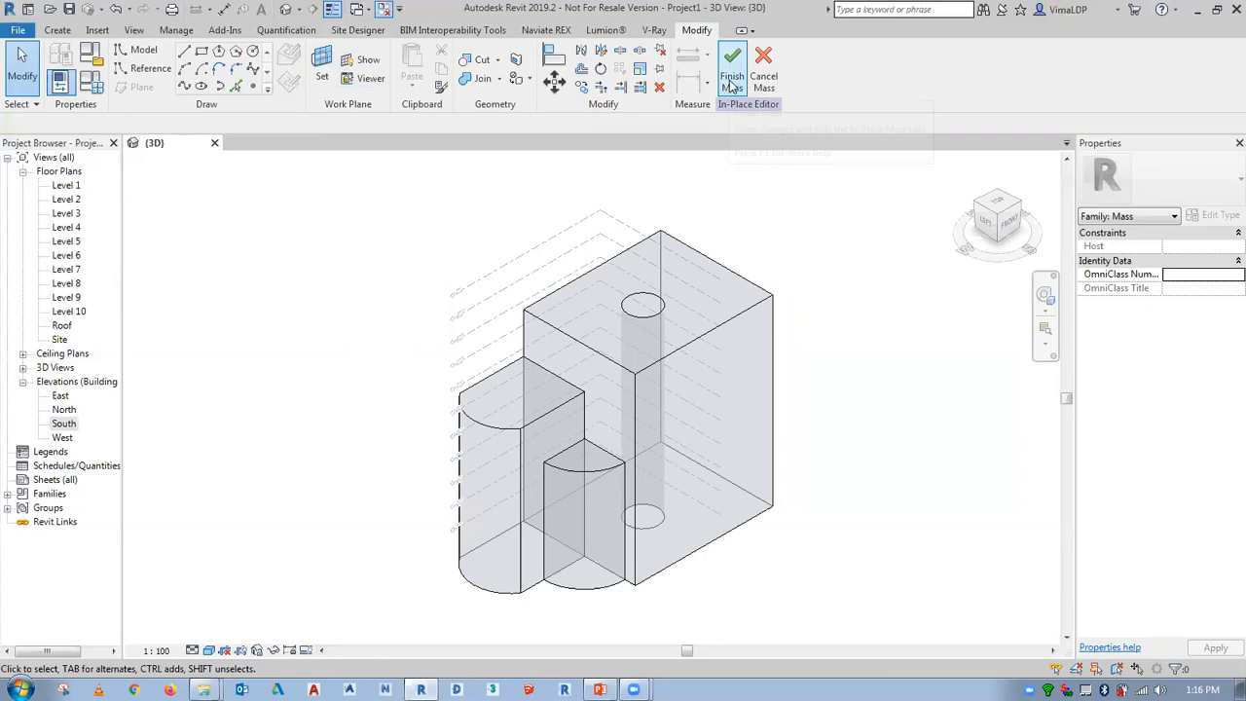
pyautogui.click(731, 85)
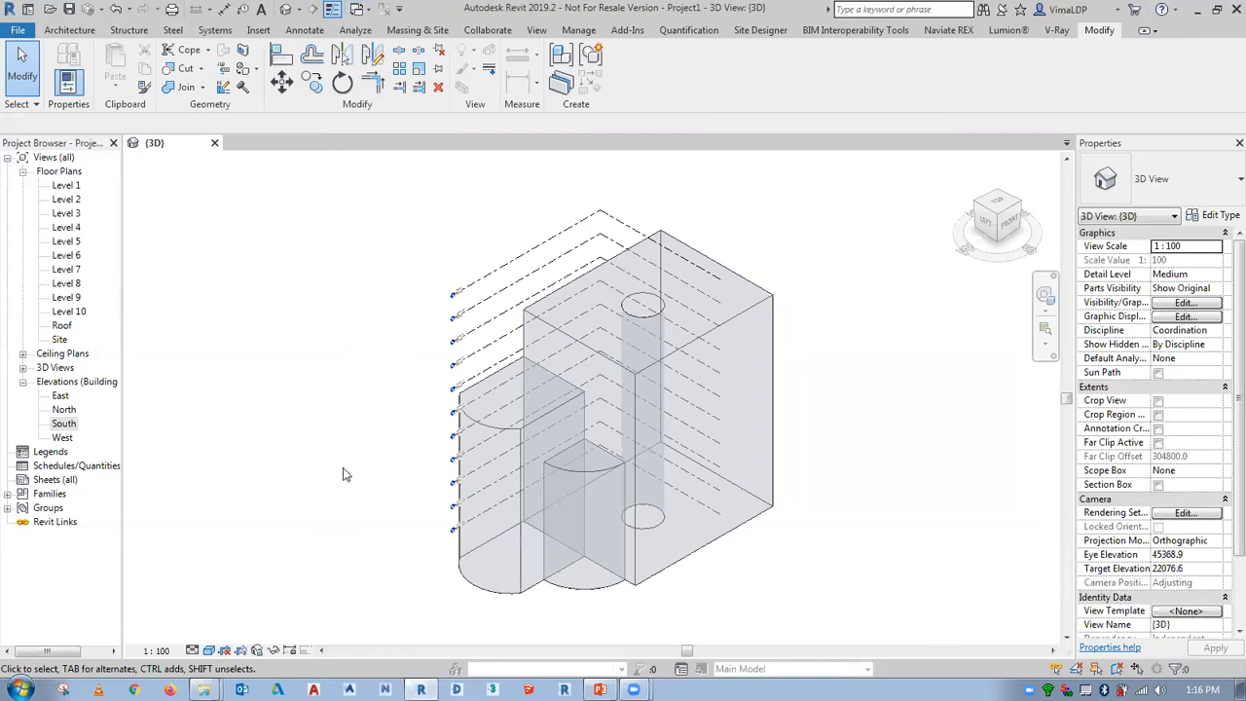
pyautogui.click(756, 289)
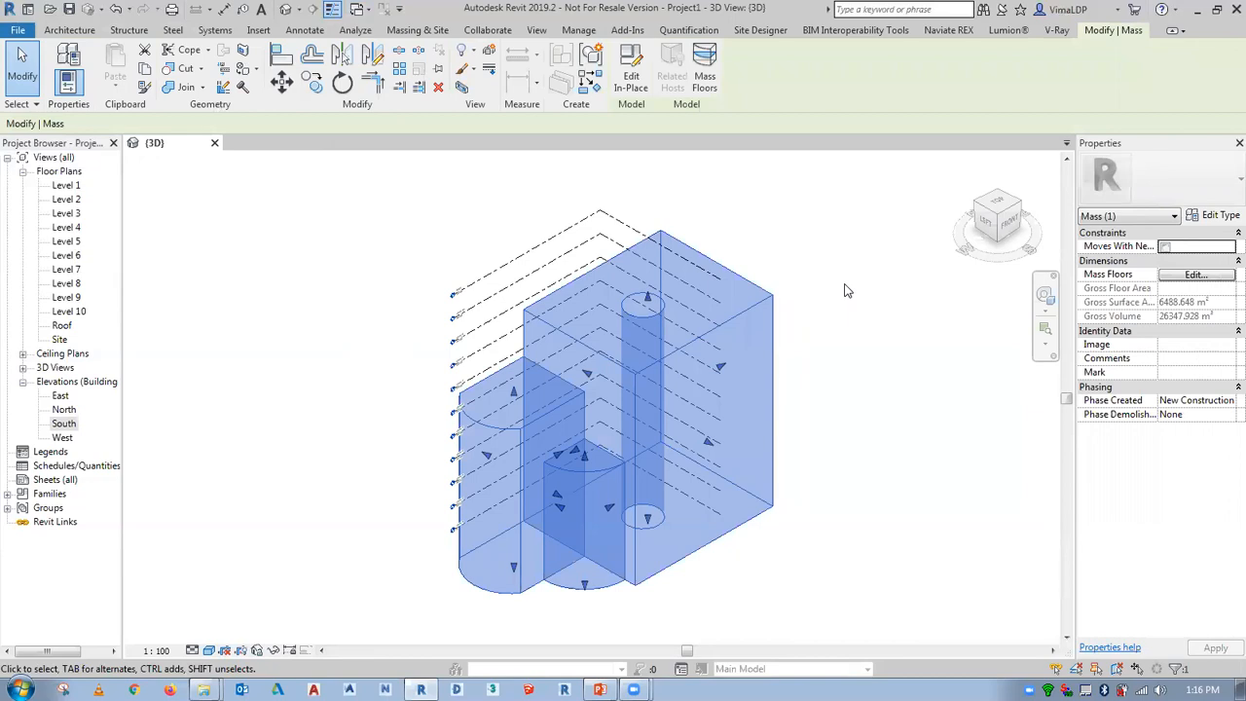
pyautogui.click(845, 290)
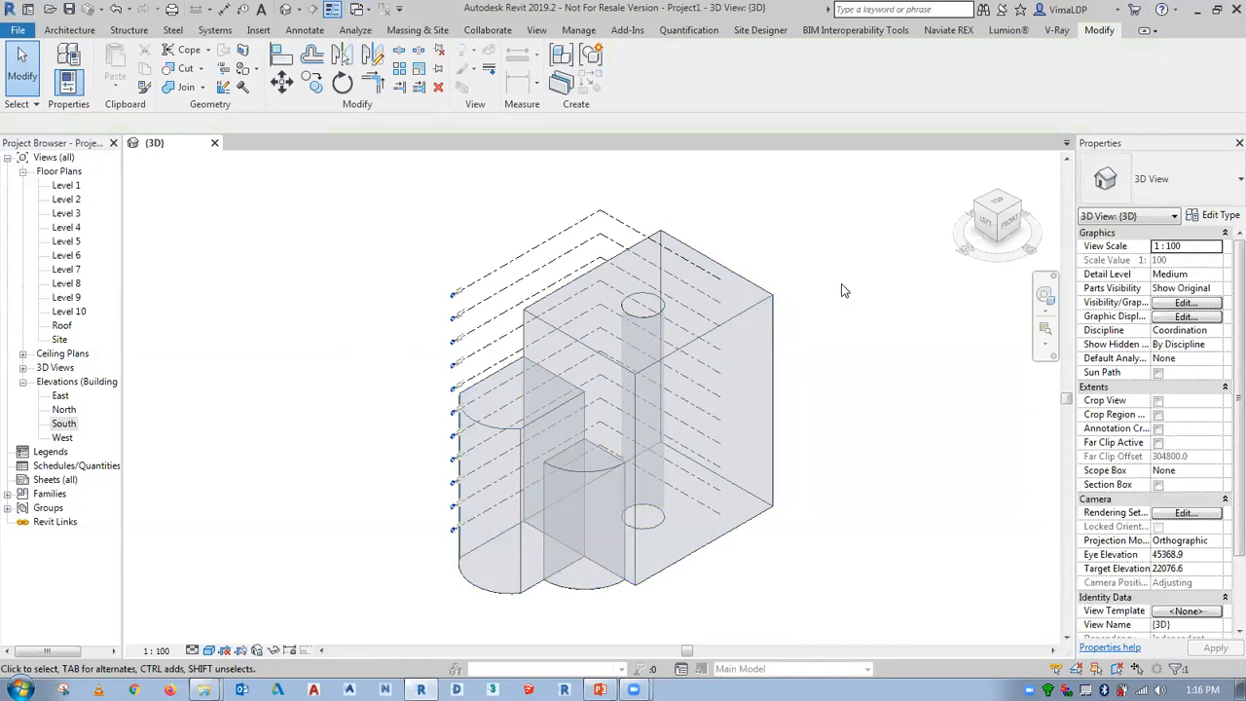
# Create mass floors for the Main Building mass at Level 1 through Level 10, leaving out the Roof level
pyautogui.click(414, 32)
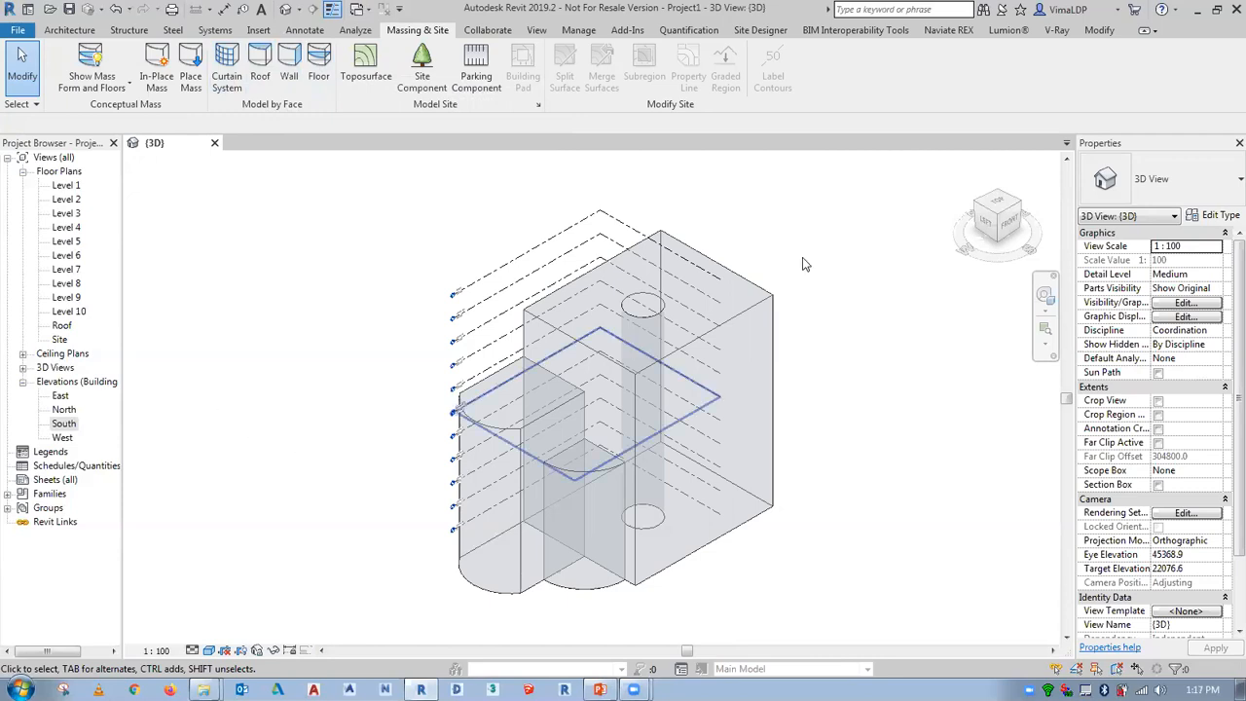
pyautogui.click(770, 338)
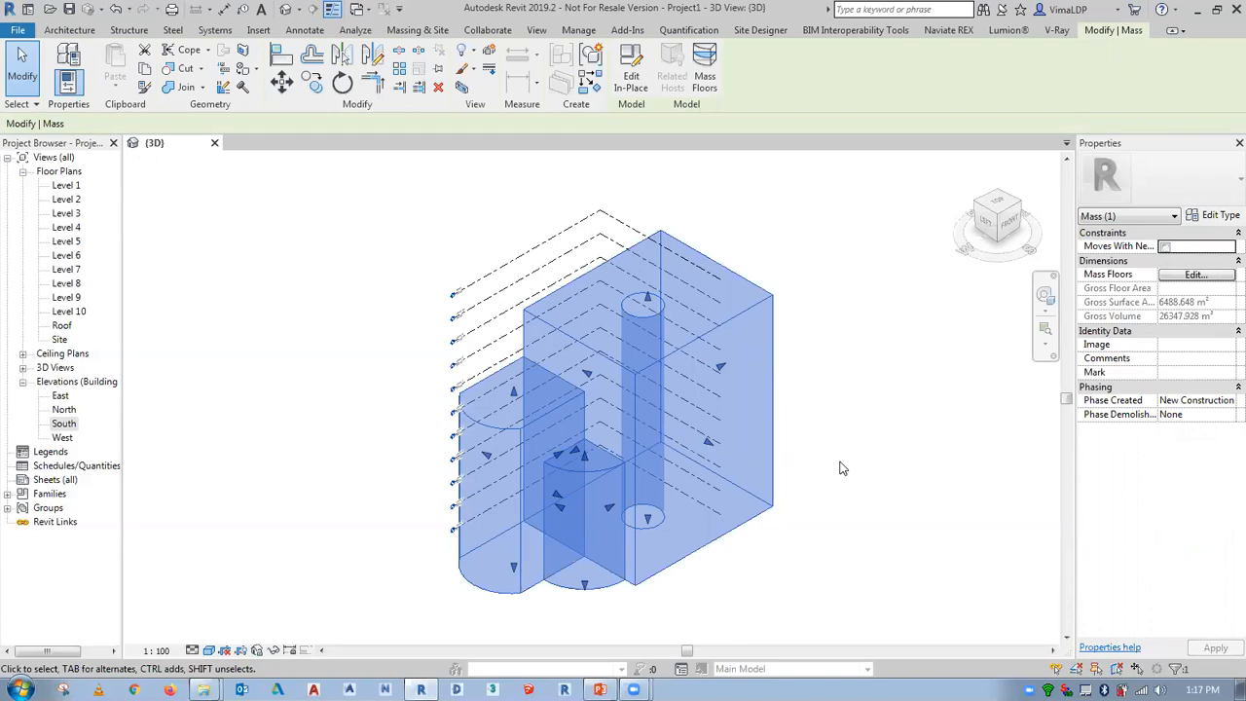
pyautogui.click(705, 78)
pyautogui.click(742, 214)
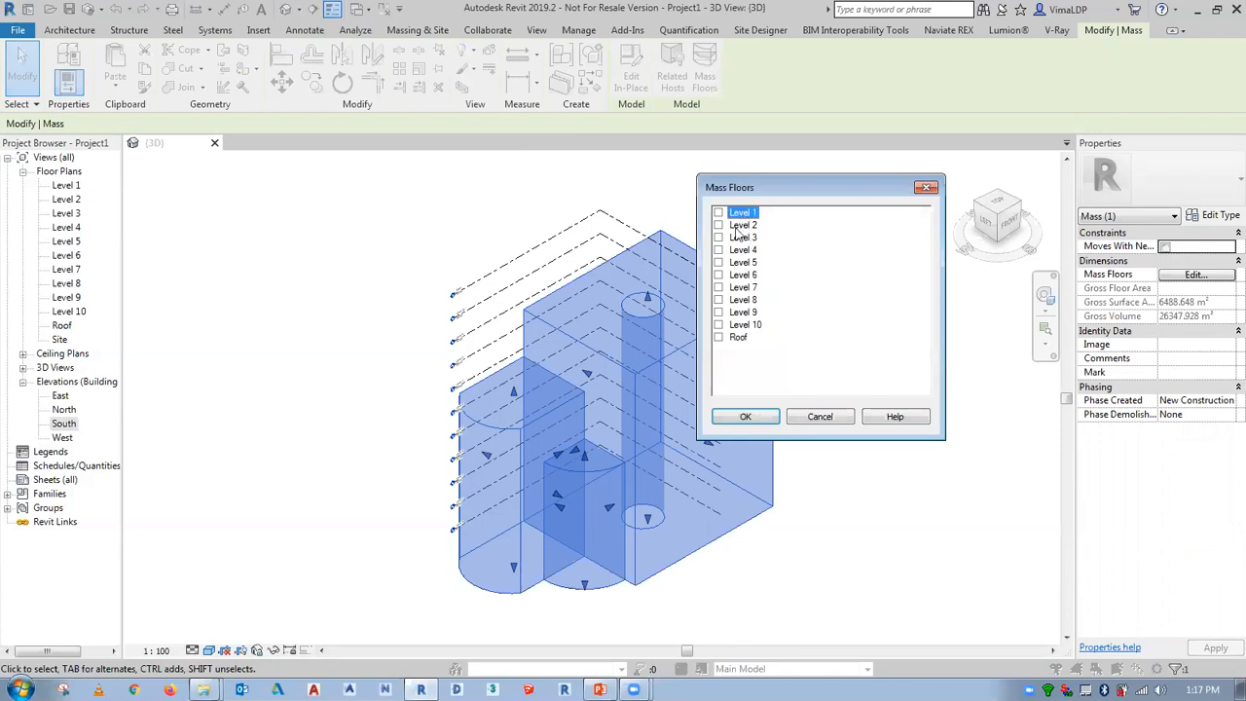
pyautogui.keyDown('shift'); pyautogui.click(738, 338); pyautogui.keyUp('shift')
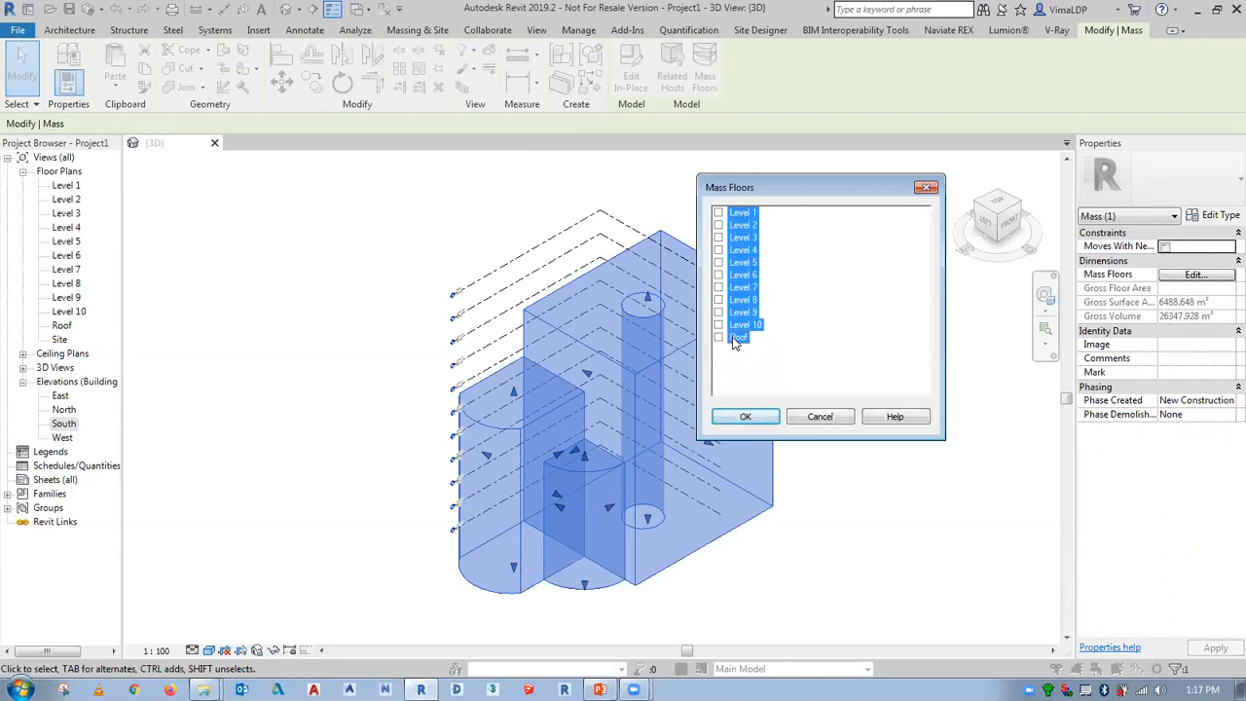
pyautogui.keyDown('ctrl'); pyautogui.click(735, 338); pyautogui.keyUp('ctrl')
pyautogui.click(718, 325)
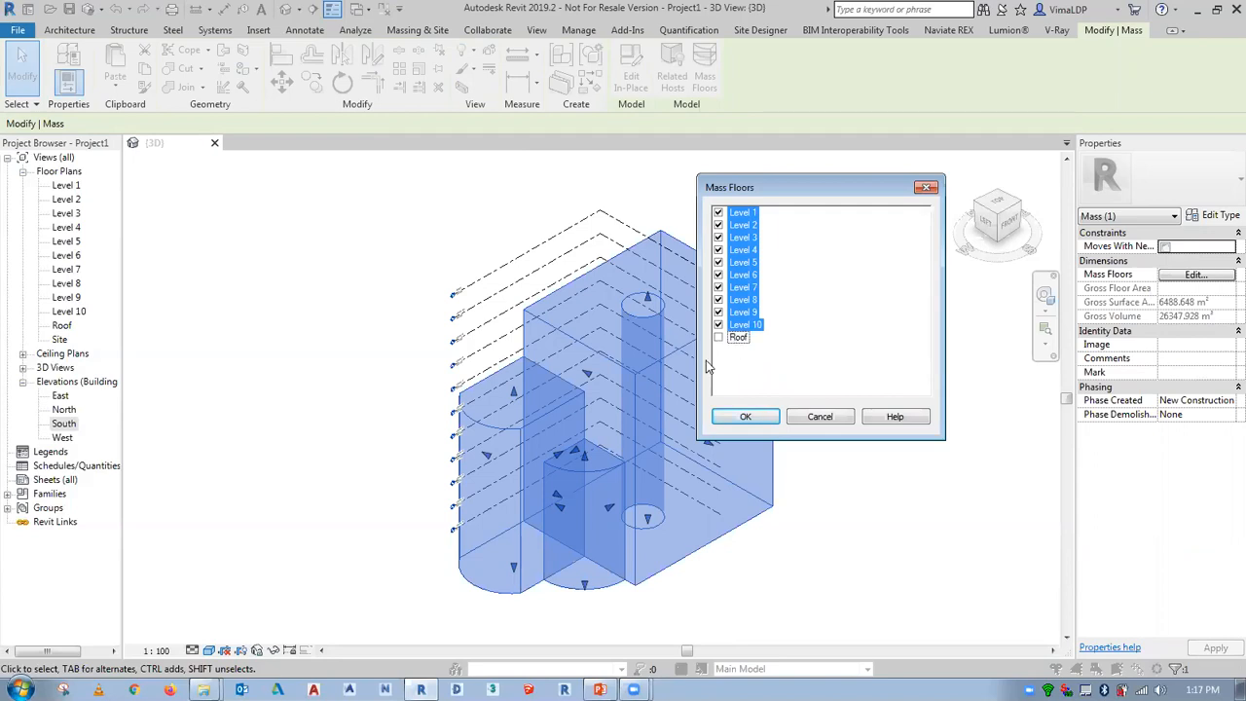
pyautogui.click(748, 417)
pyautogui.click(854, 361)
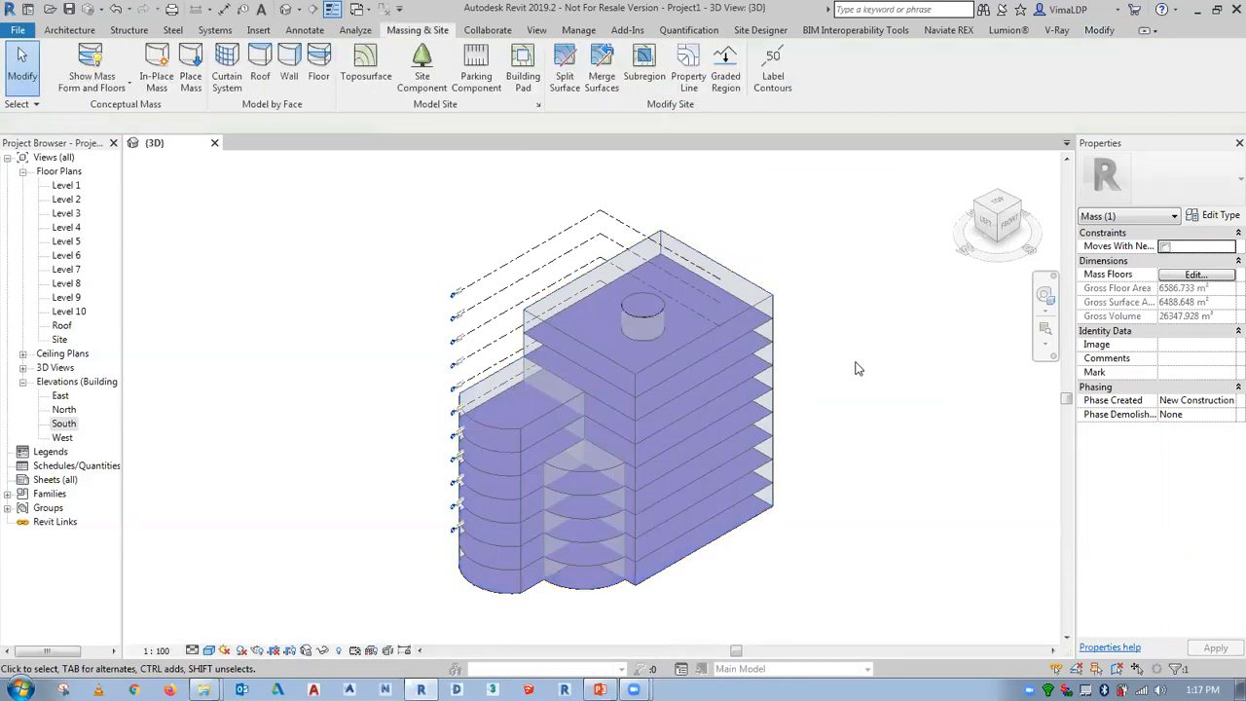
# Examine the mass floors from several 3D angles and review the properties of the Level 2 mass floor
pyautogui.keyDown('shift'); pyautogui.moveTo(881, 612); pyautogui.dragTo(915, 517, button='middle'); pyautogui.keyUp('shift')
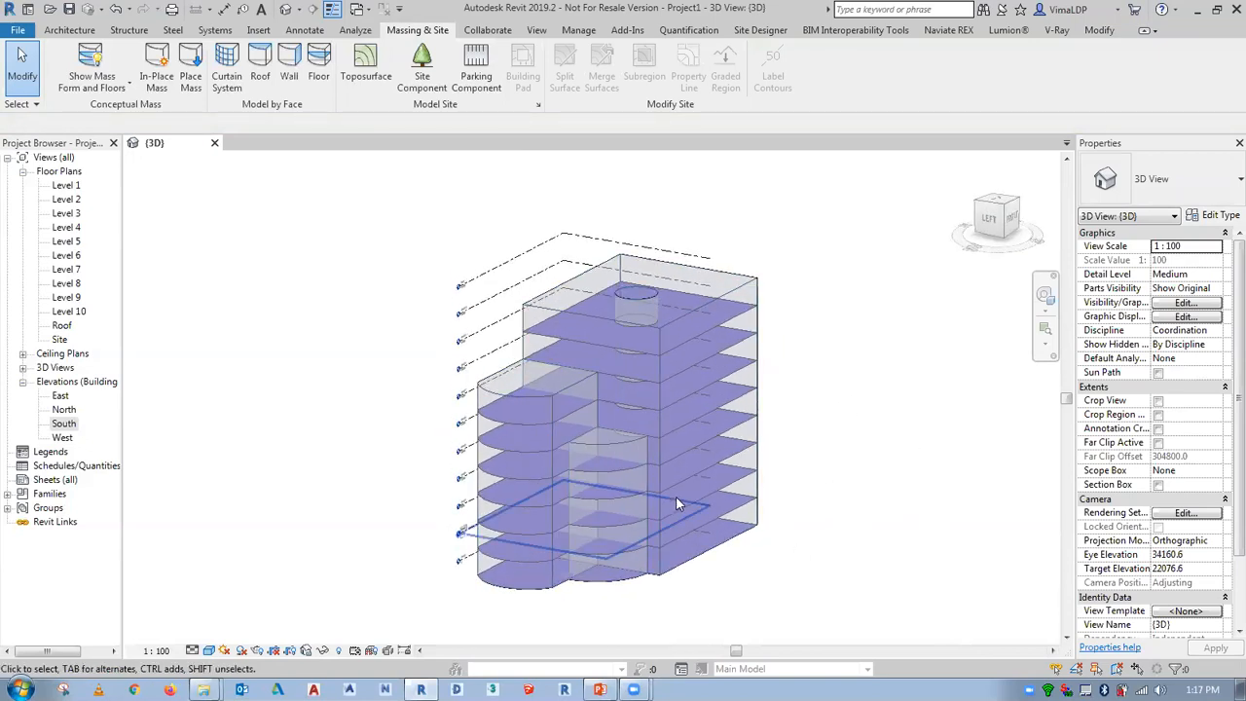
pyautogui.click(512, 565)
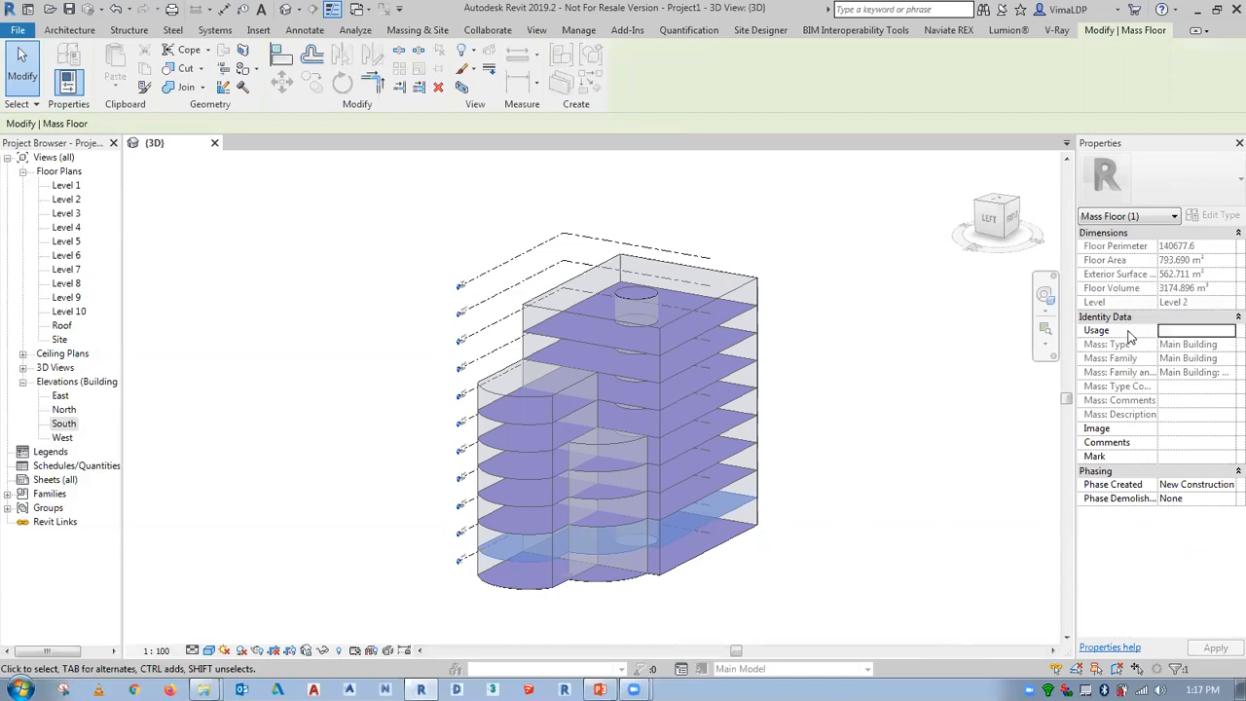
pyautogui.click(859, 361)
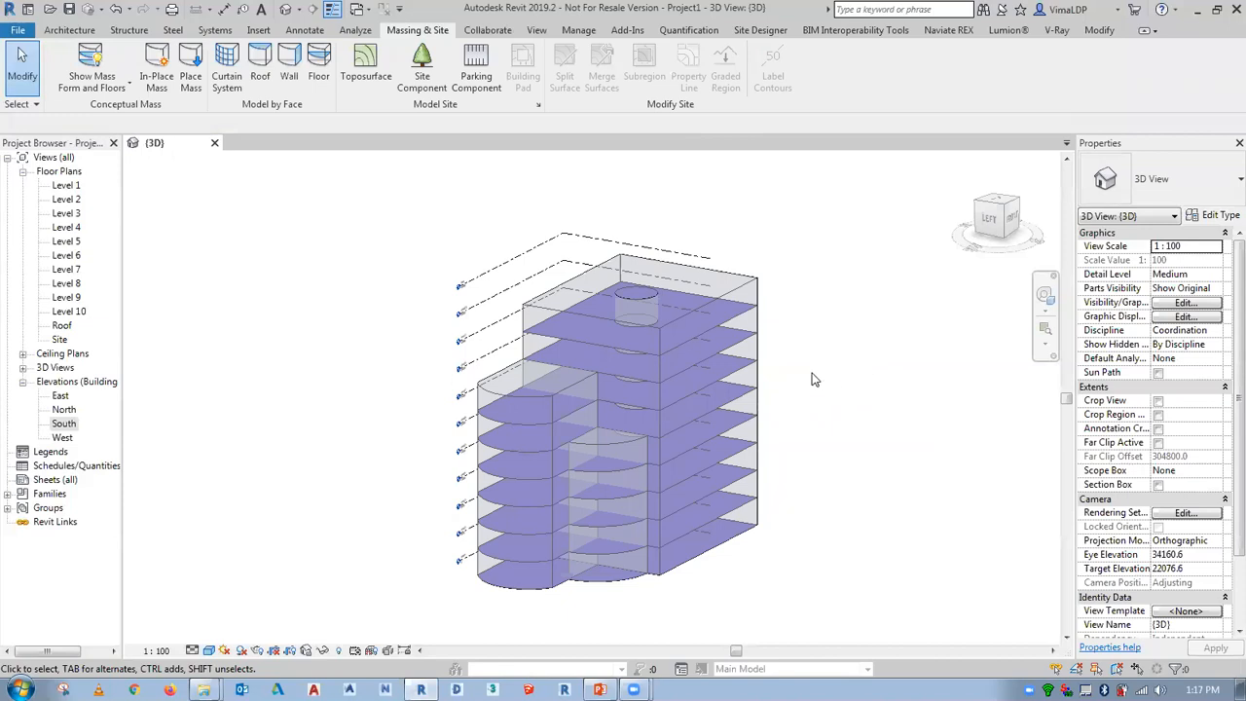
pyautogui.click(969, 168)
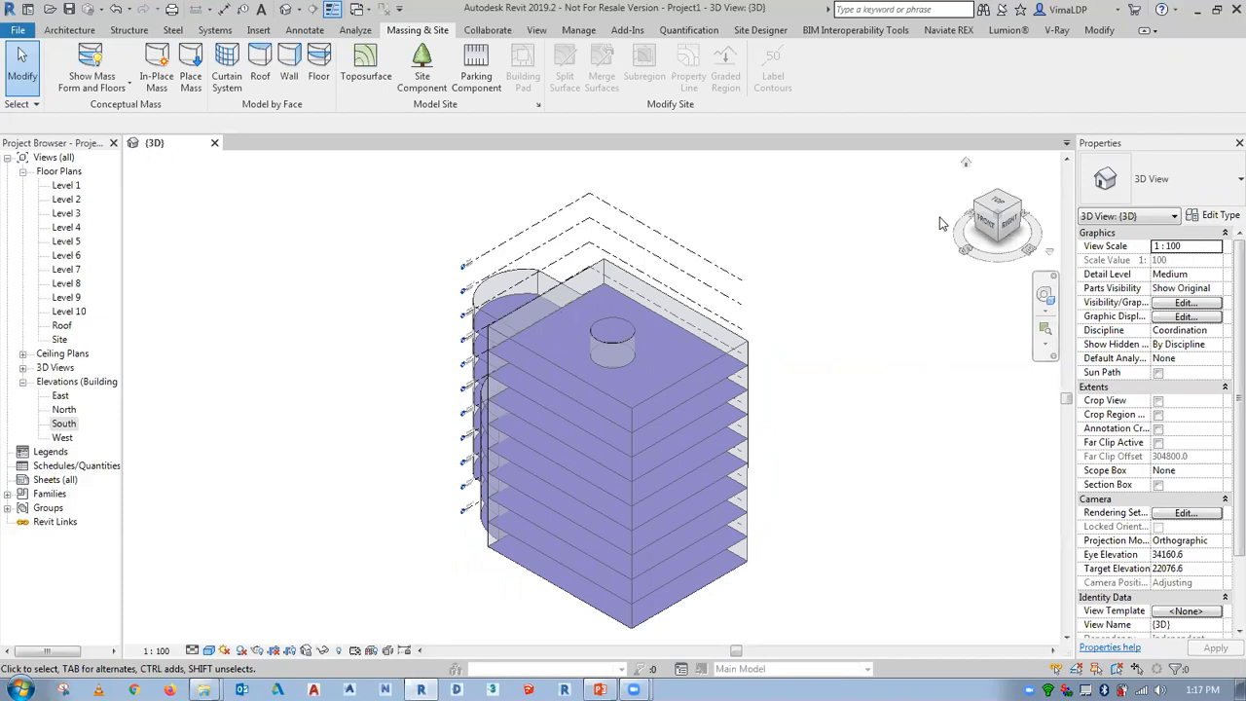
pyautogui.click(976, 208)
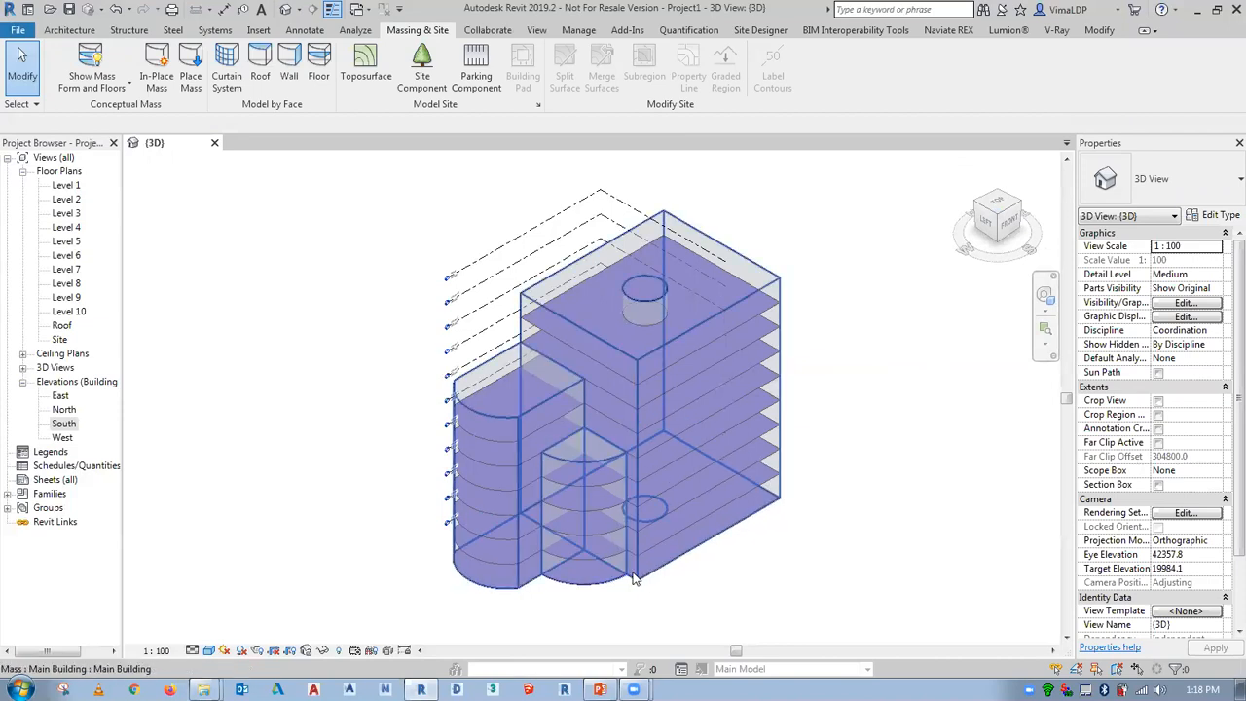
# Create Generic 150mm floors by face on all mass floors and inspect their slab edges up close
pyautogui.click(317, 76)
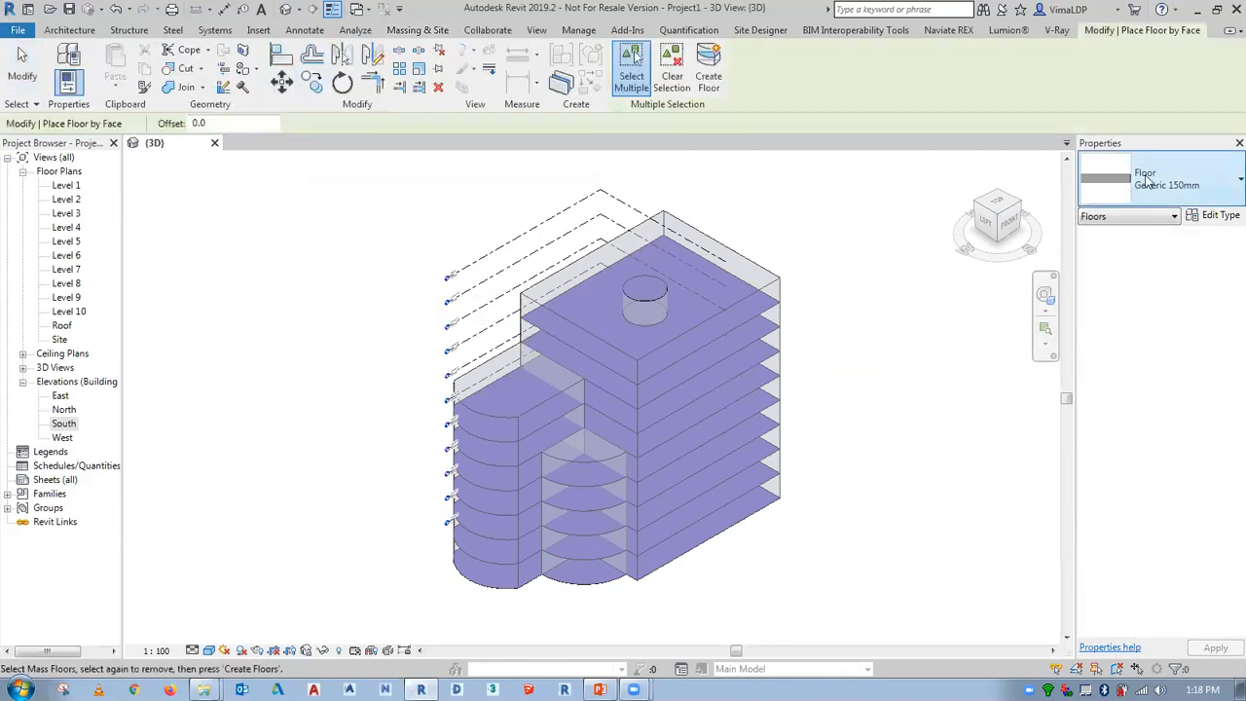
pyautogui.click(1180, 201)
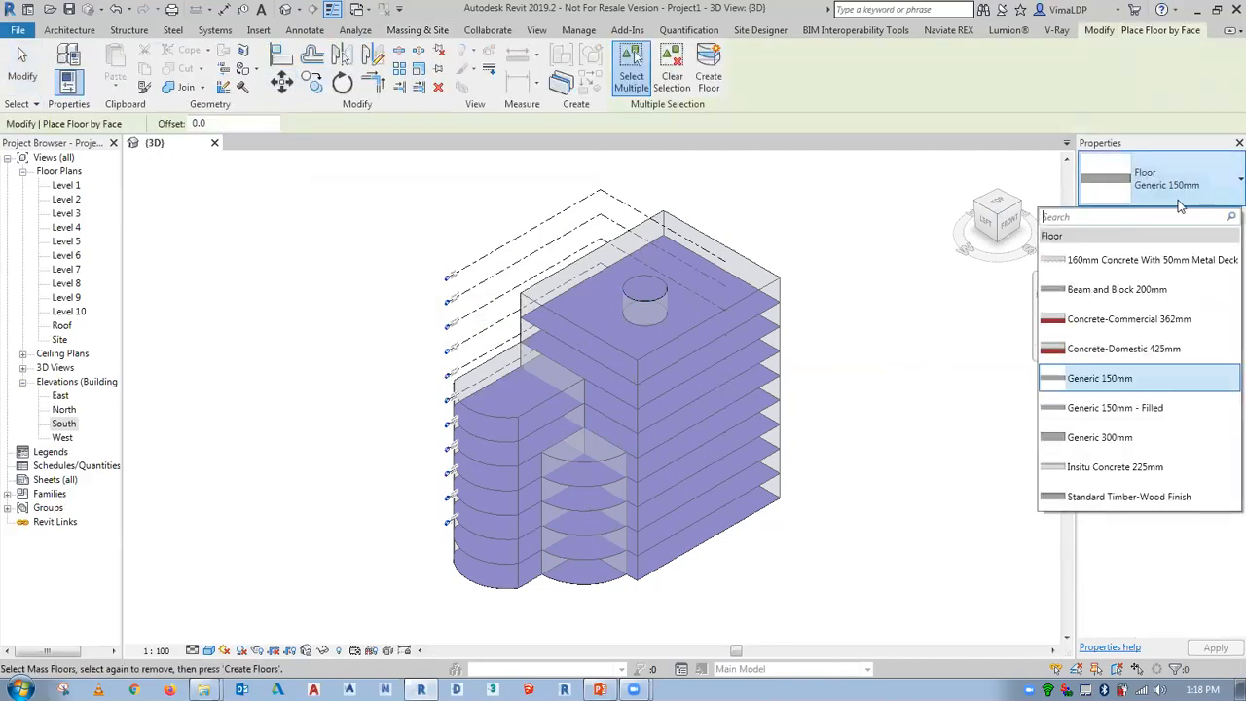
pyautogui.click(1117, 381)
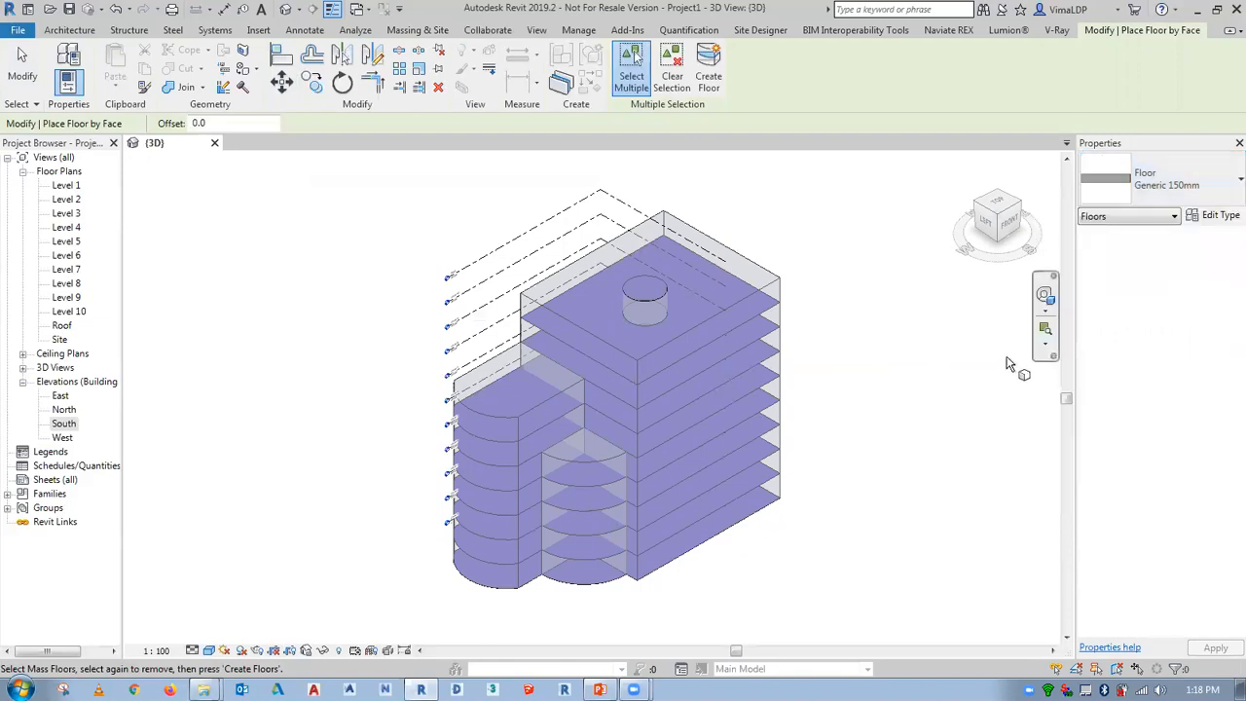
pyautogui.moveTo(827, 204); pyautogui.dragTo(694, 616)
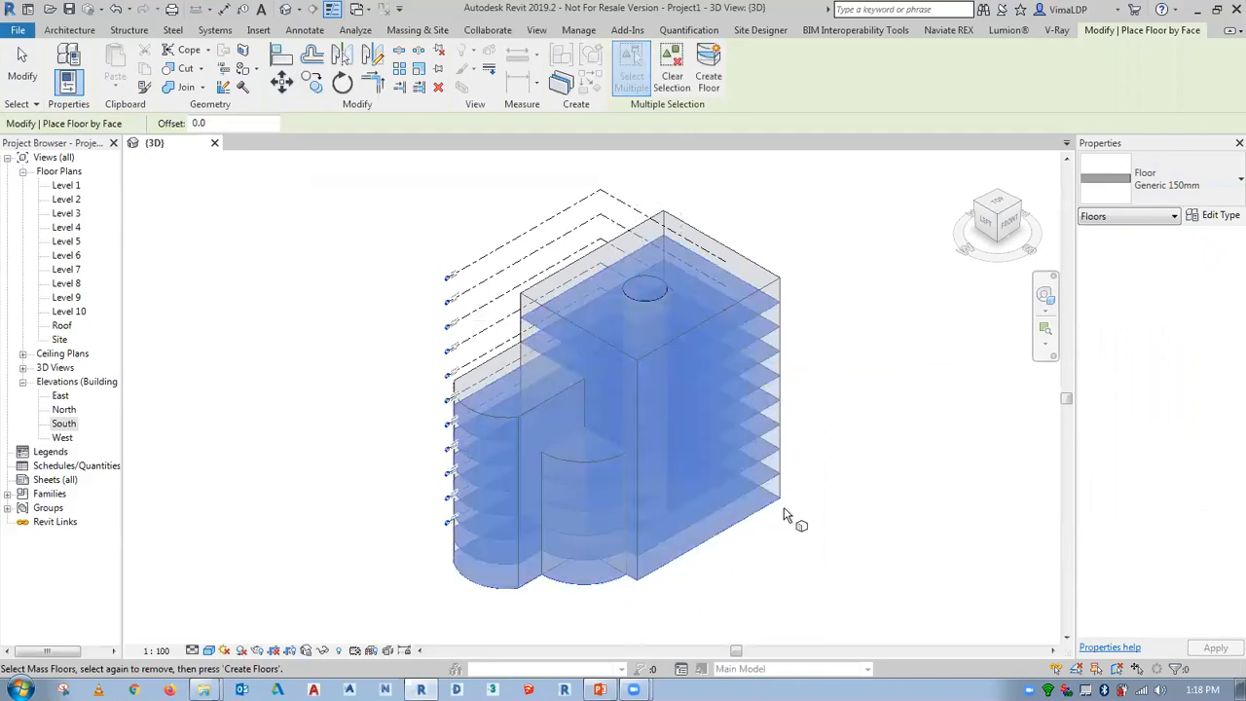
pyautogui.click(708, 86)
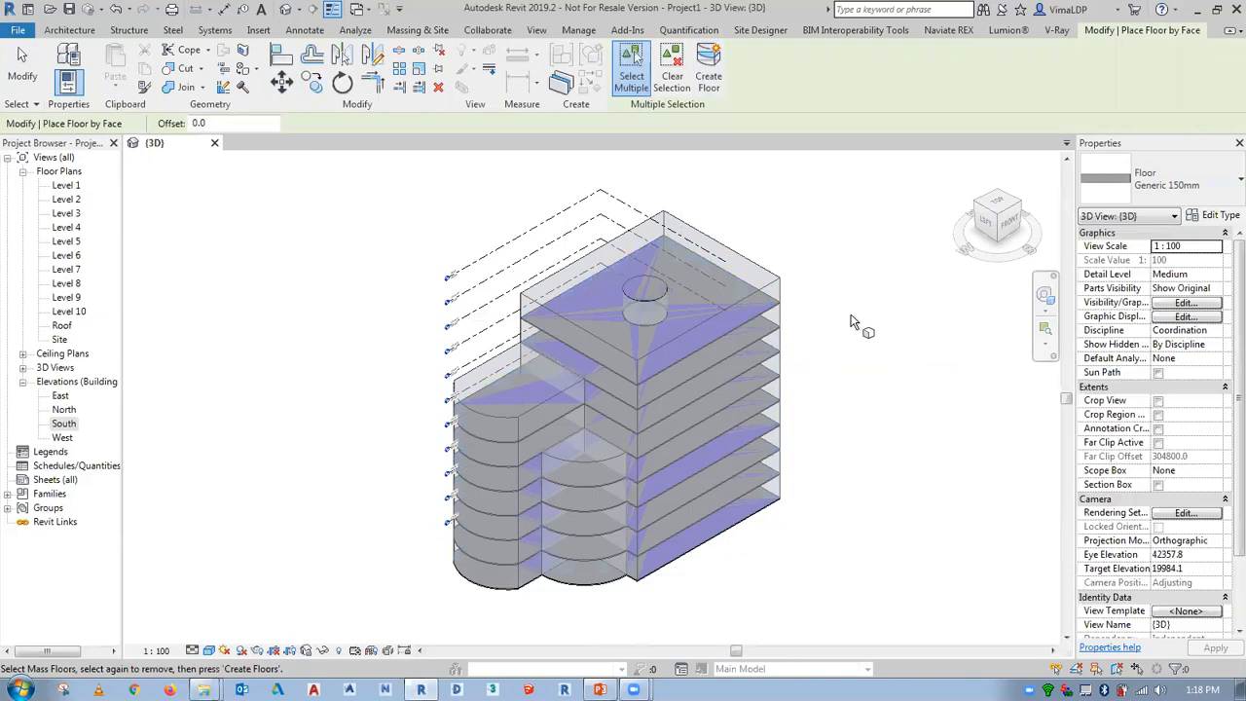
pyautogui.scroll(10, 769, 331)
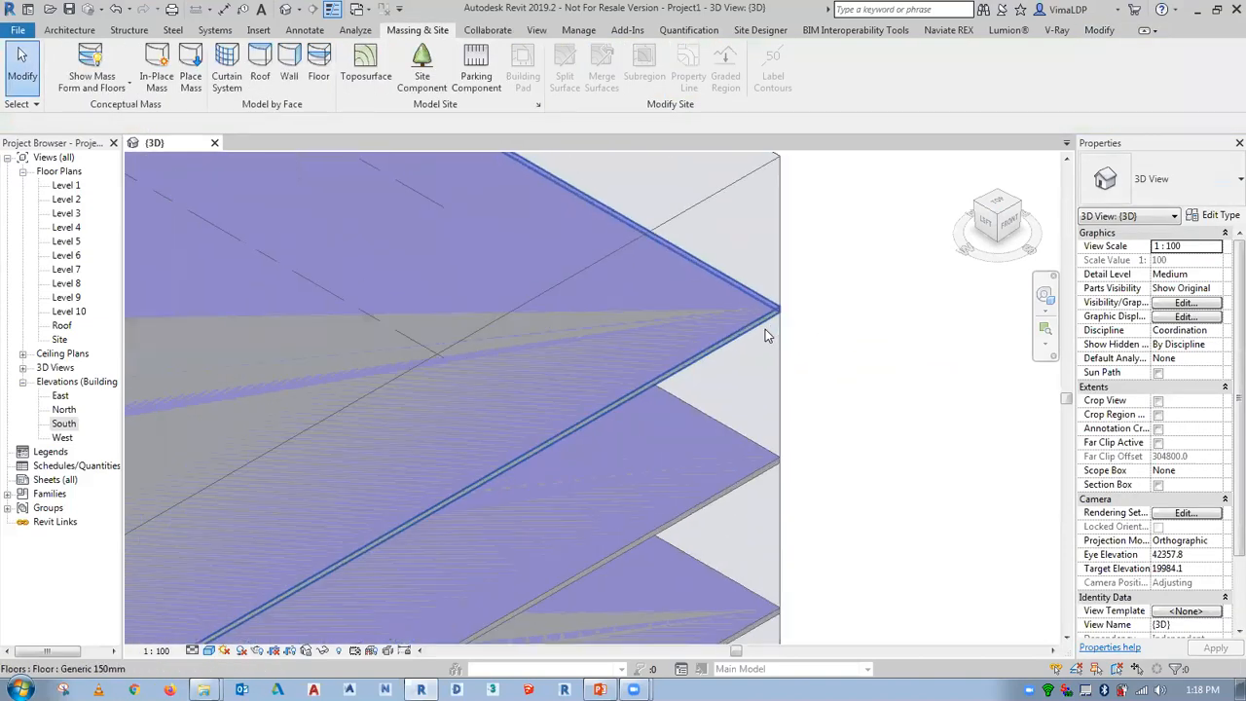
pyautogui.scroll(-4, 765, 336)
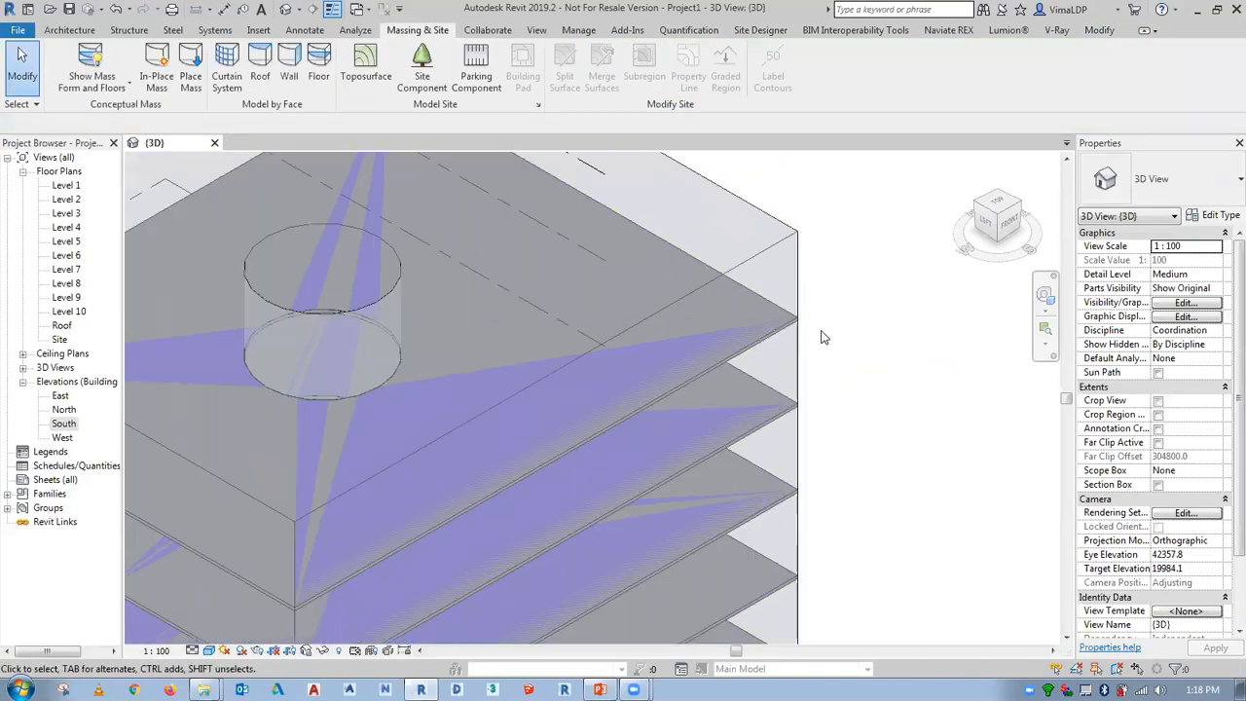
pyautogui.scroll(-8, 845, 361)
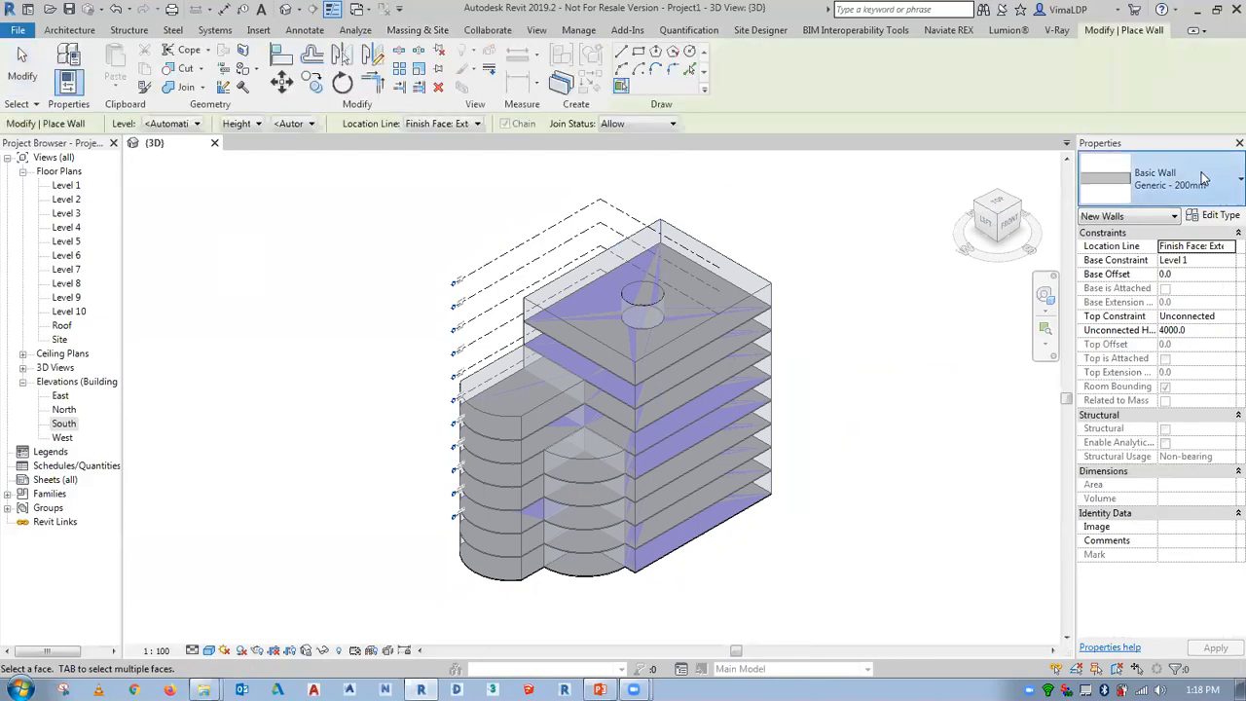
# Place CW 102-50-140p walls by face on the flat vertical sides of the mass, leaving the curved fronts open
pyautogui.click(1186, 191)
pyautogui.scroll(4, 1095, 336)
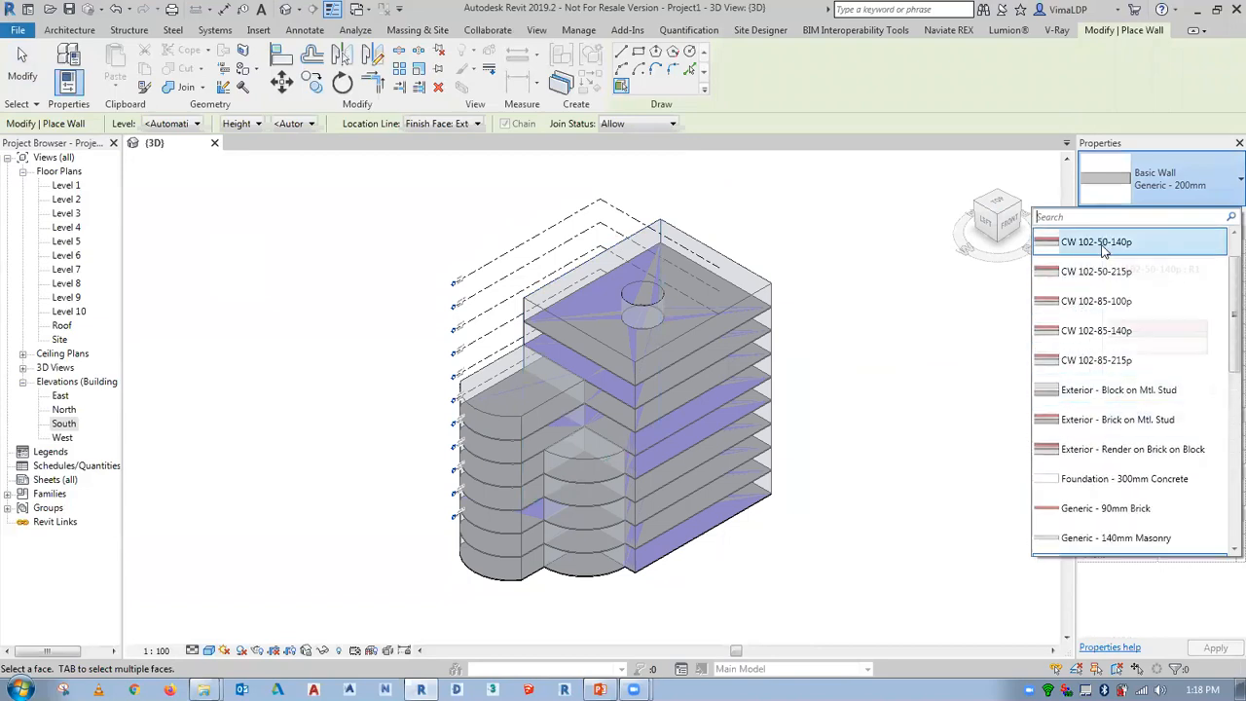
pyautogui.click(1097, 243)
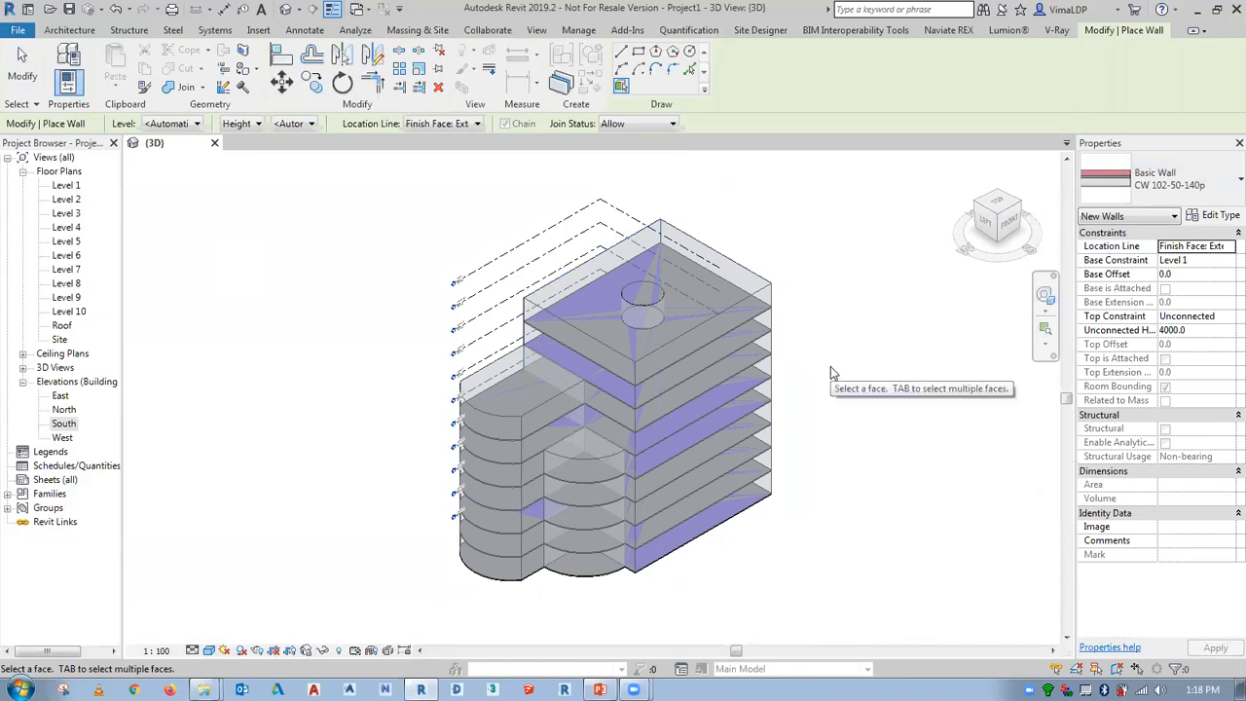
pyautogui.click(734, 312)
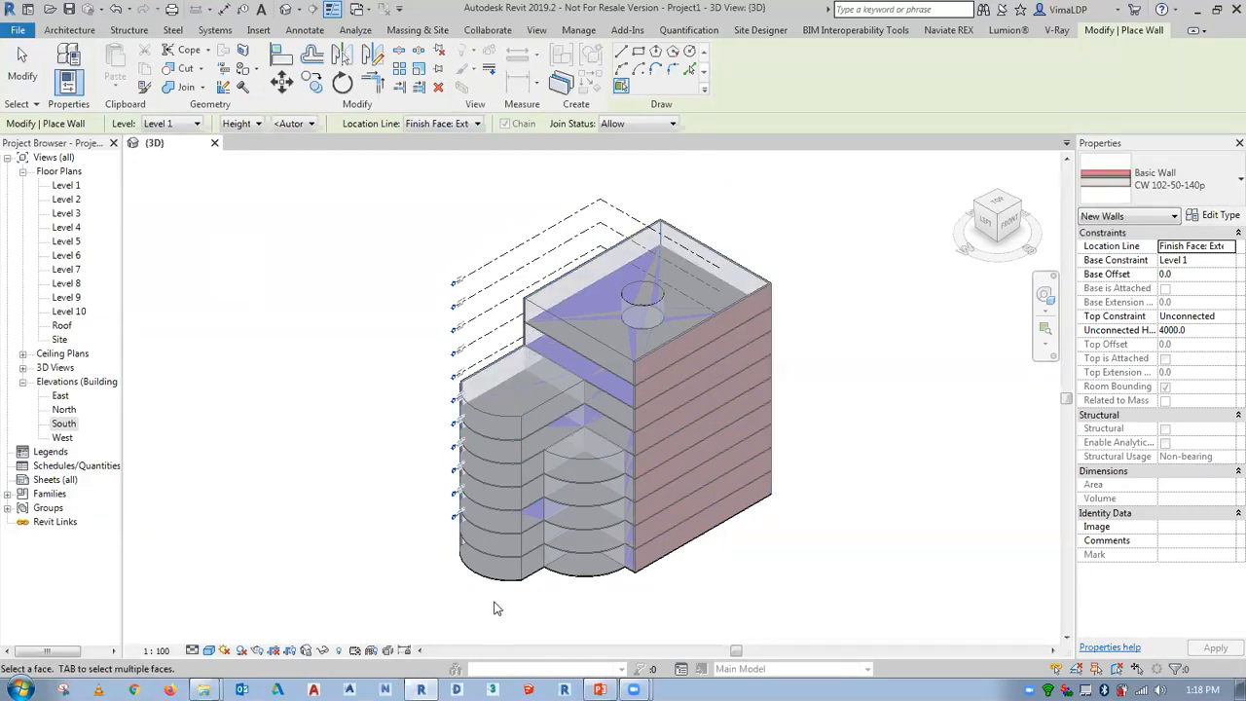
pyautogui.scroll(1, 496, 608)
pyautogui.click(545, 379)
pyautogui.click(639, 336)
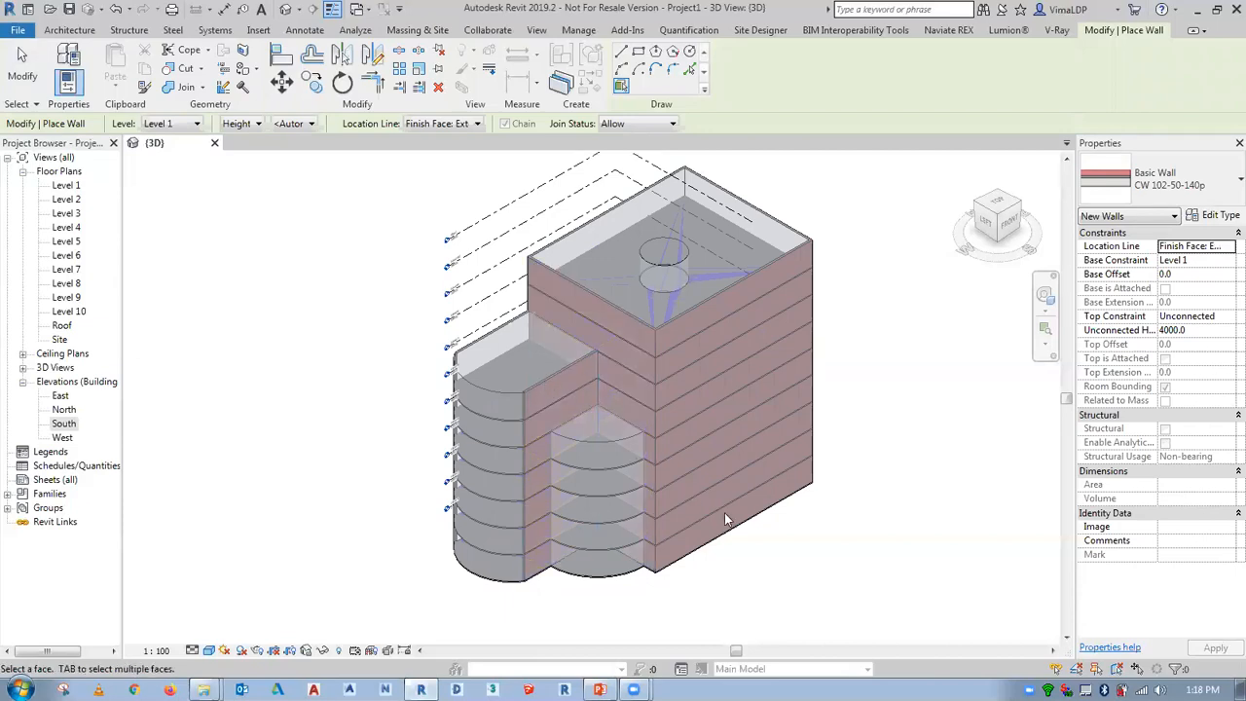
pyautogui.moveTo(633, 608)
pyautogui.keyDown('shift'); pyautogui.mouseDown(button='middle')
pyautogui.moveTo(831, 600)
pyautogui.moveTo(854, 573)
pyautogui.moveTo(627, 602)
pyautogui.mouseUp(button='middle'); pyautogui.keyUp('shift')
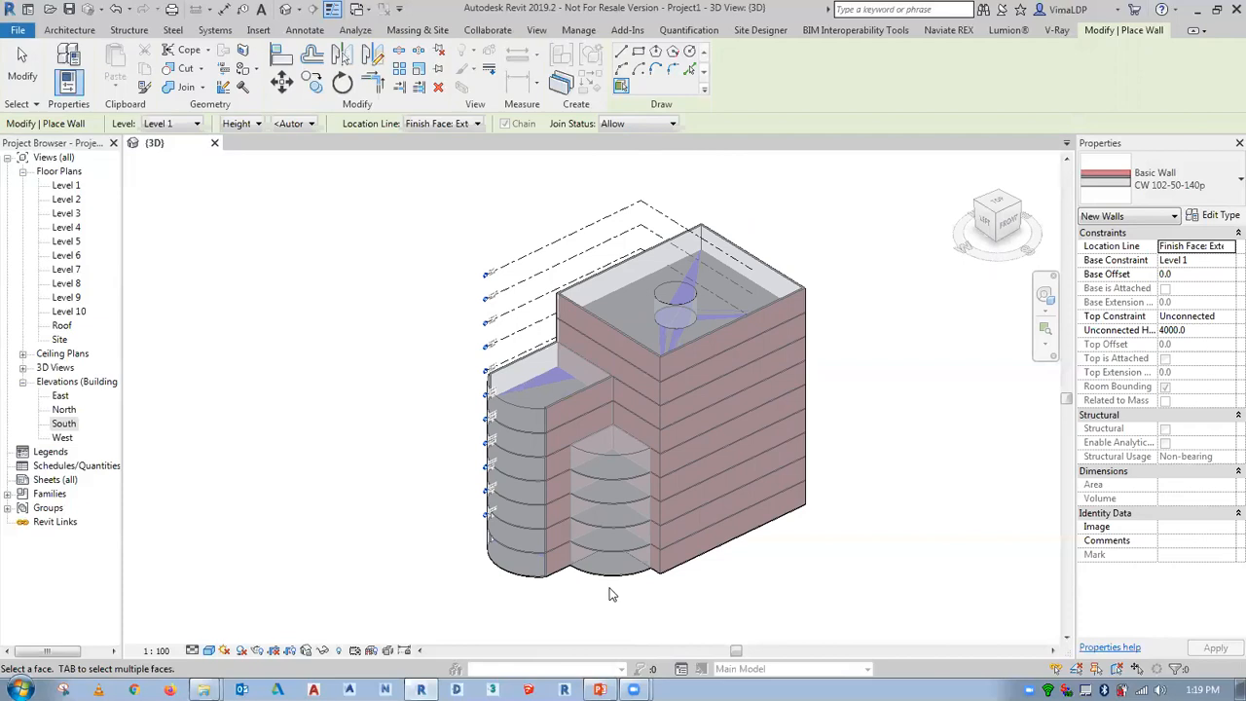
pyautogui.rightClick(372, 336)
pyautogui.click(385, 339)
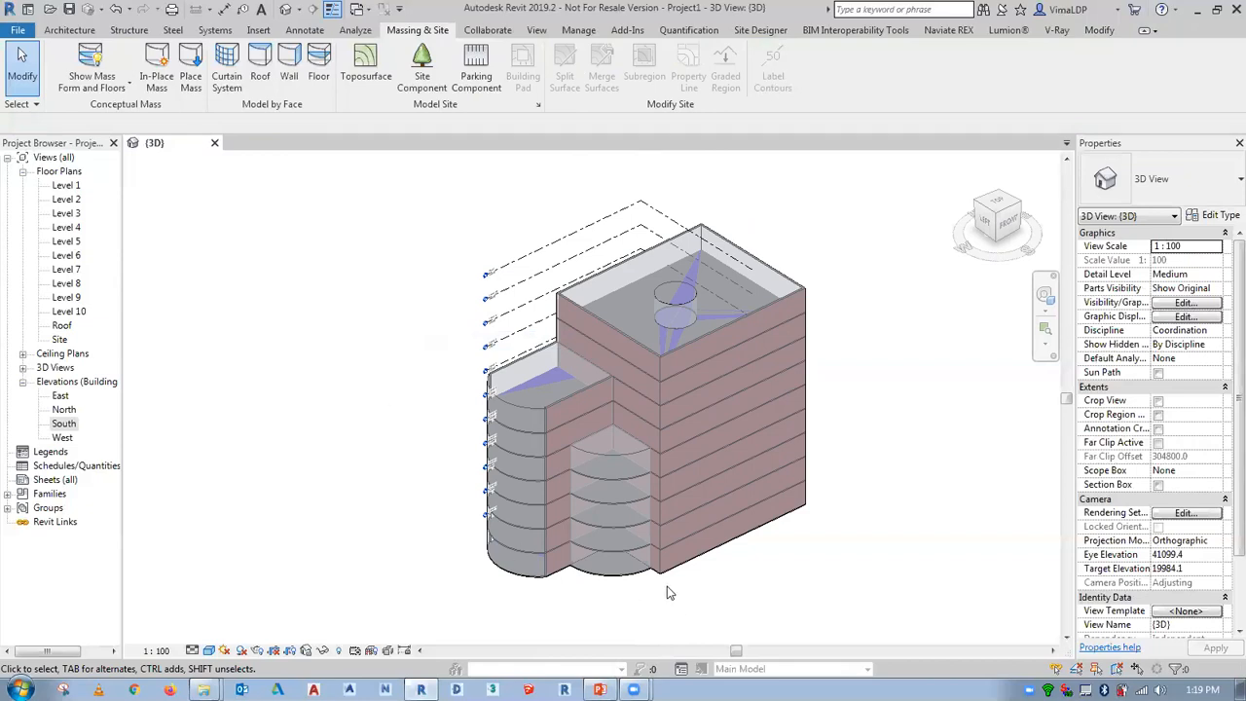
# Start a curtain system by face and duplicate its 1500 x 3000mm type as 1.2mx2.5m
pyautogui.scroll(2, 662, 589)
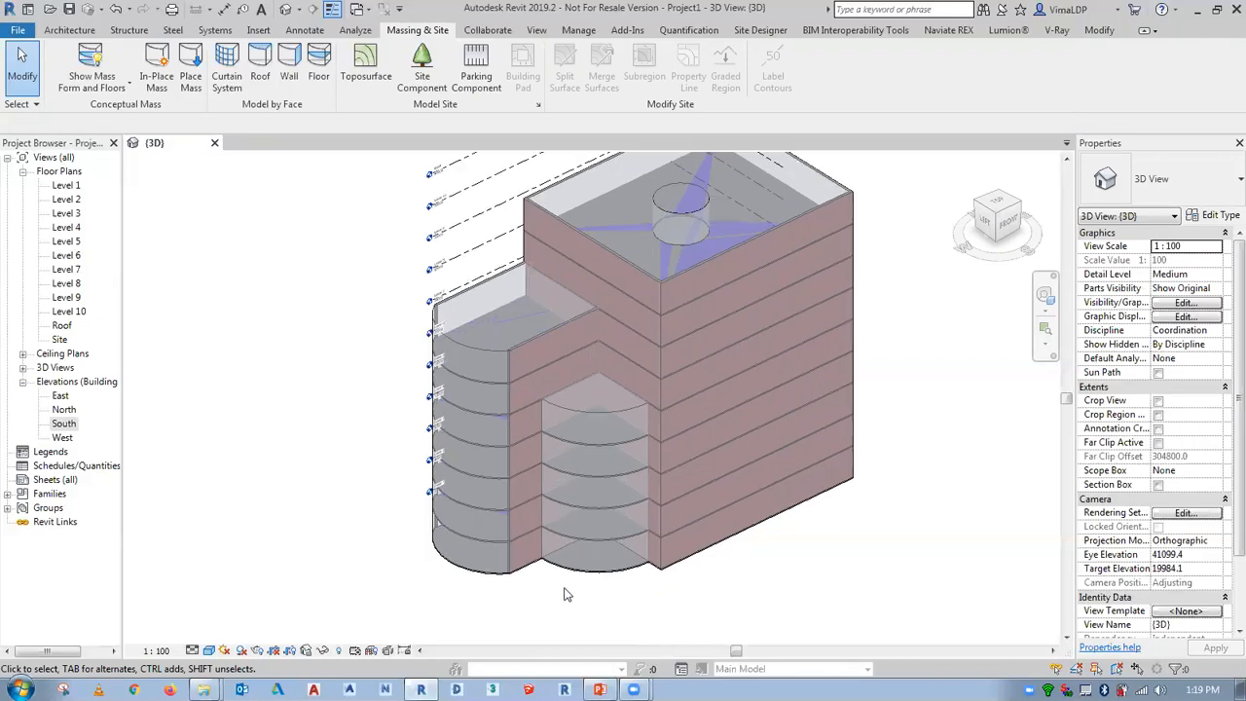
pyautogui.scroll(1, 555, 603)
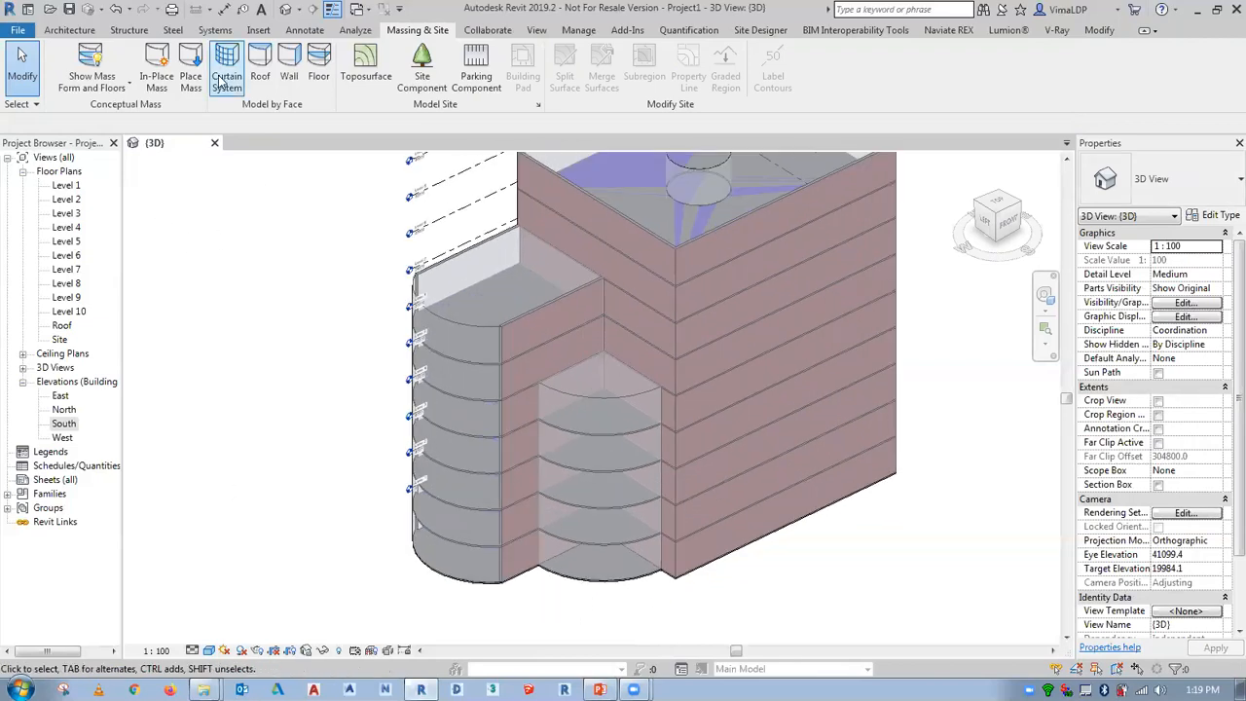
pyautogui.click(228, 60)
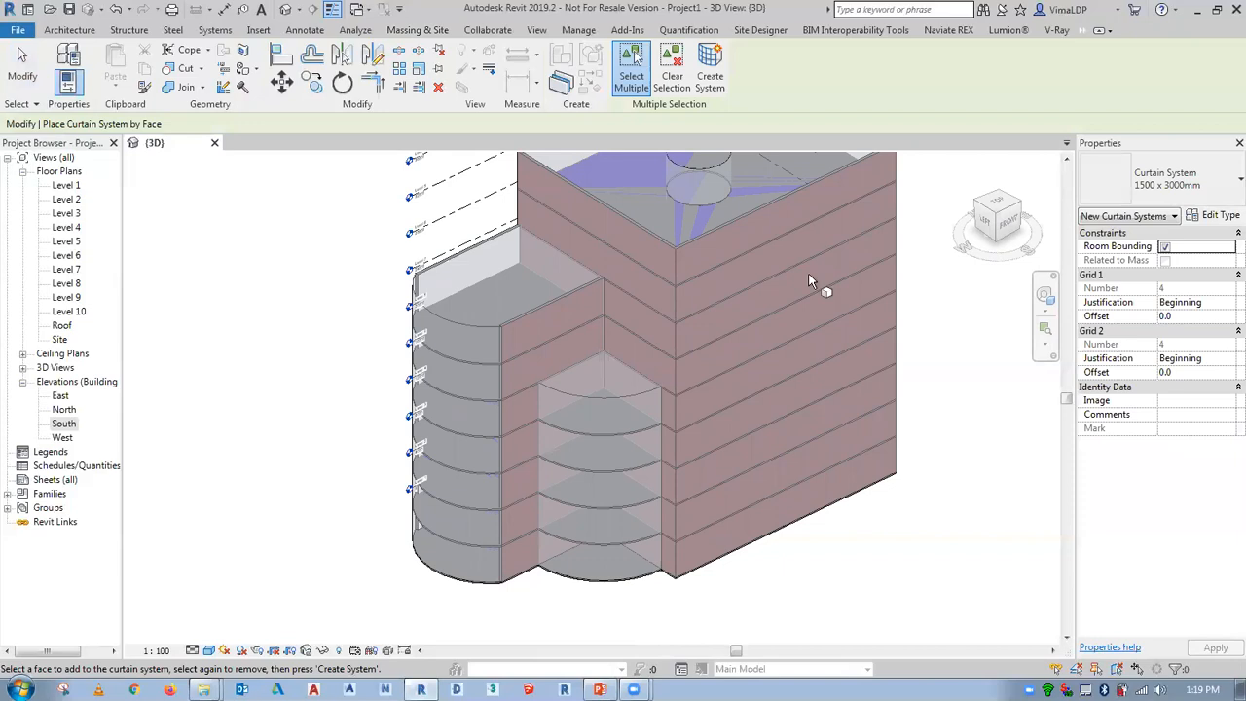
pyautogui.click(1221, 183)
pyautogui.click(1144, 189)
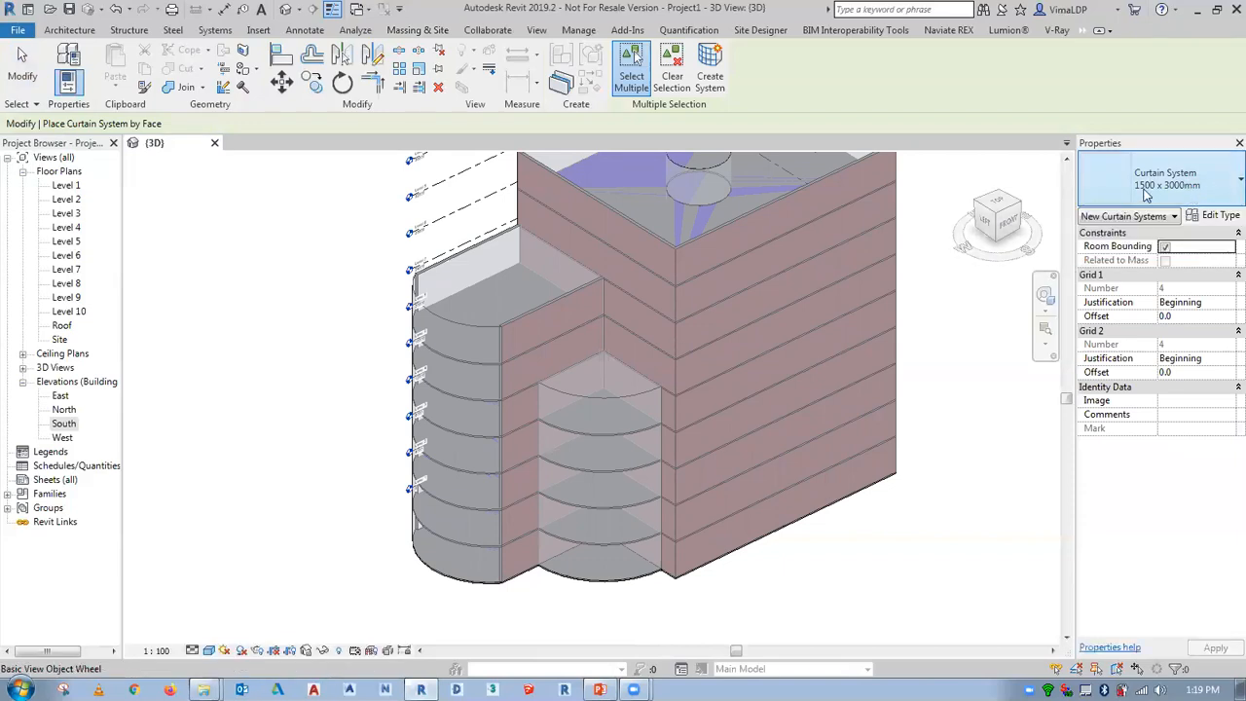
pyautogui.click(1217, 215)
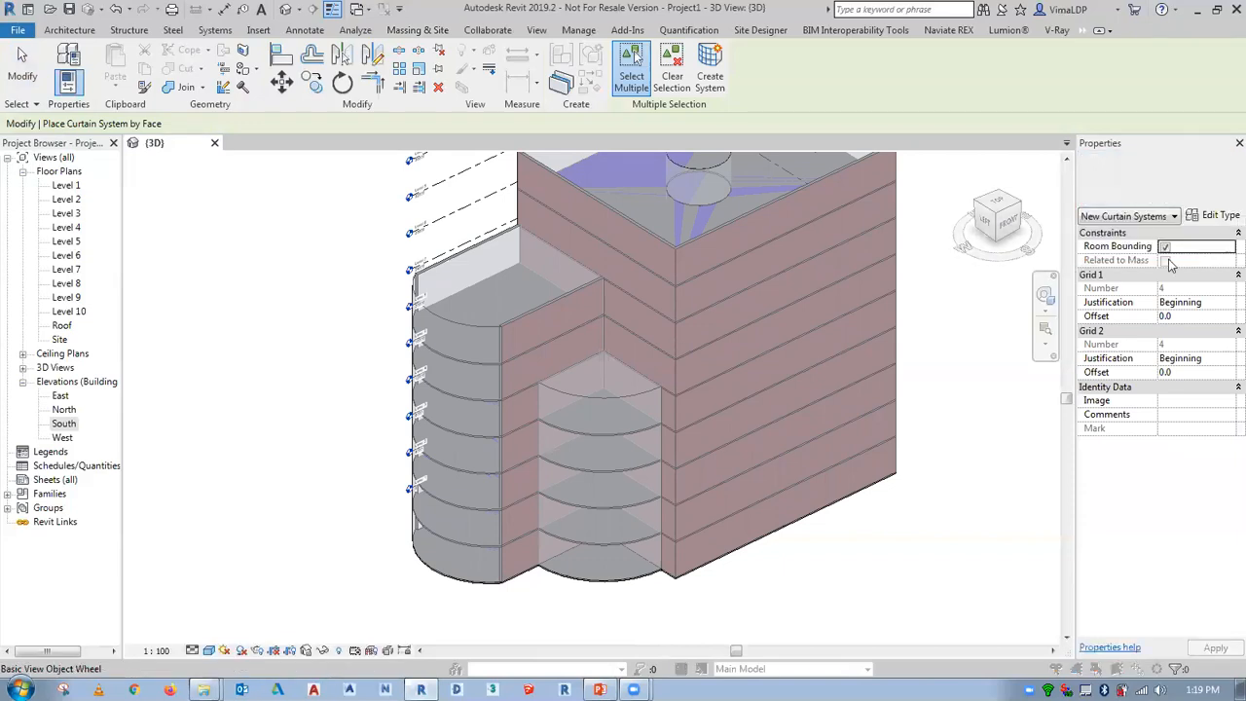
pyautogui.click(937, 120)
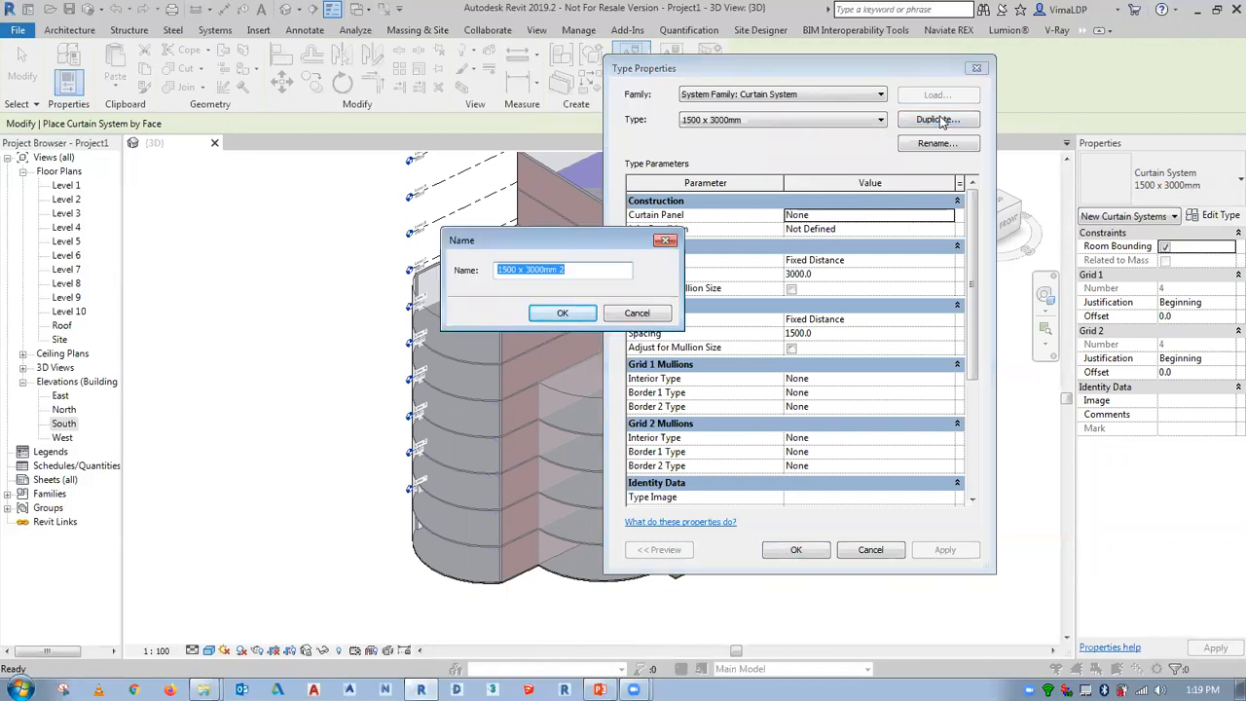
pyautogui.write('1.2')
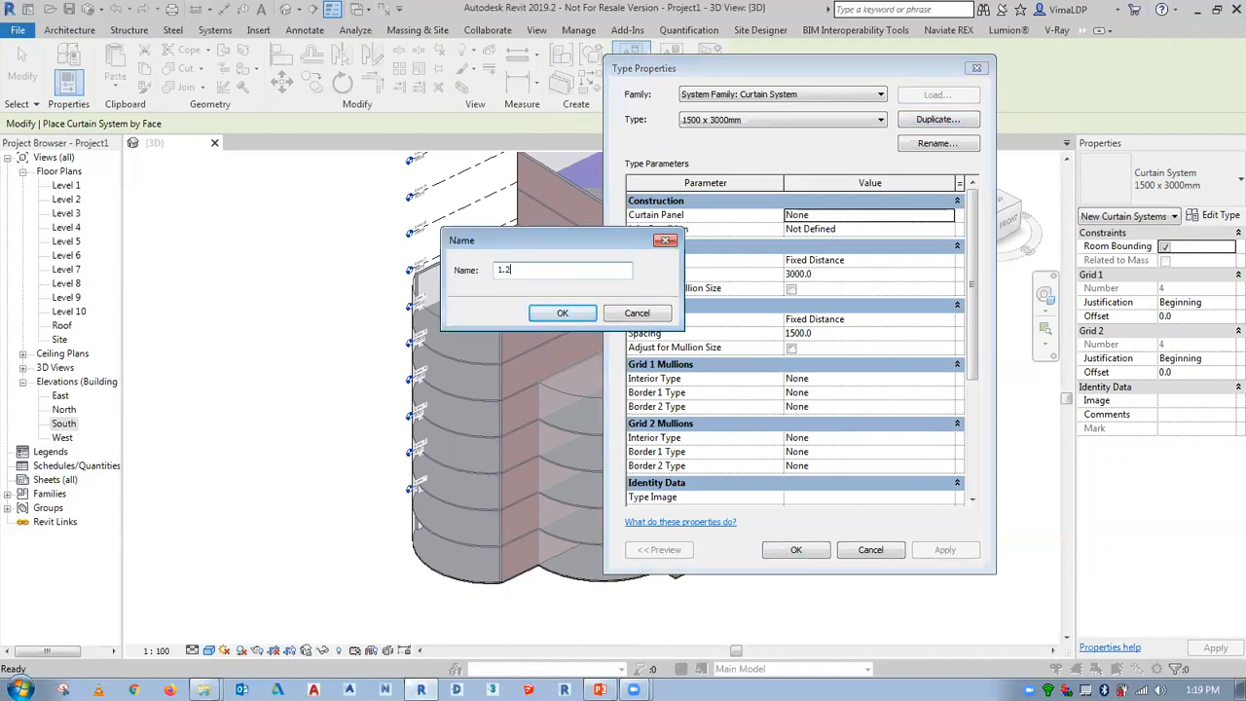
pyautogui.write('mx2.5m')
pyautogui.press('Return')
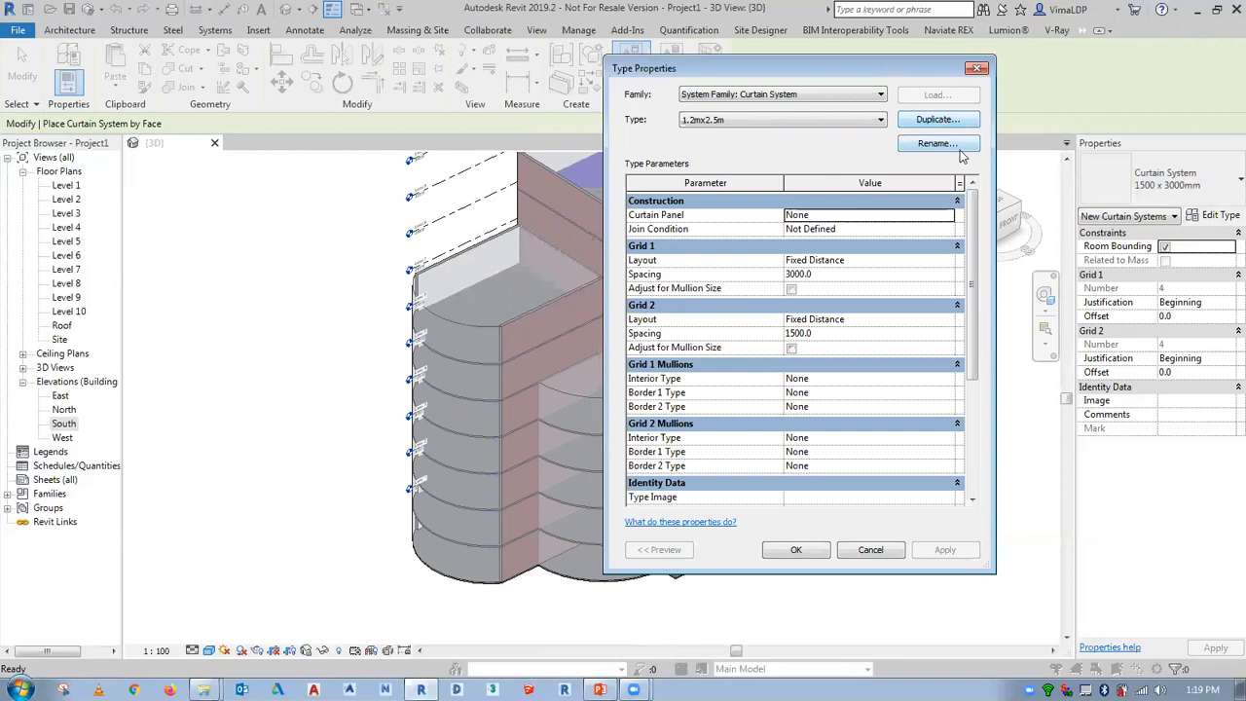
# Set the 1.2mx2.5m type's Grid 1 spacing to 1.2 m and Grid 2 spacing to 2.5 m, and create the curtain system on the taller curved front
pyautogui.click(849, 282)
pyautogui.doubleClick(845, 279)
pyautogui.write('1.2')
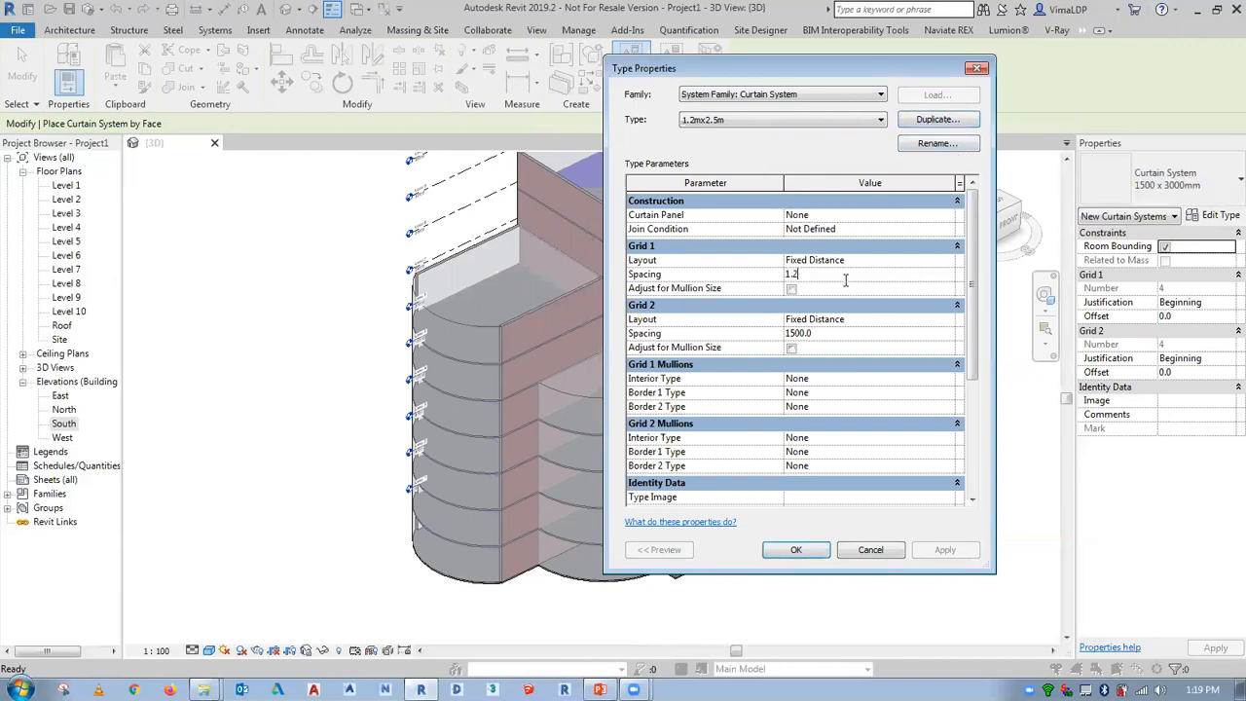
pyautogui.write('m')
pyautogui.click(892, 332)
pyautogui.write("2.5m'")
pyautogui.press('Return')
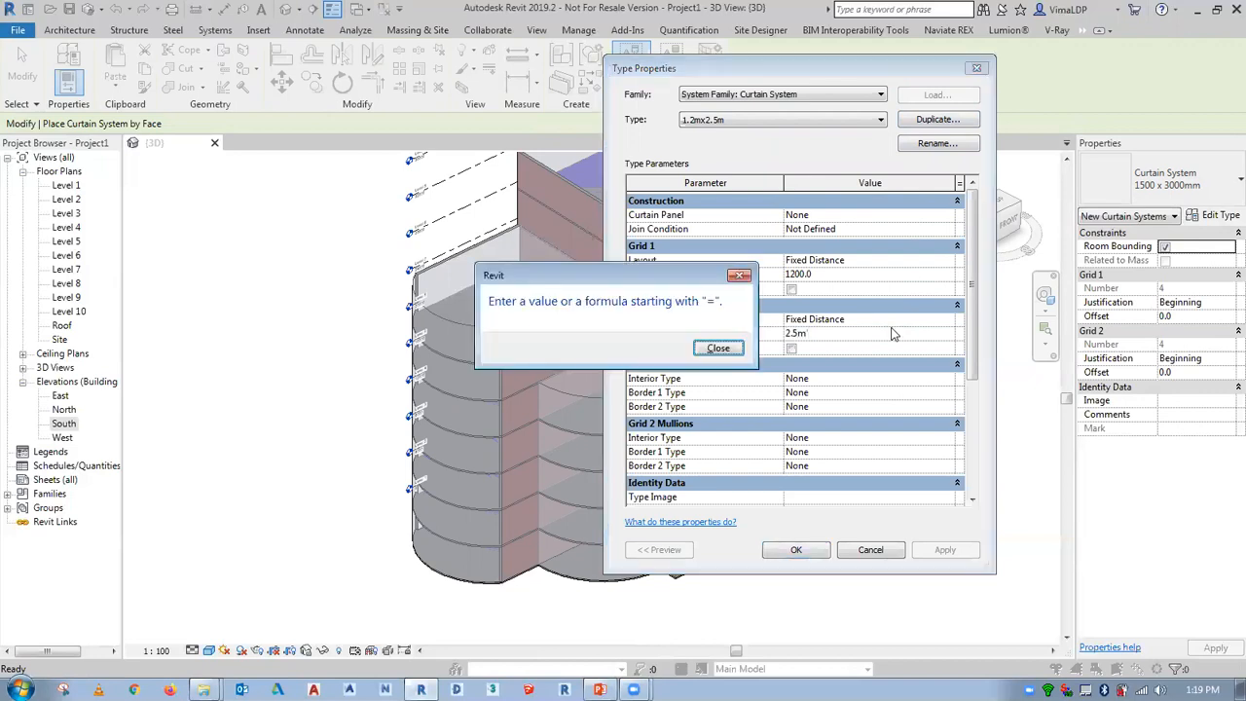
pyautogui.press('Return')
pyautogui.click(894, 333)
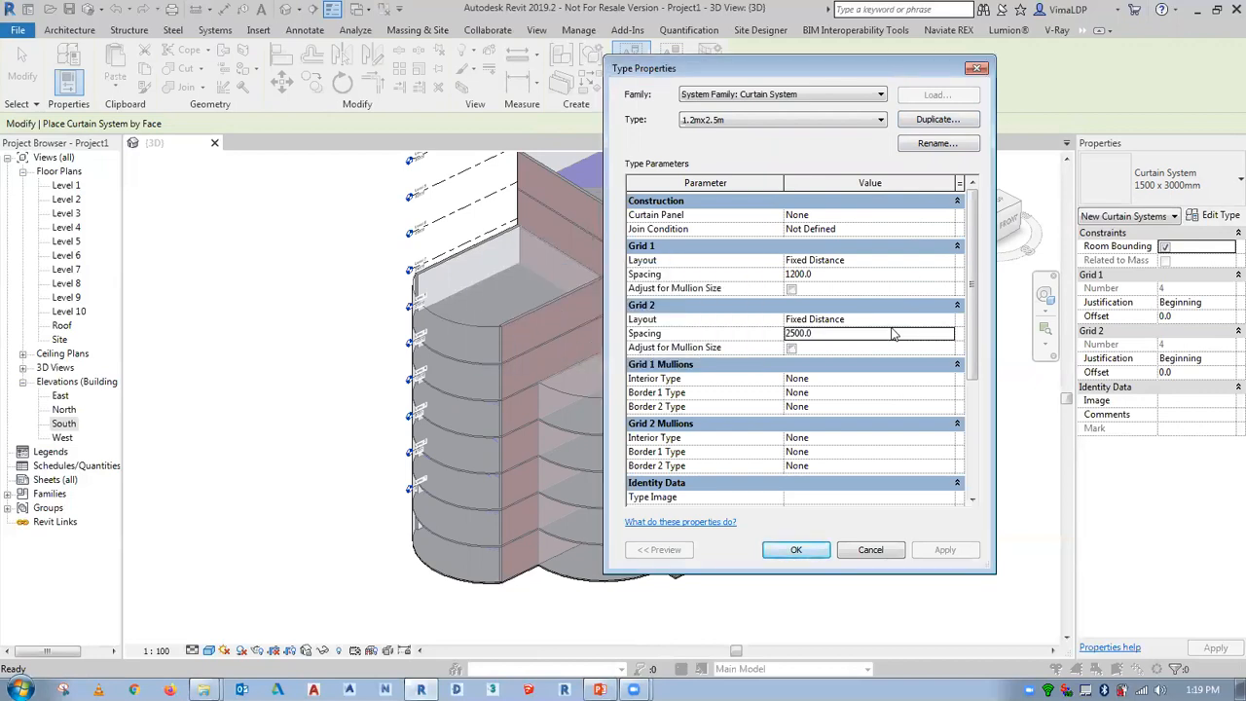
pyautogui.click(793, 549)
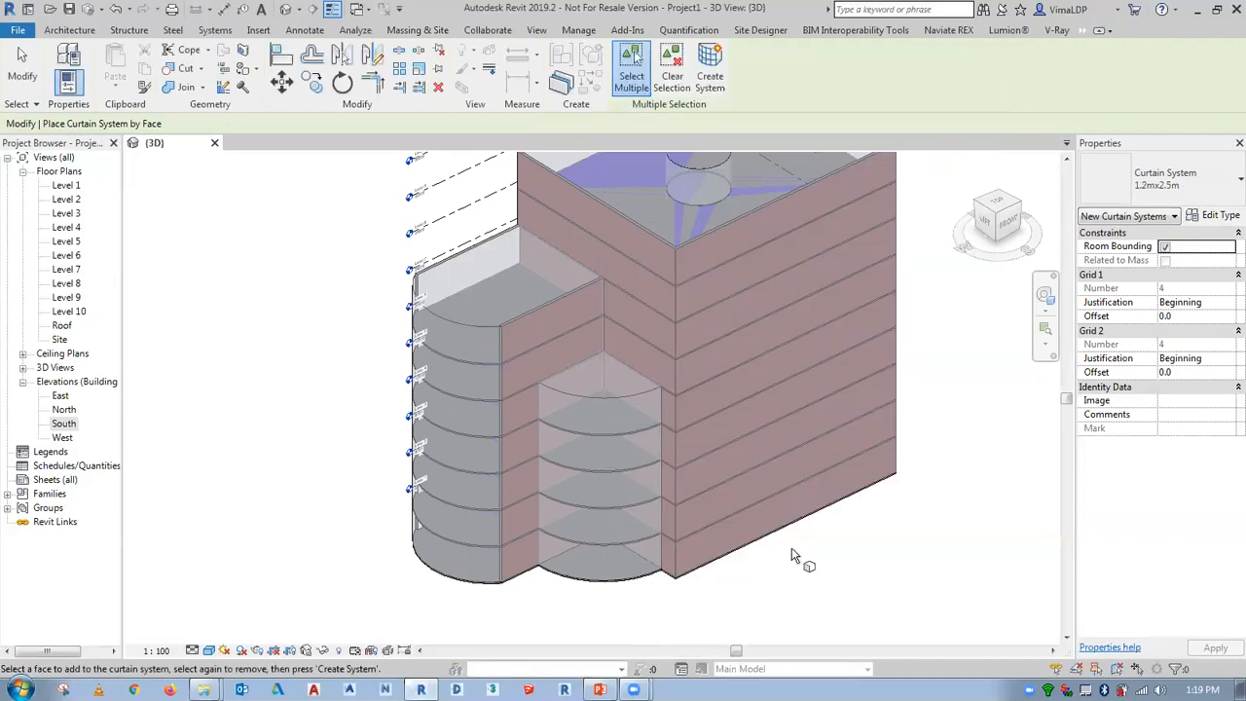
pyautogui.click(462, 332)
pyautogui.click(719, 64)
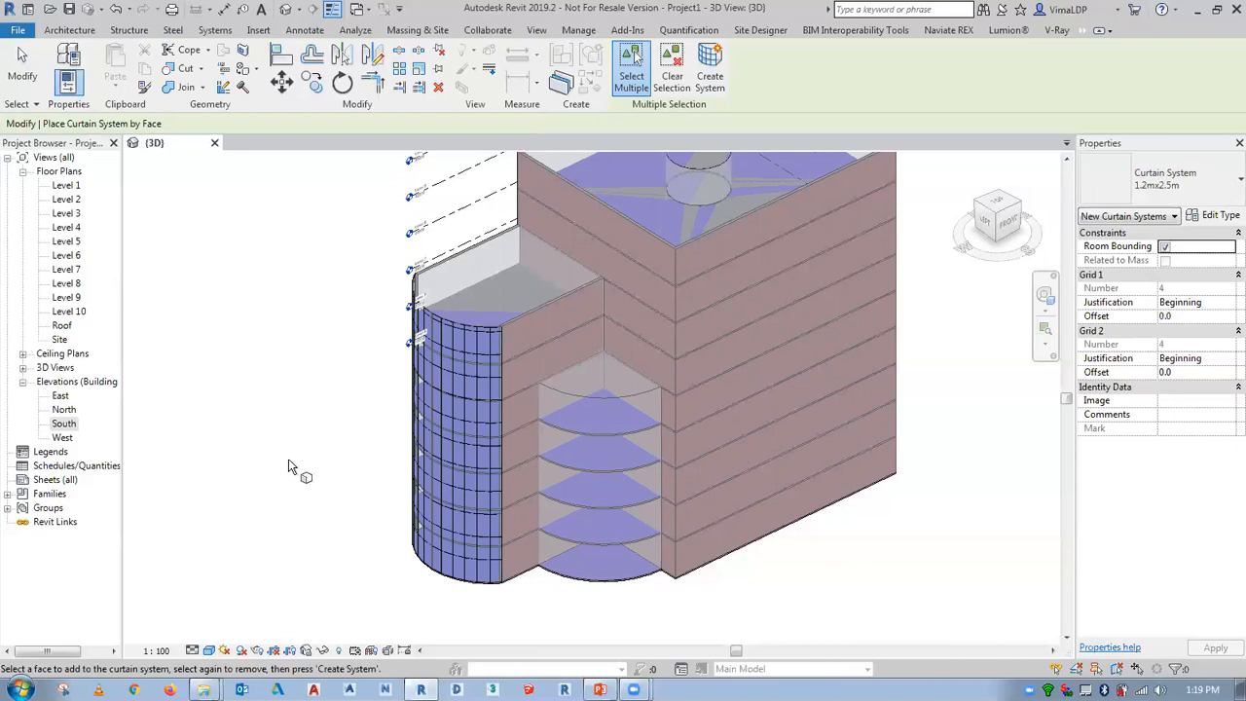
# Duplicate the 1.2mx2.5m curtain system type under the name 0.6mx0.6m
pyautogui.click(1218, 215)
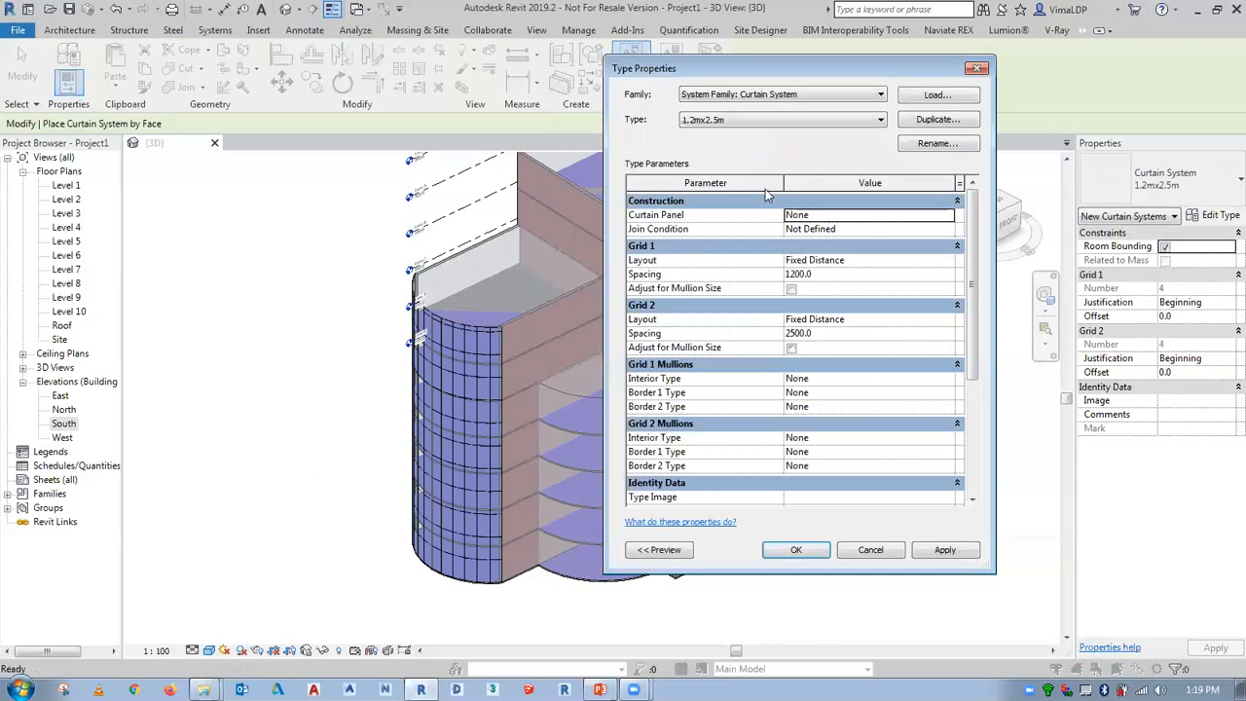
pyautogui.click(921, 123)
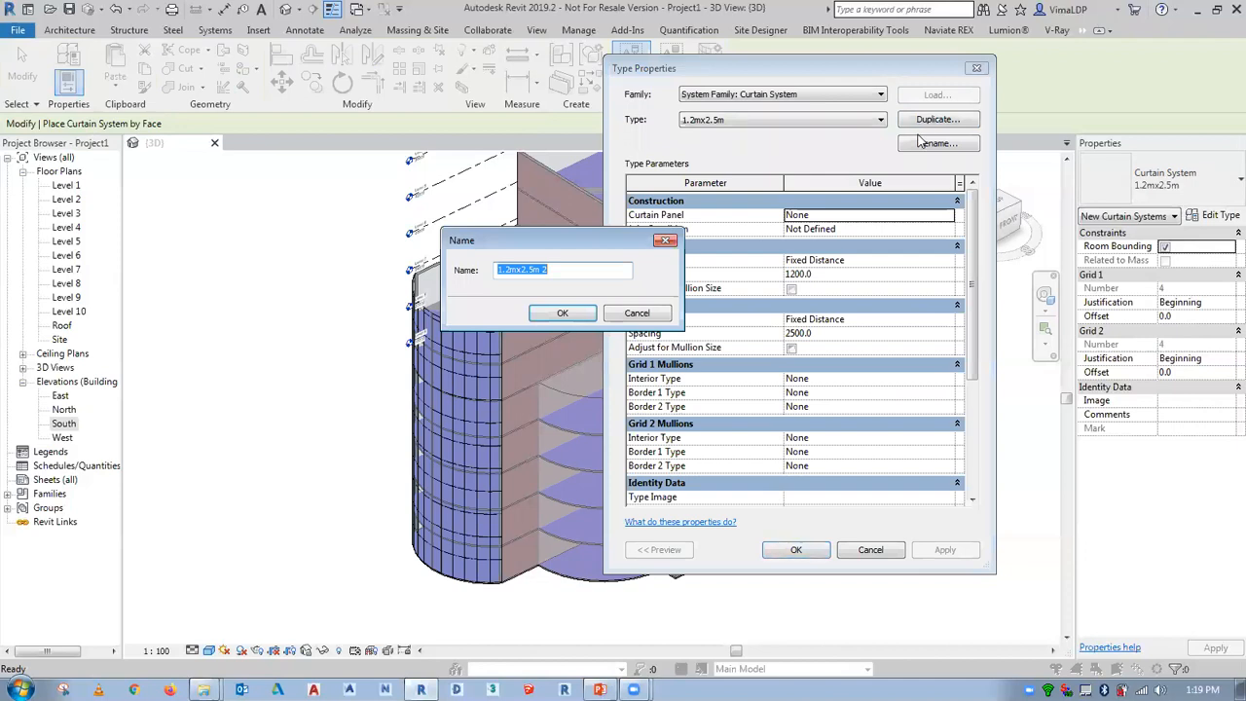
pyautogui.write('0.6mx0.6m')
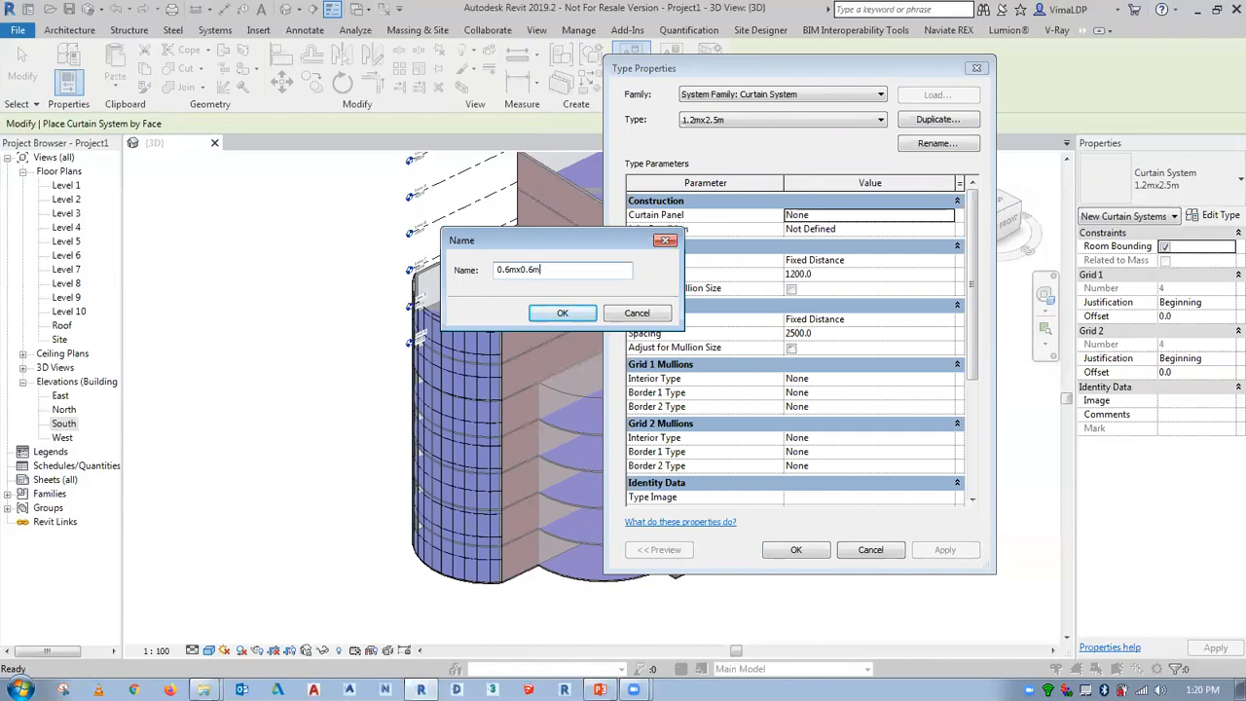
pyautogui.press('Return')
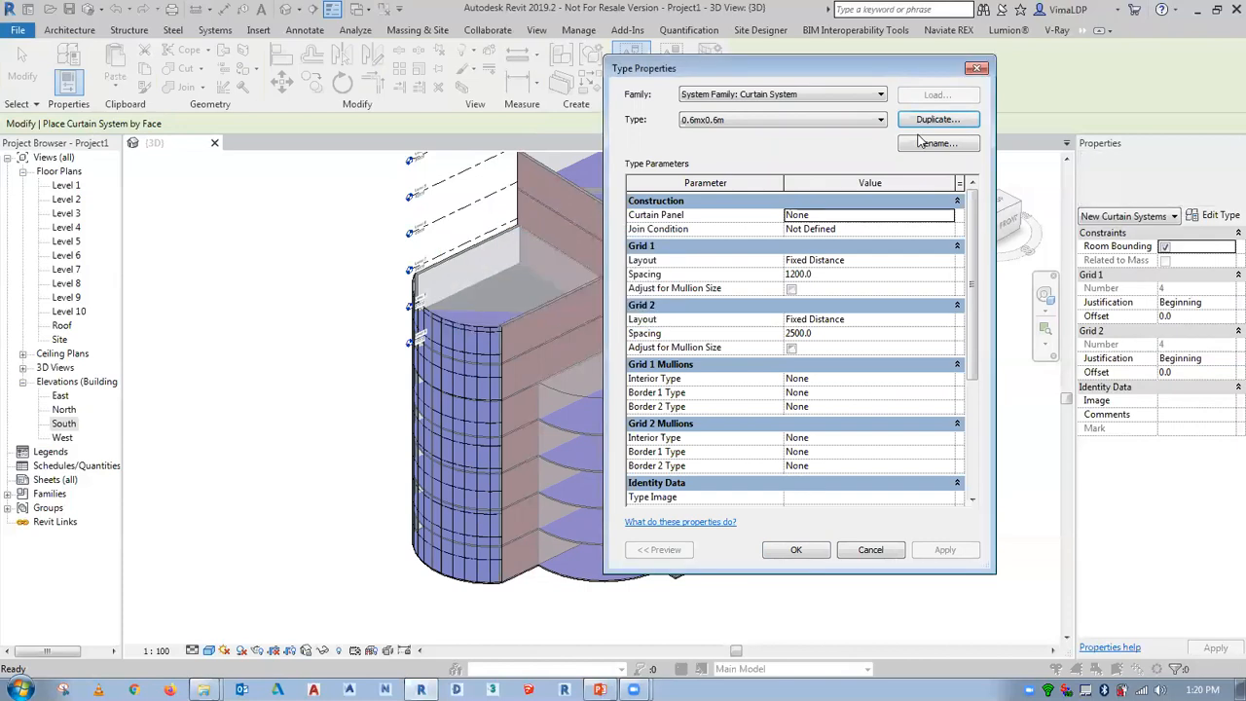
# Set both the Grid 1 and Grid 2 spacing of the 0.6mx0.6m curtain system type to 0.6 m
pyautogui.click(858, 279)
pyautogui.write('0.6m')
pyautogui.press('Return')
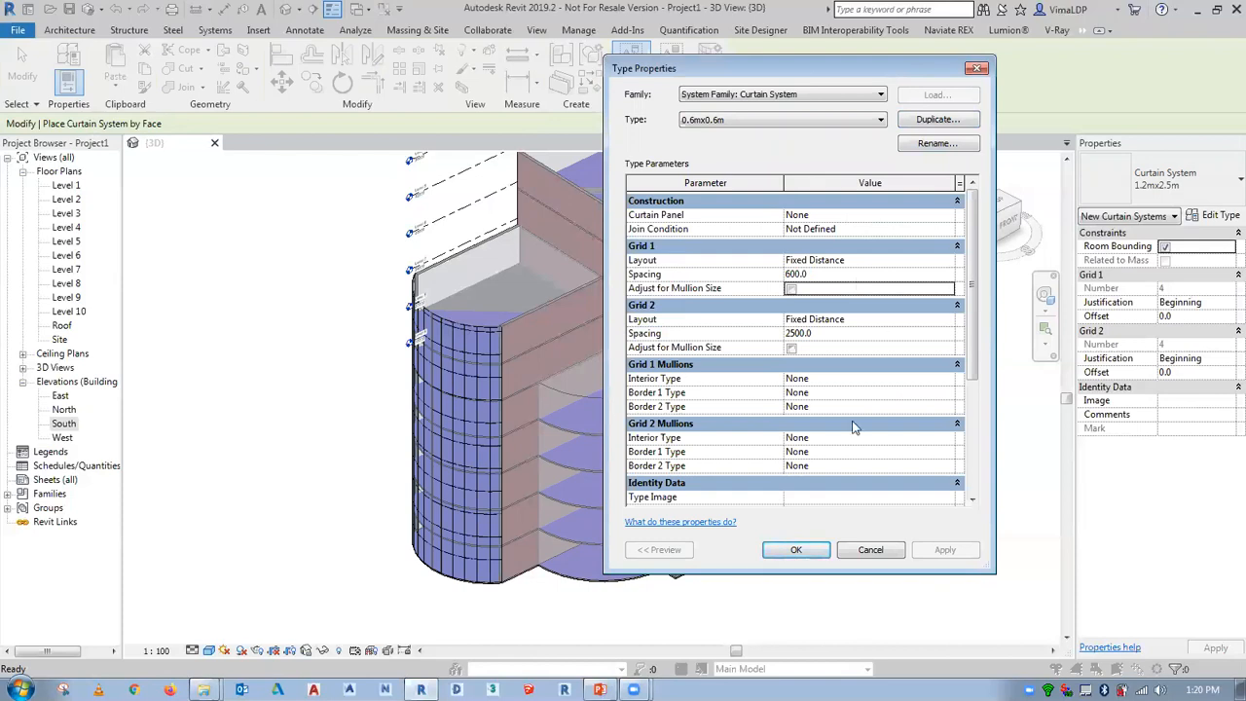
pyautogui.click(858, 336)
pyautogui.write('0.')
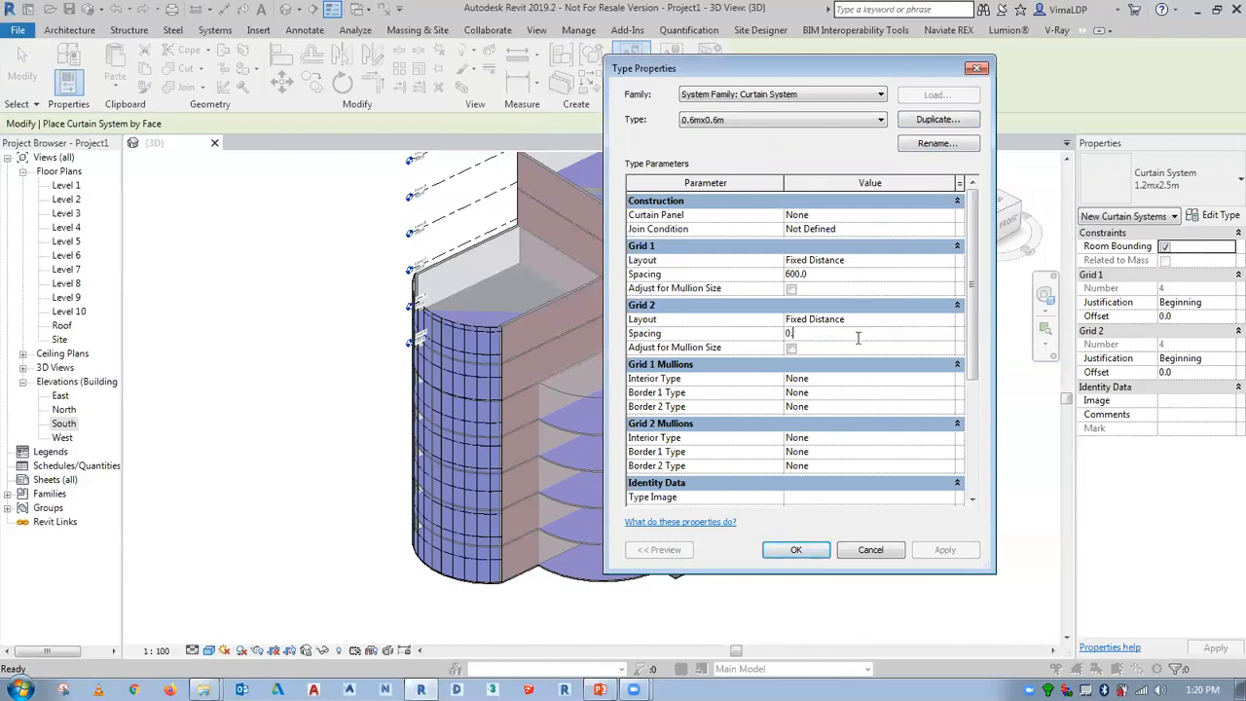
pyautogui.write('6m')
pyautogui.press('Return')
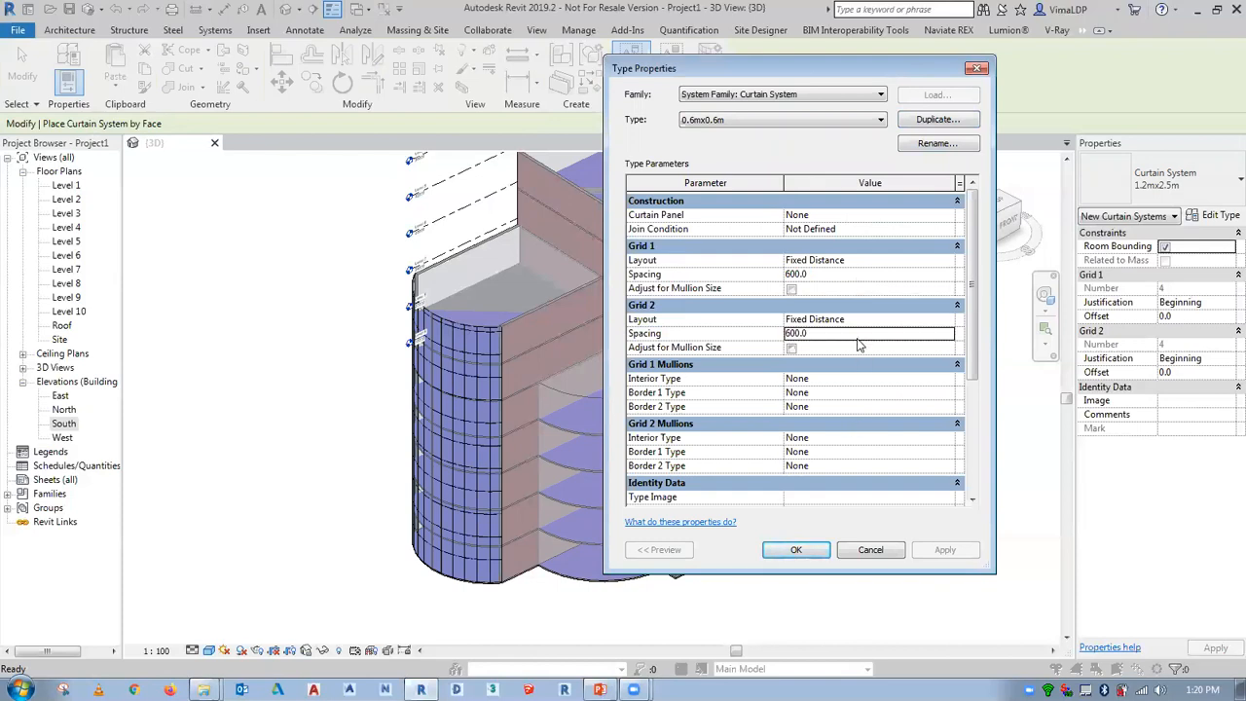
pyautogui.click(820, 550)
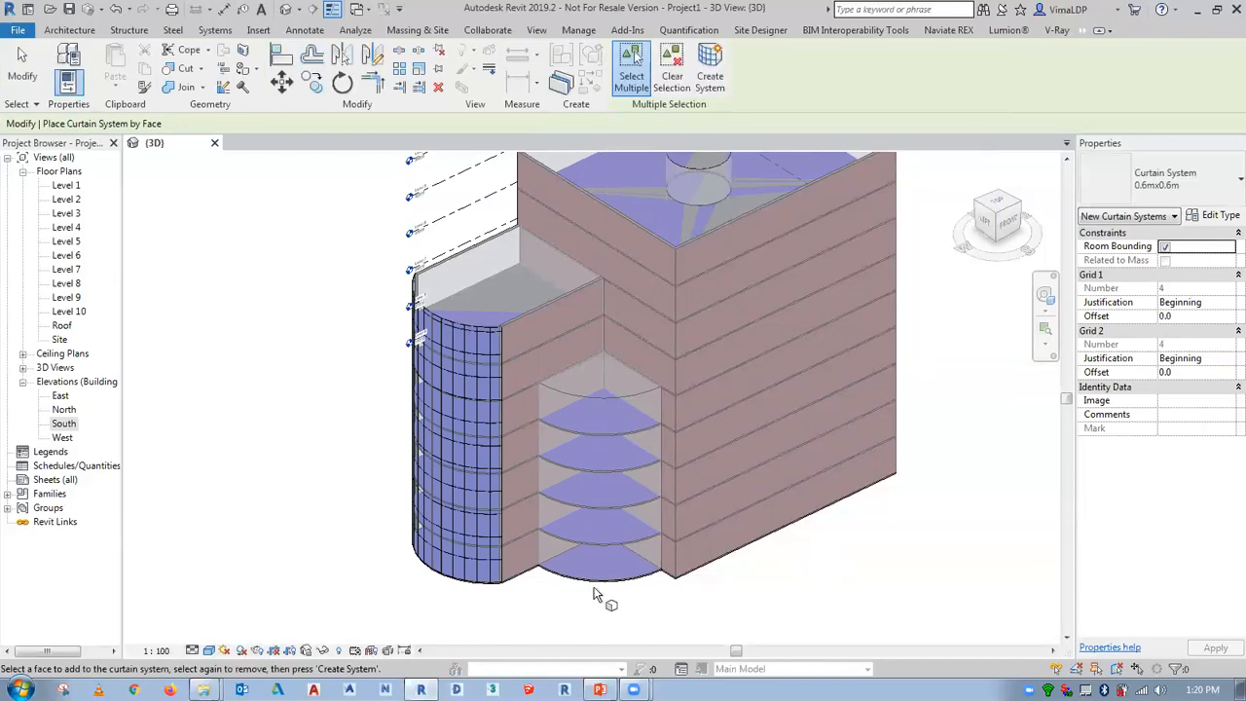
# Create a 0.6mx0.6m curtain system on the curved front of the lowest mass block and leave the command
pyautogui.click(600, 399)
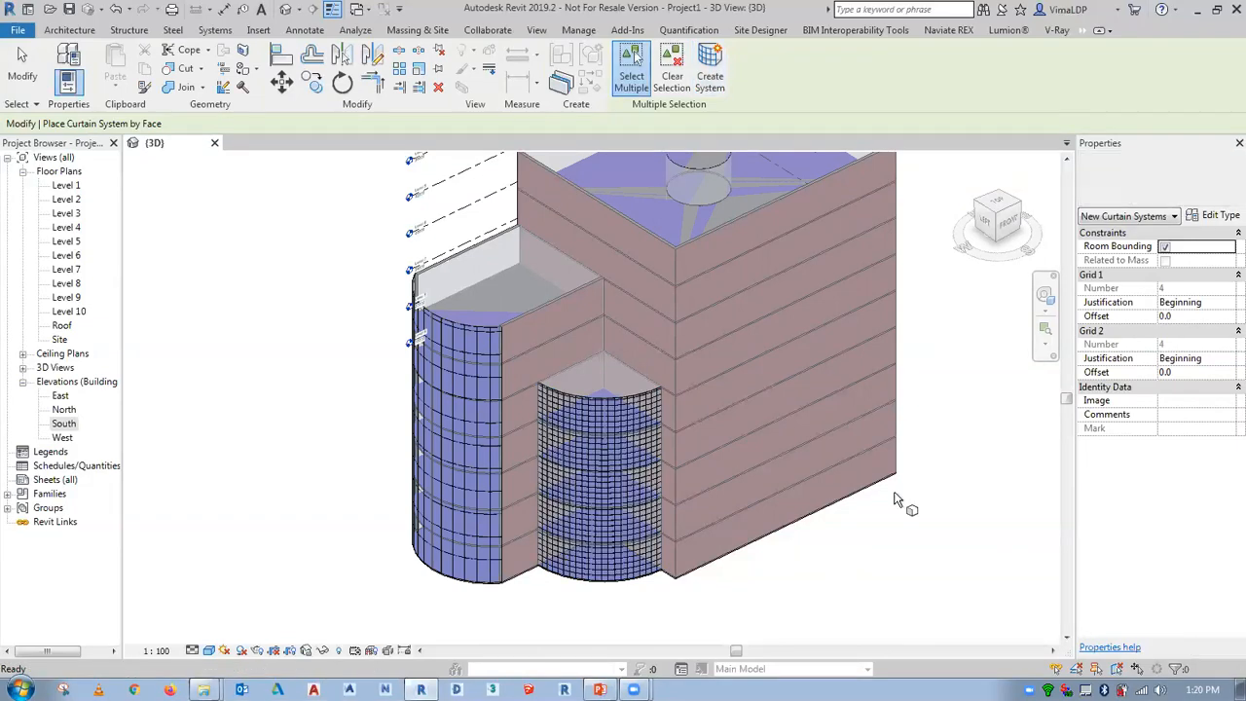
pyautogui.press('Escape')
pyautogui.scroll(-2, 897, 467)
pyautogui.moveTo(900, 496); pyautogui.dragTo(888, 561, button='middle')
pyautogui.scroll(1, 888, 561)
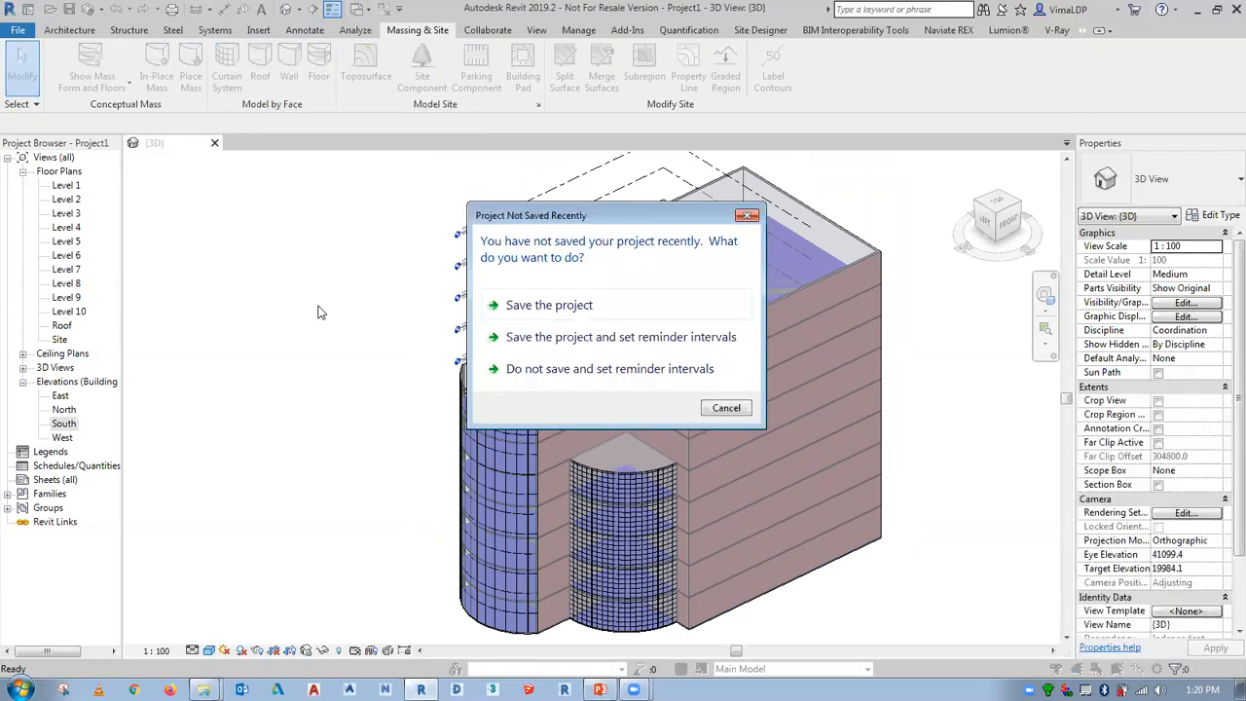
# Dismiss the save reminder and create a Generic - 125mm roof by face on top of the tallest block
pyautogui.click(735, 413)
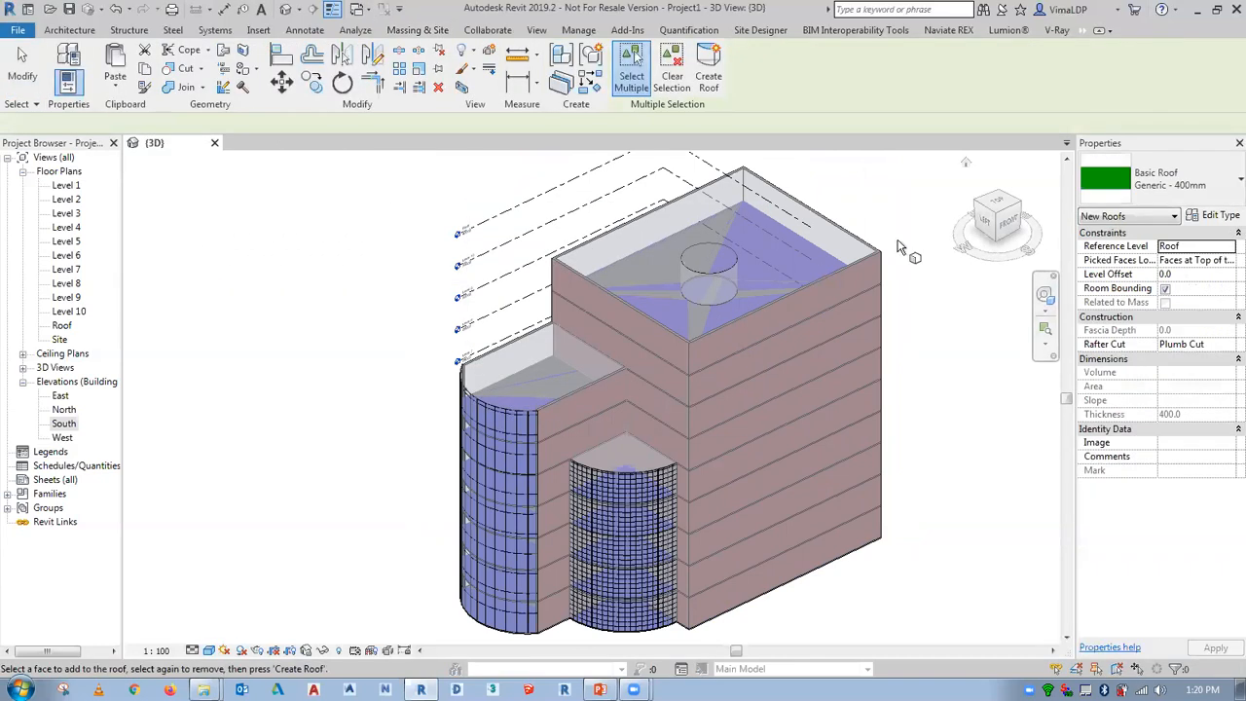
pyautogui.click(1174, 187)
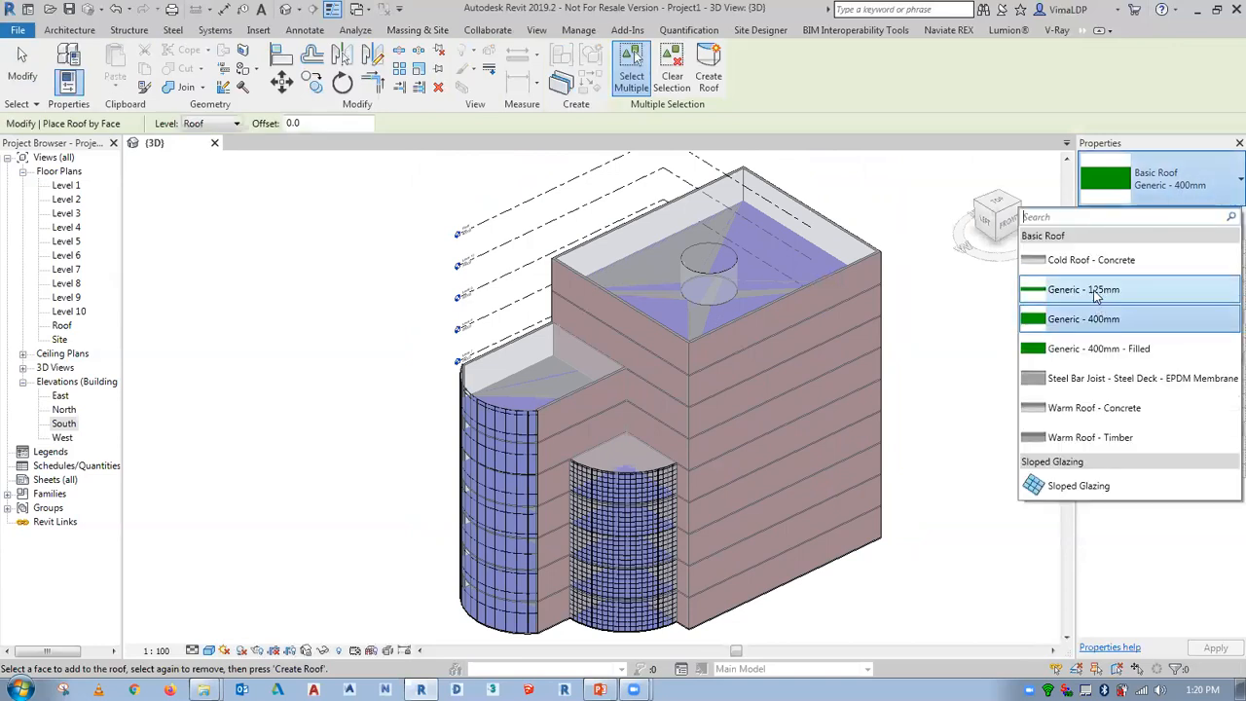
pyautogui.click(1091, 291)
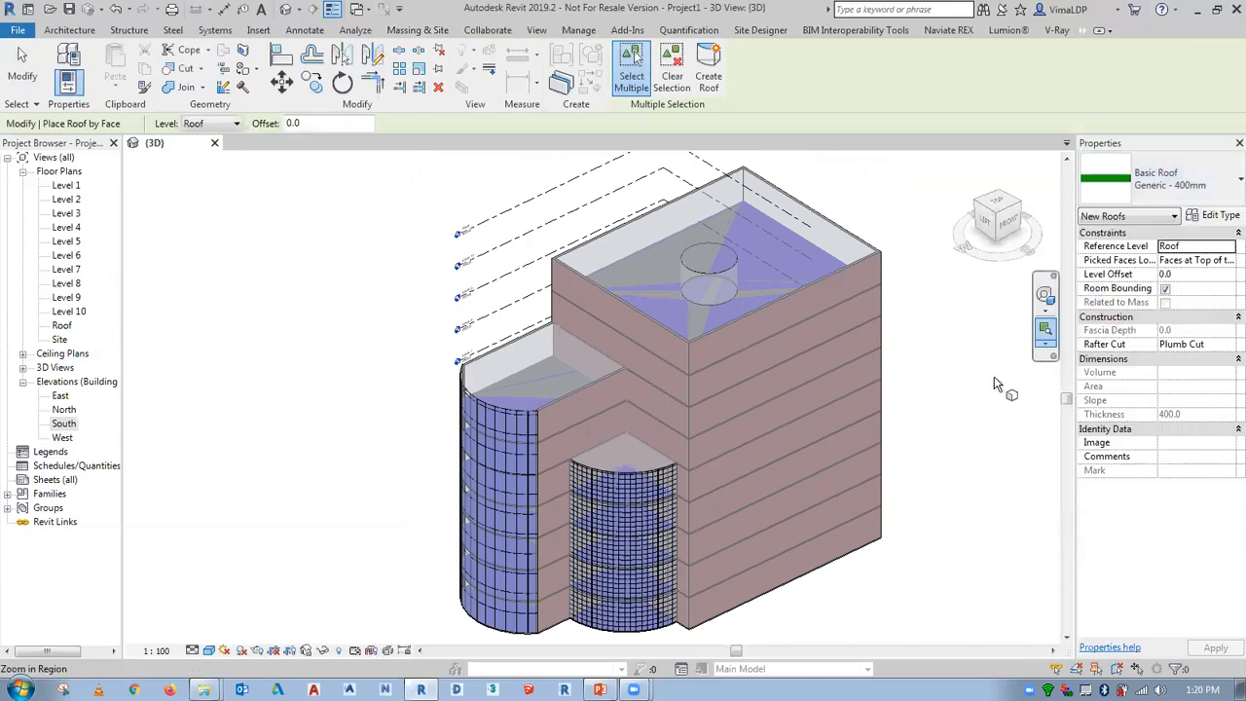
pyautogui.click(812, 205)
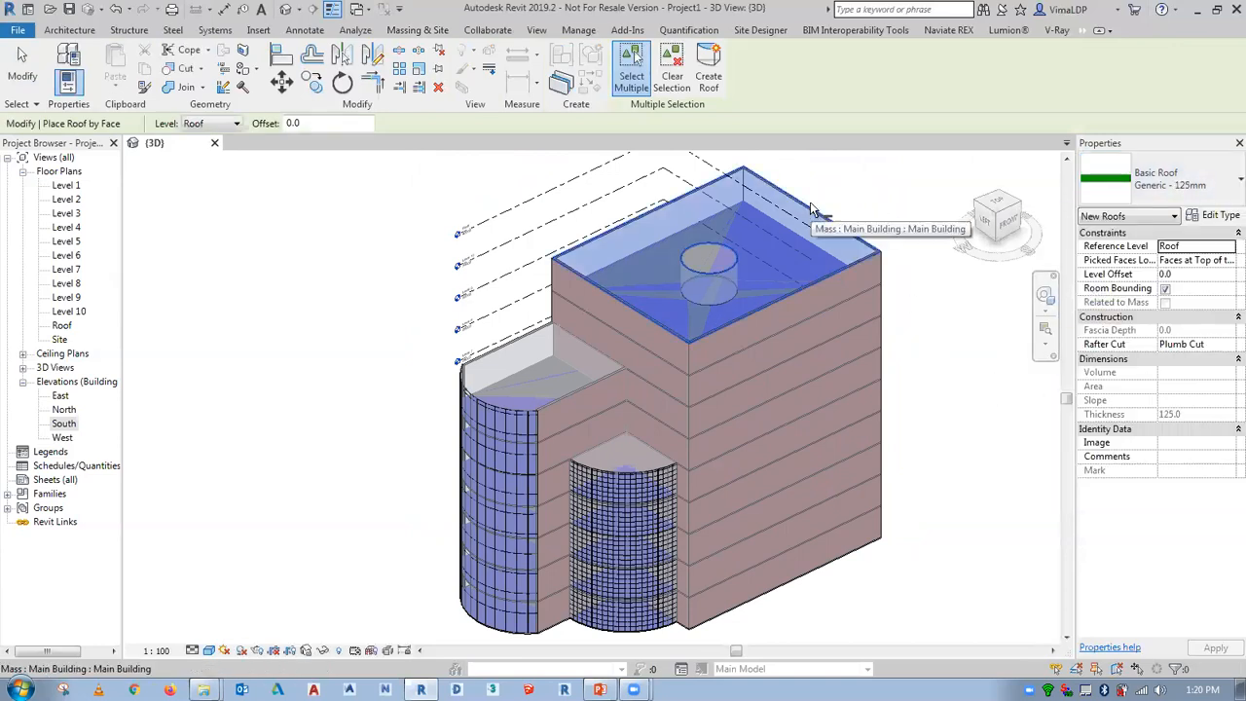
pyautogui.click(709, 76)
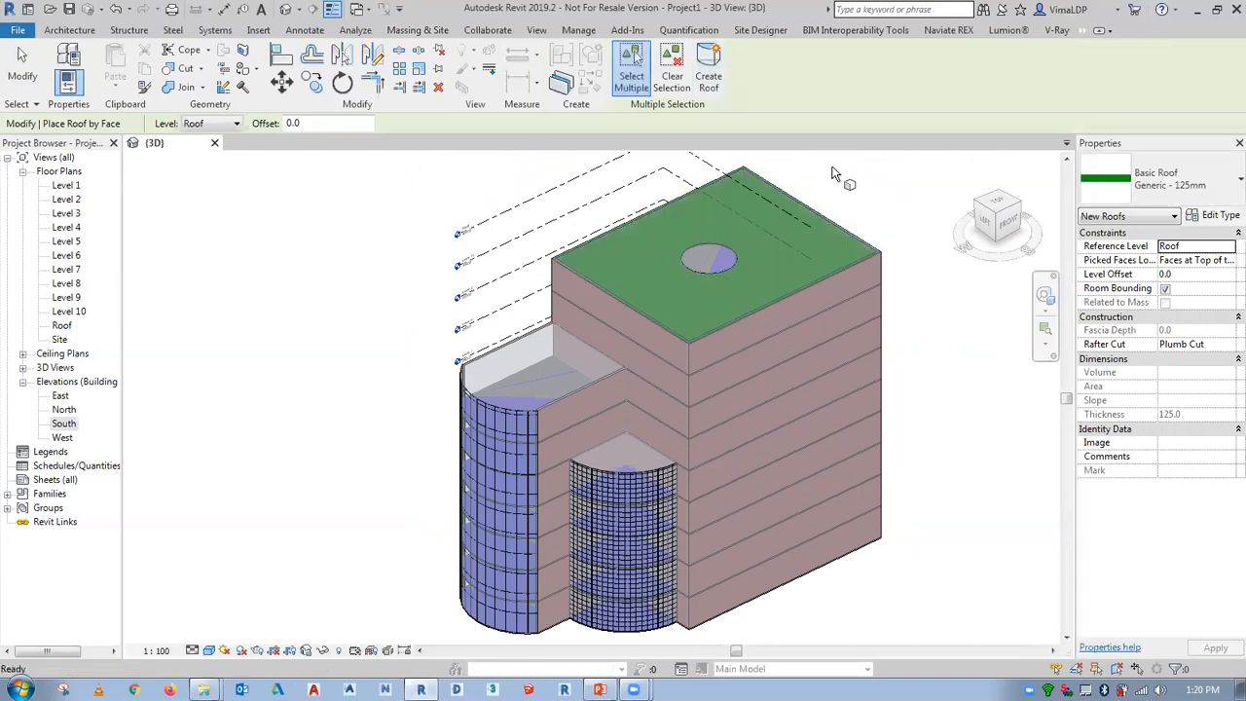
# Create Generic - 125mm roofs by face on top of the two lower curved blocks
pyautogui.click(556, 327)
pyautogui.click(715, 64)
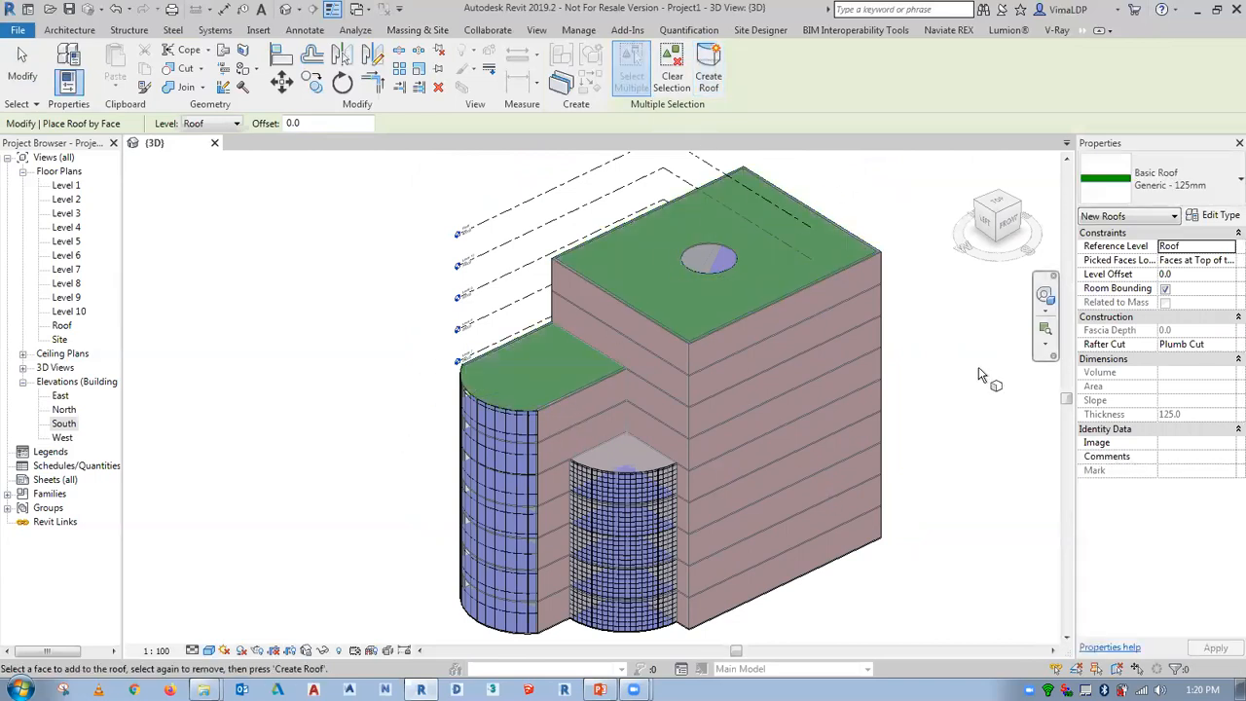
pyautogui.click(636, 437)
pyautogui.click(709, 70)
pyautogui.press('Escape')
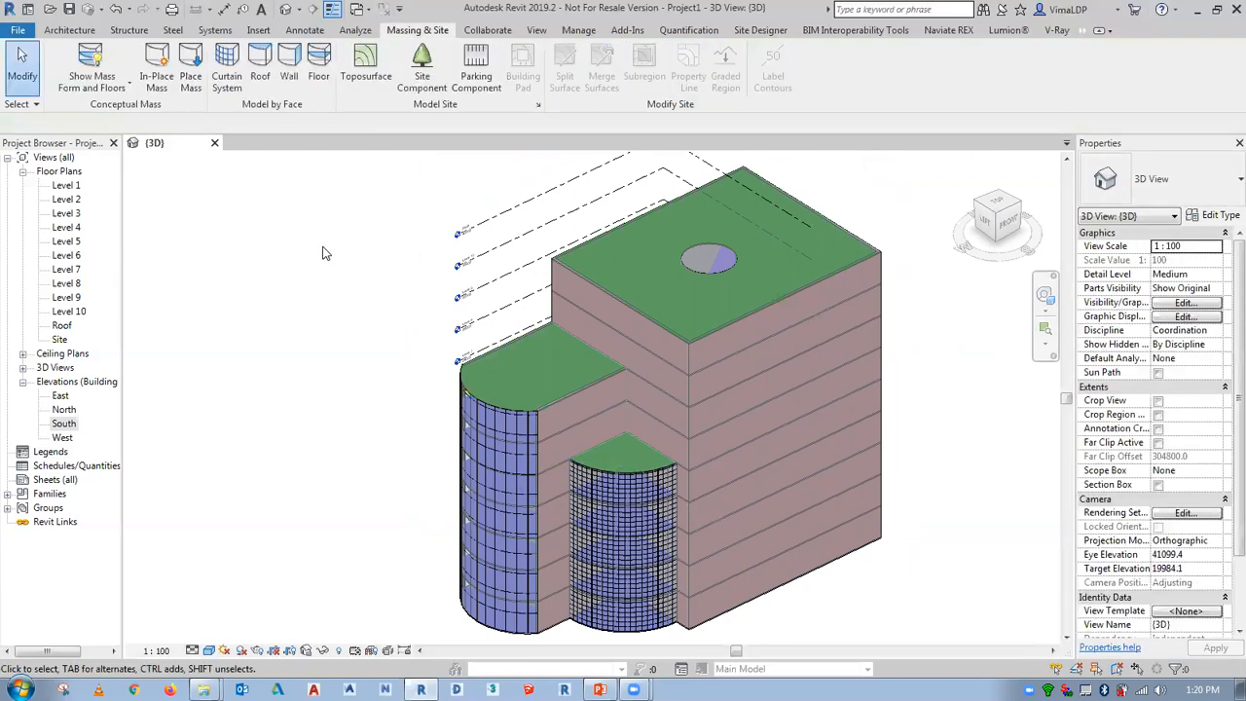
pyautogui.rightClick(303, 243)
pyautogui.click(316, 251)
pyautogui.rightClick(253, 238)
pyautogui.click(277, 244)
# Check the Level 3 floor plan, close it and return to the 3D view of the building
pyautogui.doubleClick(67, 214)
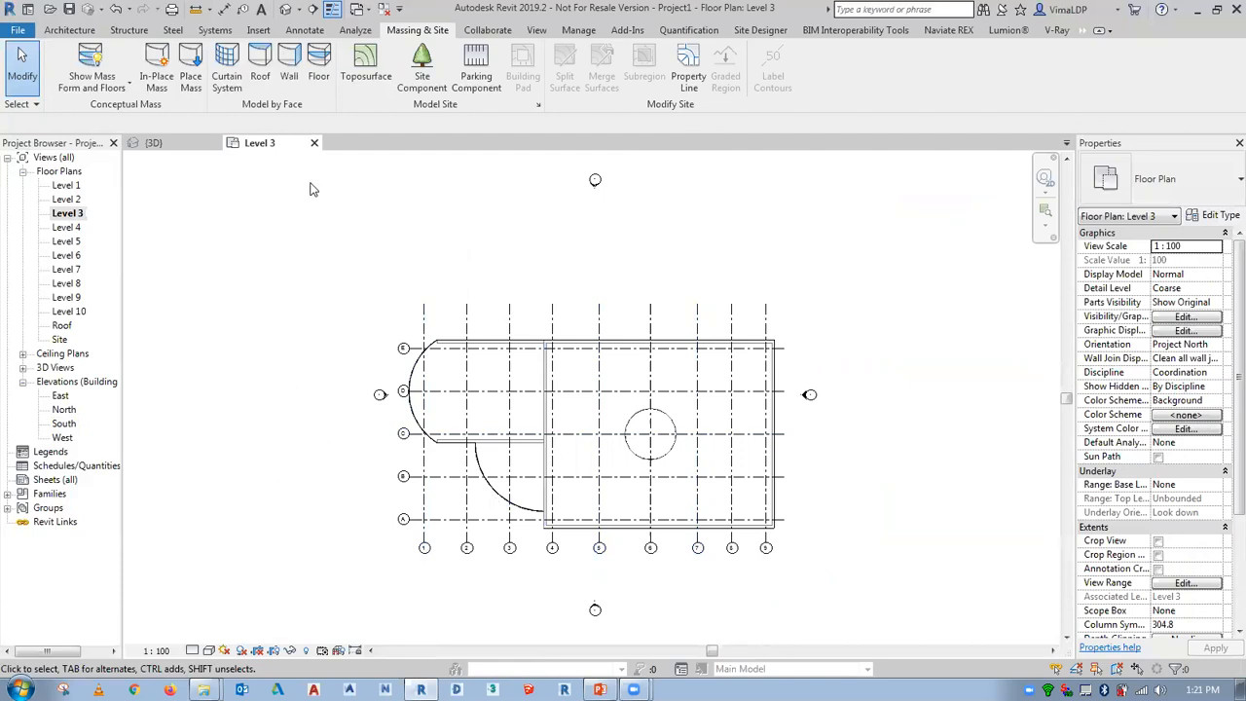
pyautogui.click(313, 142)
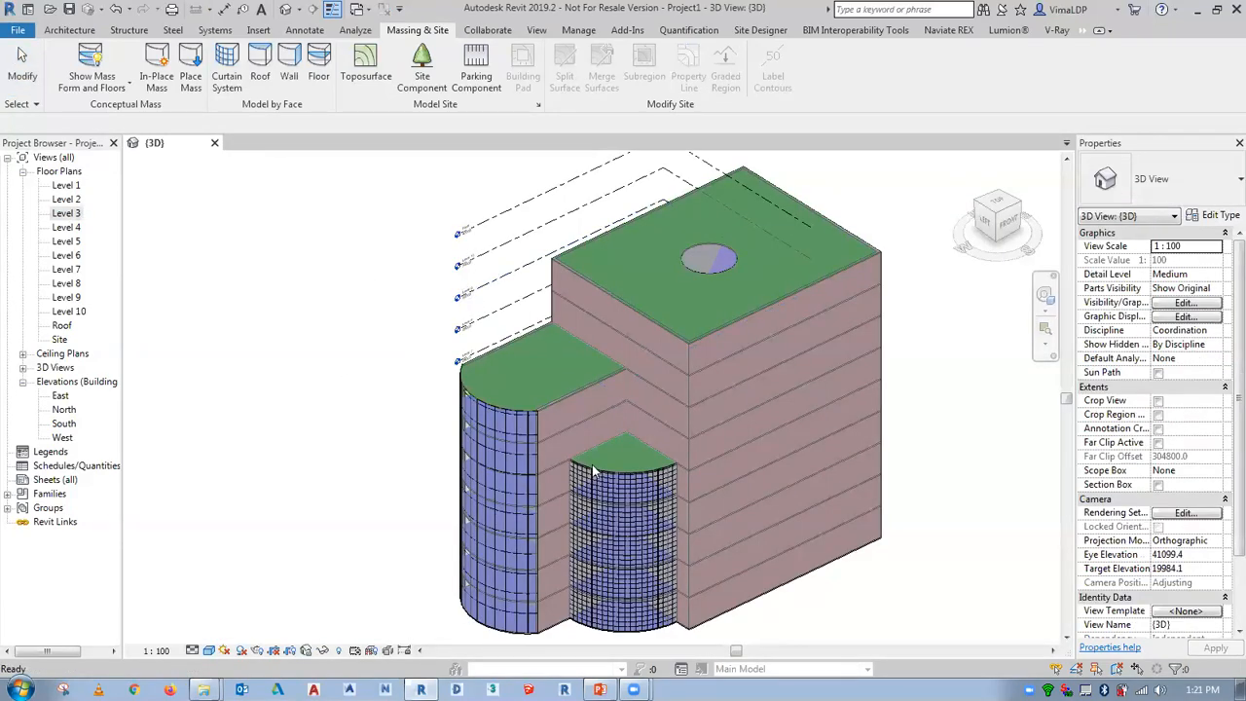
pyautogui.scroll(-1, 833, 375)
pyautogui.scroll(1, 930, 409)
pyautogui.moveTo(940, 378); pyautogui.dragTo(929, 400, button='middle')
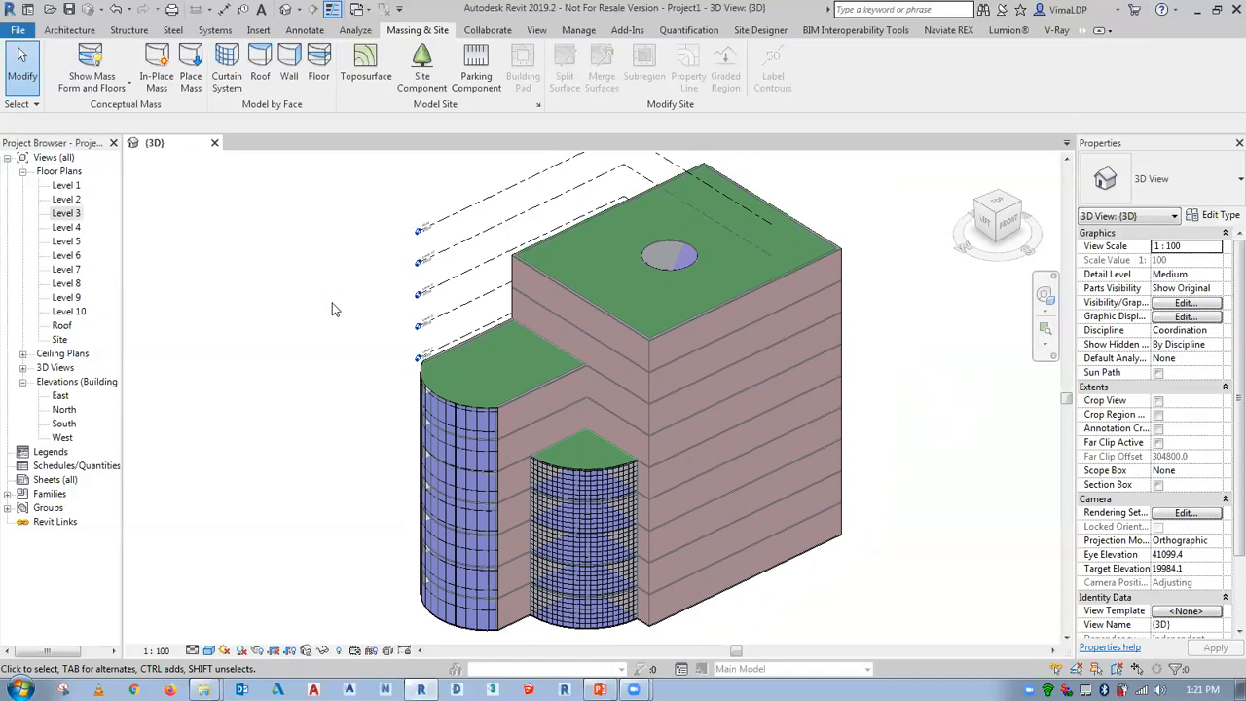
# Hide the Curtain Panels, Curtain Systems and Floors categories in the 3D view's visibility overrides
pyautogui.press('v')
pyautogui.press('g')
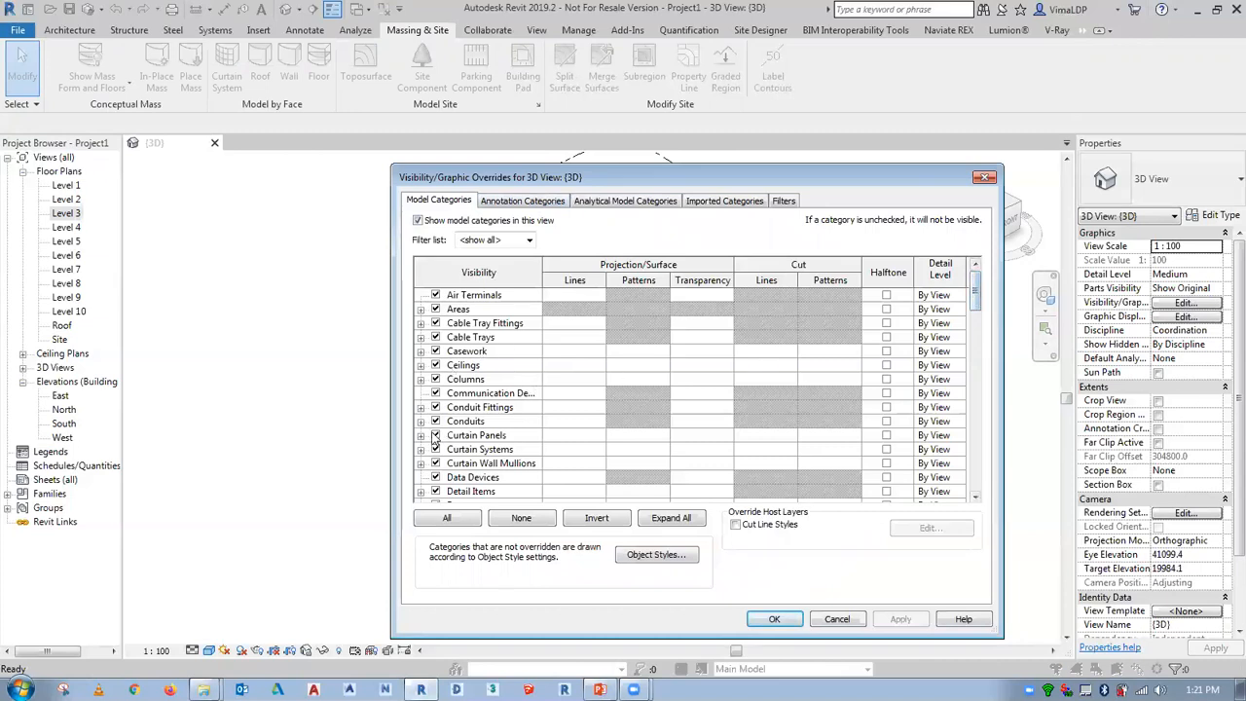
pyautogui.scroll(-1, 424, 423)
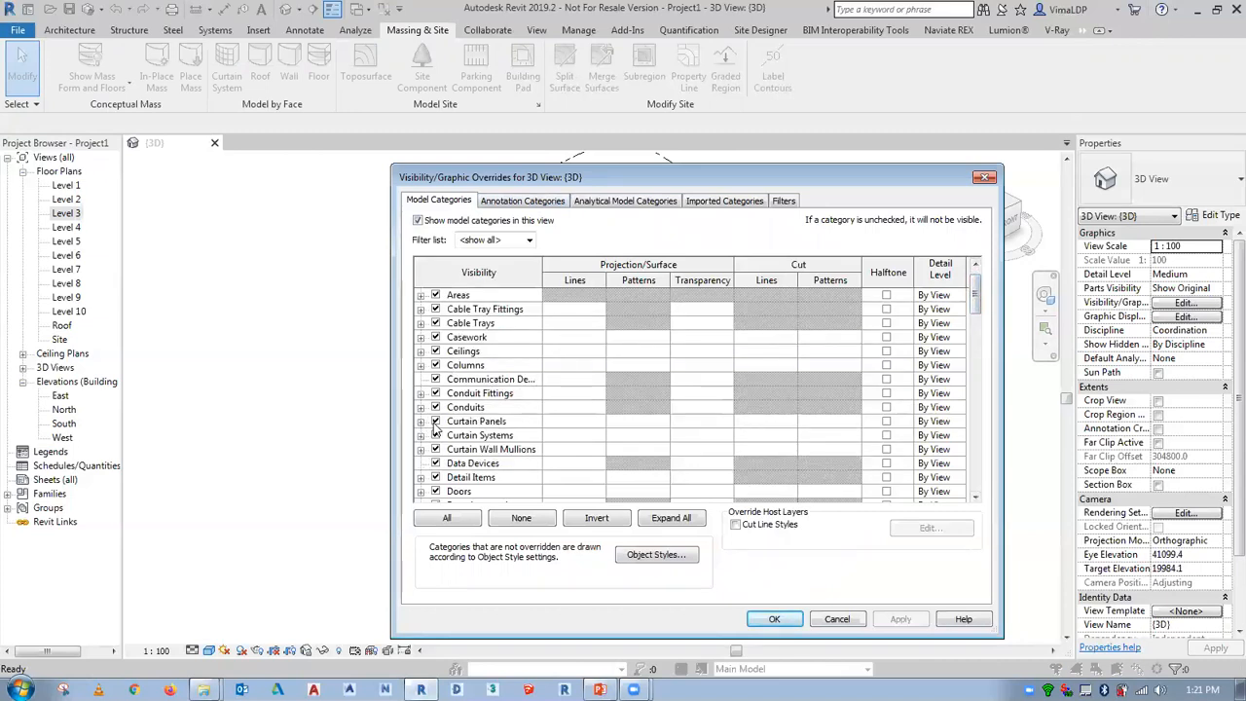
pyautogui.click(436, 421)
pyautogui.click(438, 435)
pyautogui.scroll(-1, 437, 452)
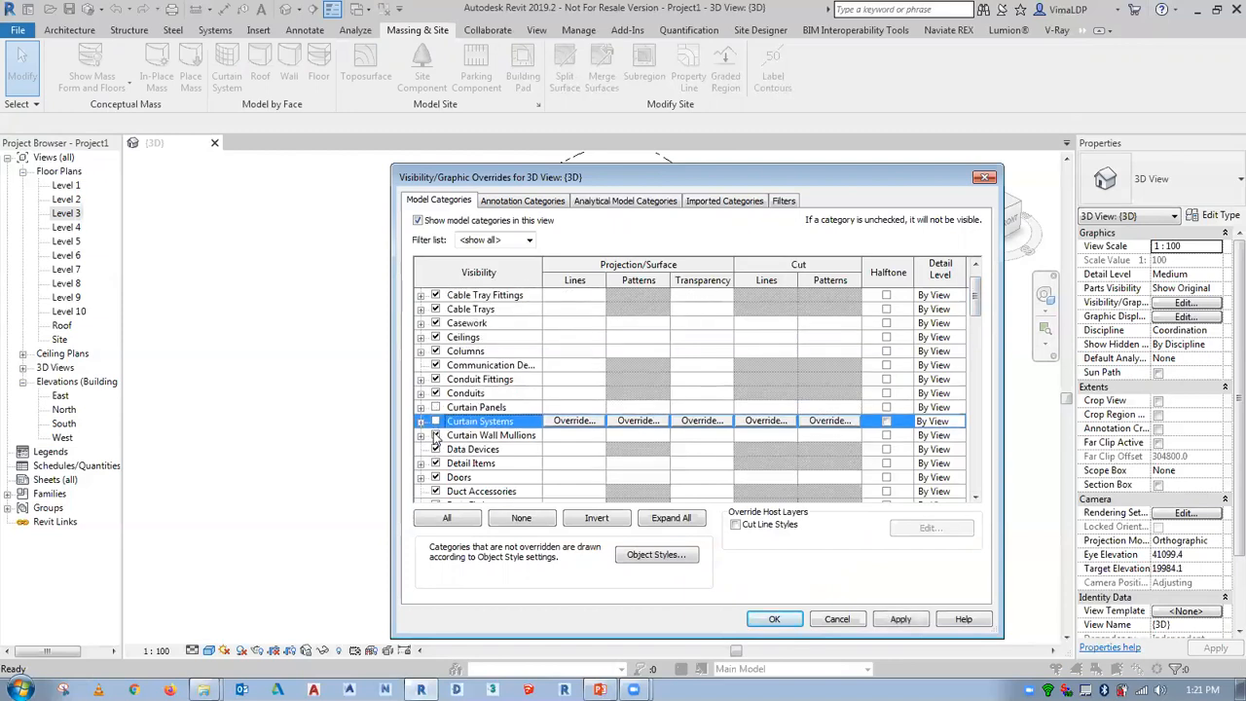
pyautogui.scroll(-5, 437, 448)
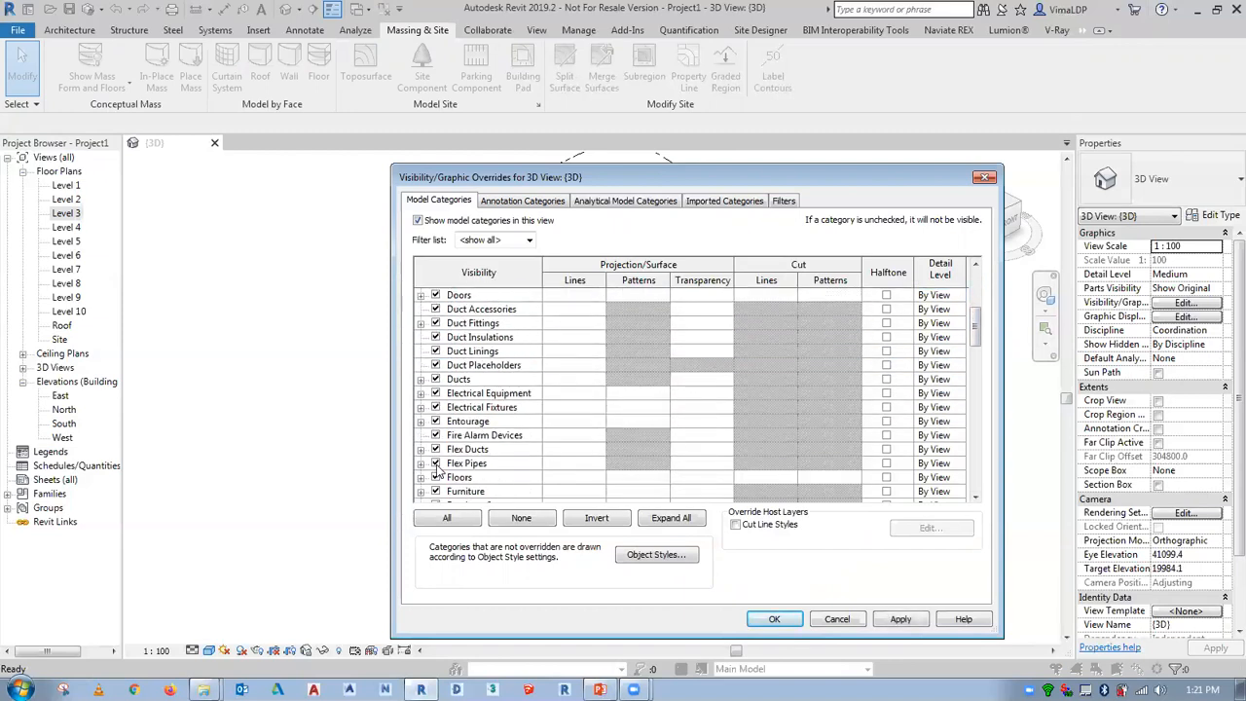
pyautogui.scroll(-1, 437, 470)
pyautogui.click(436, 449)
# Hide the Roofs and Walls categories as well and apply the visibility overrides, leaving the mass displayed in 3D
pyautogui.scroll(-3, 440, 458)
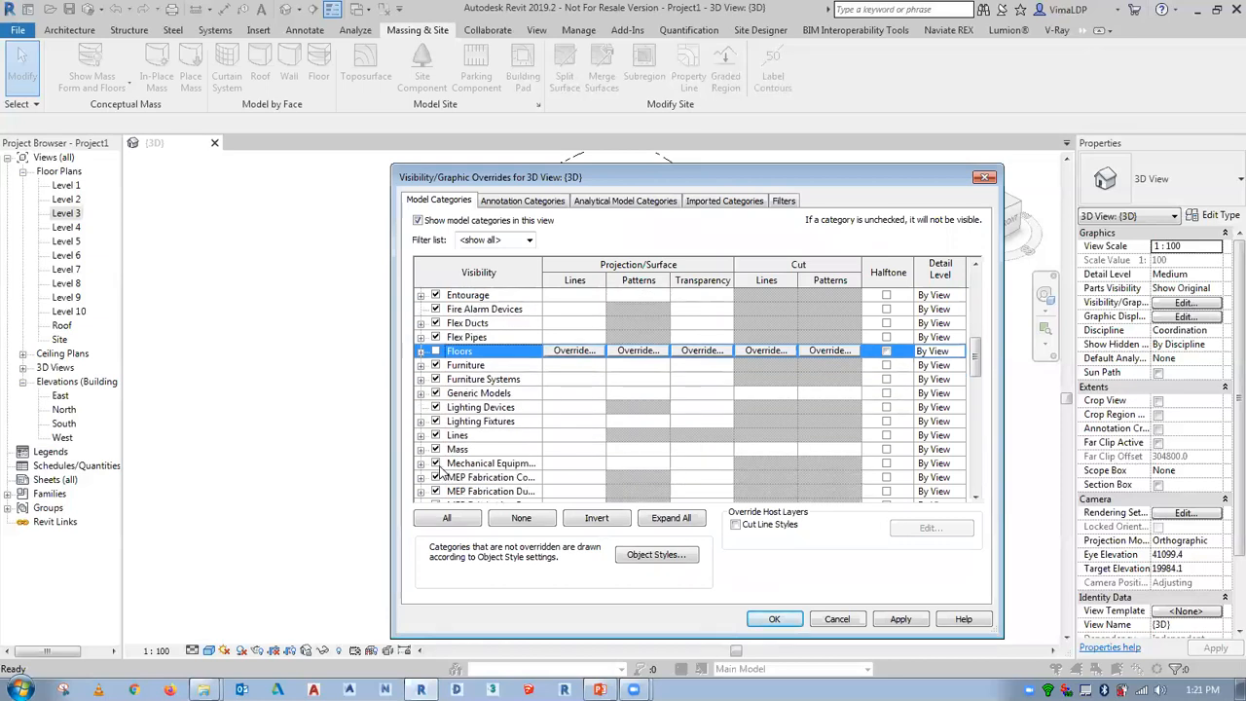
pyautogui.scroll(-4, 435, 465)
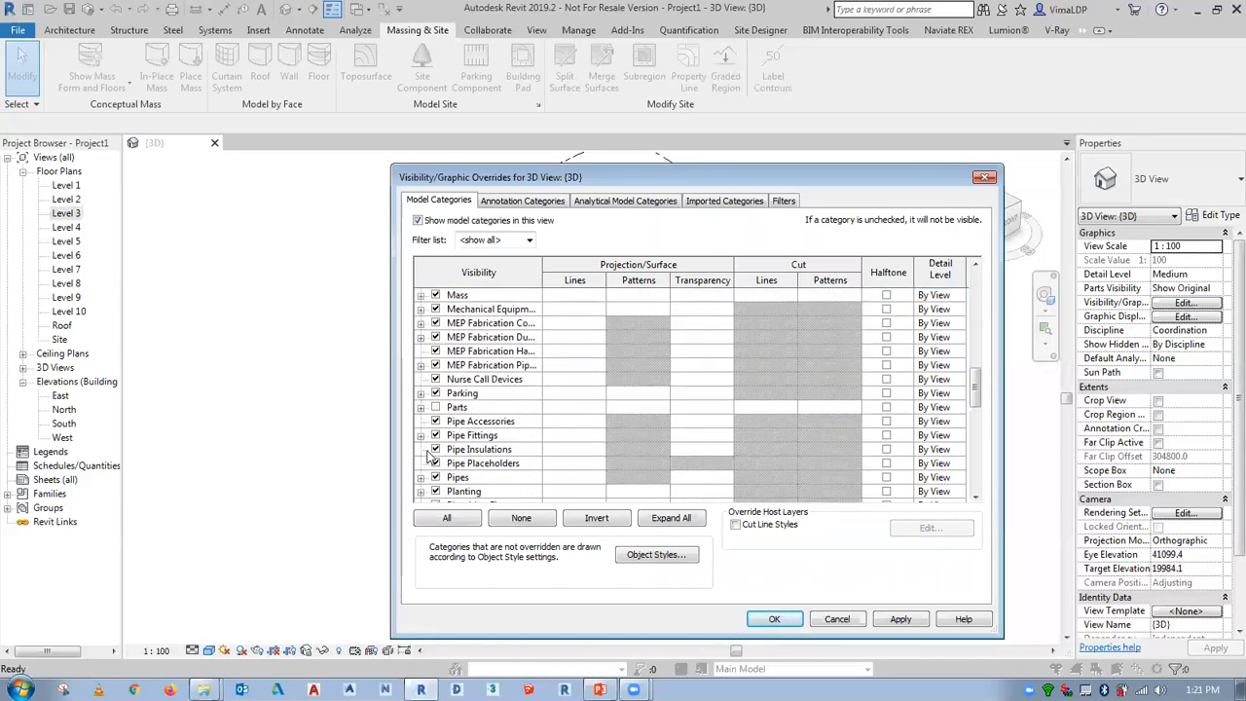
pyautogui.scroll(-2, 429, 457)
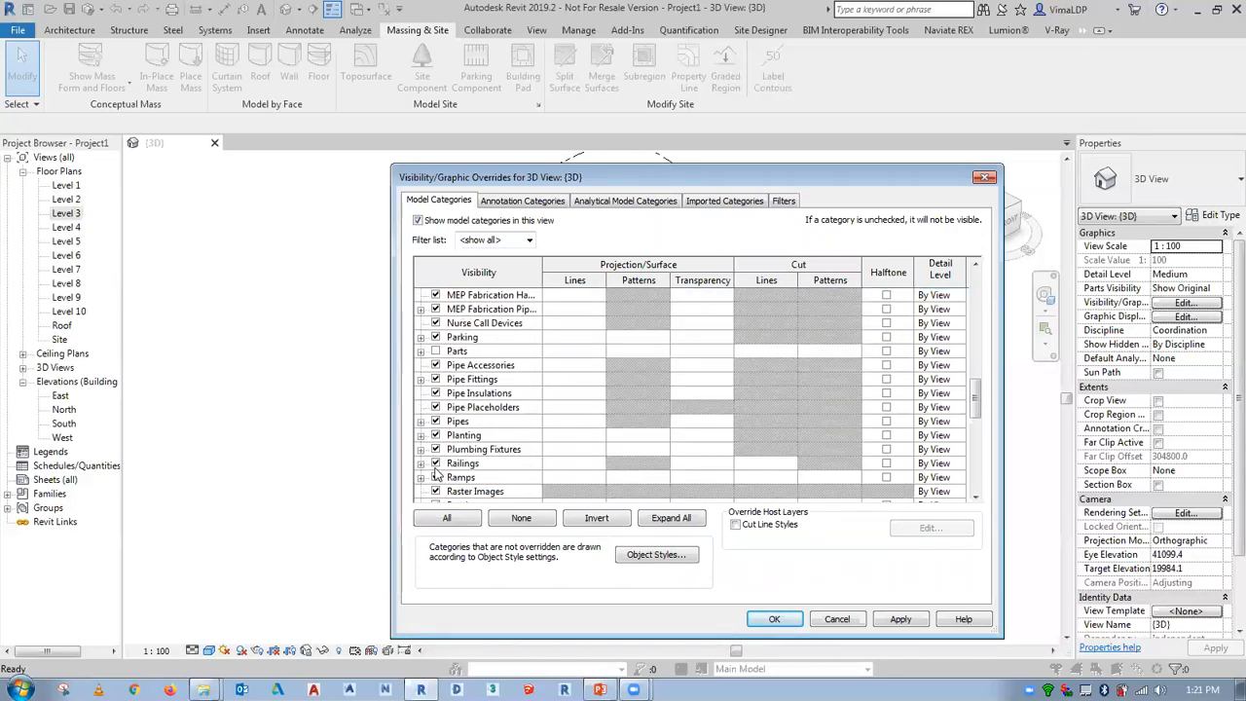
pyautogui.scroll(-1, 439, 469)
pyautogui.click(436, 478)
pyautogui.scroll(-7, 438, 473)
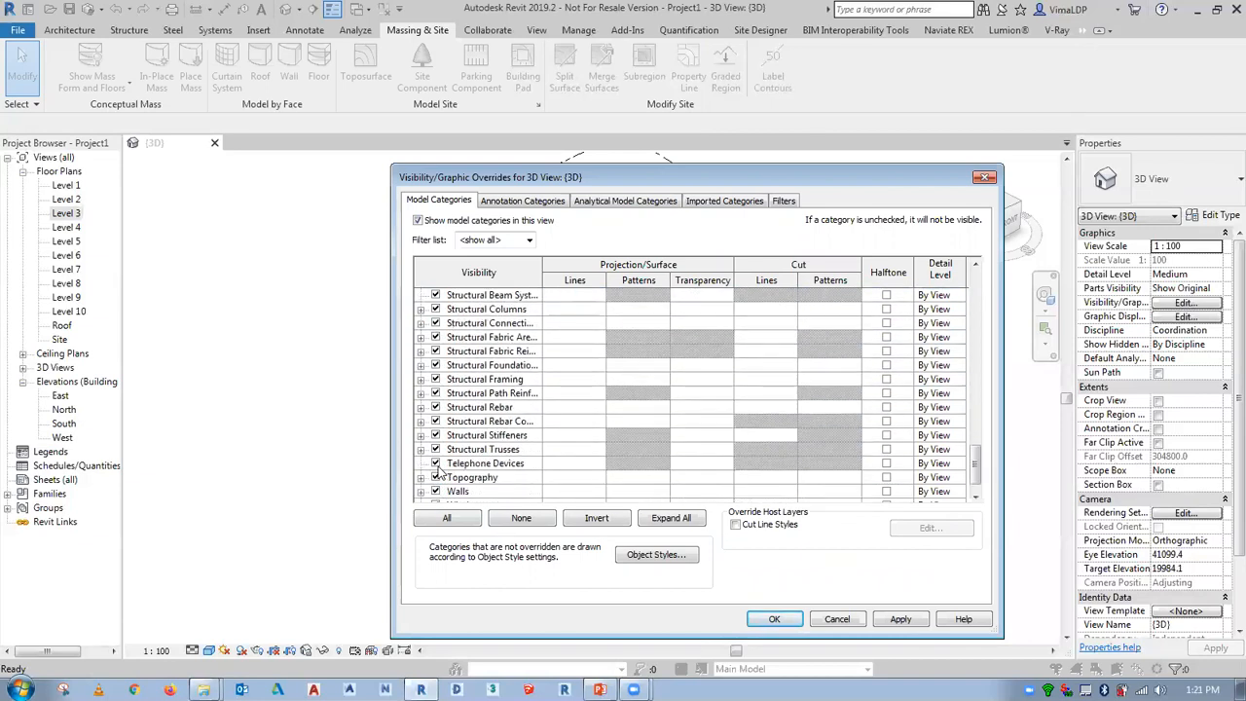
pyautogui.scroll(-1, 438, 477)
pyautogui.click(439, 466)
pyautogui.click(775, 620)
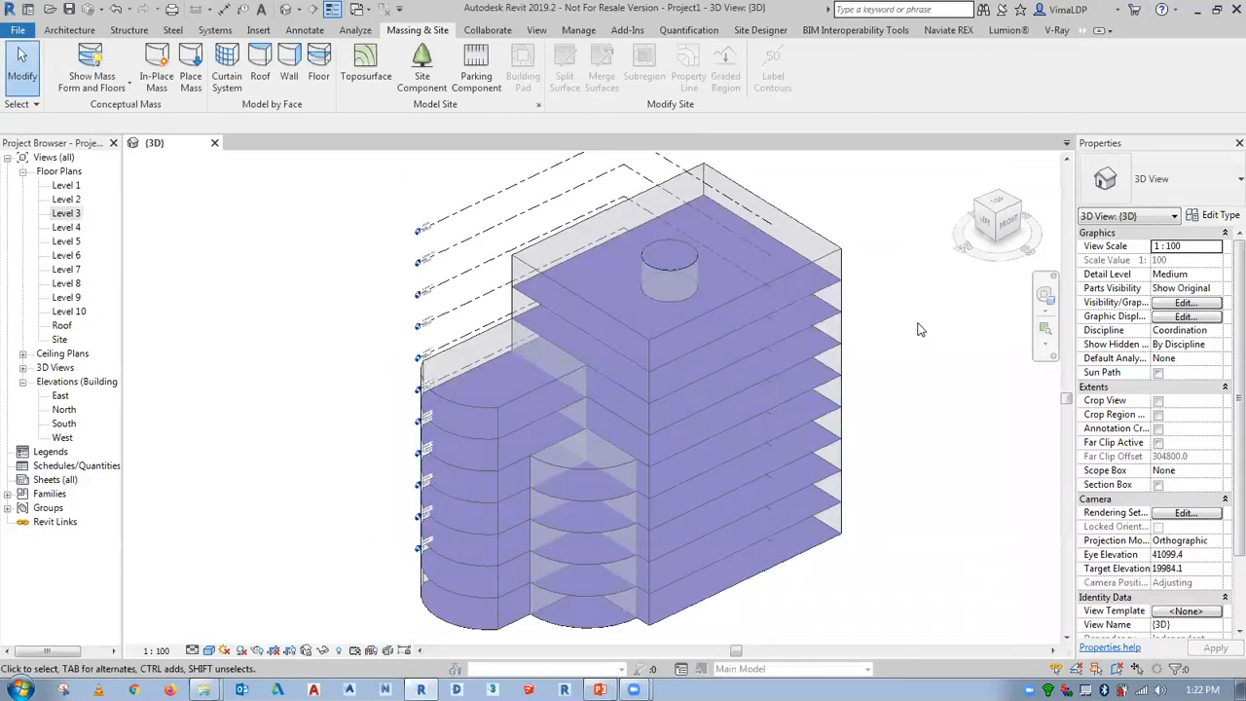
pyautogui.scroll(-2, 921, 330)
pyautogui.moveTo(918, 335); pyautogui.dragTo(861, 360, button='middle')
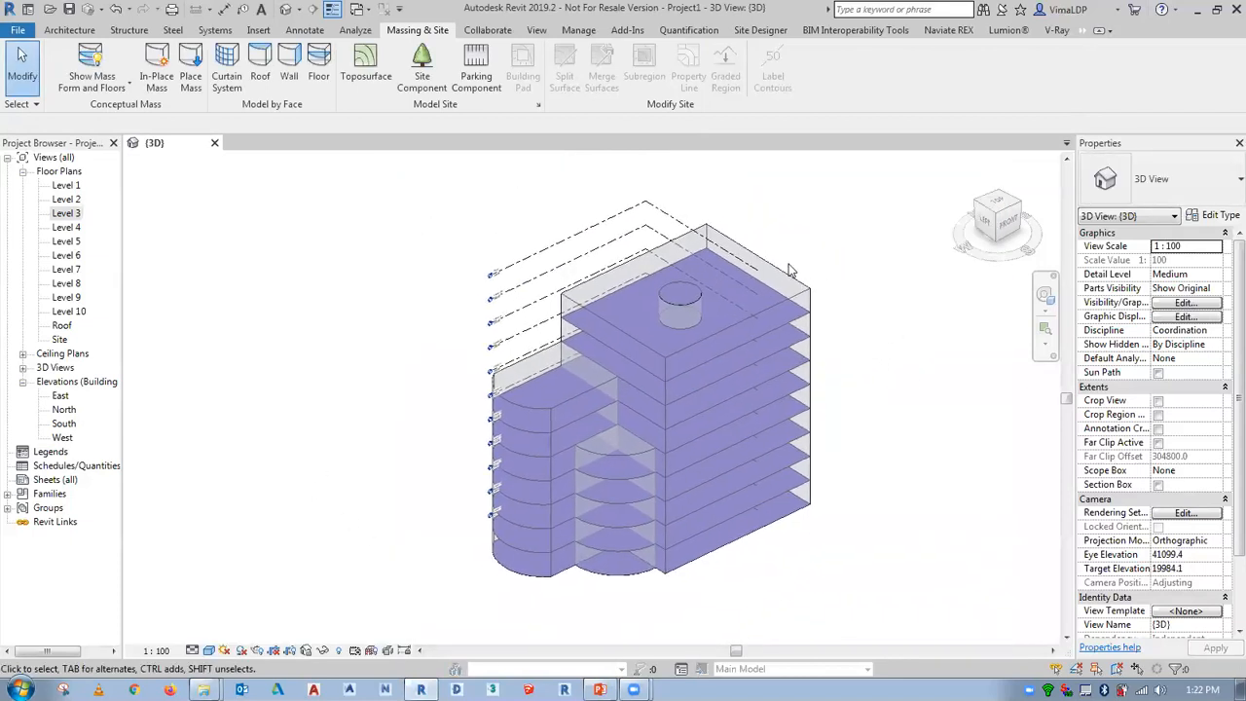
# Edit the building mass in place and raise the main block's outer top edge to 40000, removing the unsatisfied constraints
pyautogui.click(785, 275)
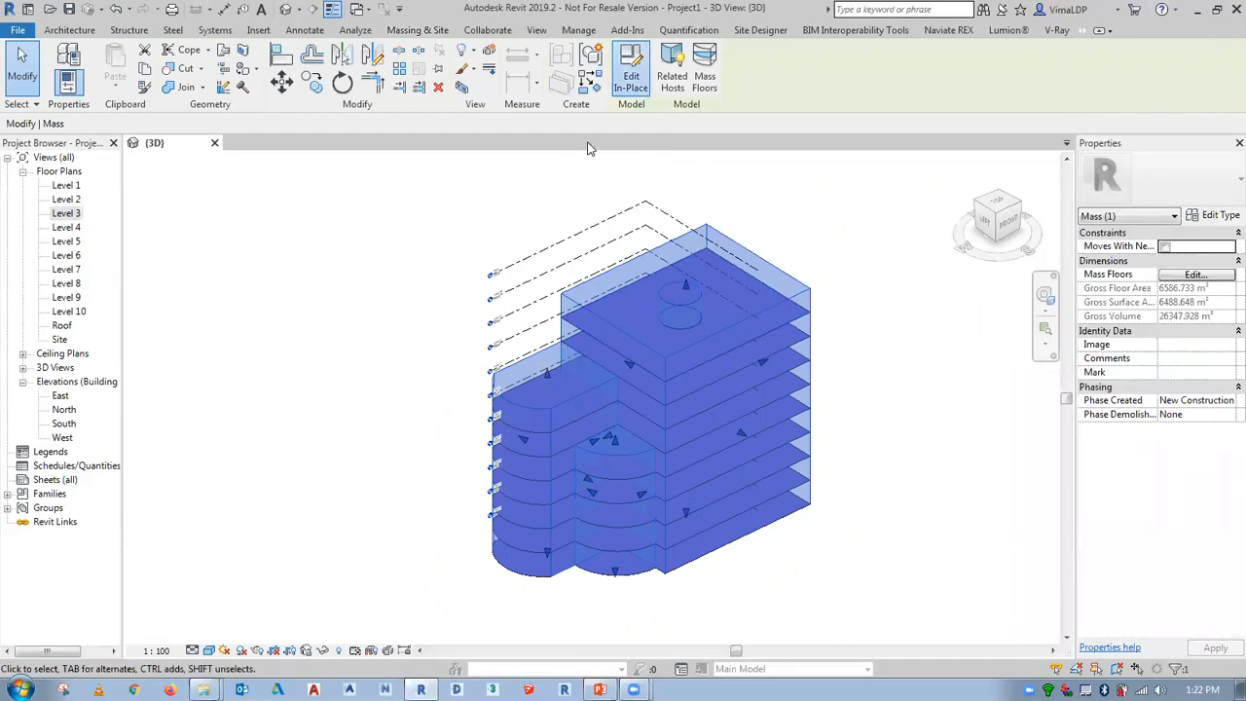
pyautogui.doubleClick(719, 230)
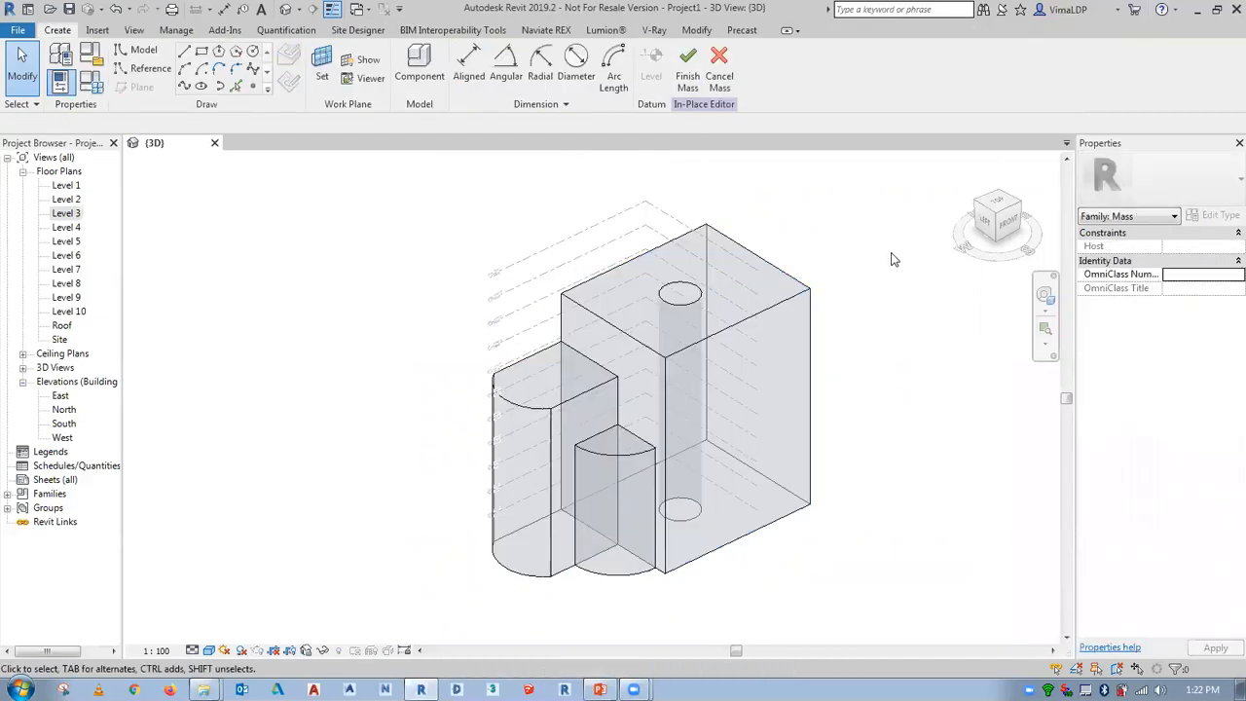
pyautogui.moveTo(890, 276); pyautogui.dragTo(887, 305, button='middle')
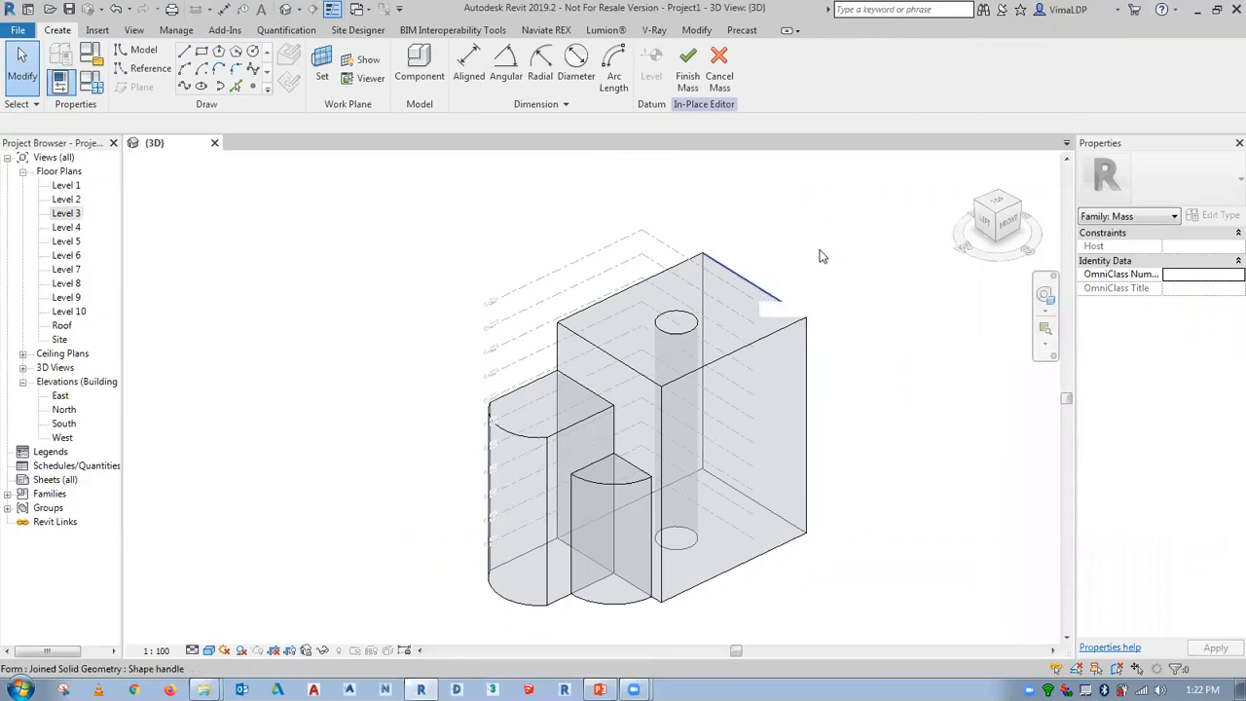
pyautogui.click(794, 308)
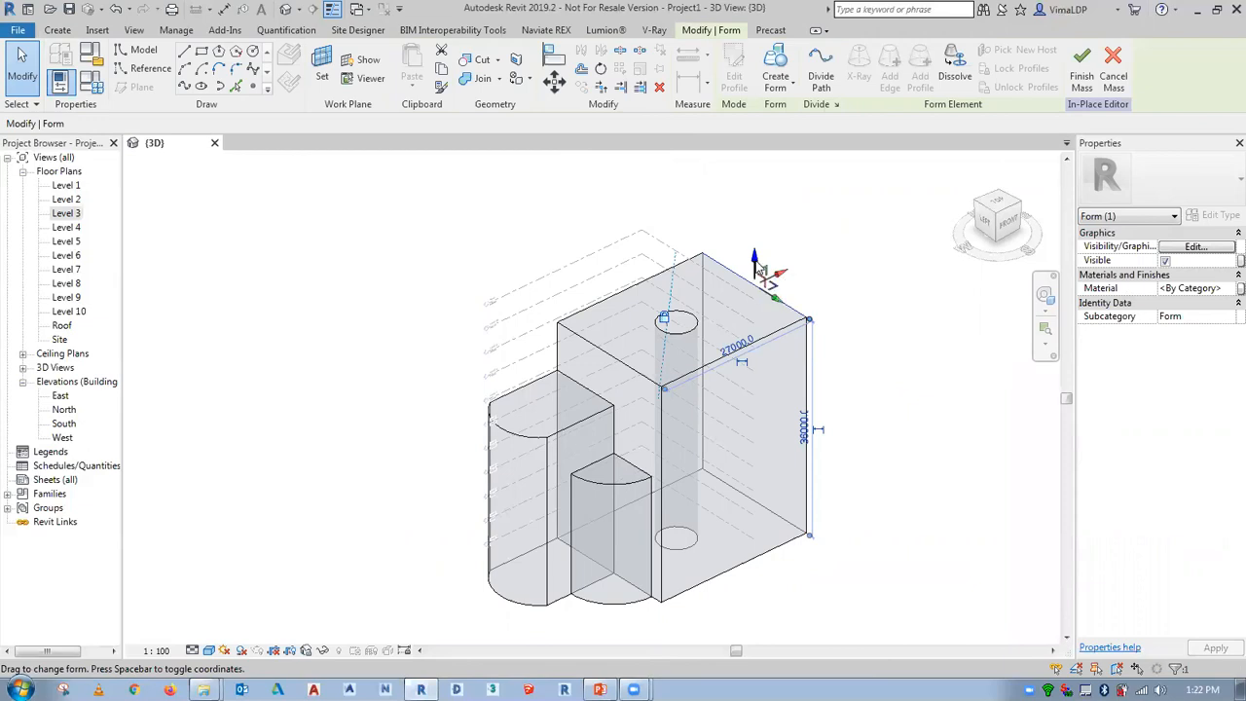
pyautogui.moveTo(760, 271); pyautogui.dragTo(750, 234)
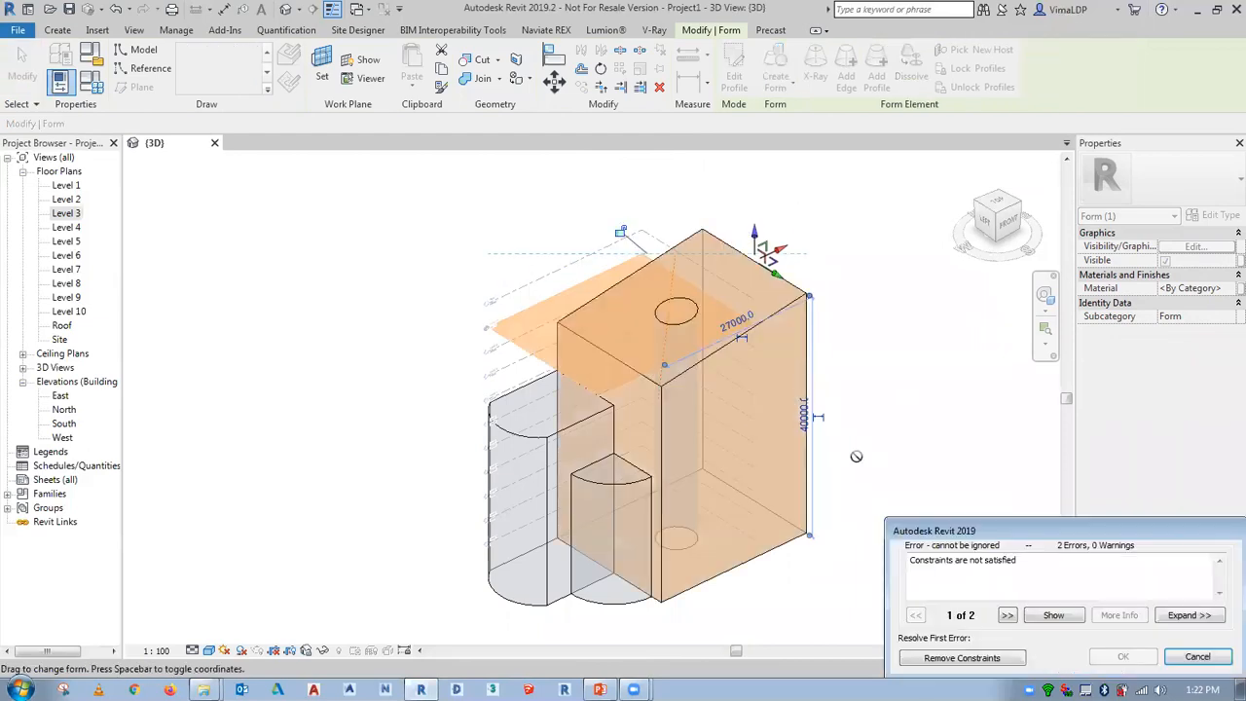
pyautogui.click(984, 660)
pyautogui.click(873, 269)
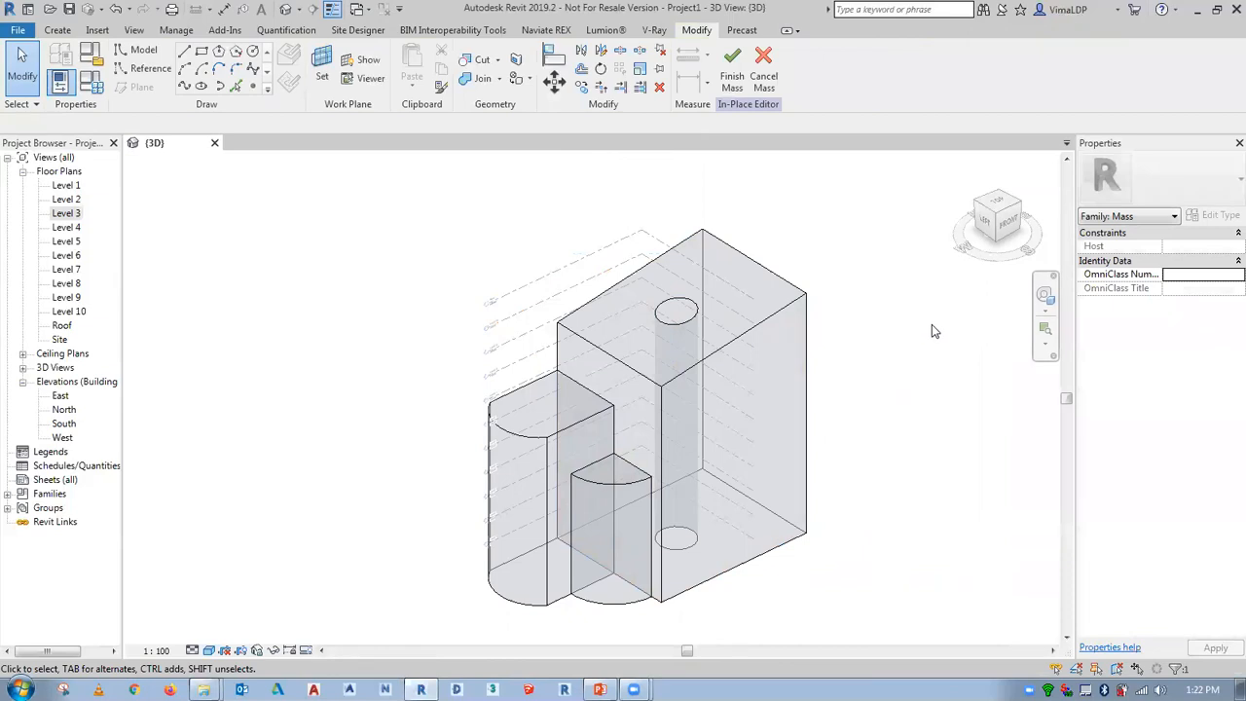
# Scale the top face of the small curved block numerically by 1.5 about its inner corner
pyautogui.click(606, 479)
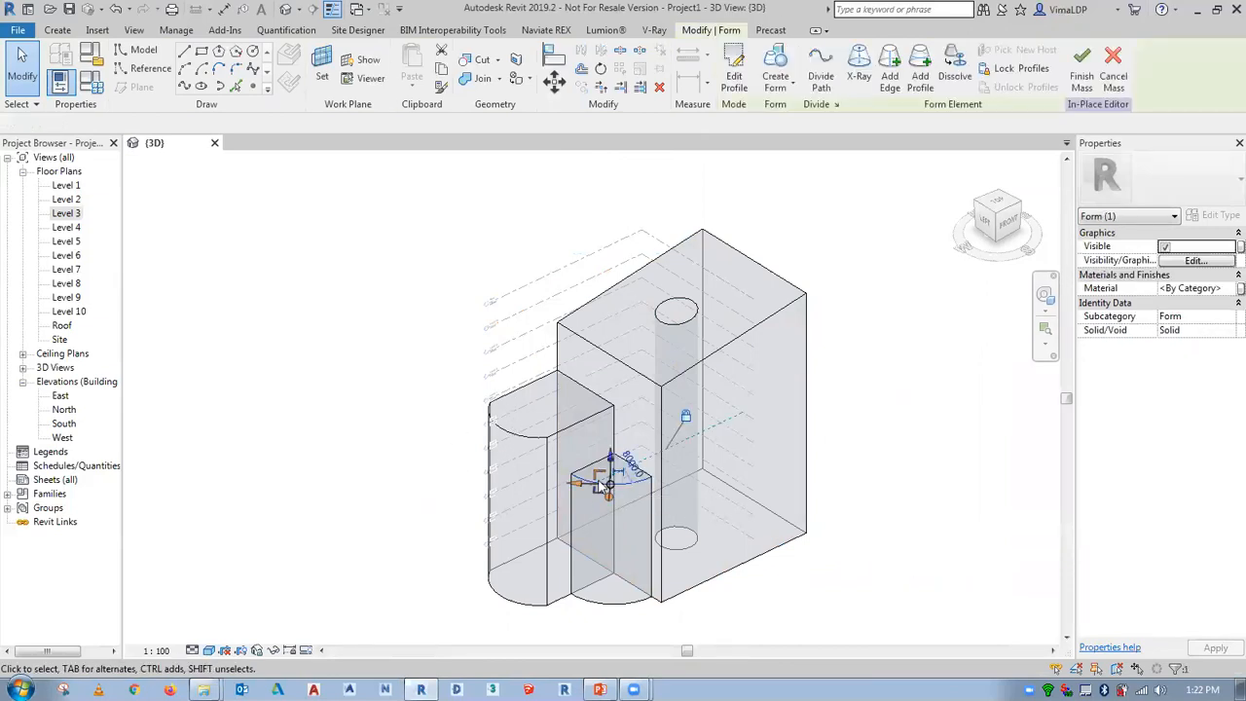
pyautogui.press('Escape')
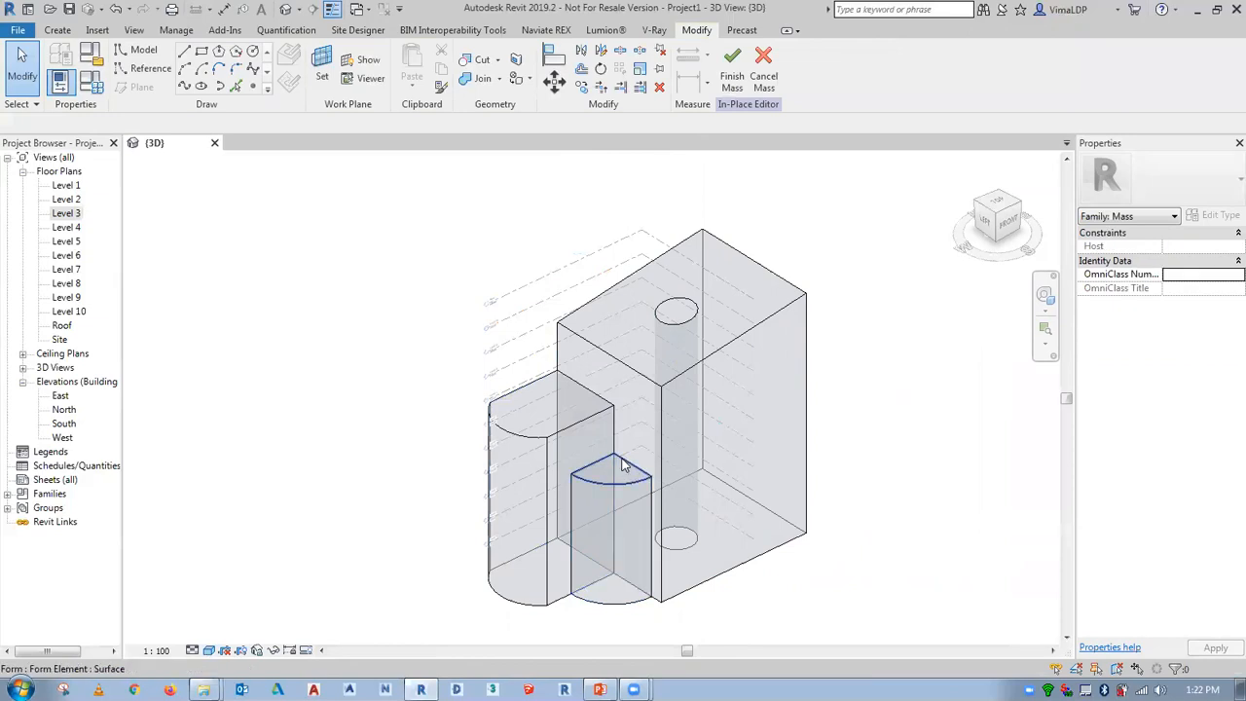
pyautogui.click(624, 466)
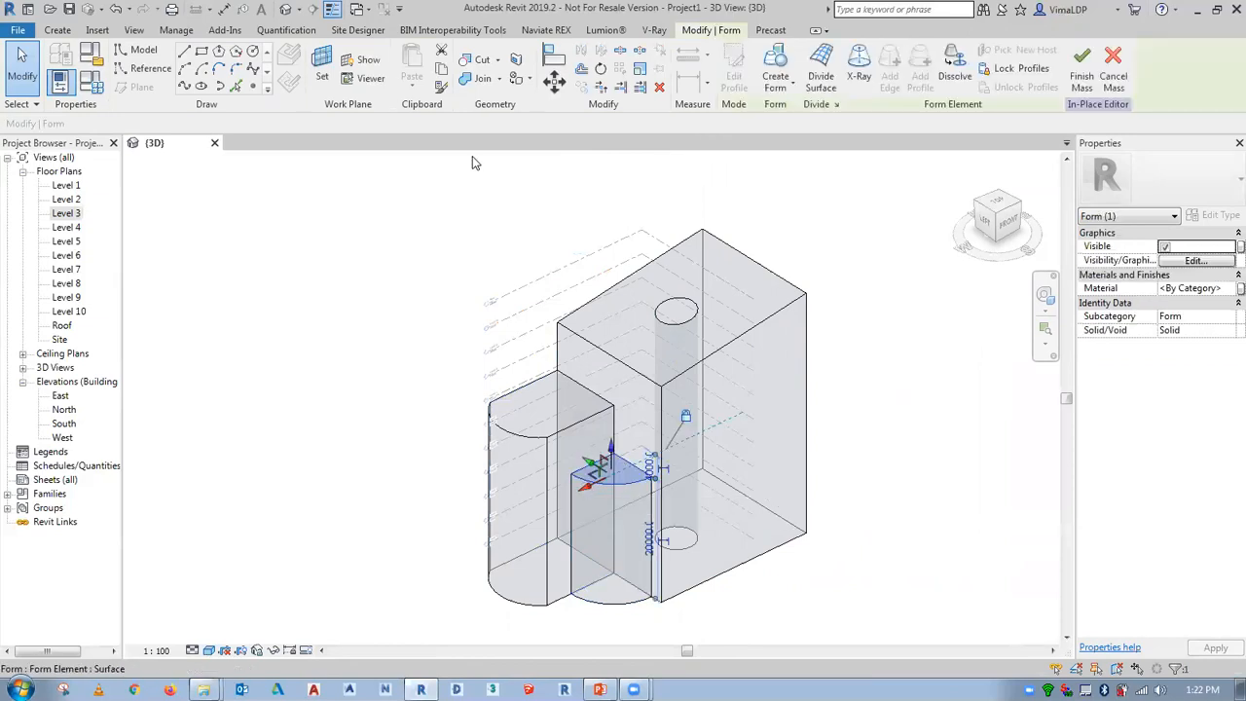
pyautogui.click(620, 87)
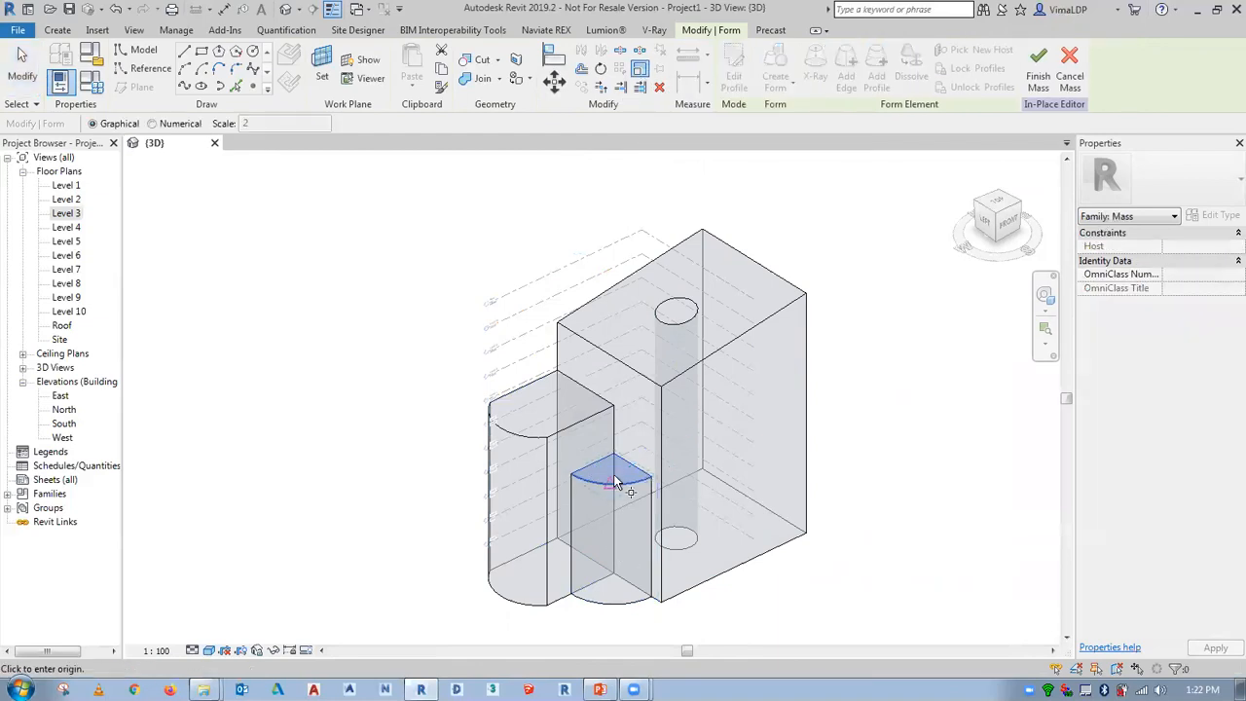
pyautogui.click(183, 126)
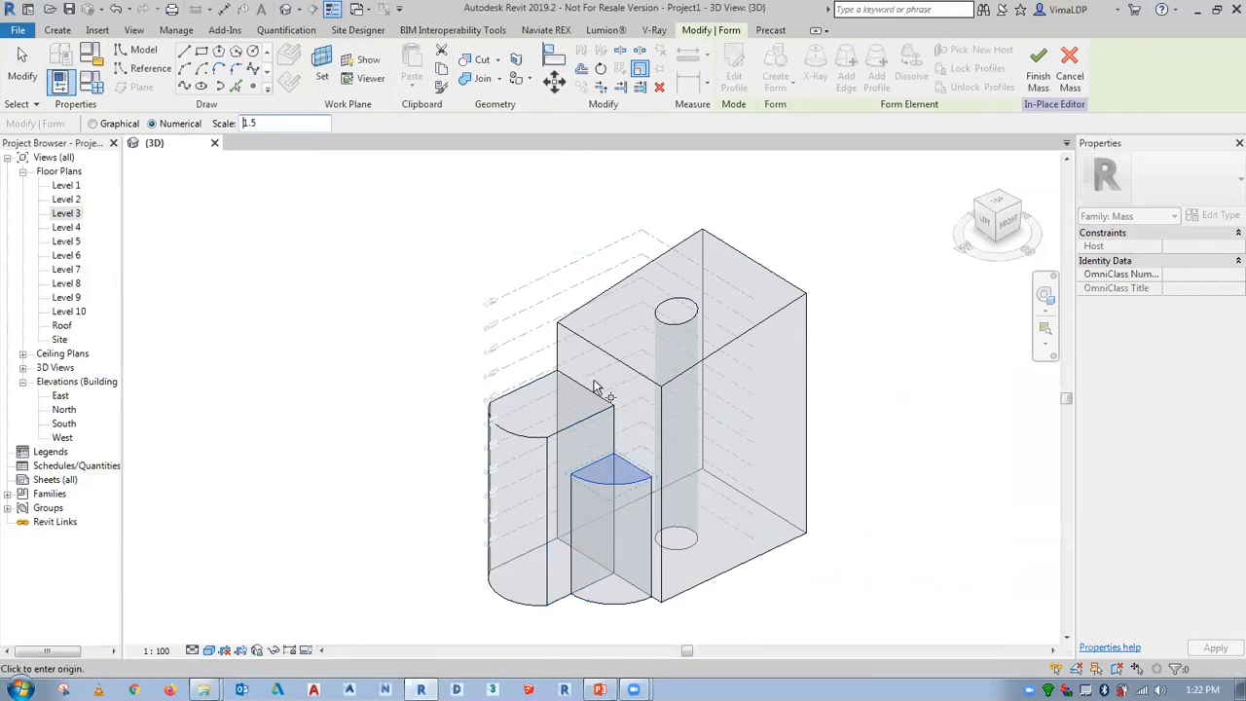
pyautogui.click(614, 452)
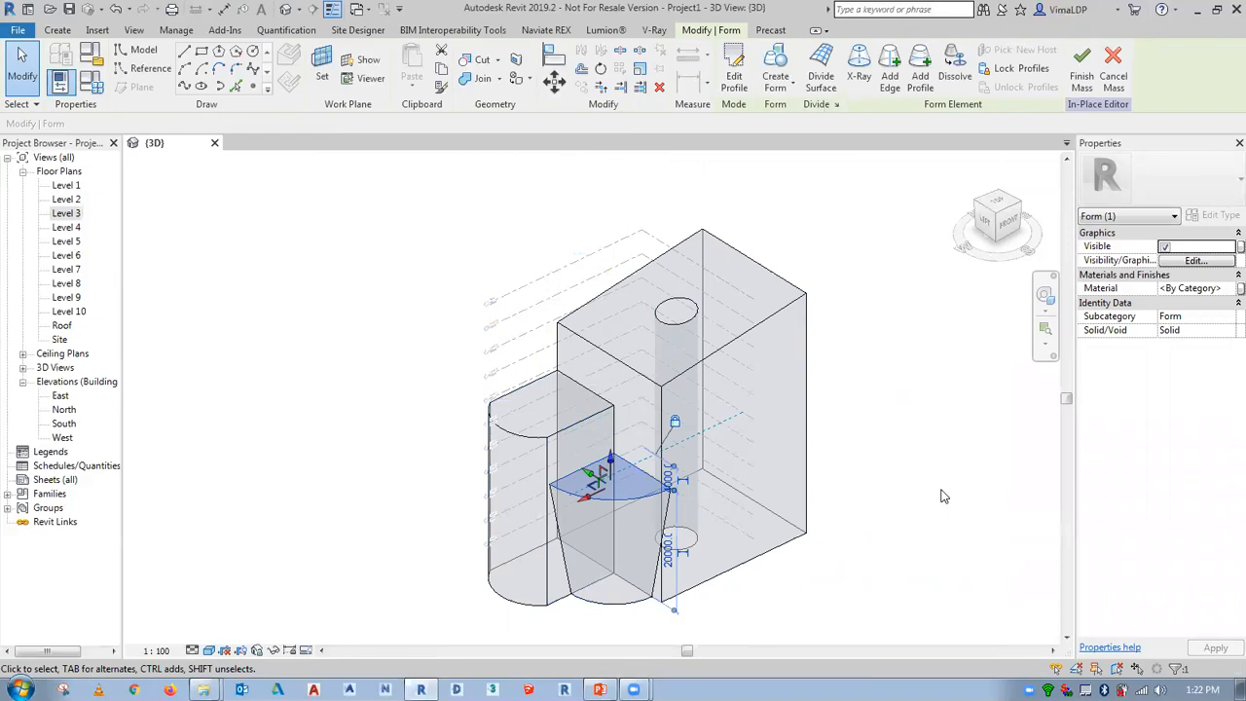
pyautogui.rightClick(895, 279)
pyautogui.click(915, 274)
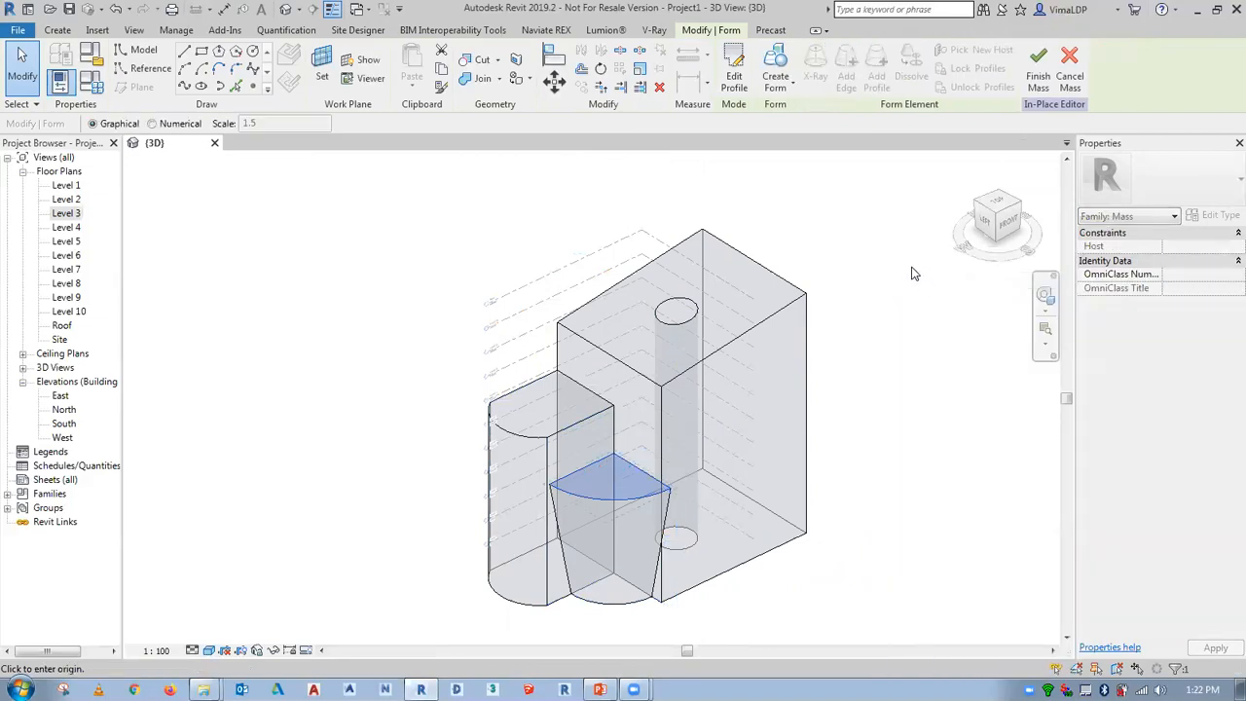
pyautogui.press('Escape')
pyautogui.press('Escape')
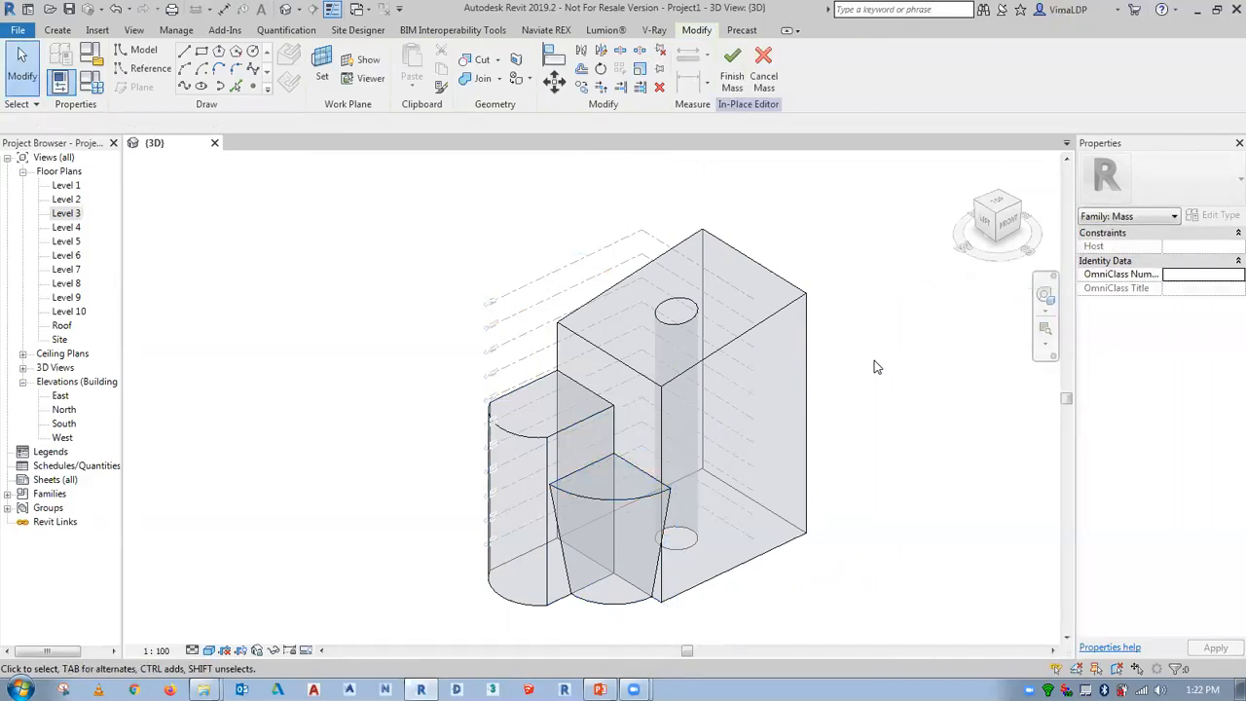
# Raise the taller curved block's top edge beside the main block to 32000 and finish the mass
pyautogui.click(570, 407)
pyautogui.moveTo(592, 373); pyautogui.dragTo(586, 352)
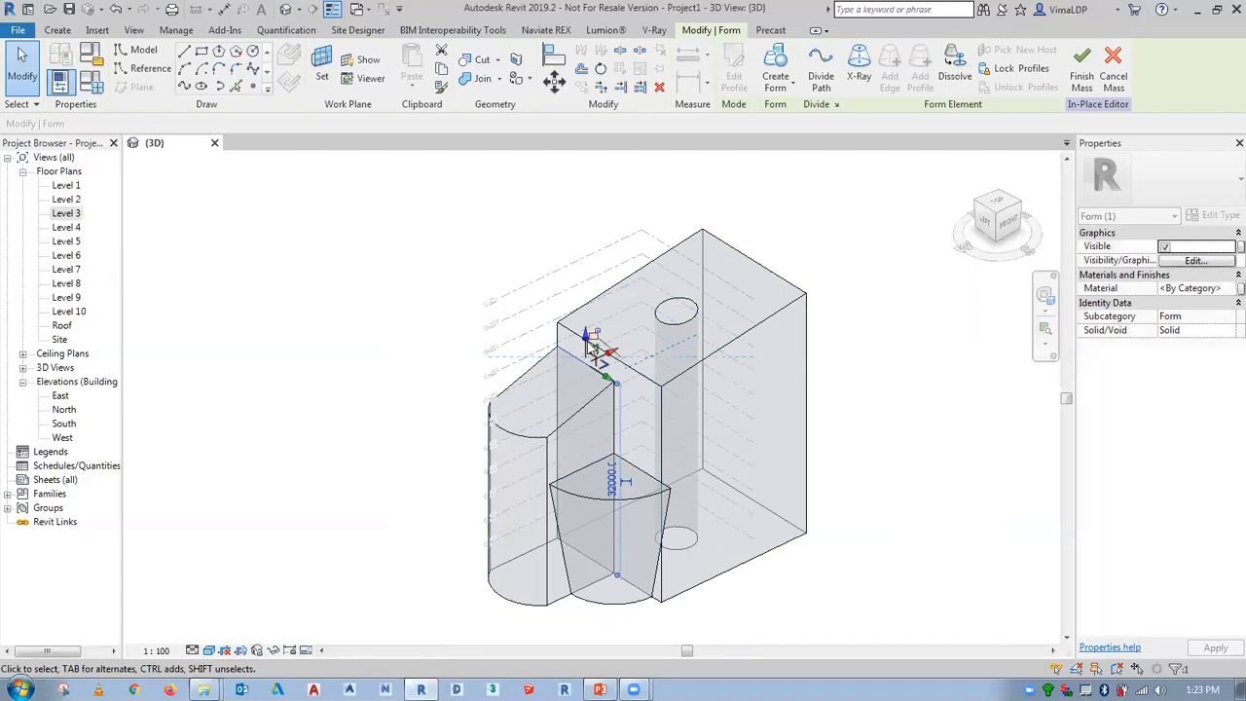
pyautogui.click(325, 401)
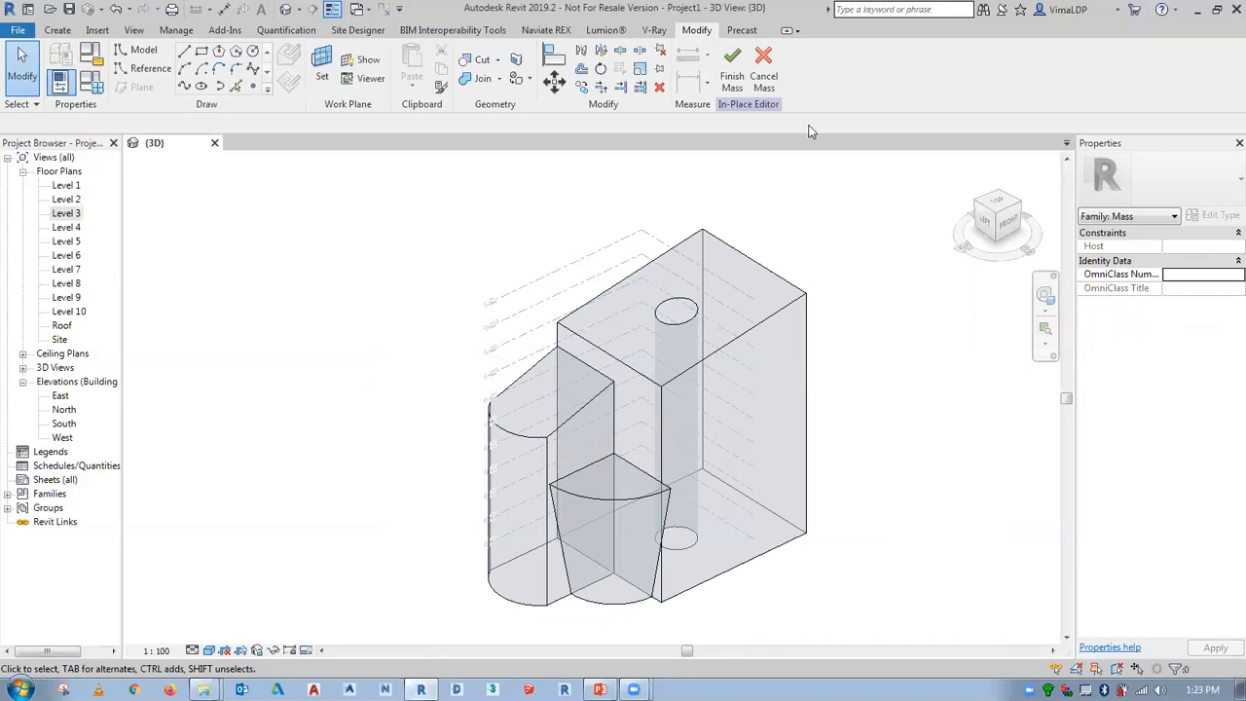
pyautogui.click(732, 84)
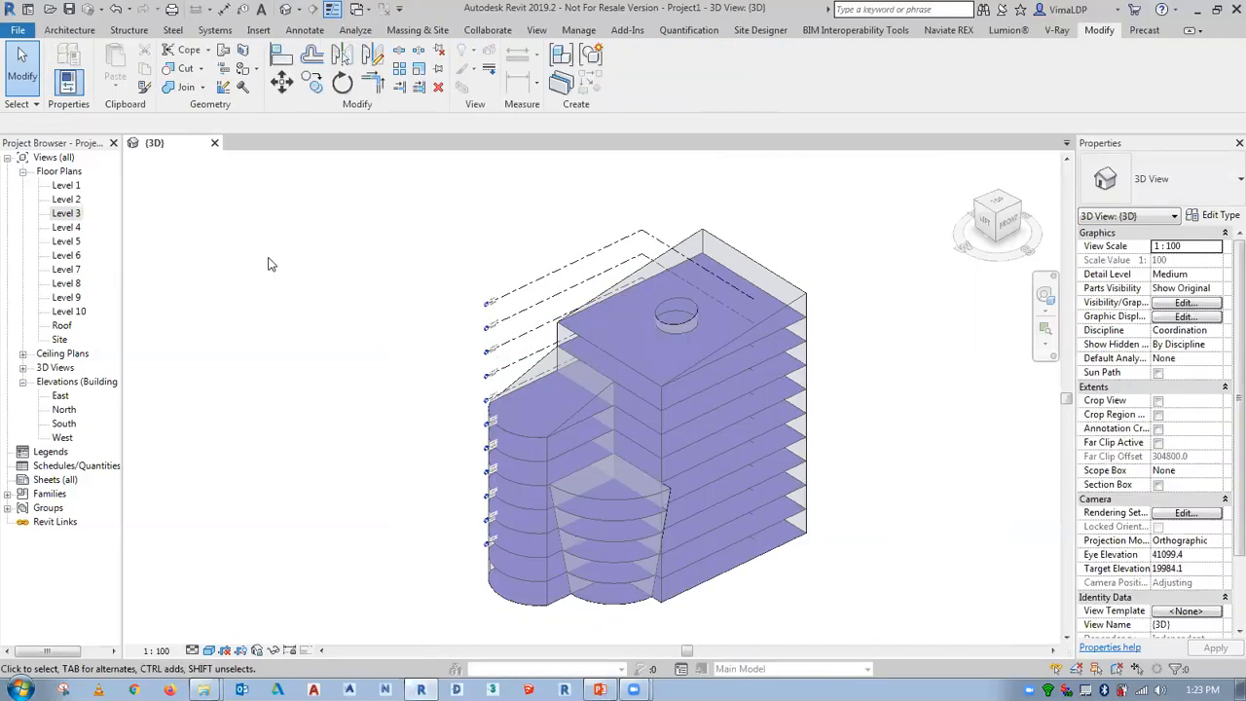
# Turn the Walls, Roofs and Floors categories back on in the 3D view's visibility overrides
pyautogui.press('v')
pyautogui.press('v')
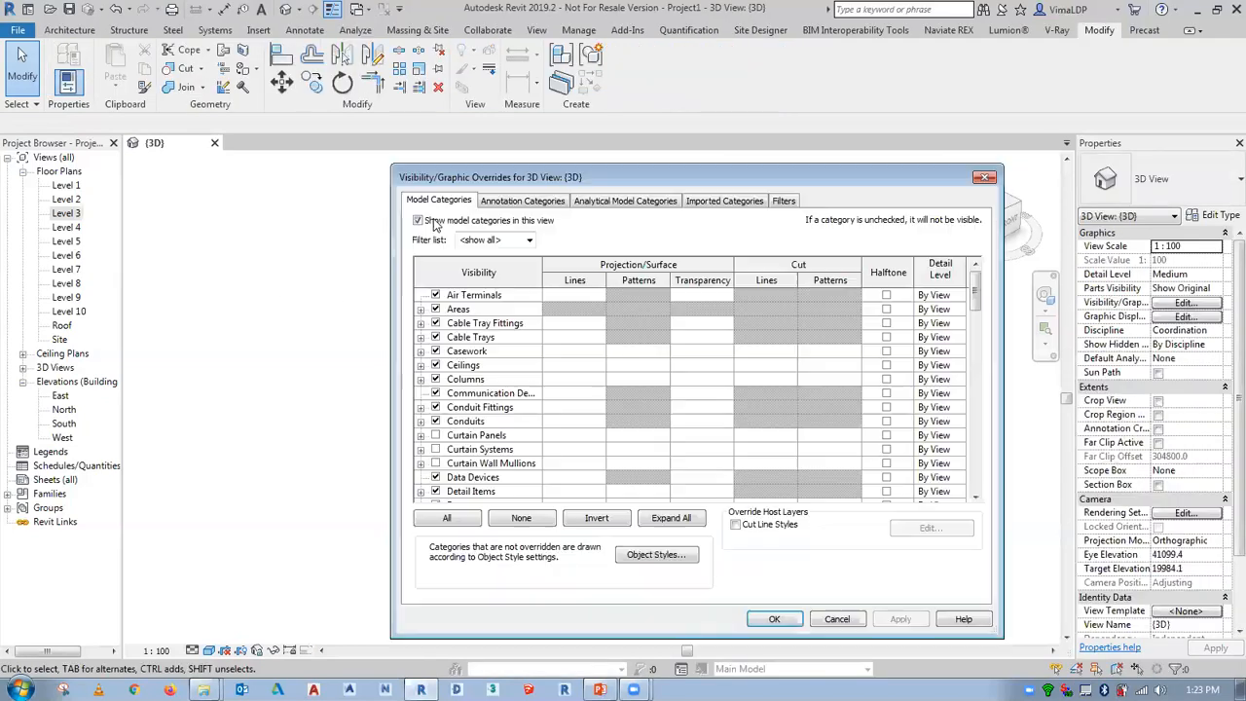
pyautogui.scroll(-13, 503, 489)
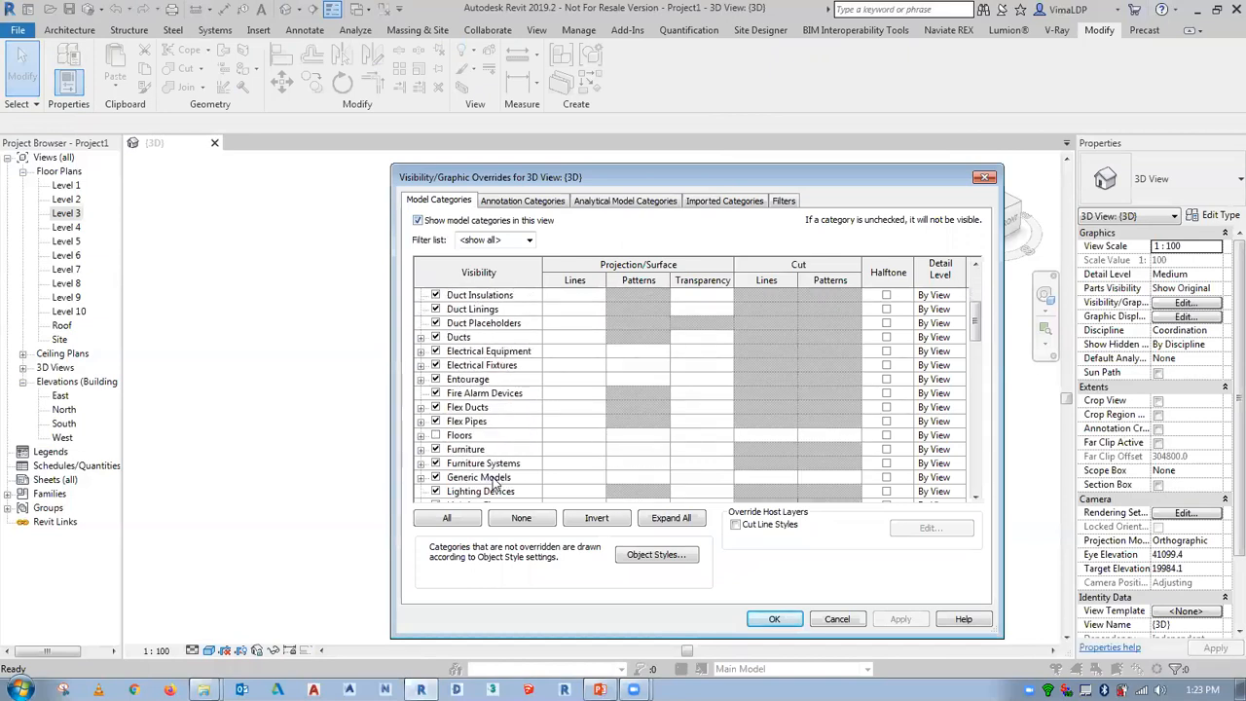
pyautogui.scroll(-7, 484, 481)
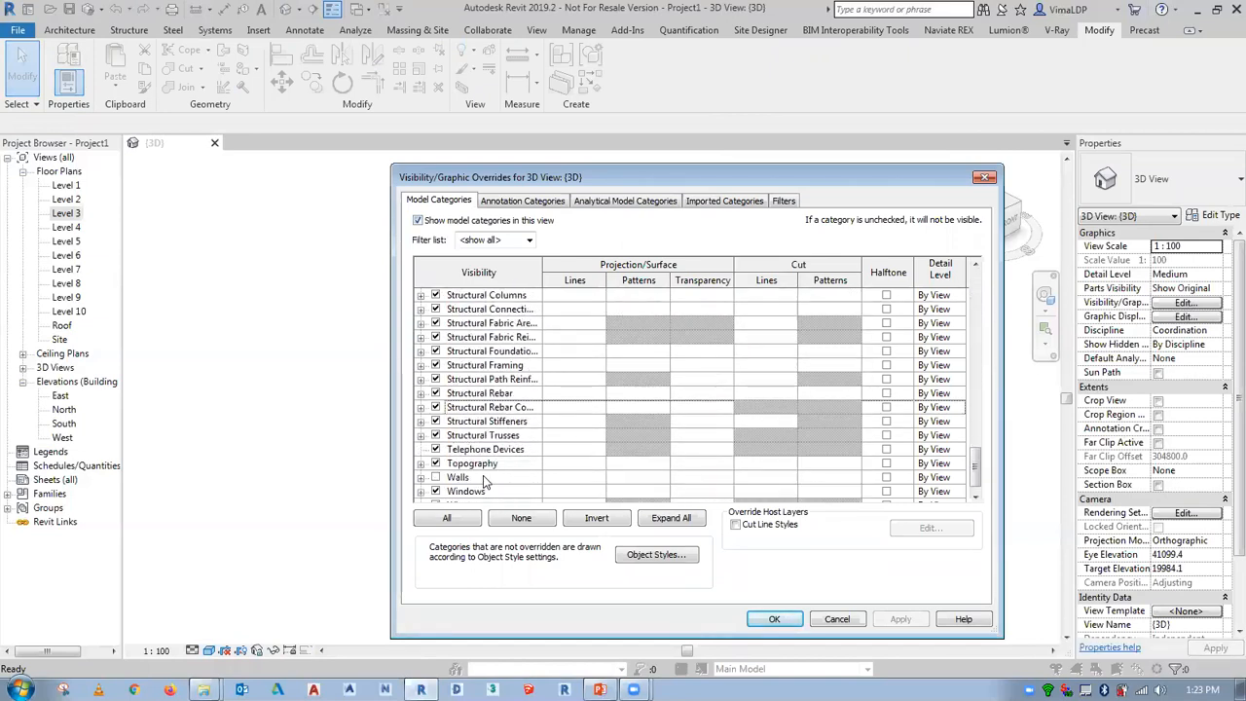
pyautogui.click(436, 464)
pyautogui.scroll(5, 435, 458)
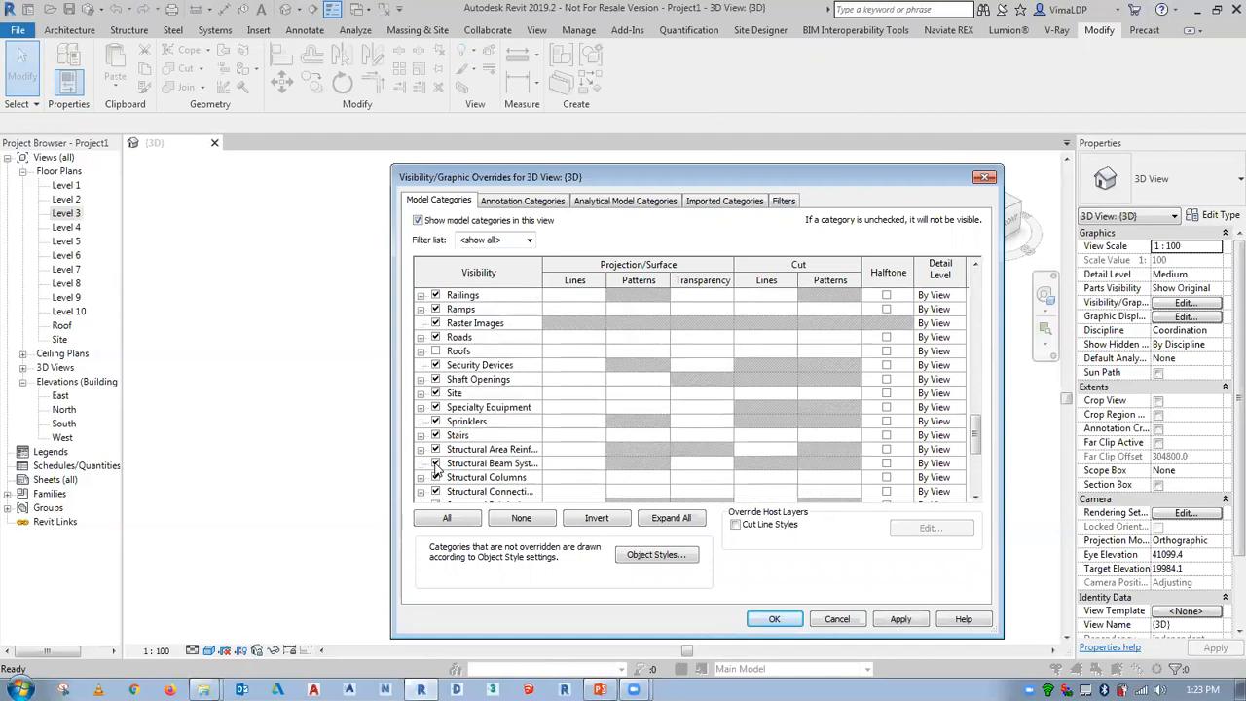
pyautogui.click(435, 379)
pyautogui.scroll(8, 435, 394)
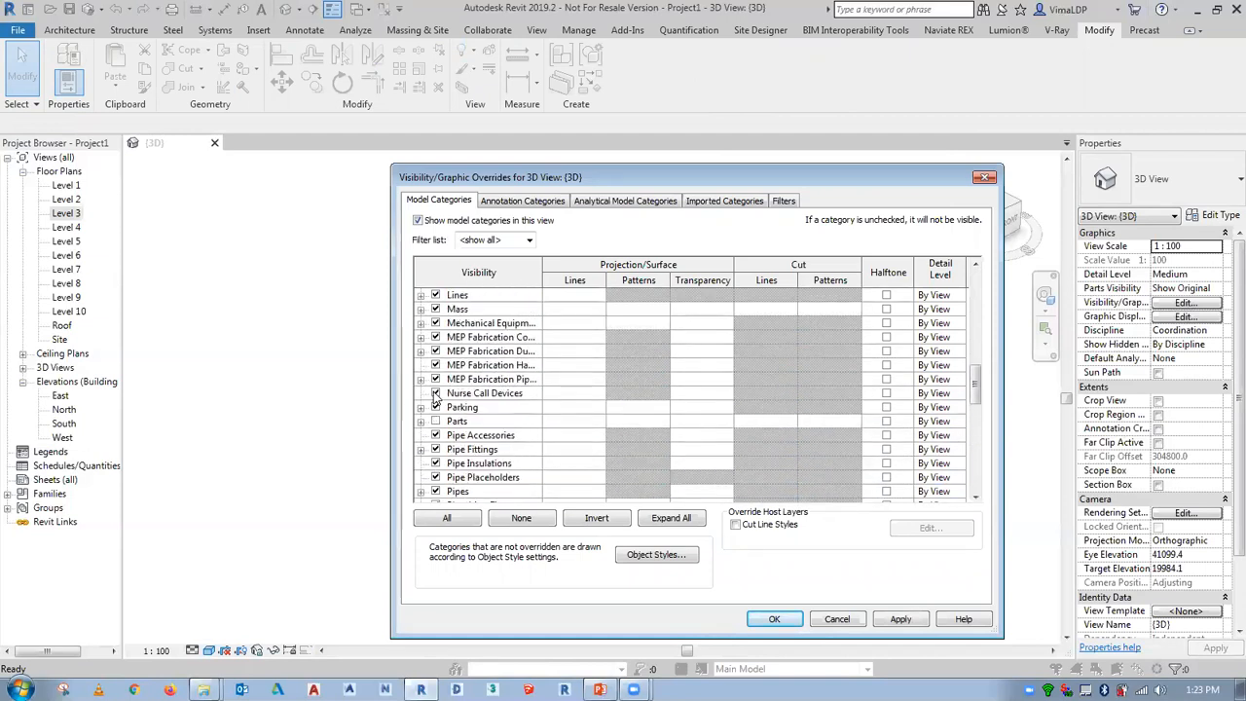
pyautogui.click(438, 380)
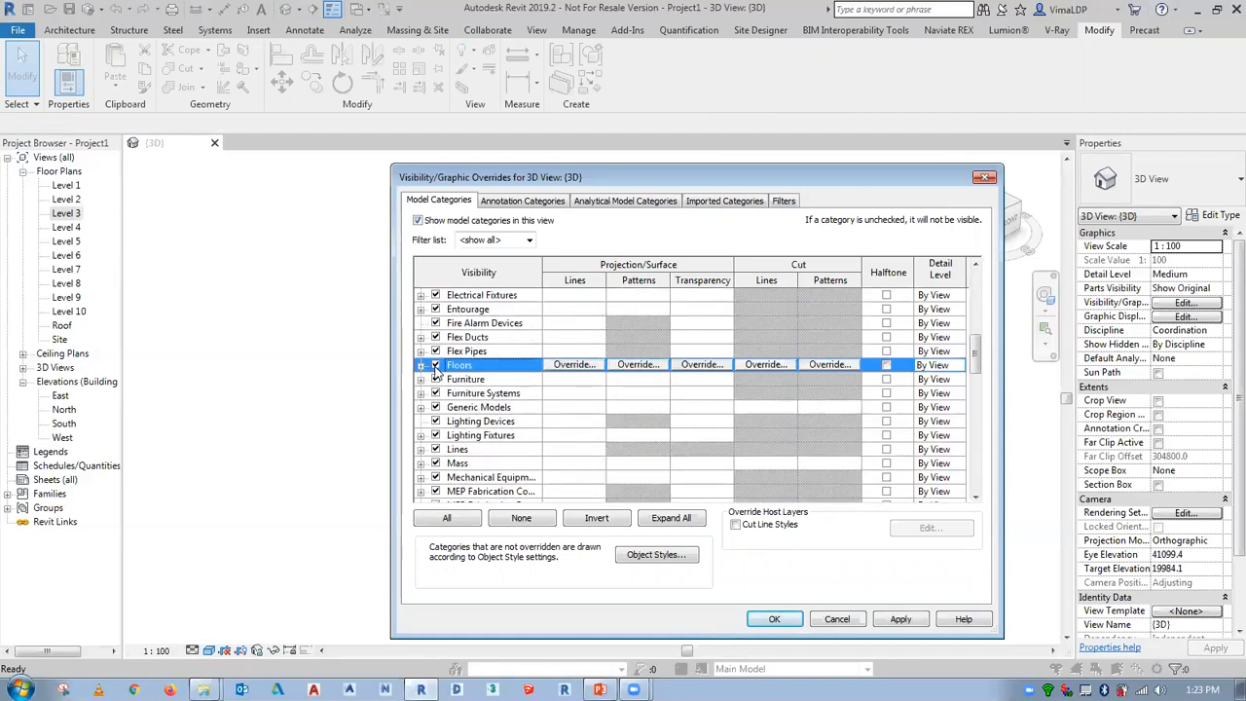
# Turn on the Curtain Wall Mullions, Curtain Systems and Curtain Panels categories and apply the visibility overrides
pyautogui.scroll(6, 436, 375)
pyautogui.scroll(1, 437, 373)
pyautogui.click(435, 421)
pyautogui.click(435, 407)
pyautogui.click(435, 392)
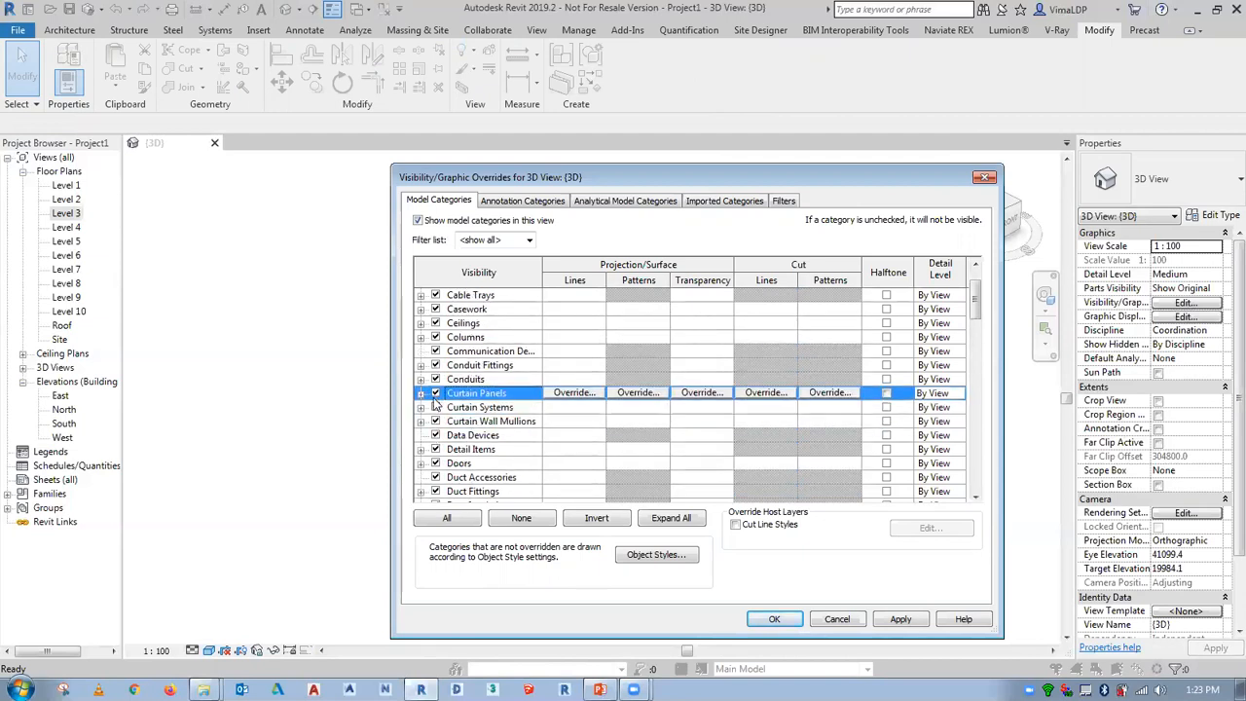
pyautogui.click(793, 624)
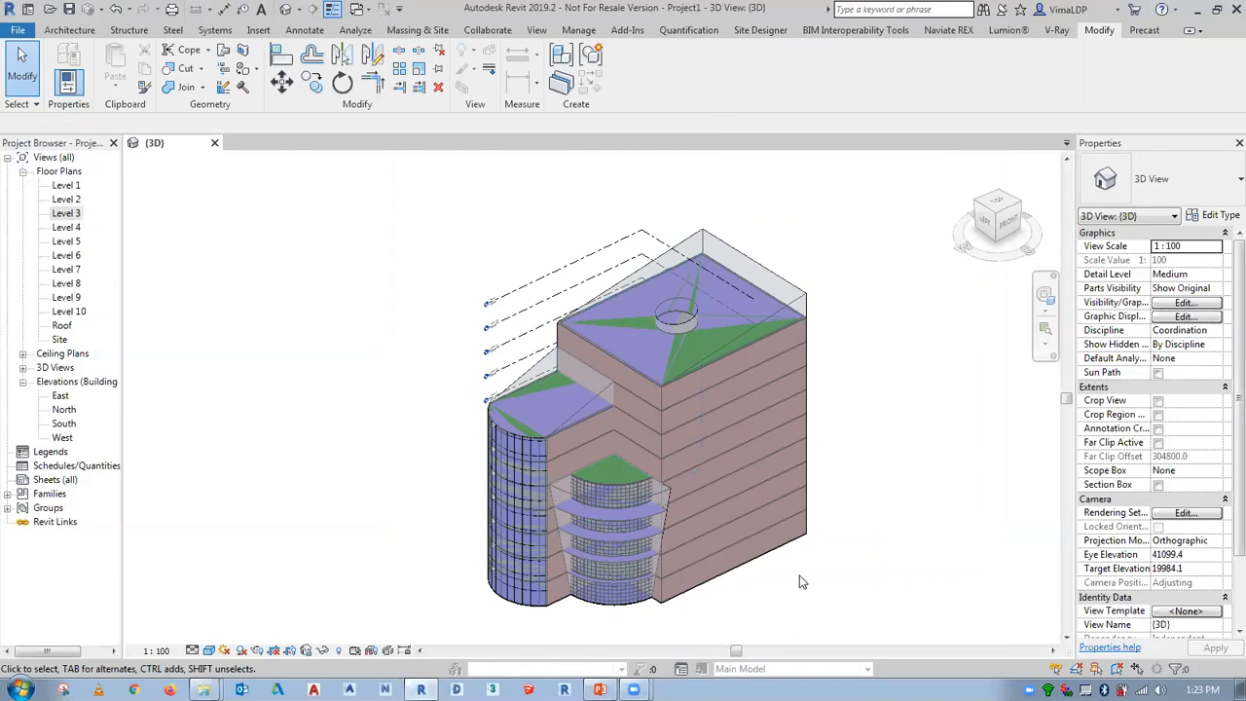
# Update the main block's roof to its modified mass face
pyautogui.click(782, 327)
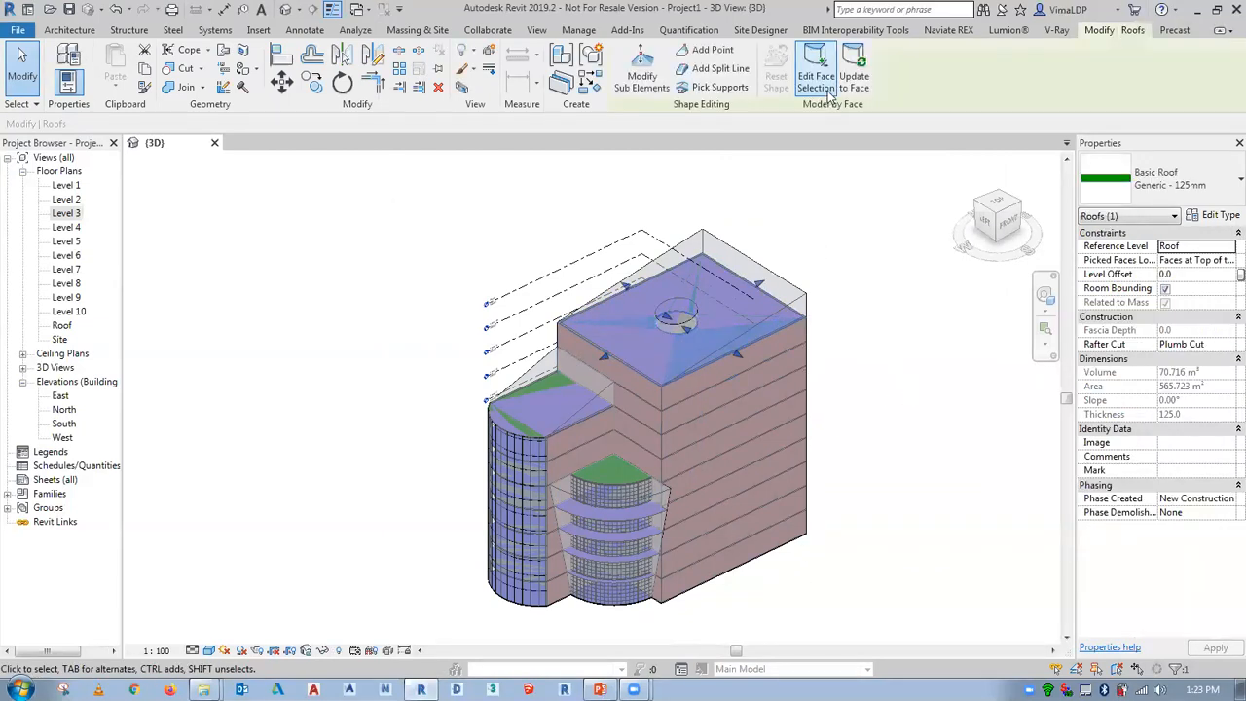
pyautogui.click(891, 451)
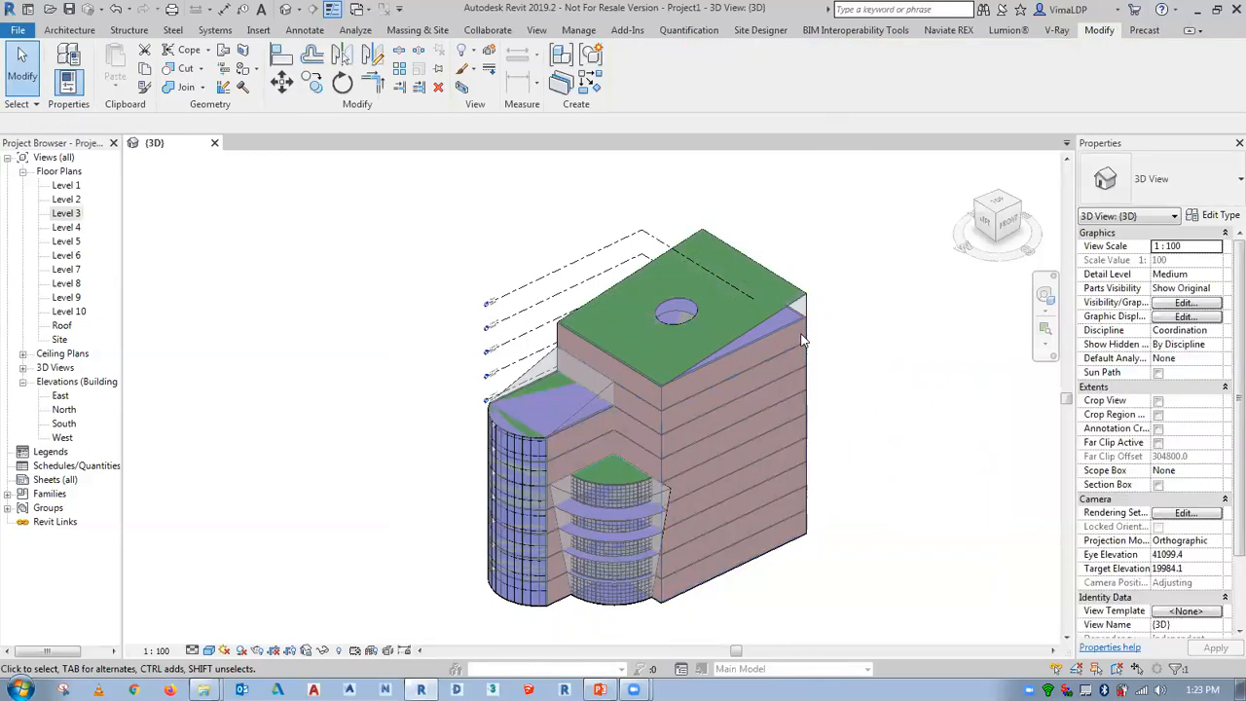
# Try to update the main block's chain of four walls to the modified mass faces together
pyautogui.press('Tab')
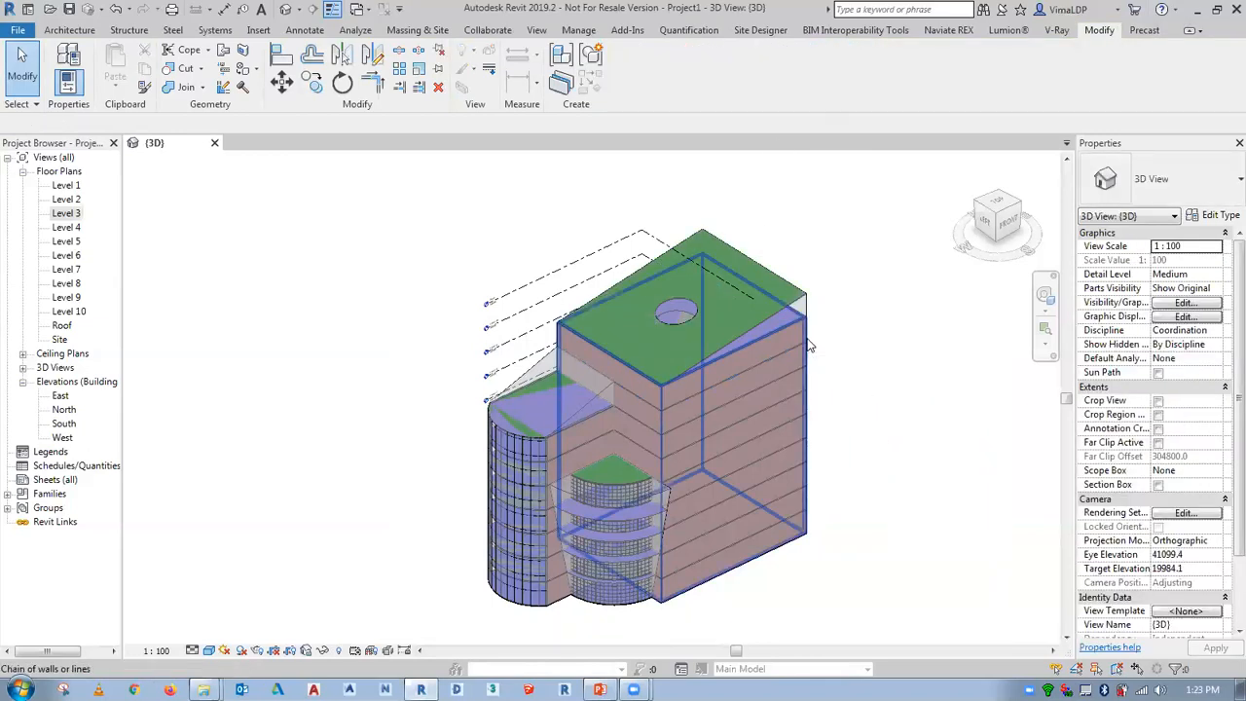
pyautogui.click(832, 368)
pyautogui.click(844, 76)
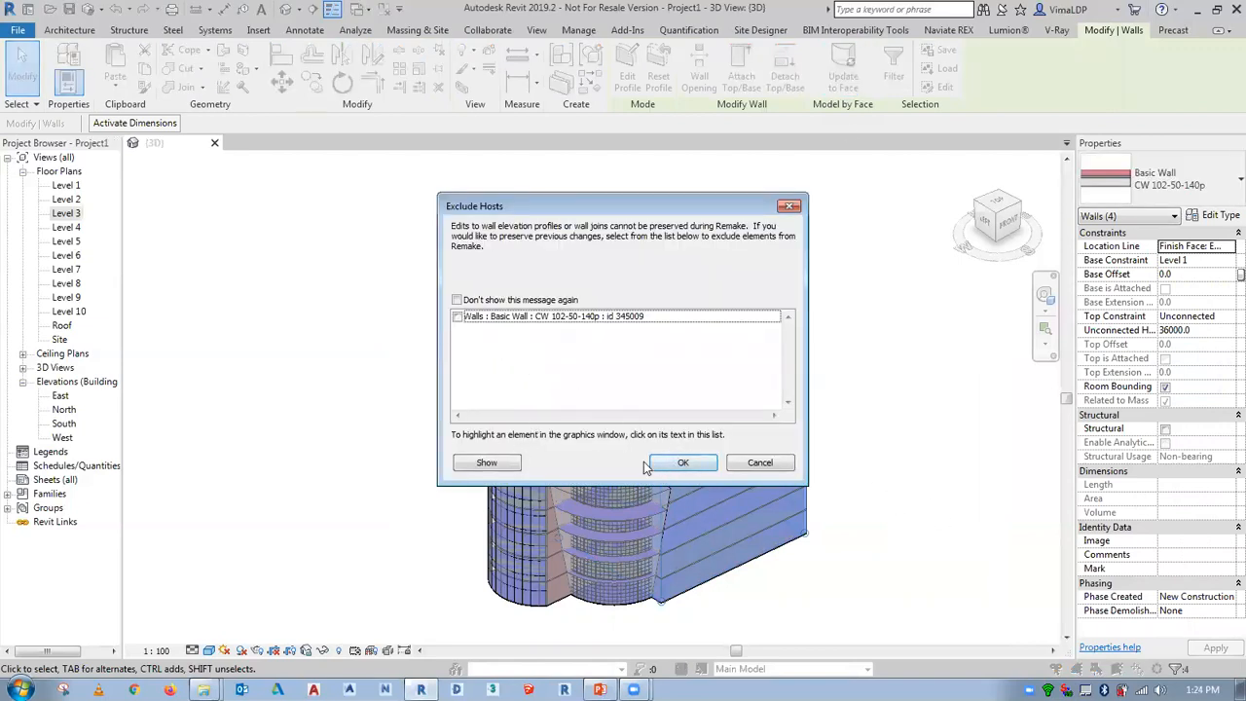
pyautogui.click(682, 463)
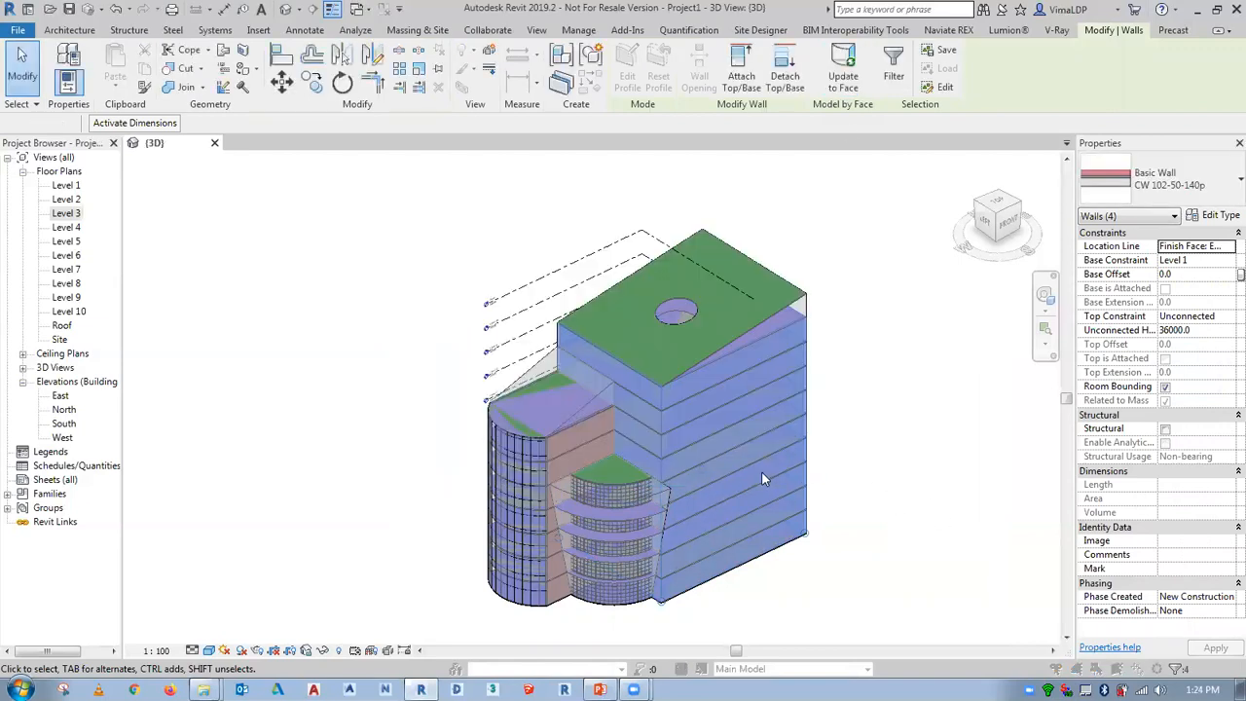
pyautogui.click(893, 369)
# Update the main block's front and right walls individually to their modified mass faces
pyautogui.click(786, 345)
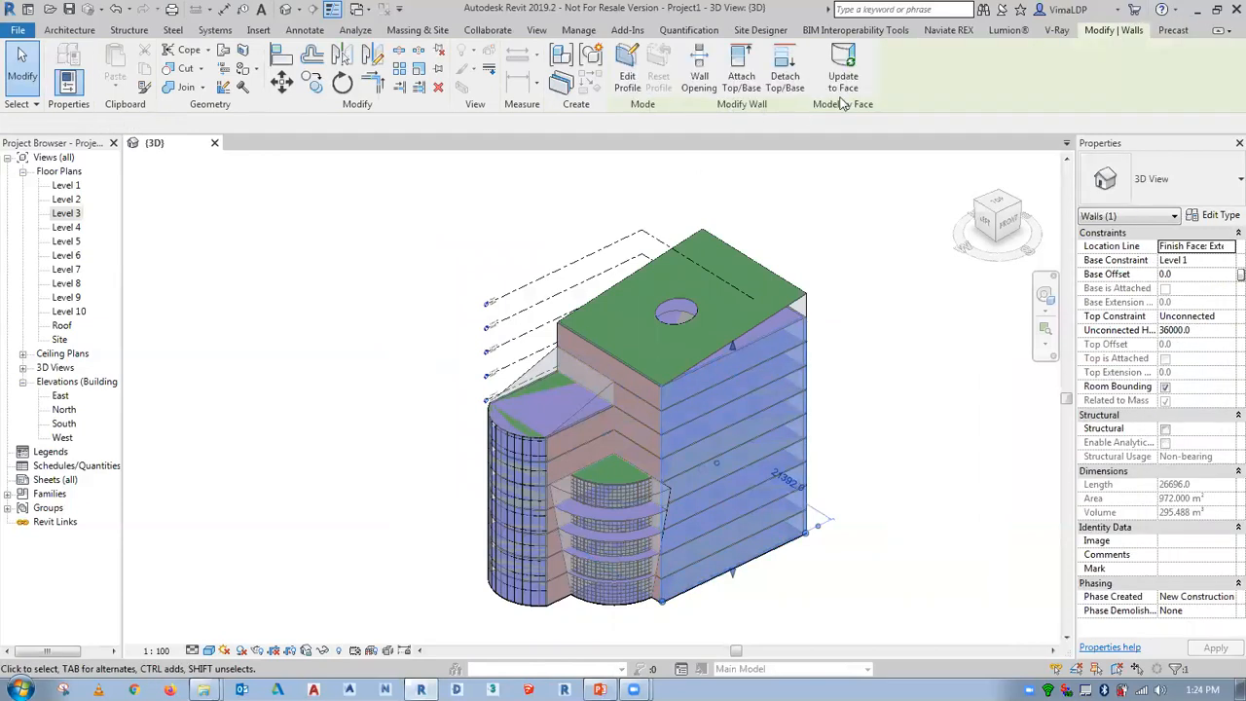
pyautogui.click(890, 361)
pyautogui.keyDown('shift'); pyautogui.moveTo(854, 489); pyautogui.dragTo(709, 397, button='middle'); pyautogui.keyUp('shift')
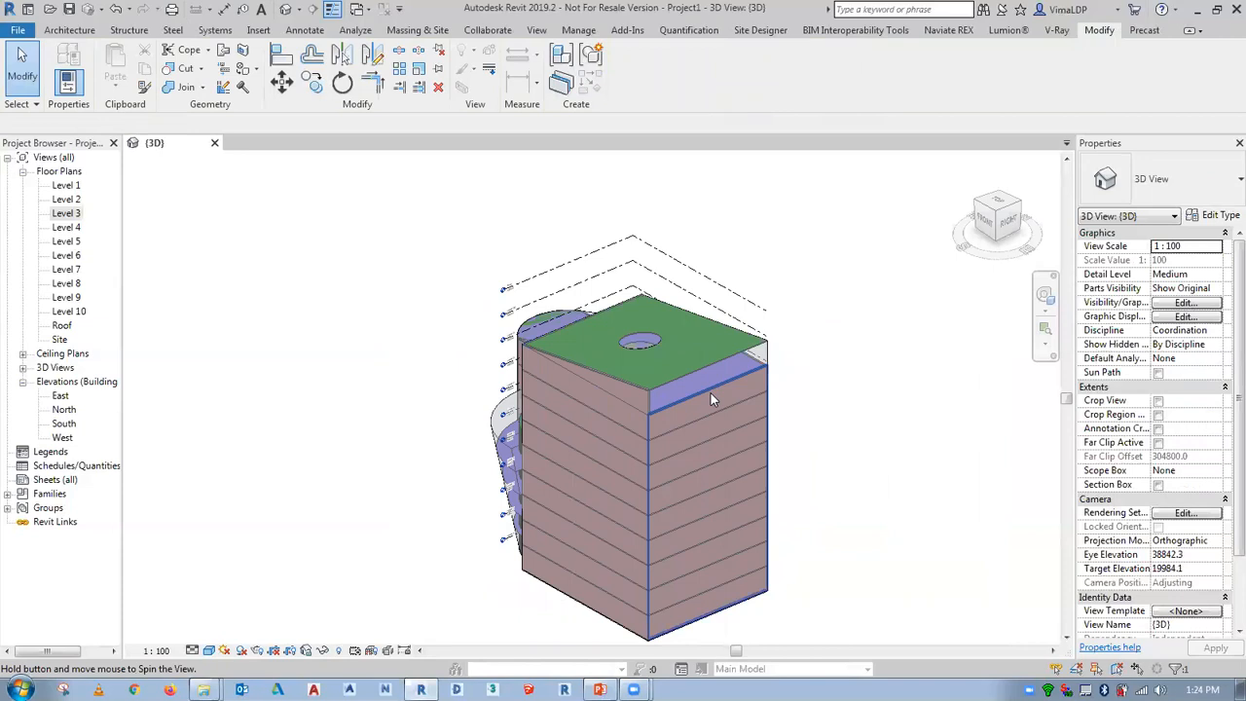
pyautogui.click(710, 393)
pyautogui.click(857, 479)
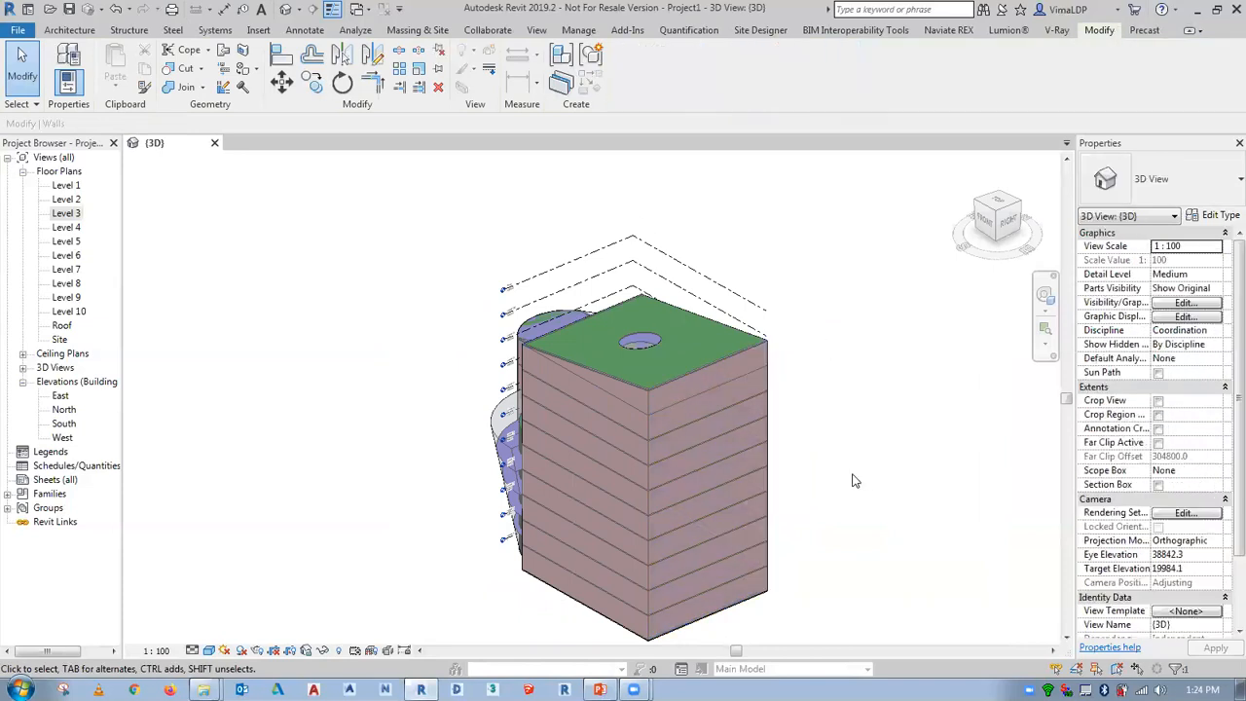
# Try to update the main block's back wall to its mass face, marking that wall for exclusion from the remake
pyautogui.keyDown('shift'); pyautogui.moveTo(846, 509); pyautogui.dragTo(605, 345, button='middle'); pyautogui.keyUp('shift')
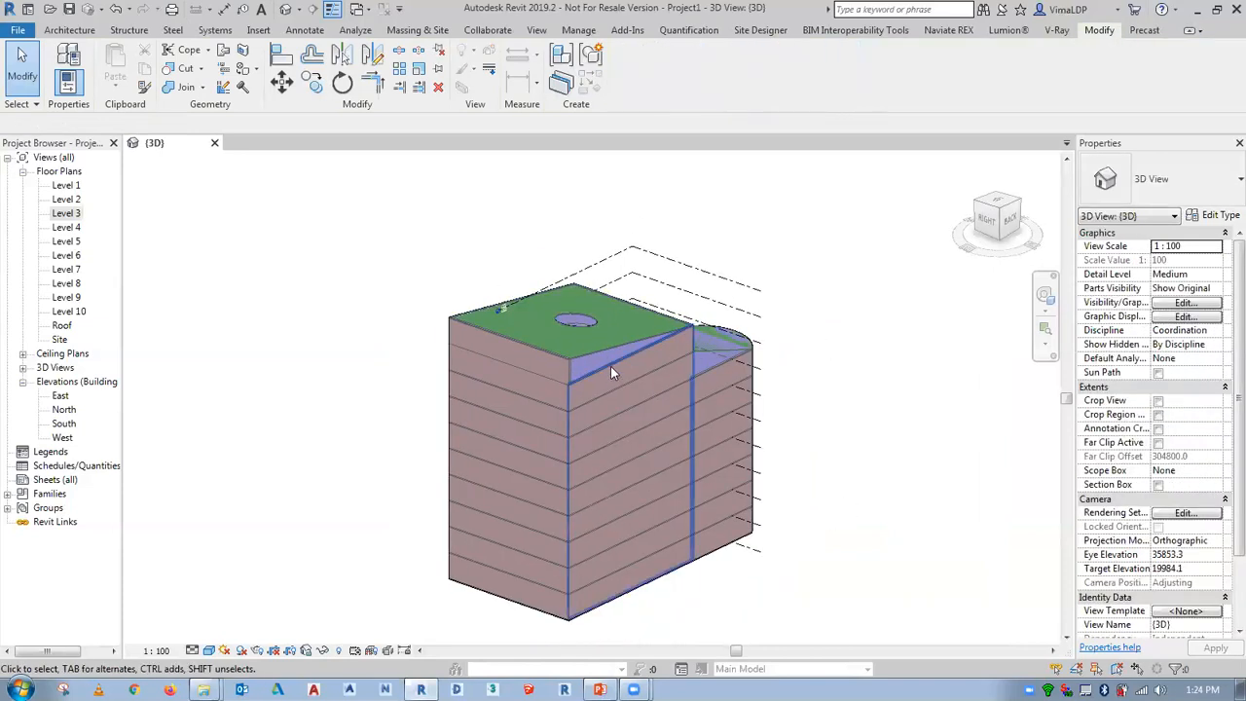
pyautogui.click(597, 361)
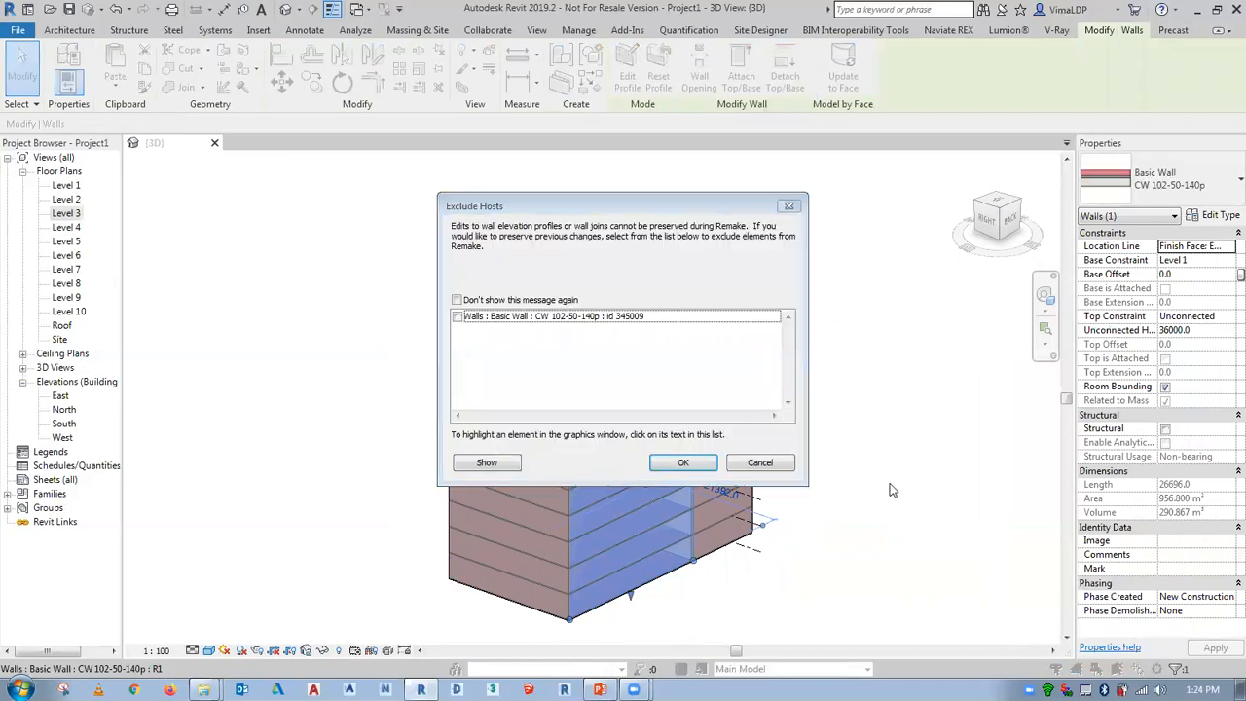
pyautogui.click(458, 319)
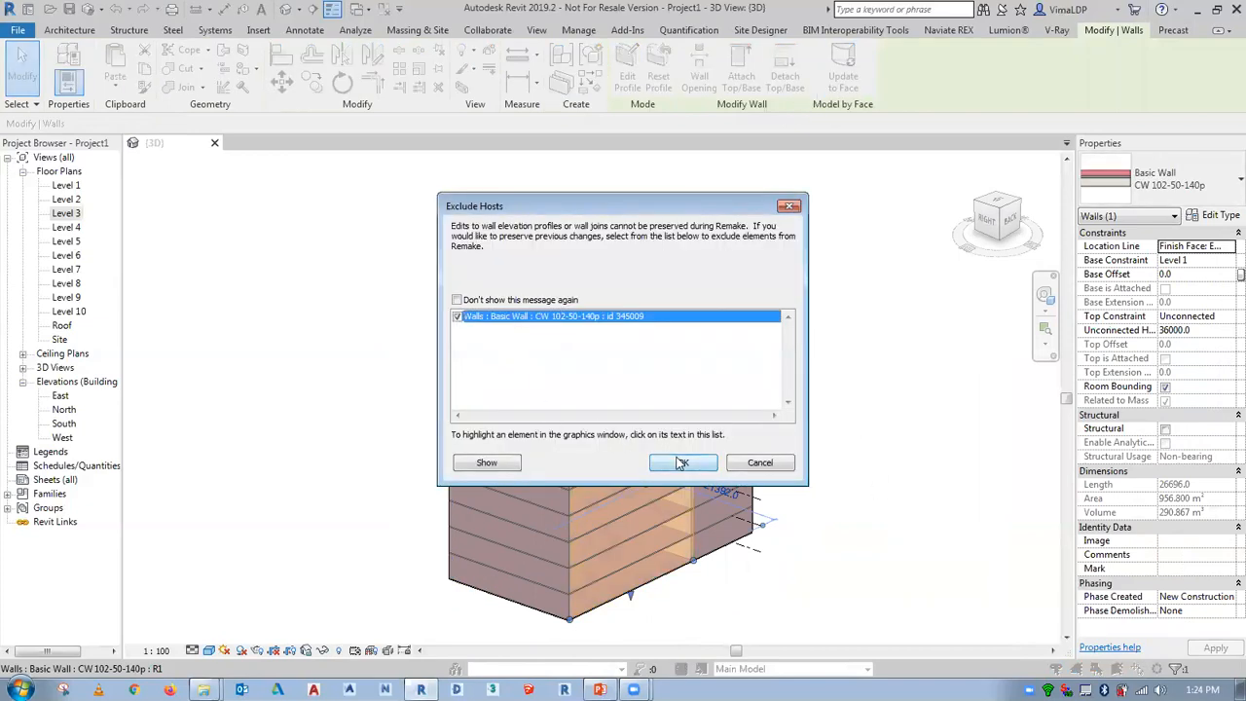
pyautogui.click(682, 462)
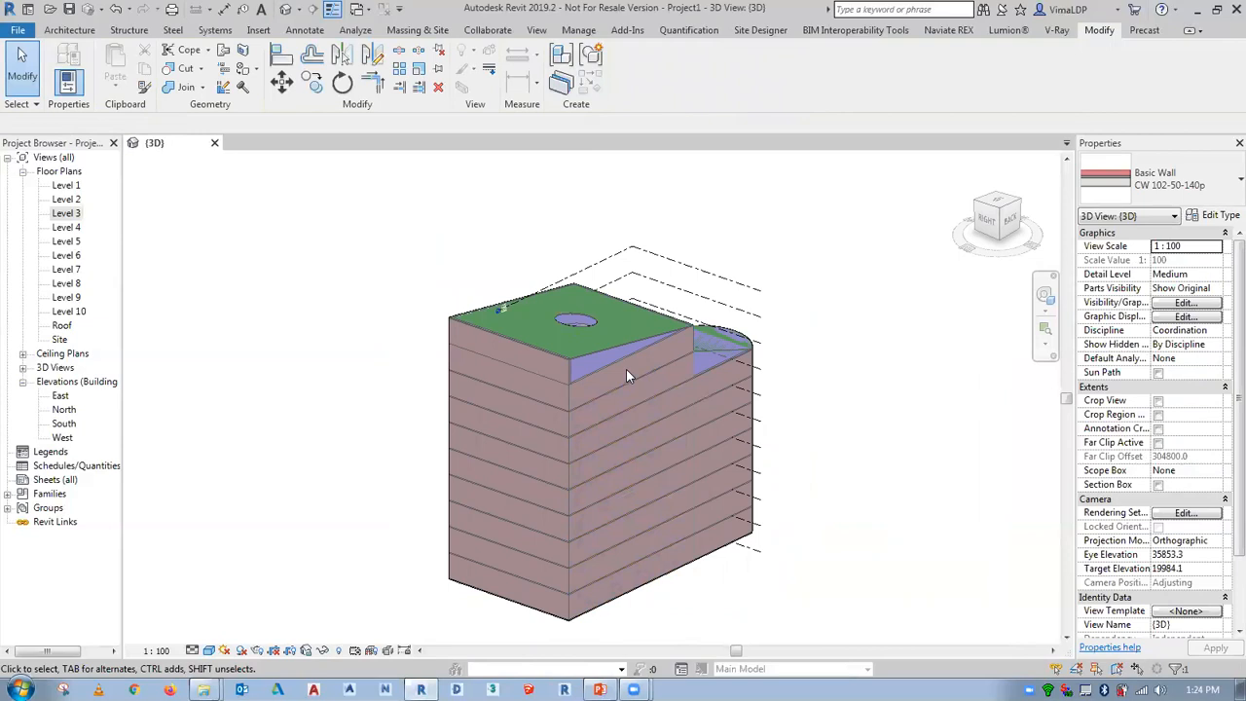
# Replace the main block's back wall with a new CW 102-50-140p wall by face on the modified mass face
pyautogui.click(623, 362)
pyautogui.press('Escape')
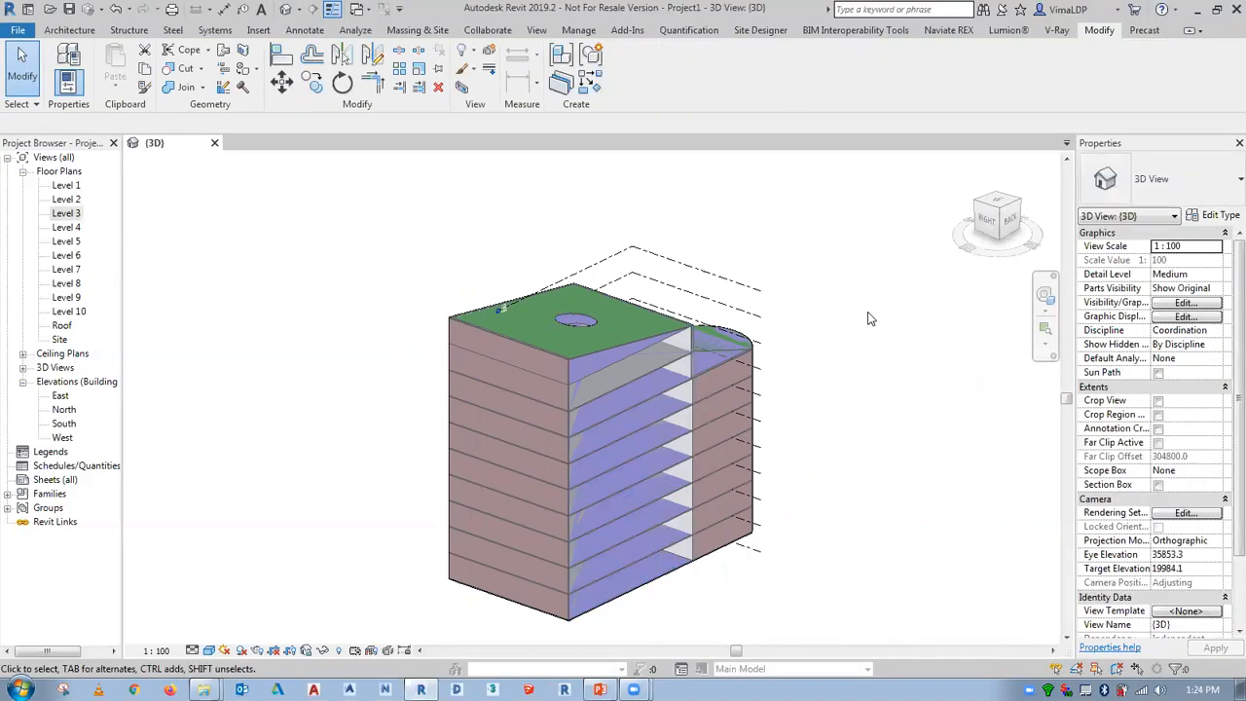
pyautogui.click(69, 30)
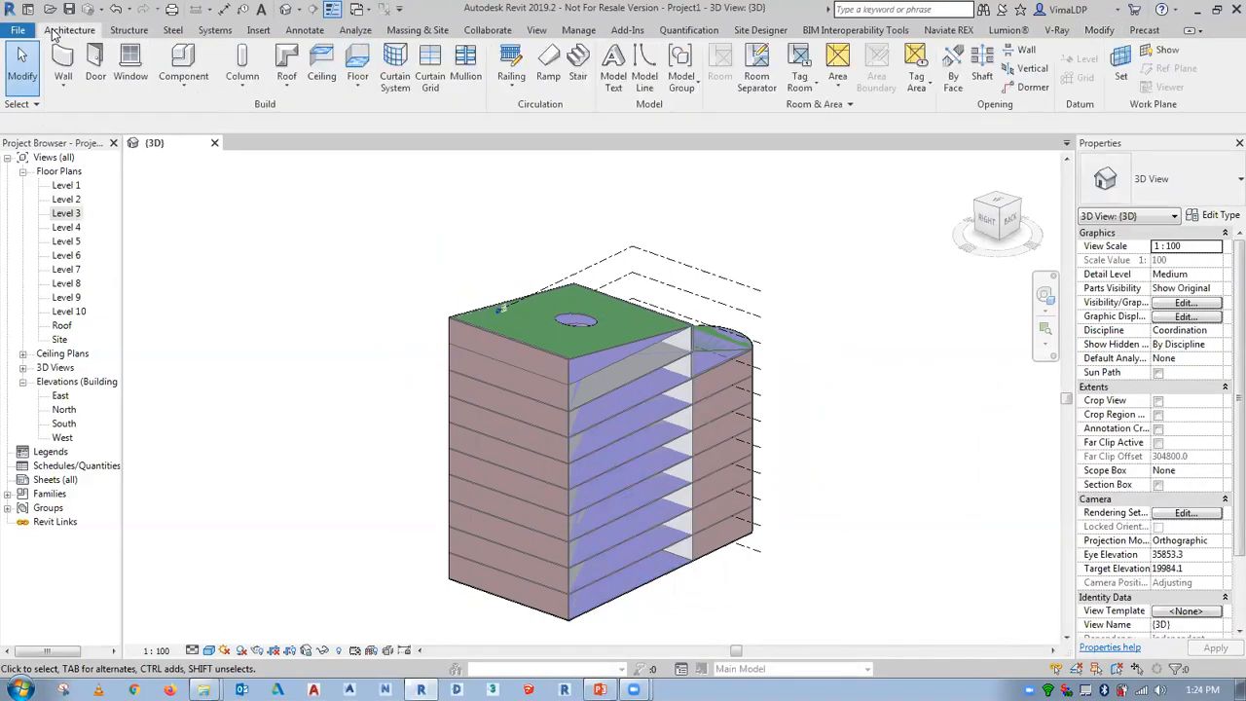
pyautogui.click(399, 30)
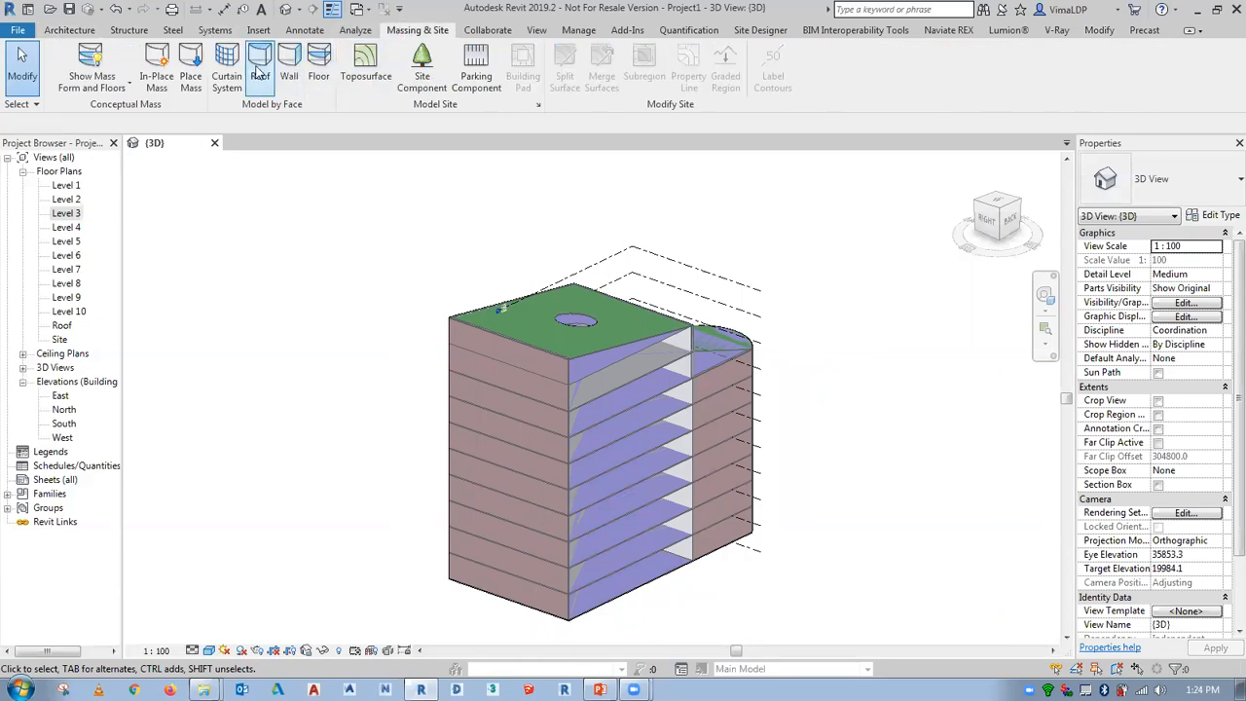
pyautogui.click(291, 70)
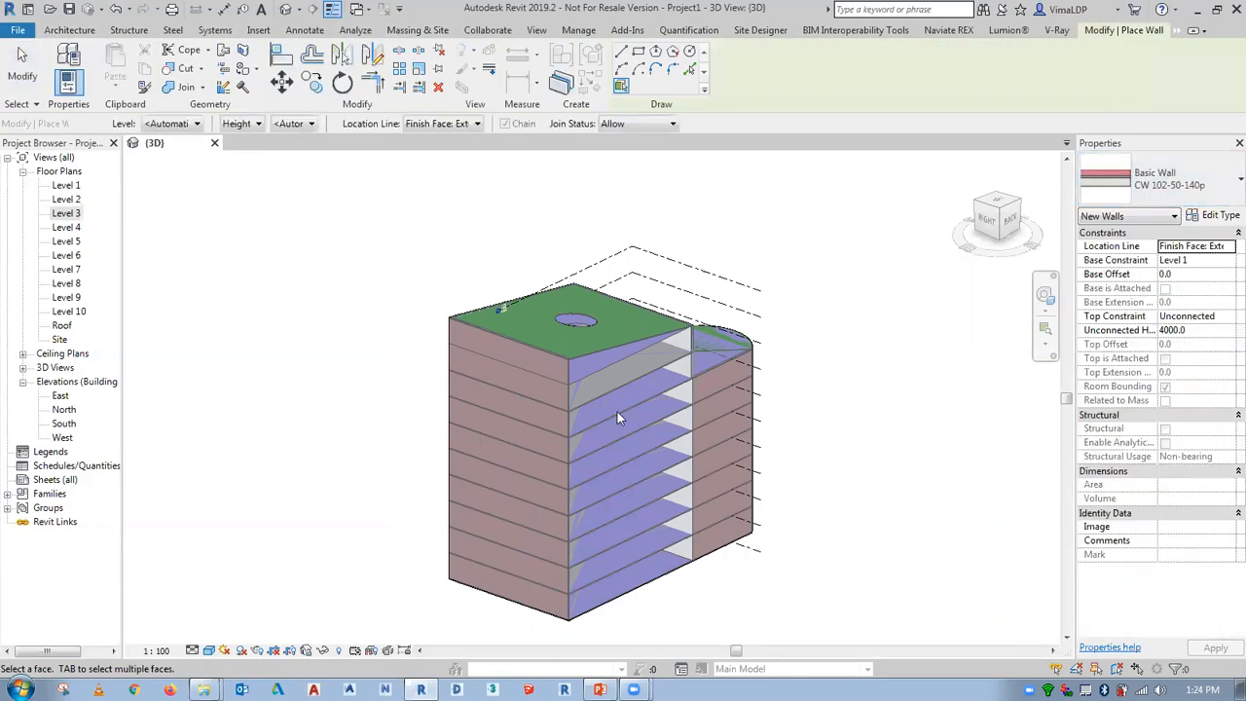
pyautogui.click(602, 359)
pyautogui.press('Escape')
pyautogui.press('Escape')
# Update the curved wing's back and front walls to the sloped mass faces
pyautogui.keyDown('shift'); pyautogui.moveTo(886, 329); pyautogui.dragTo(719, 389, button='middle'); pyautogui.keyUp('shift')
pyautogui.click(721, 387)
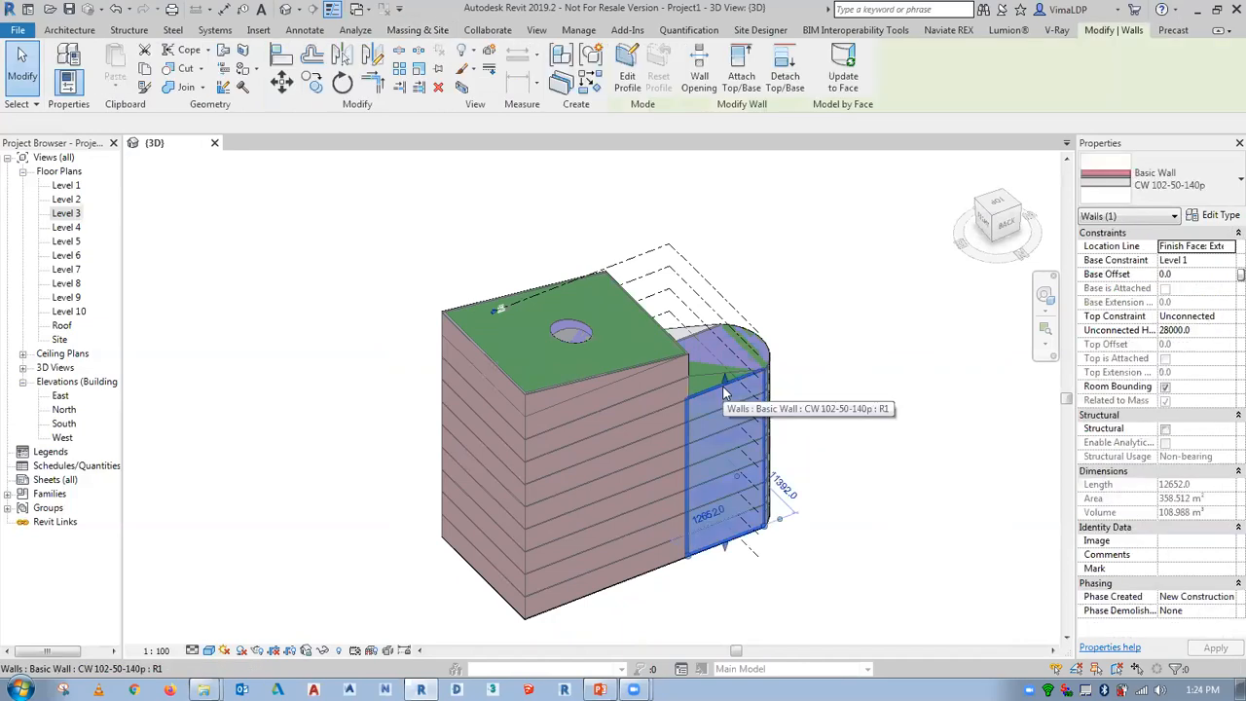
pyautogui.press('Escape')
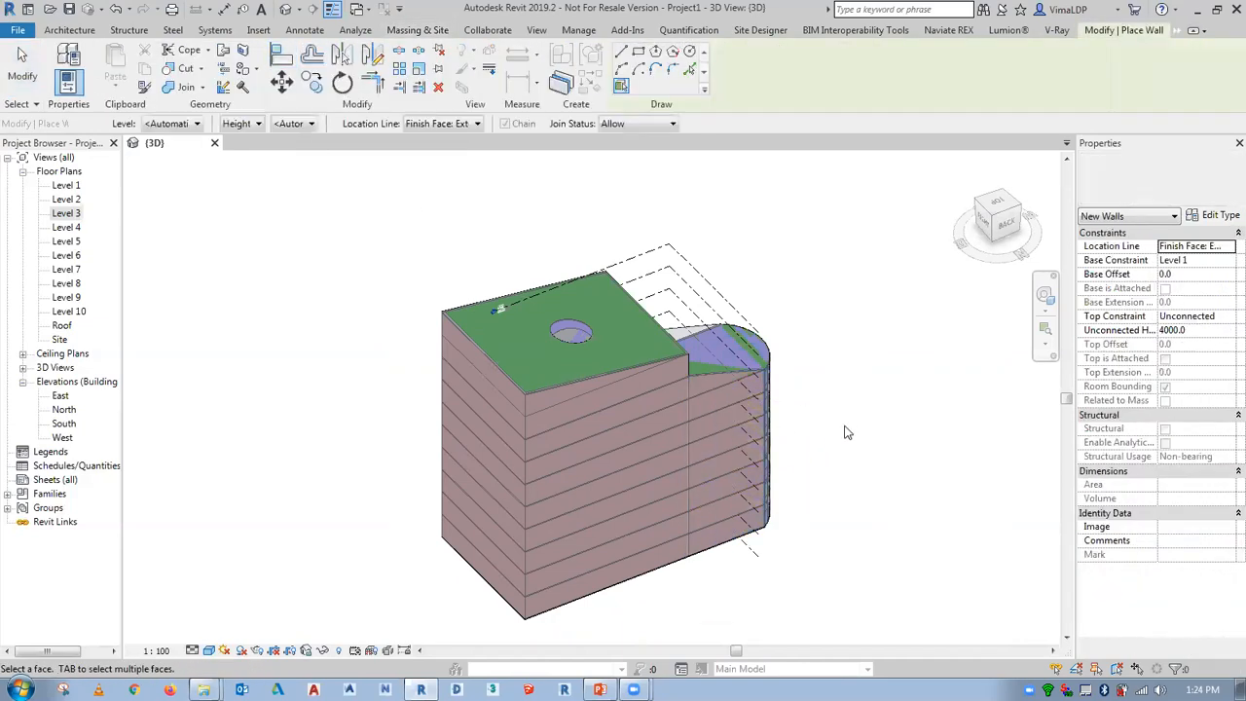
pyautogui.press('Escape')
pyautogui.keyDown('shift'); pyautogui.moveTo(839, 508); pyautogui.dragTo(563, 426, button='middle'); pyautogui.keyUp('shift')
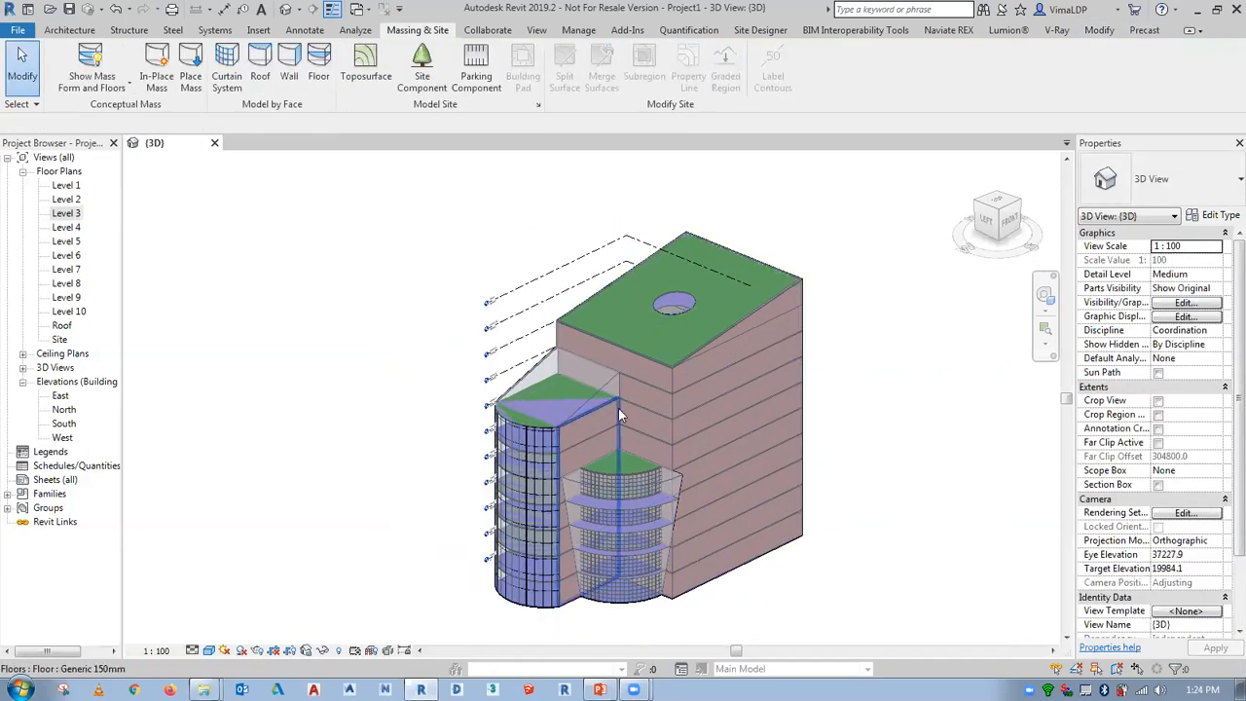
pyautogui.click(605, 406)
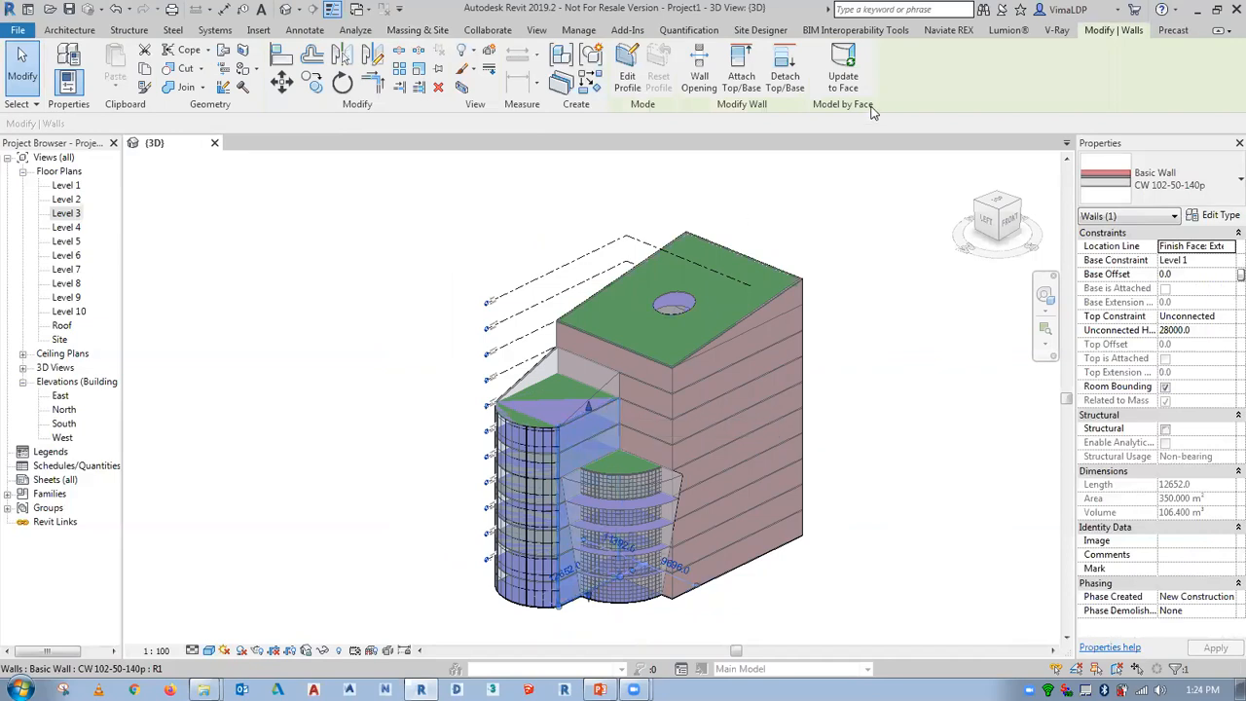
pyautogui.click(926, 459)
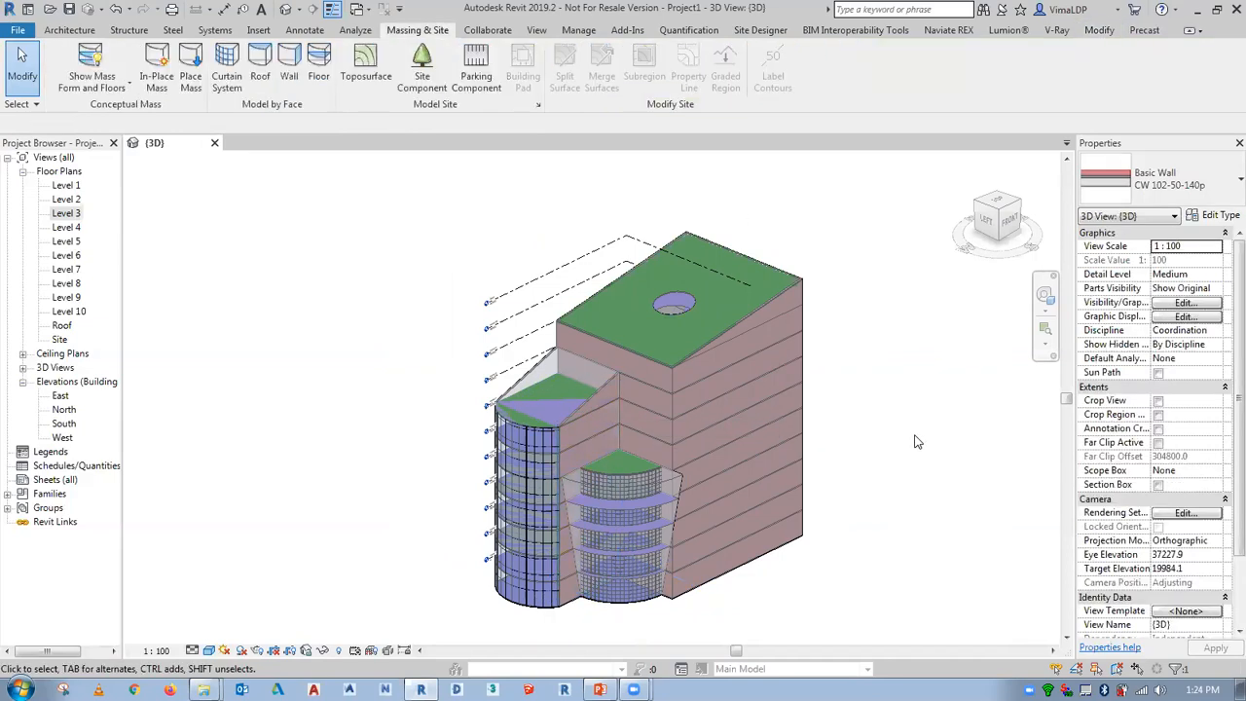
# Update the roofs of the curved wing and the tapered quarter-round block to their modified mass faces
pyautogui.scroll(2, 620, 588)
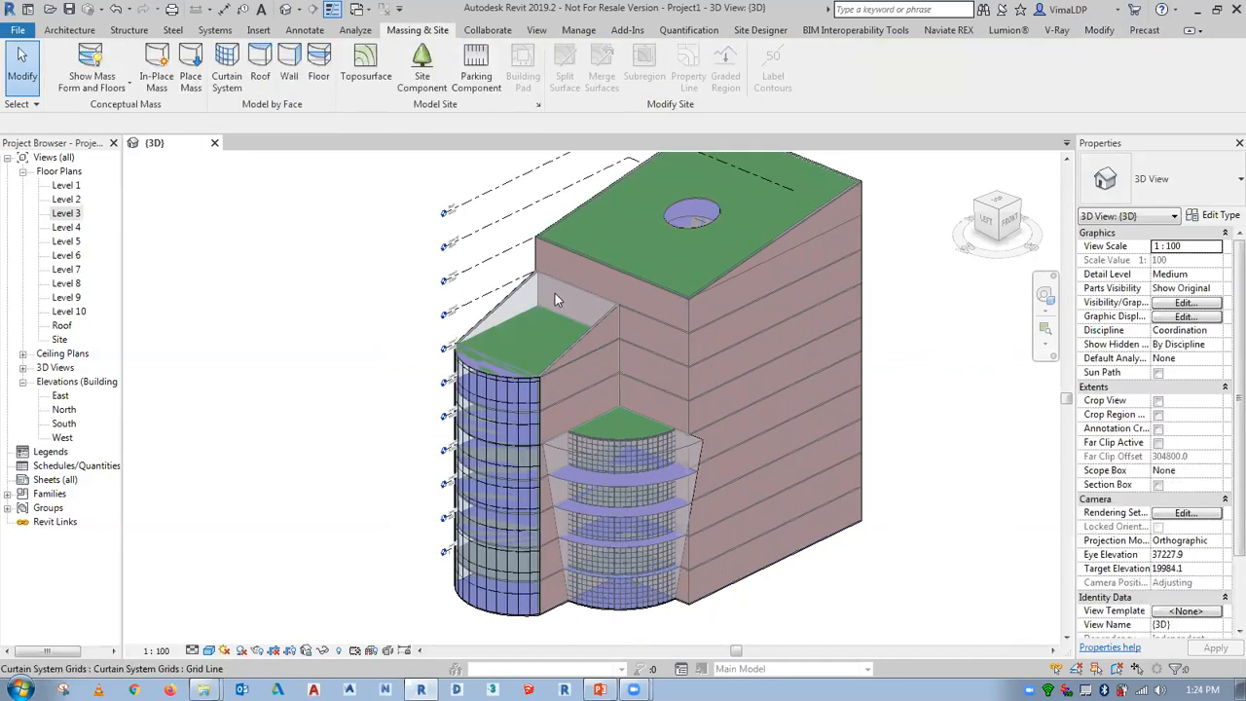
pyautogui.click(524, 314)
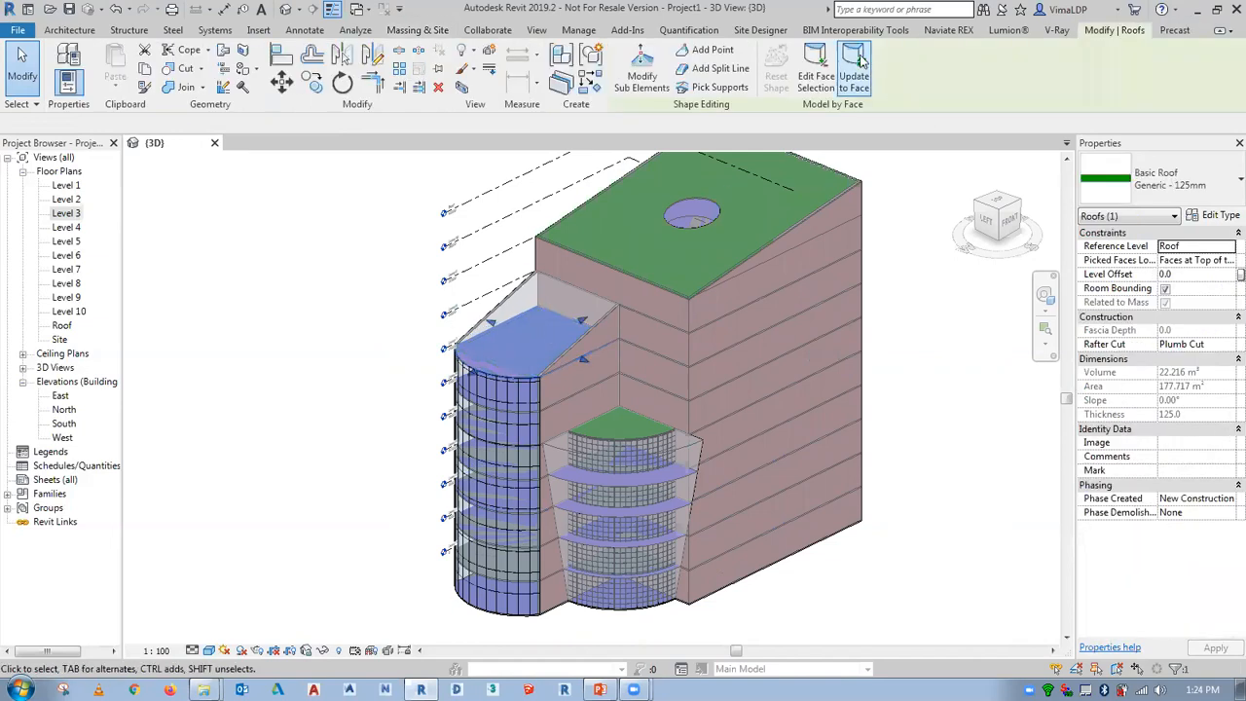
pyautogui.click(944, 346)
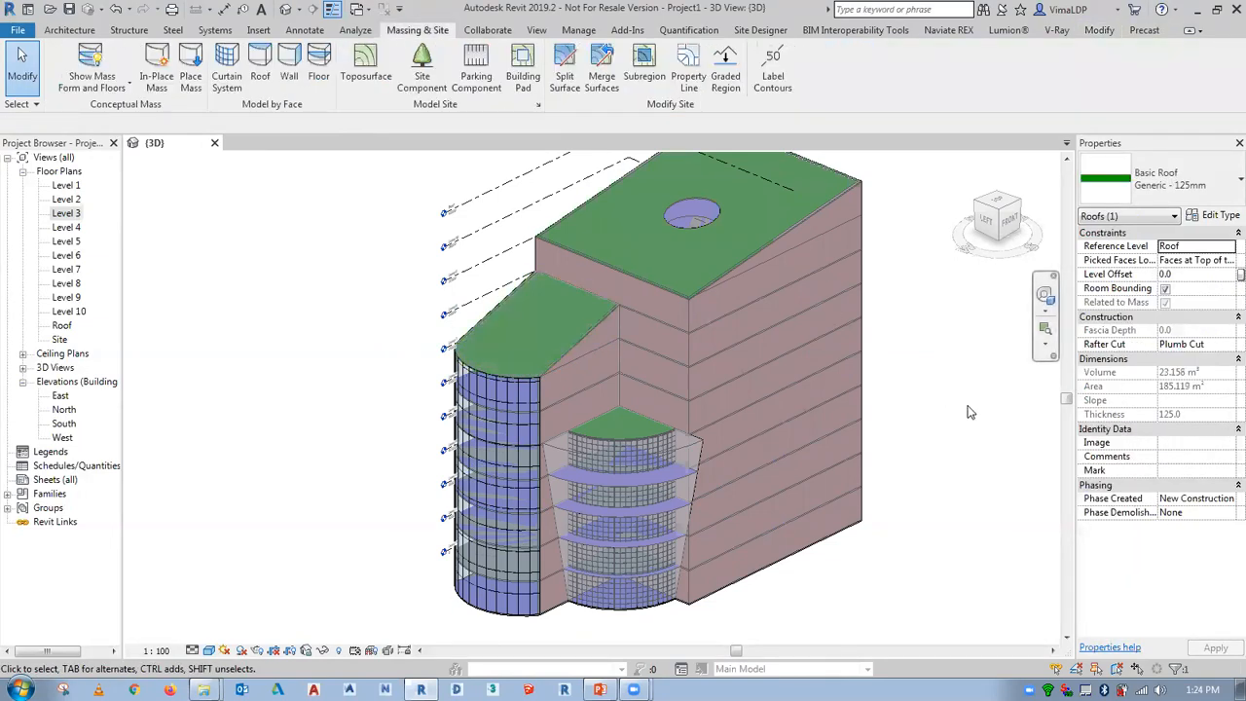
pyautogui.click(632, 429)
pyautogui.click(849, 76)
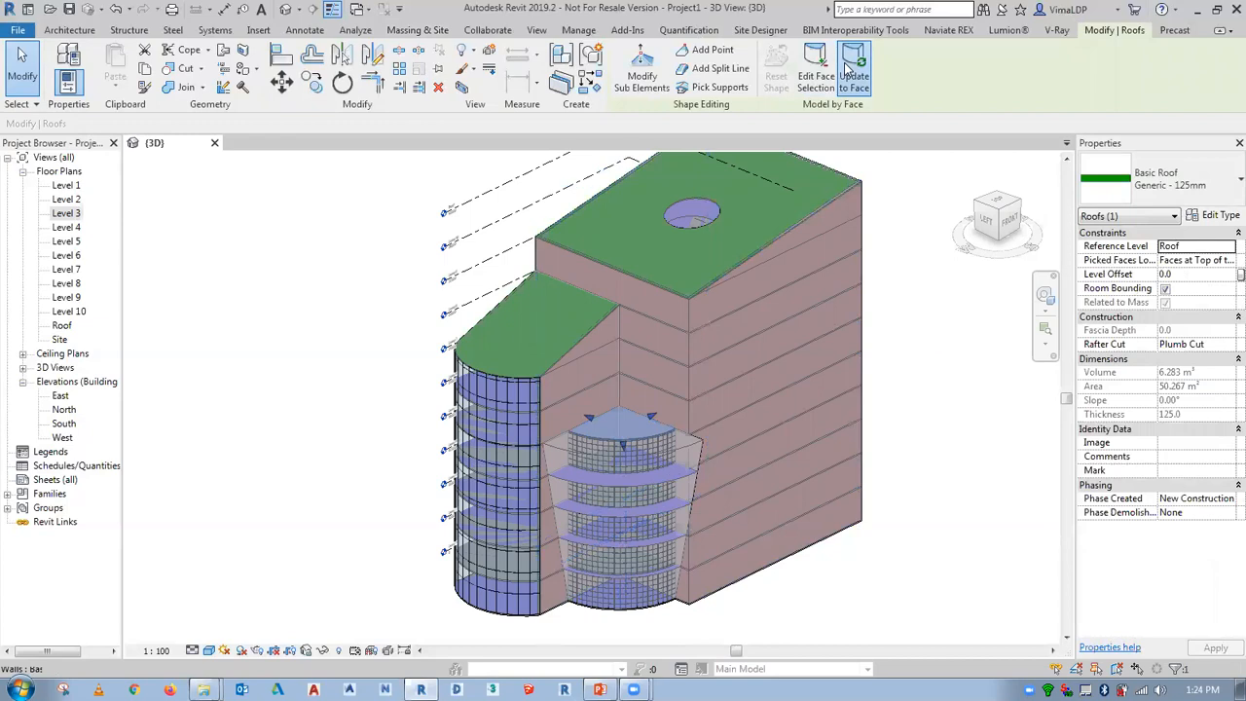
pyautogui.click(958, 362)
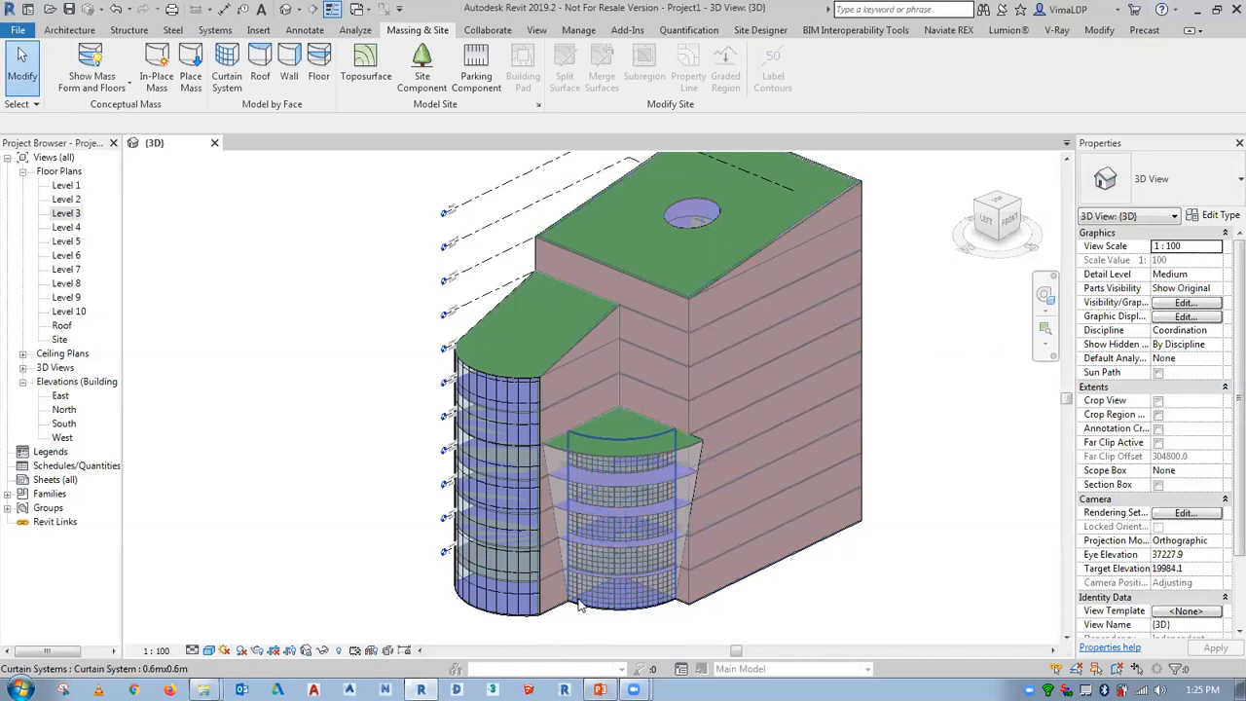
# Update the 0.6m x 0.6m curtain system on the quarter-round block to its tapered mass face
pyautogui.click(579, 606)
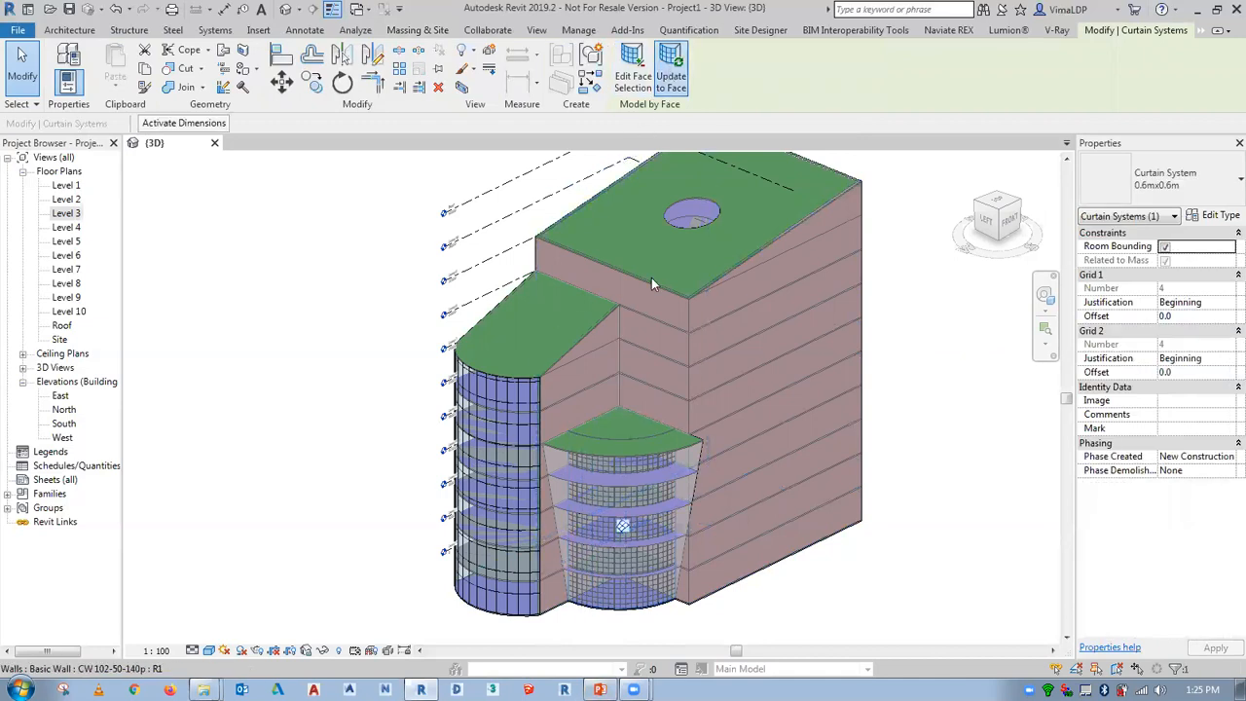
pyautogui.click(943, 443)
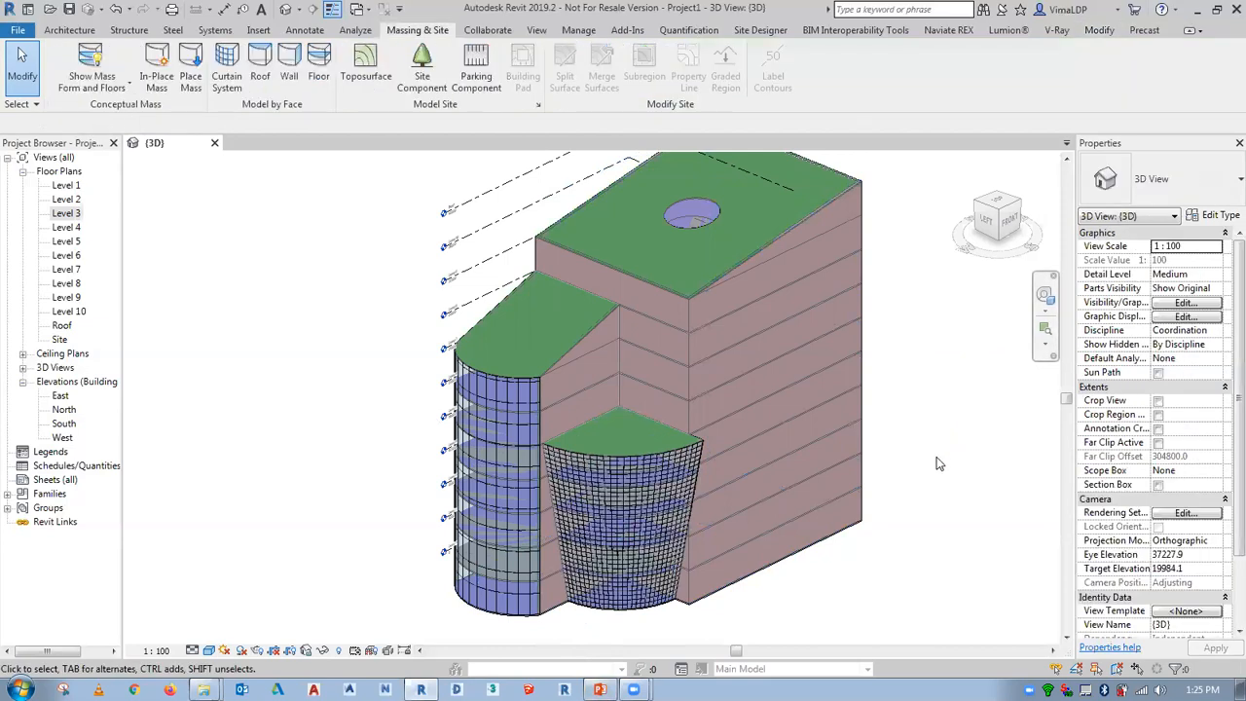
pyautogui.scroll(-1, 934, 491)
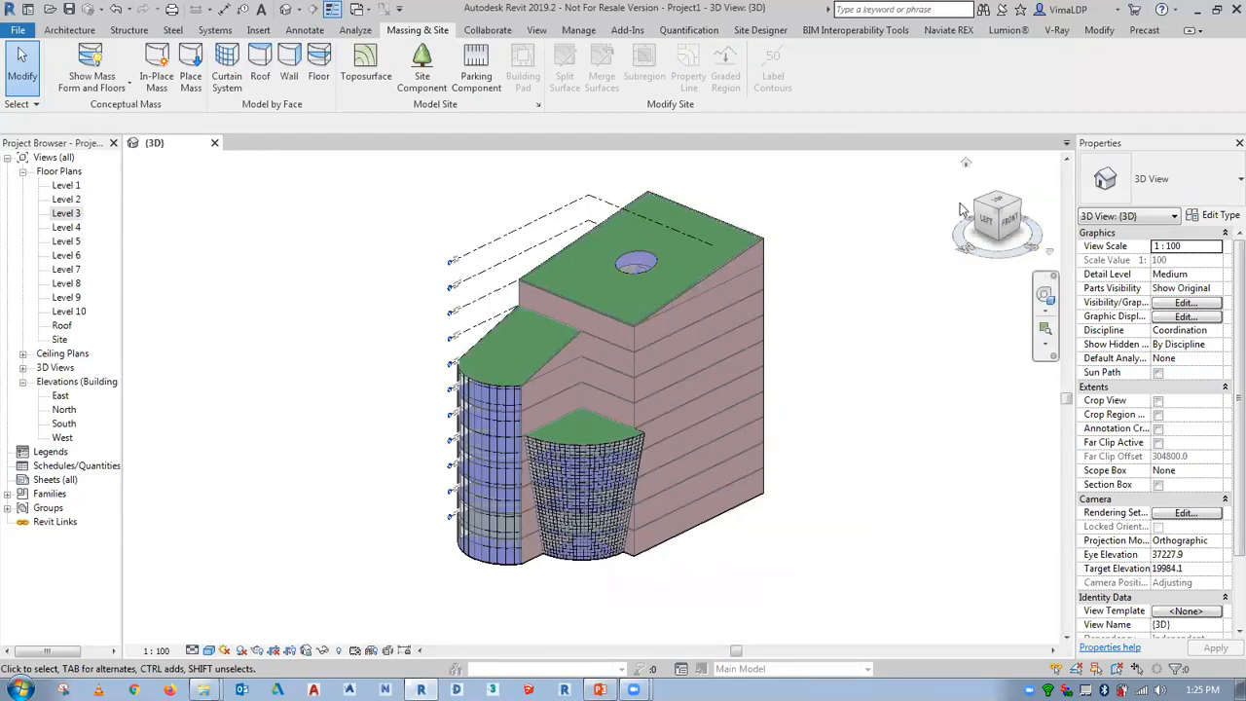
pyautogui.click(965, 165)
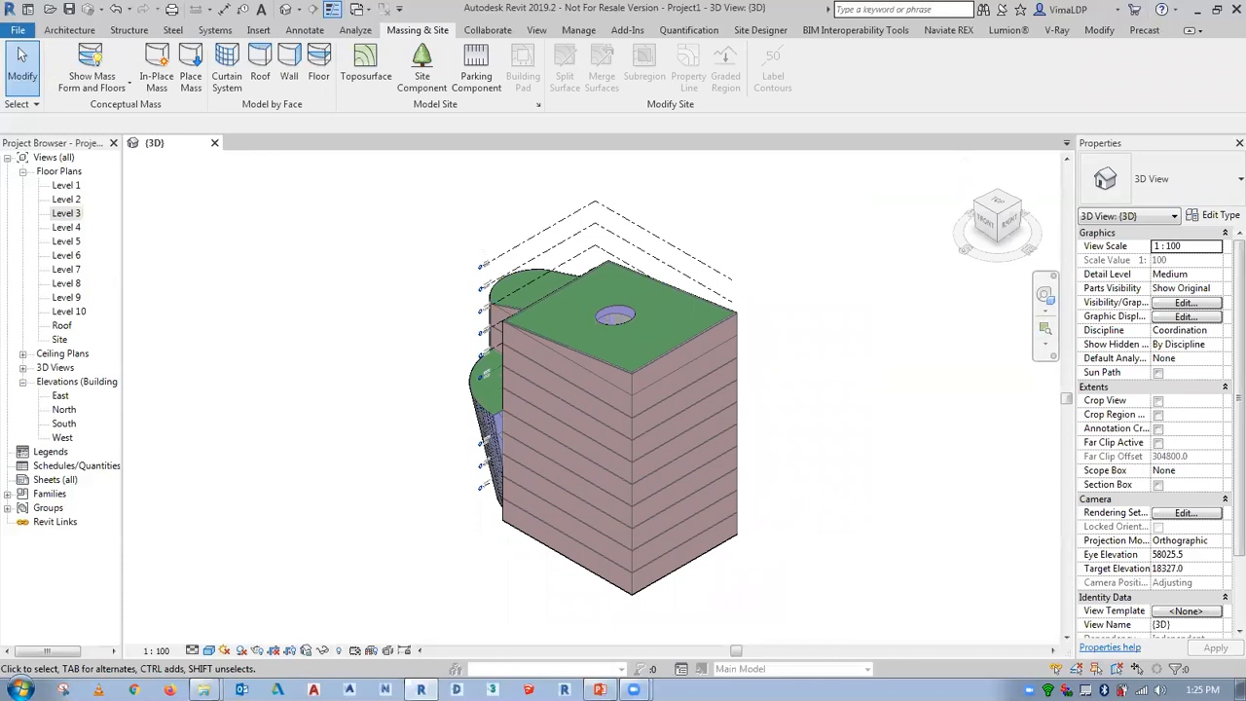
# Switch to the PowerPoint presentation and start the slide show from slide 6, Conceptual Mass Family
pyautogui.click(600, 690)
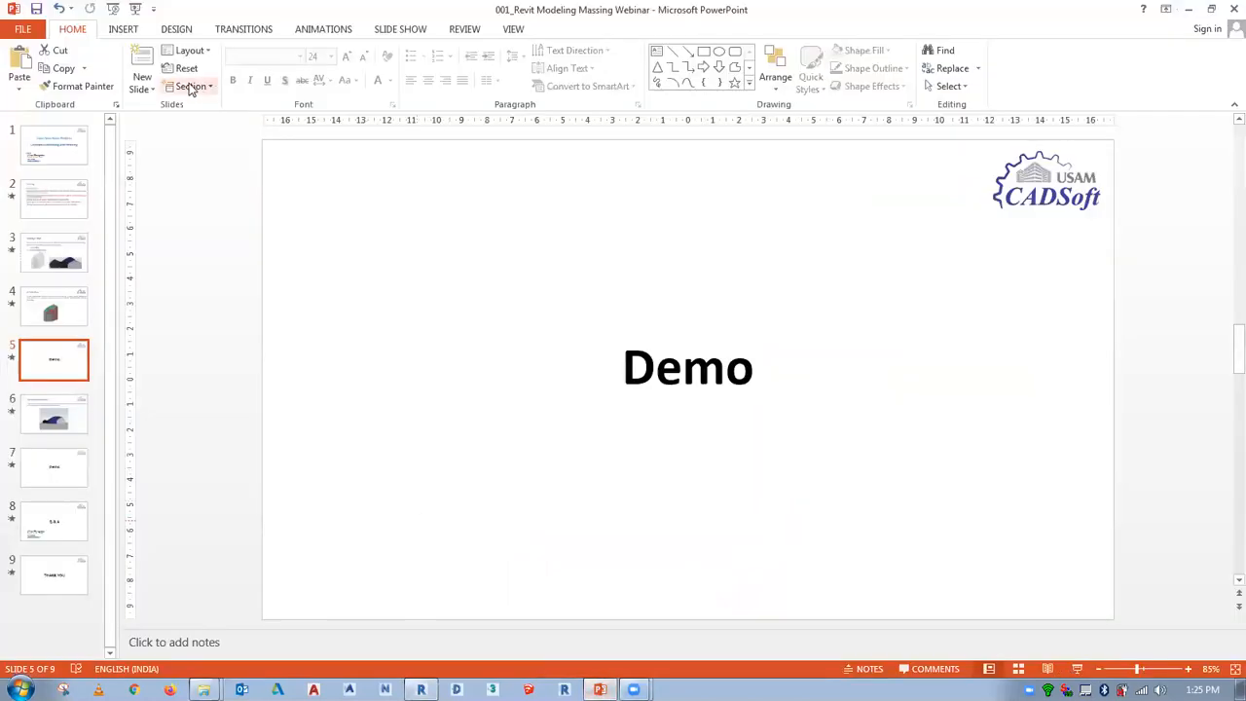
pyautogui.click(51, 418)
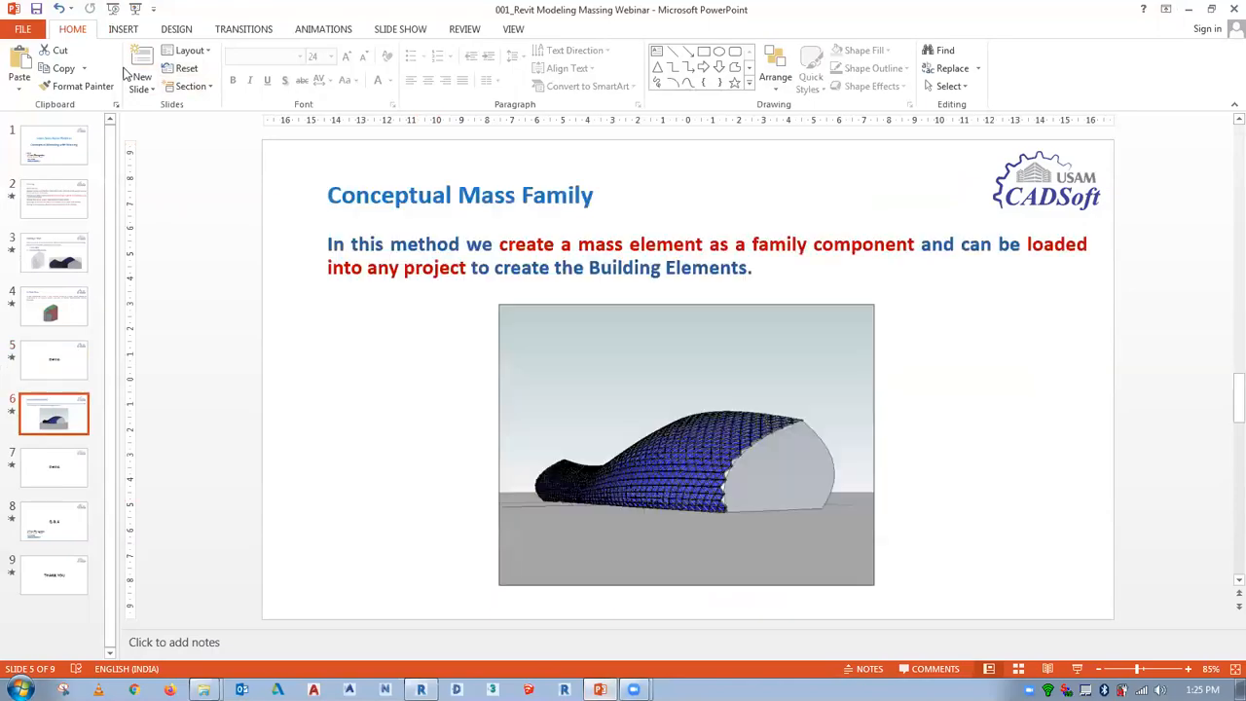
pyautogui.click(113, 9)
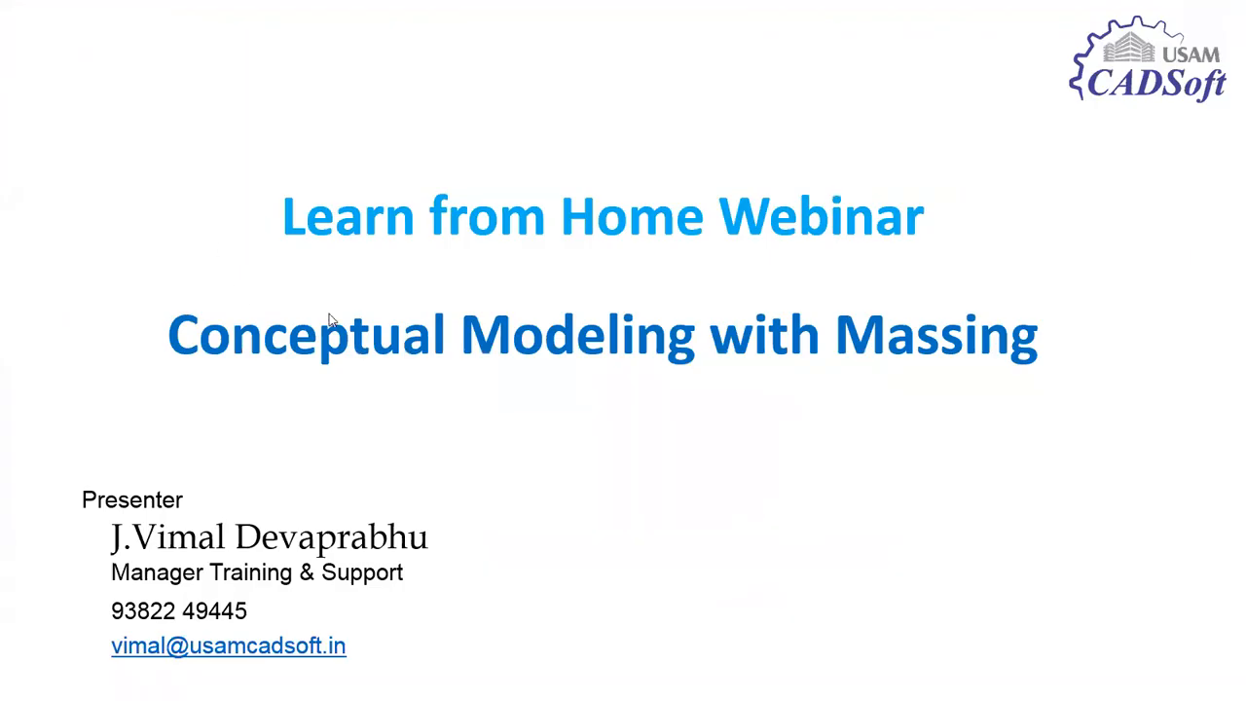
pyautogui.press('Escape')
pyautogui.click(55, 417)
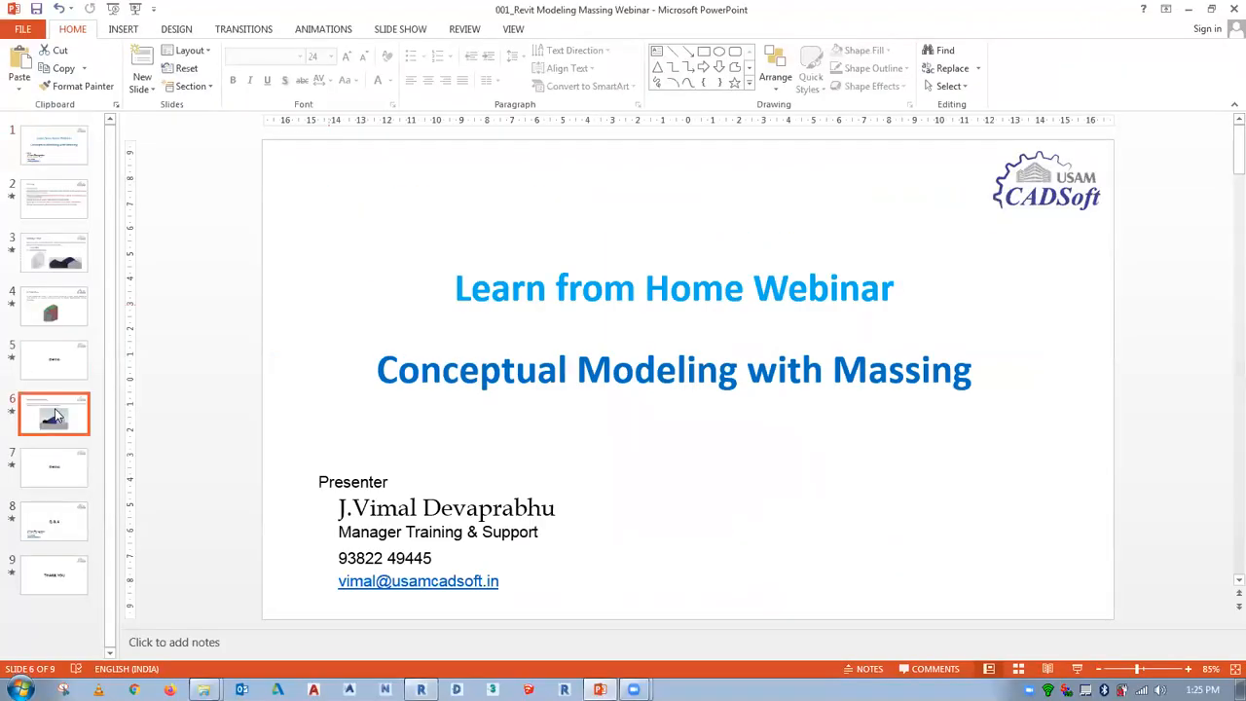
pyautogui.click(136, 9)
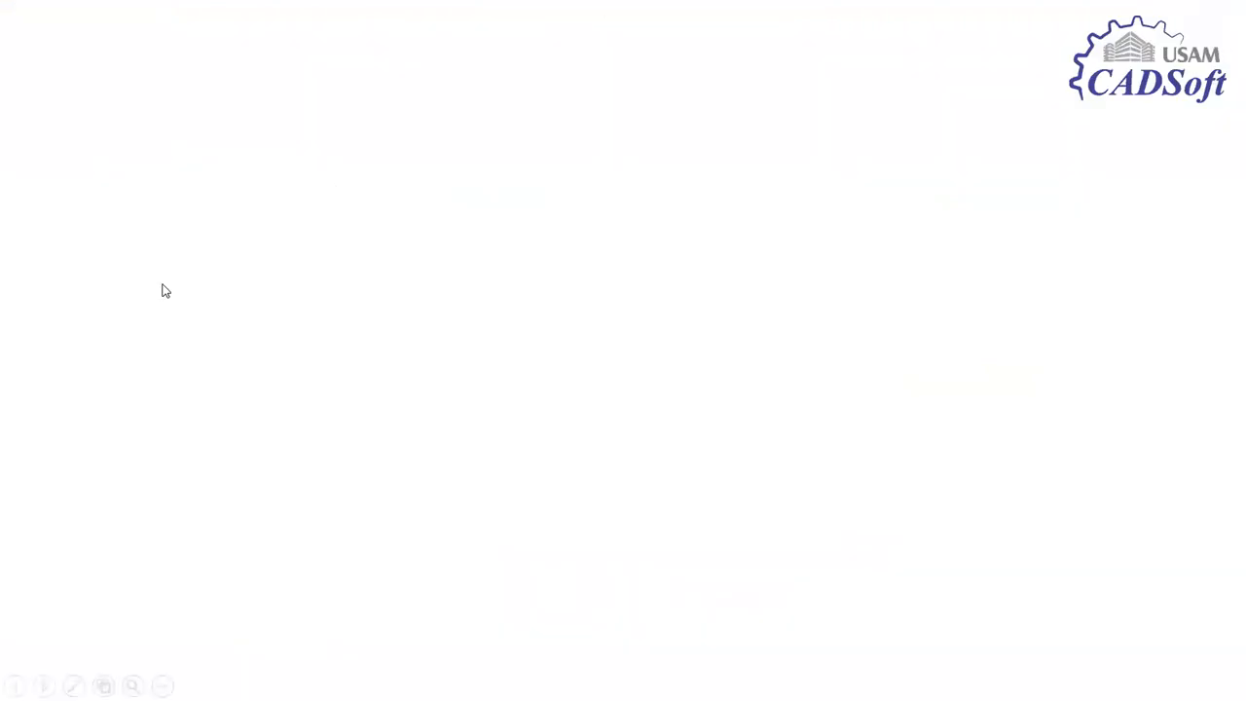
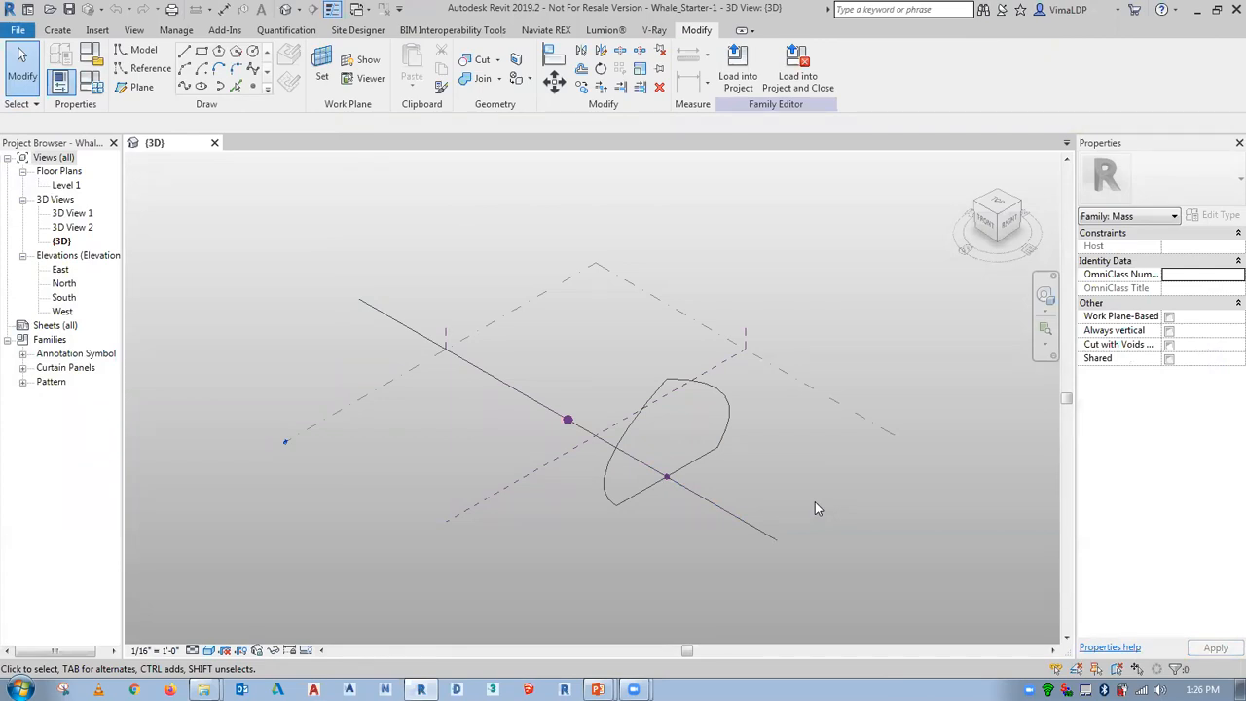
# Create a solid form from the closed curved profile and the straight path line in the Whale_Starter-1 mass family
pyautogui.click(695, 463)
pyautogui.keyDown('ctrl'); pyautogui.click(742, 516); pyautogui.keyUp('ctrl')
pyautogui.click(756, 88)
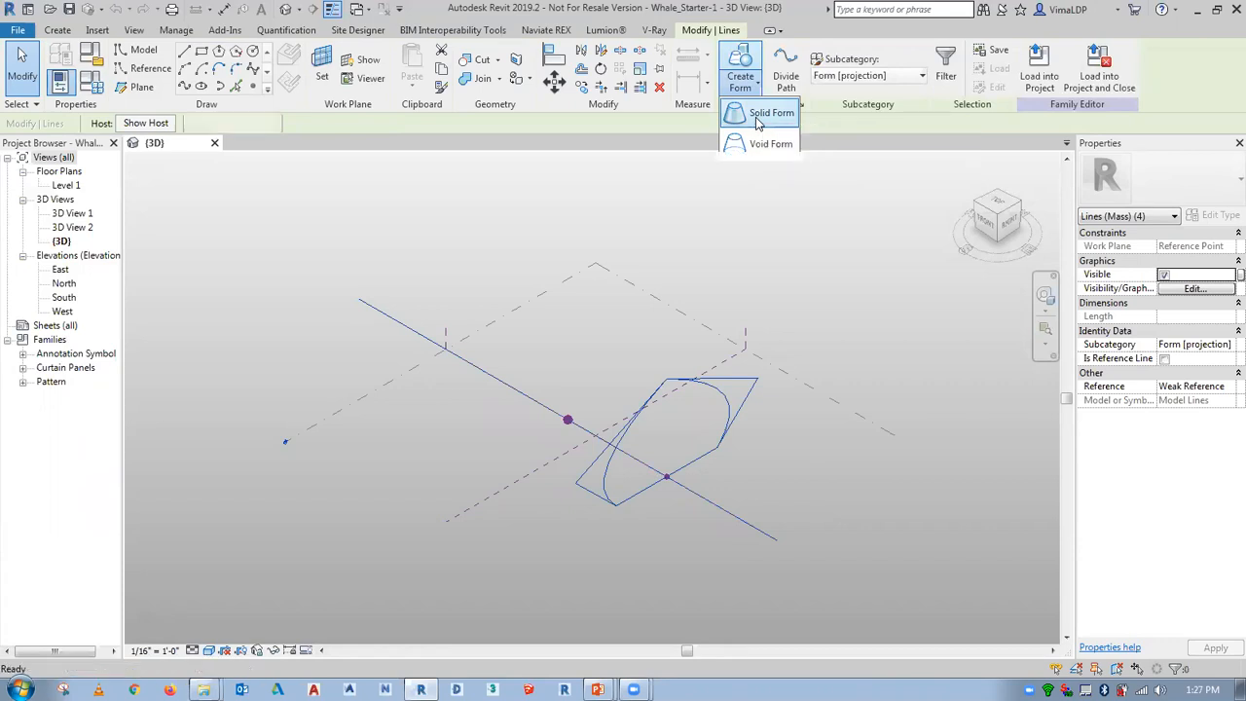
pyautogui.click(764, 115)
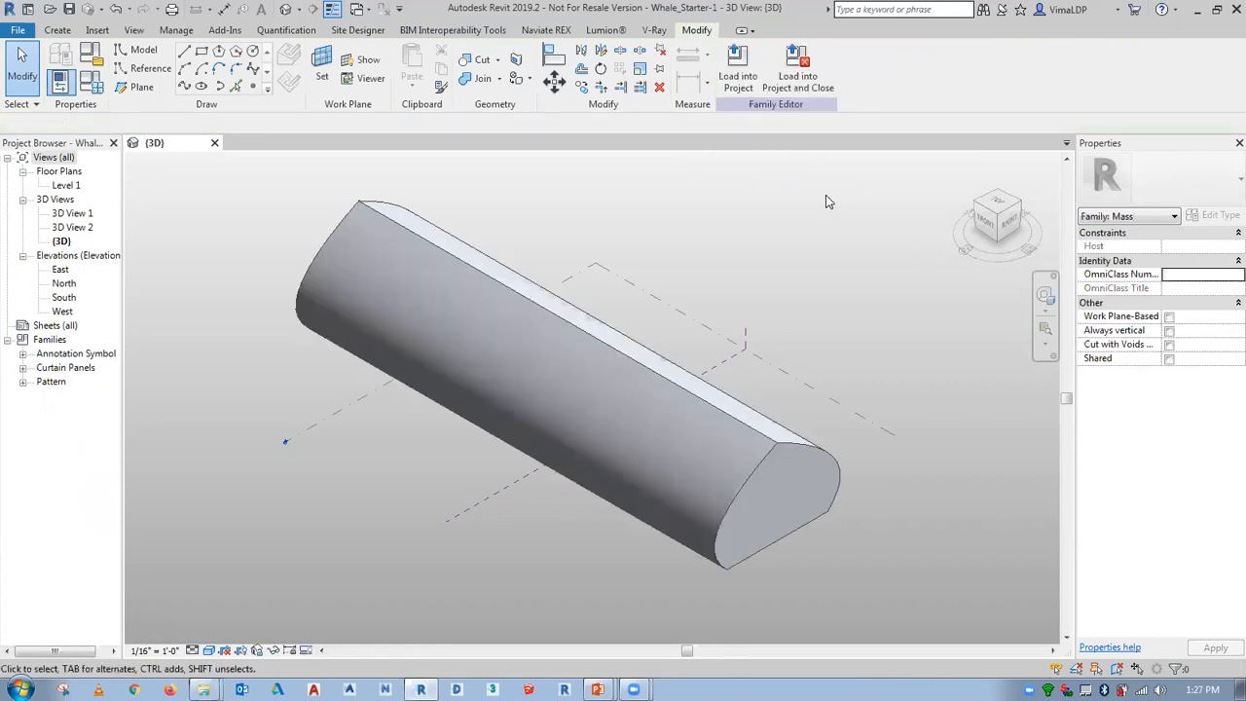
pyautogui.moveTo(1003, 222); pyautogui.dragTo(994, 234)
pyautogui.click(994, 232)
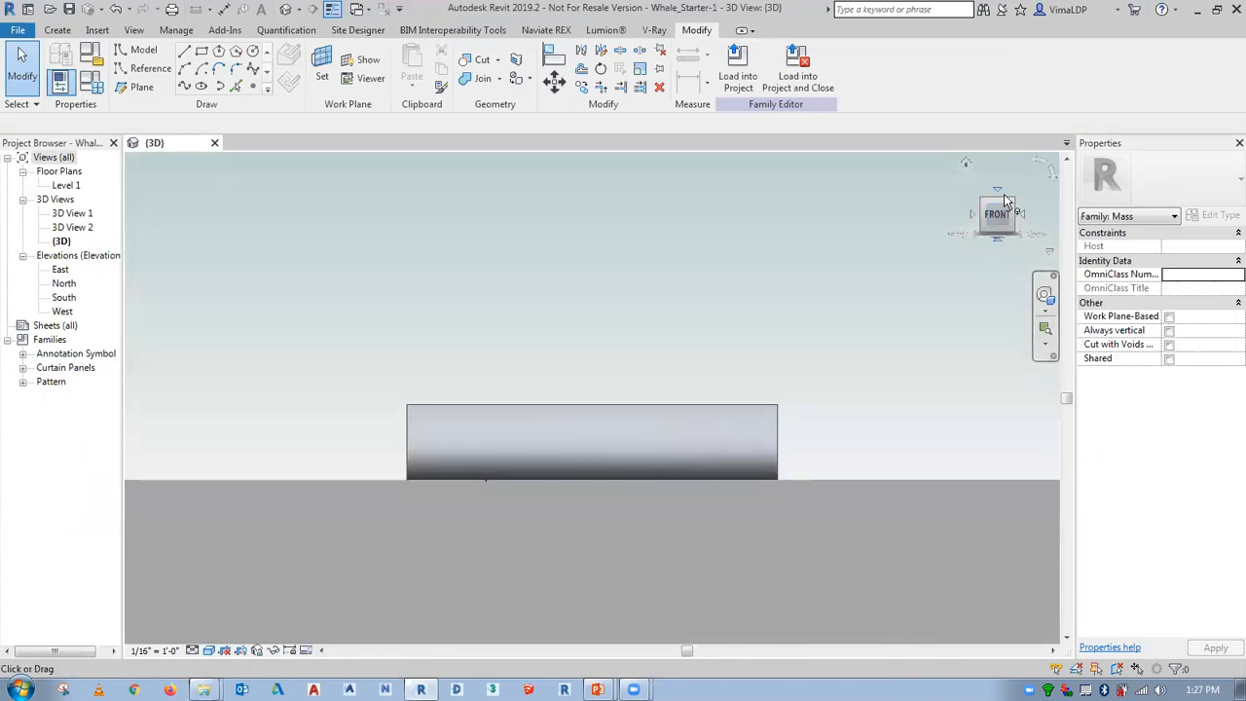
pyautogui.click(1000, 190)
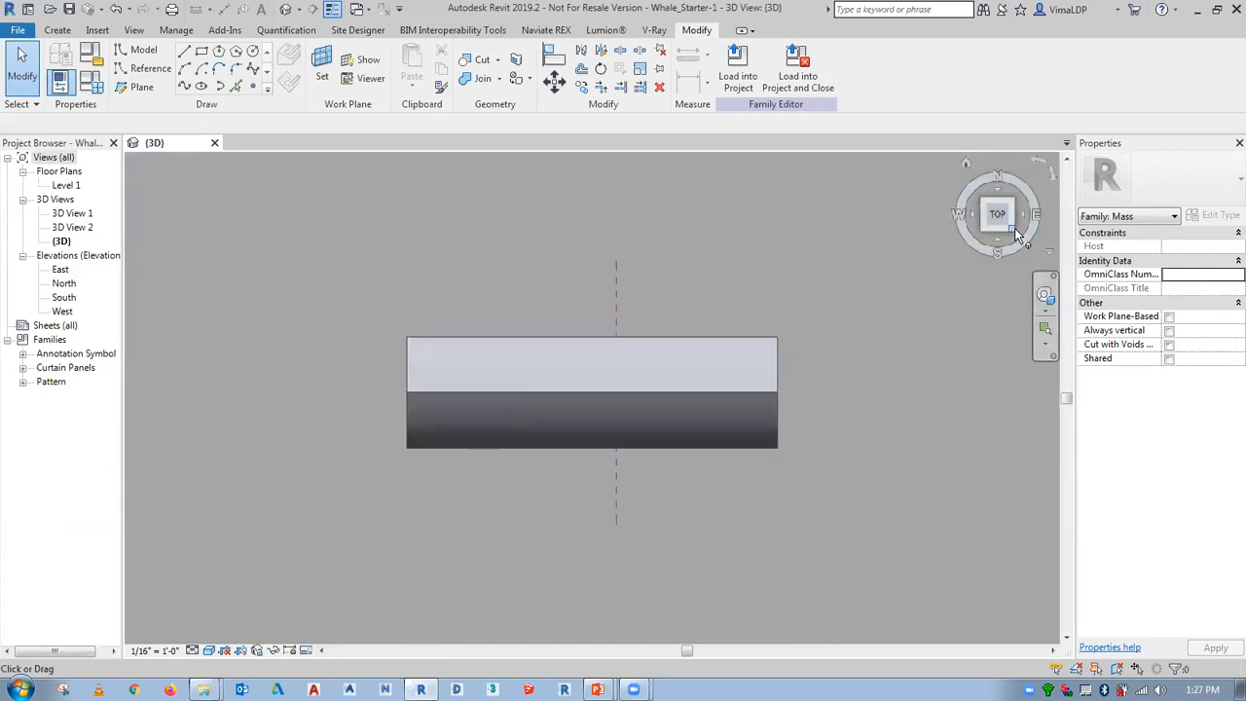
# Add two intermediate profiles across the solid form, one toward its west end and one toward its east end
pyautogui.click(1013, 227)
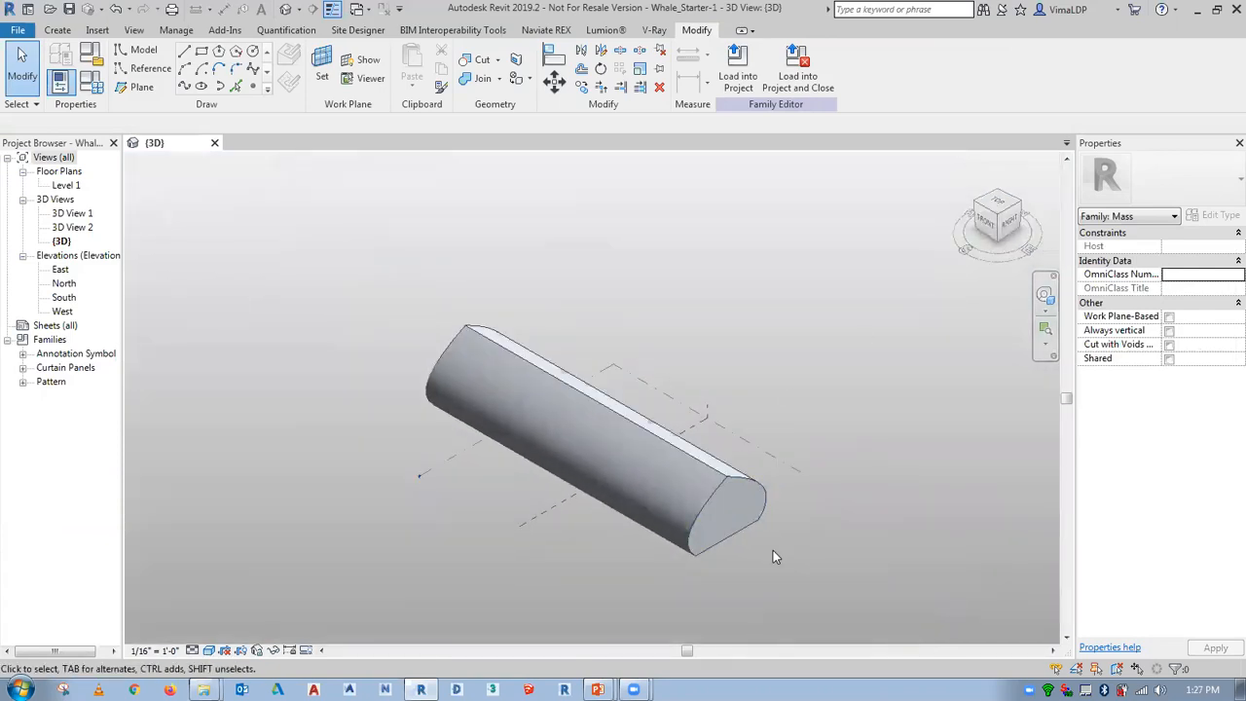
pyautogui.scroll(2, 766, 572)
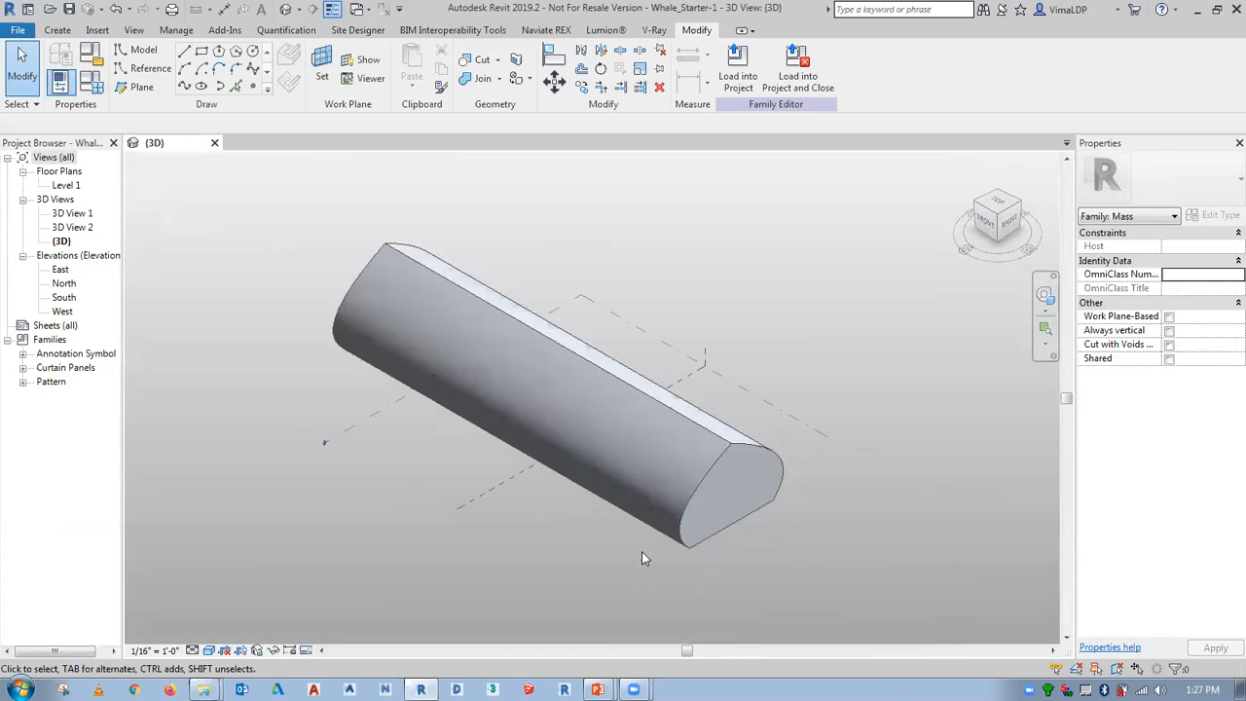
pyautogui.click(716, 466)
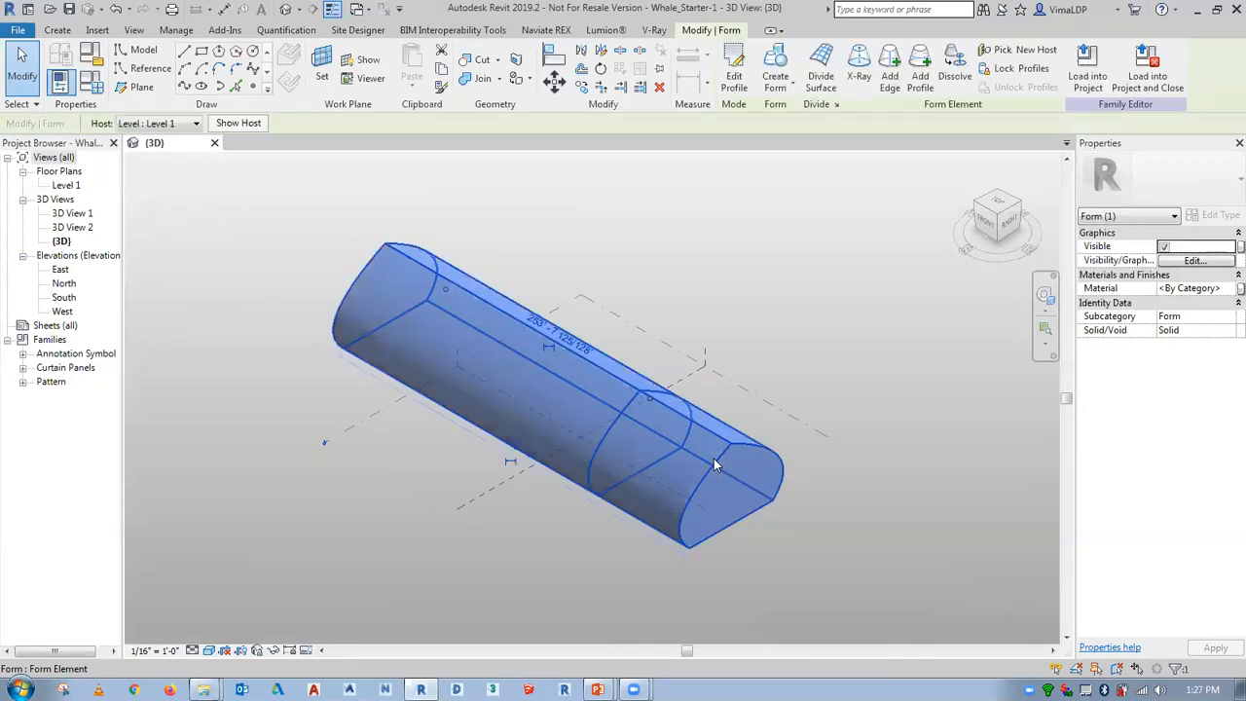
pyautogui.click(921, 78)
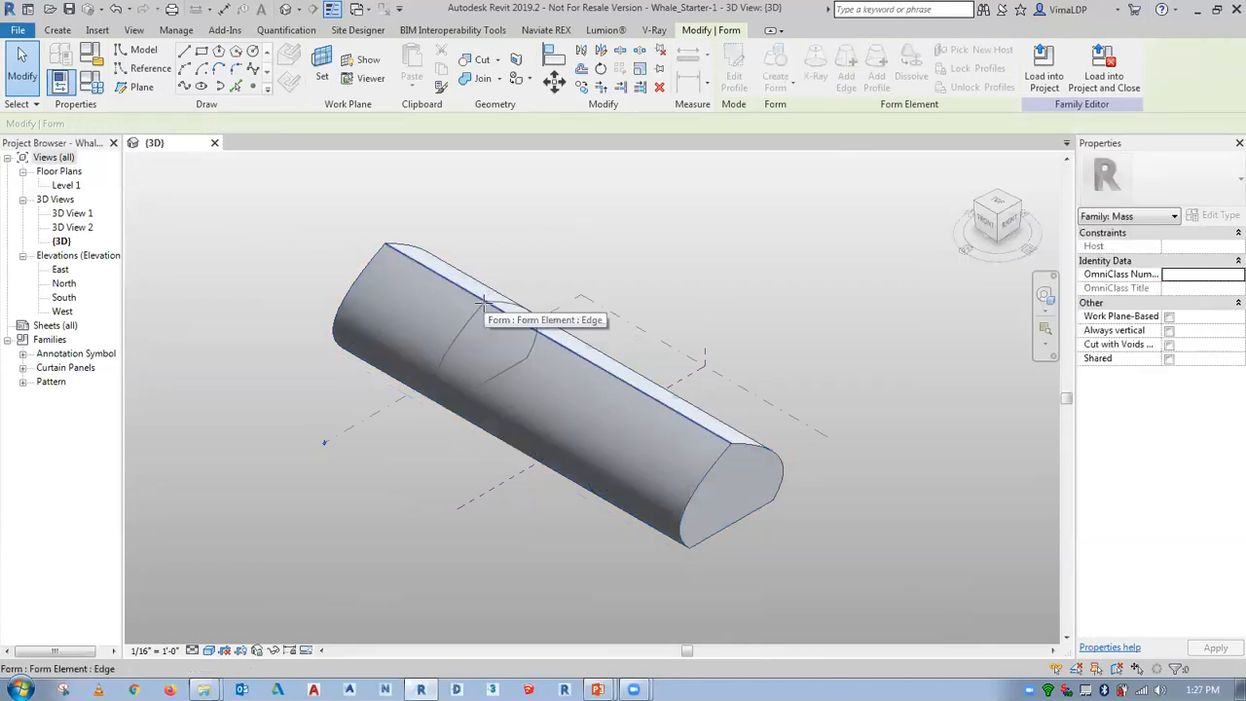
pyautogui.press('Escape')
pyautogui.press('Escape')
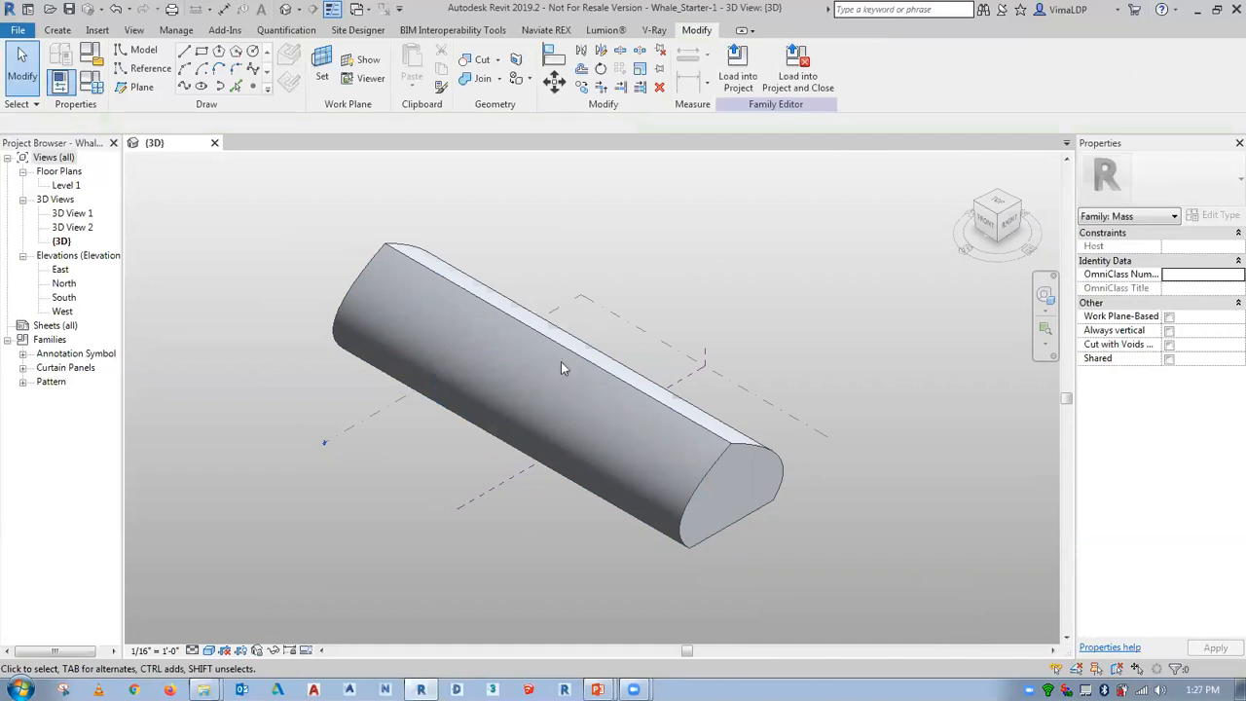
# Turn on the X-Ray display of the form to expose its profiles, path and vertices
pyautogui.click(562, 362)
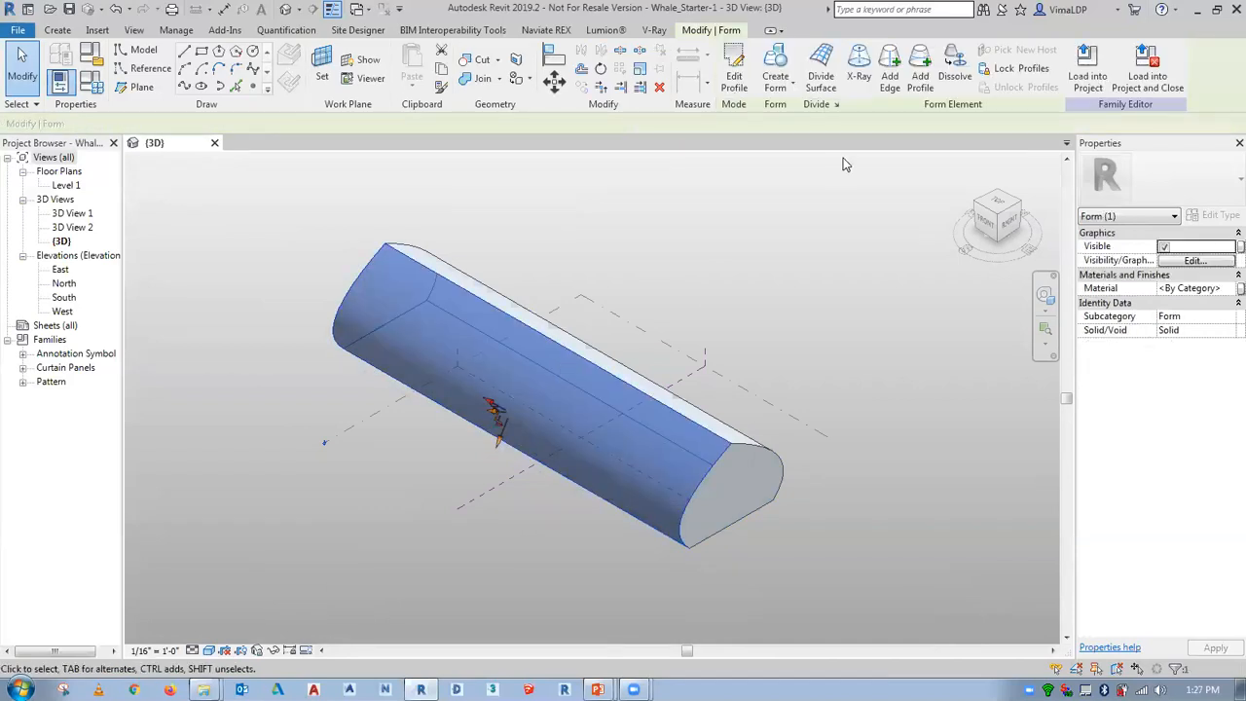
pyautogui.click(858, 59)
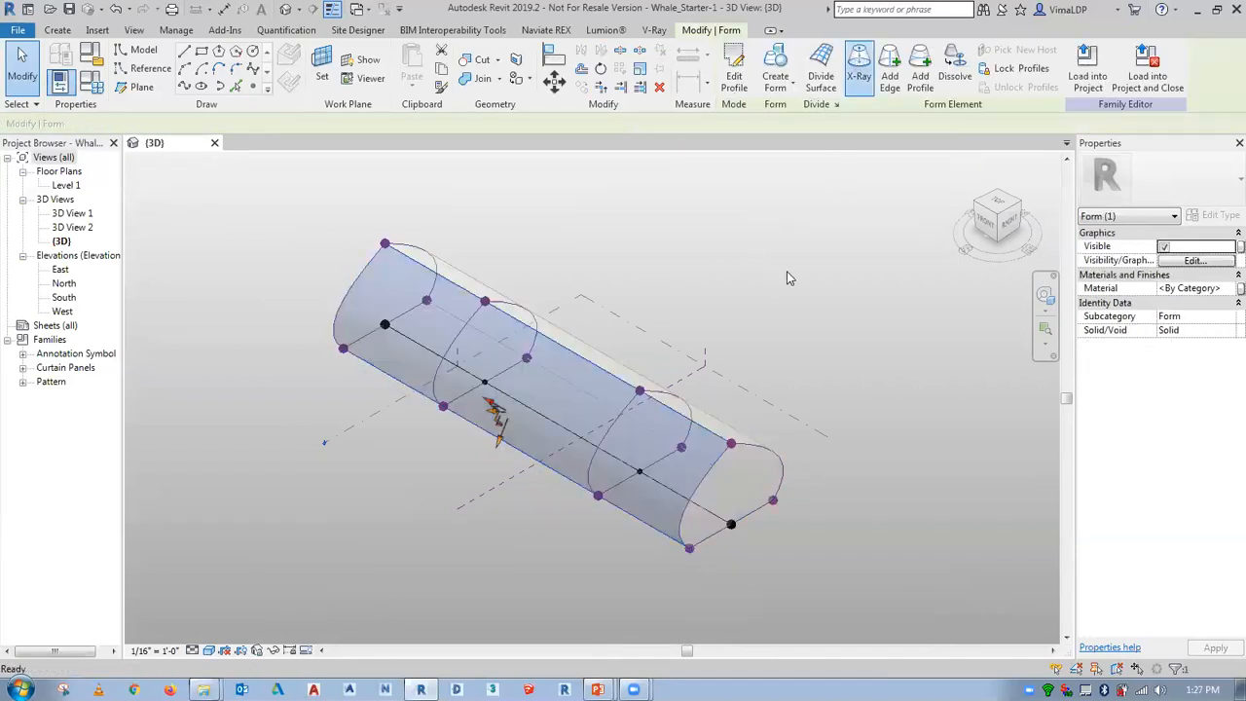
pyautogui.click(787, 274)
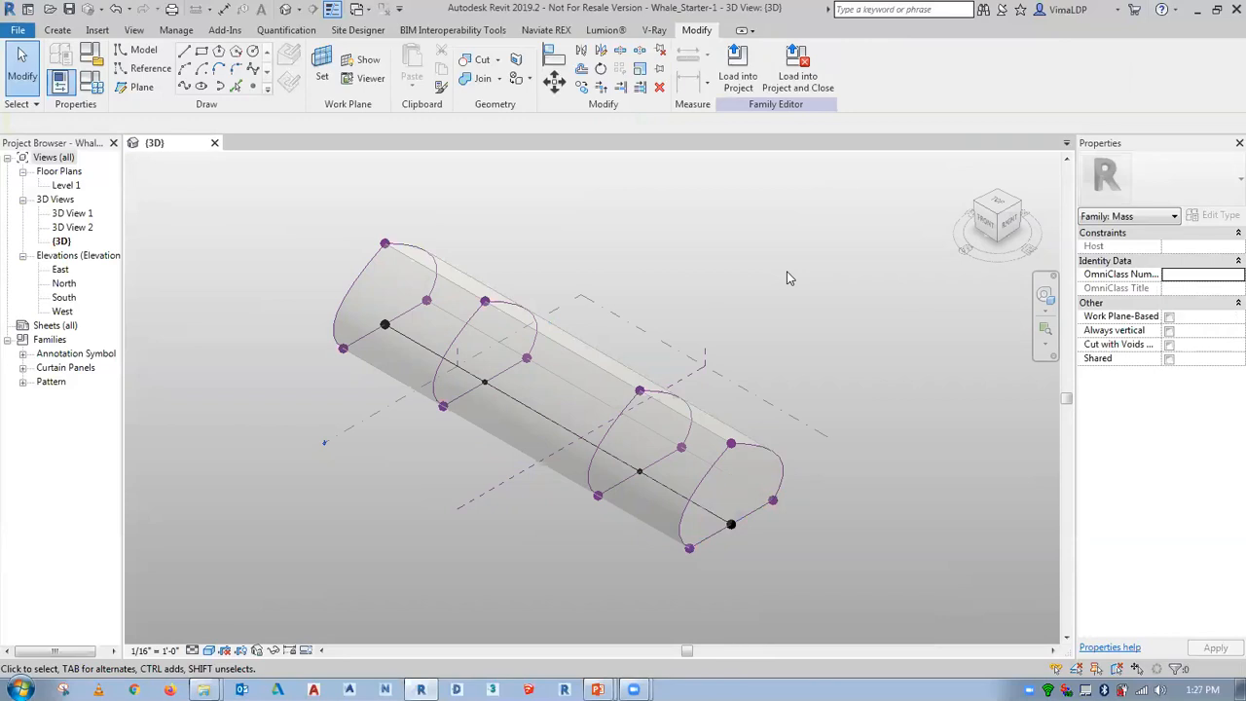
# In the front view, raise the top vertex of the intermediate profile nearer the east end, moving it along the global vertical axis
pyautogui.click(991, 224)
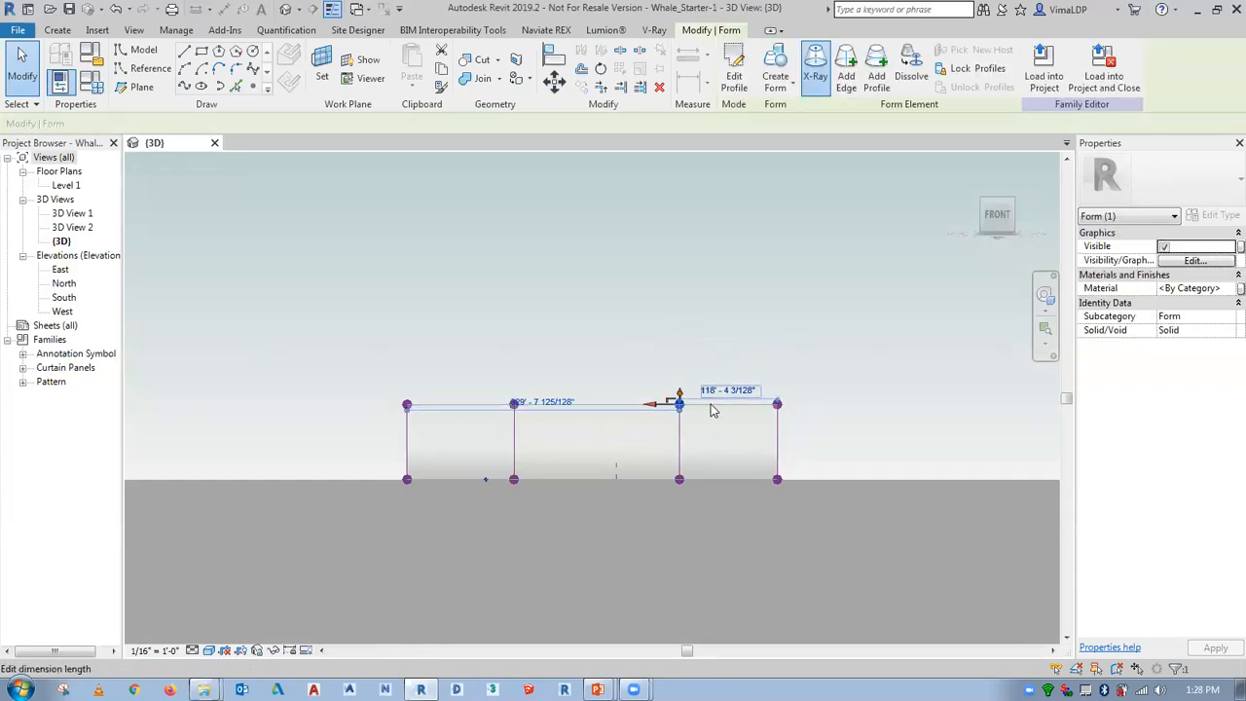
pyautogui.click(676, 409)
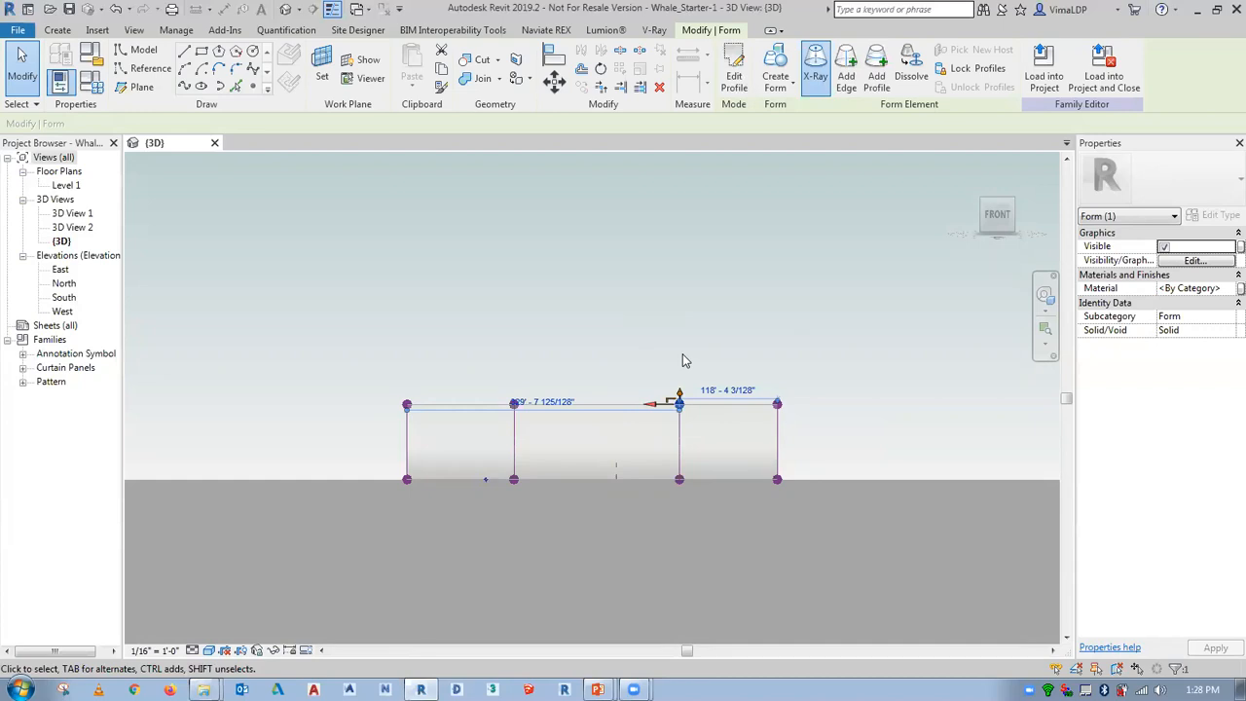
pyautogui.press('space')
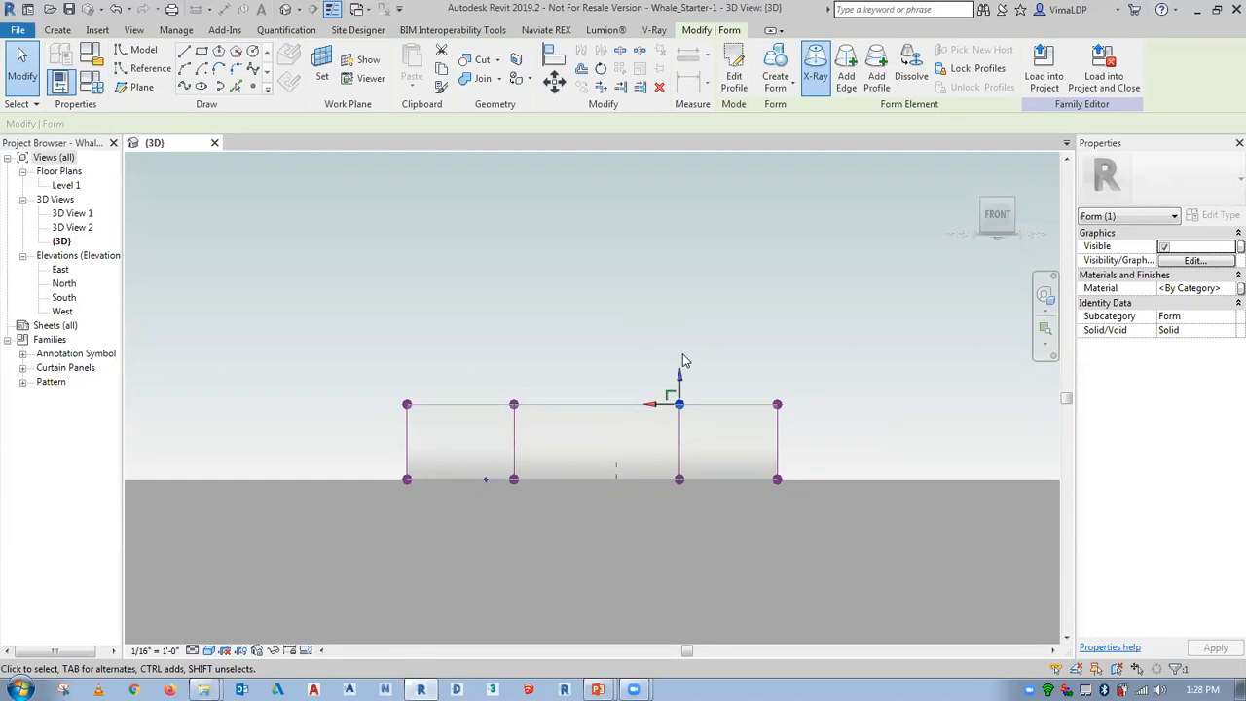
pyautogui.click(680, 381)
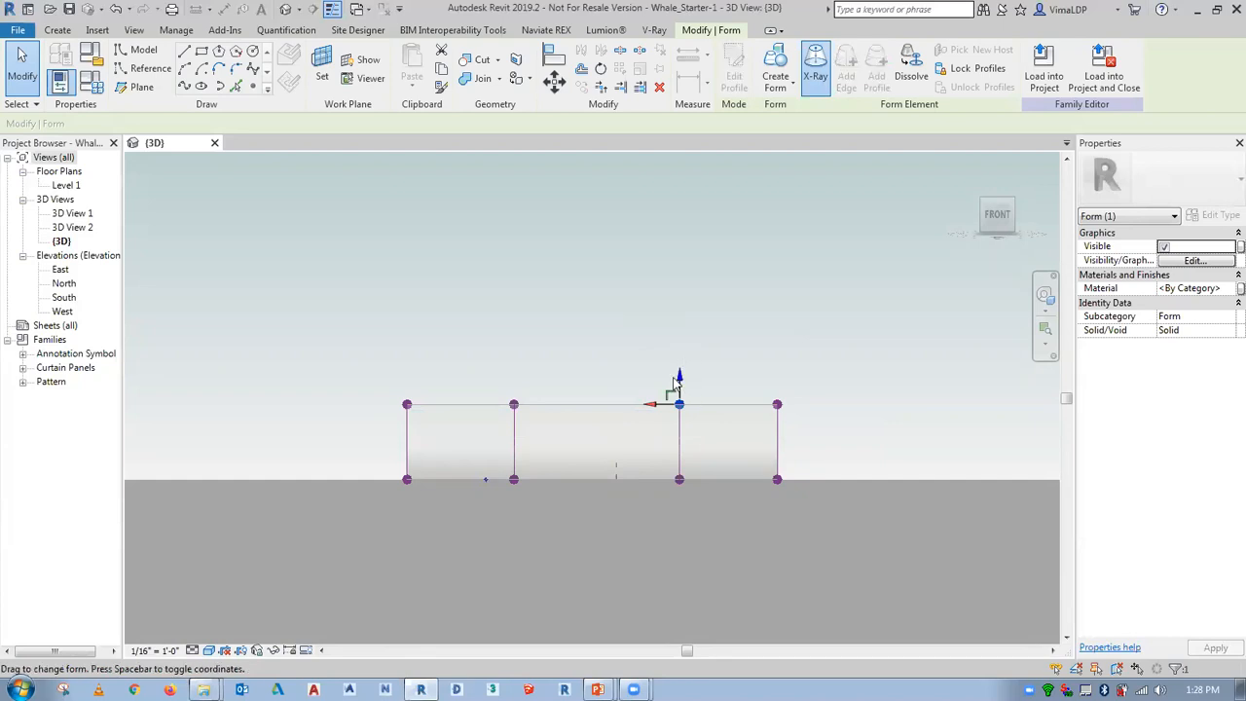
pyautogui.moveTo(679, 381)
pyautogui.mouseDown()
pyautogui.moveTo(680, 350)
pyautogui.moveTo(683, 362)
pyautogui.mouseUp()
pyautogui.click(747, 310)
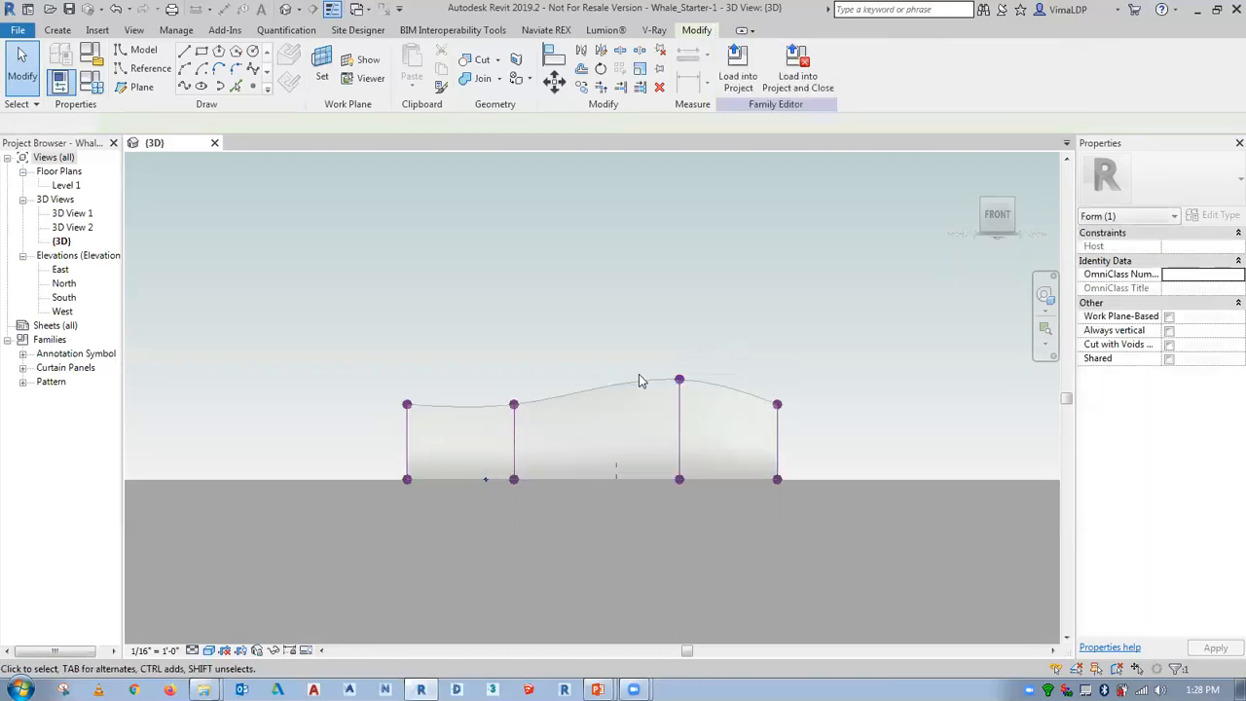
# Lower the top vertex of the western intermediate profile and pull the west end profile's top vertex up and outward to about 113' high
pyautogui.click(514, 404)
pyautogui.moveTo(510, 389); pyautogui.dragTo(513, 390)
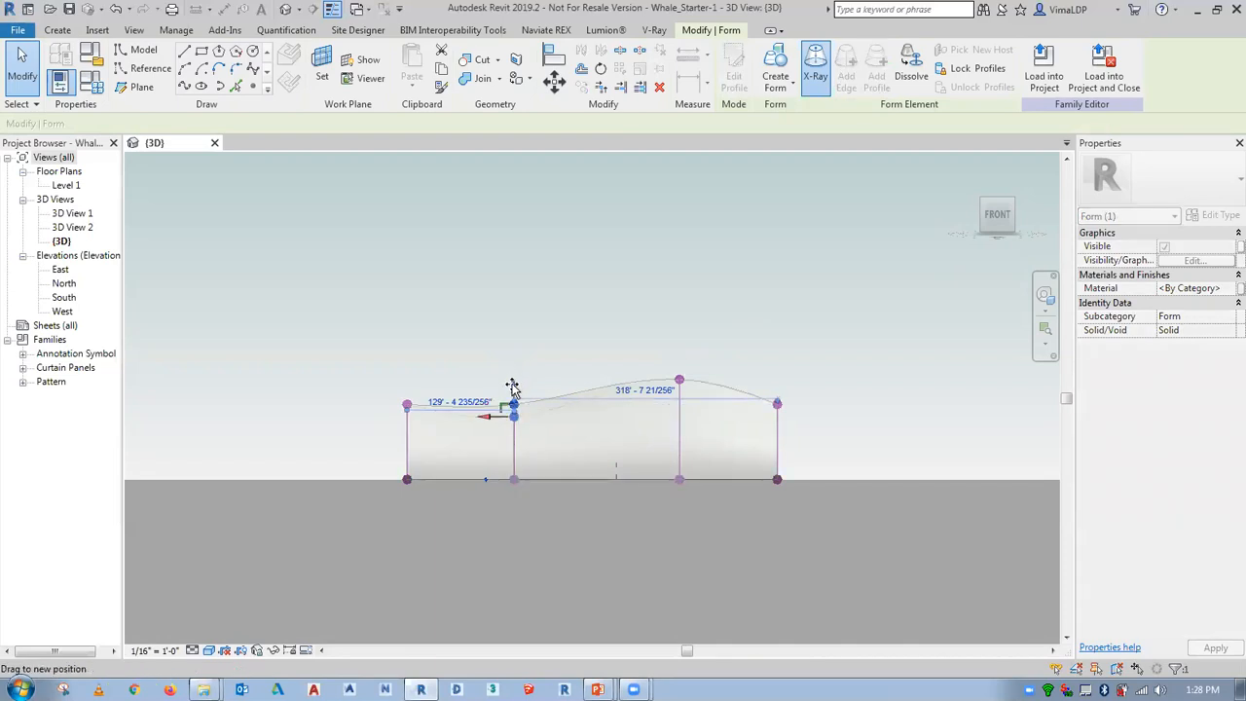
pyautogui.click(500, 334)
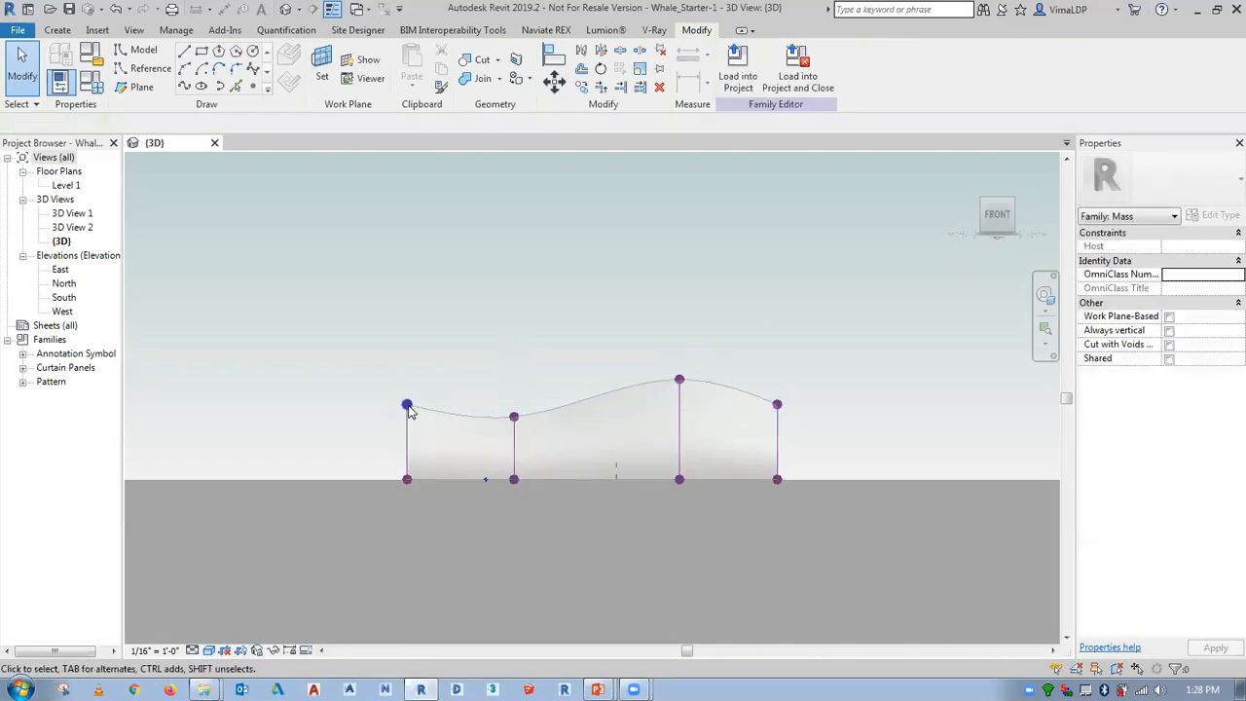
pyautogui.click(407, 404)
pyautogui.moveTo(409, 370); pyautogui.dragTo(375, 386)
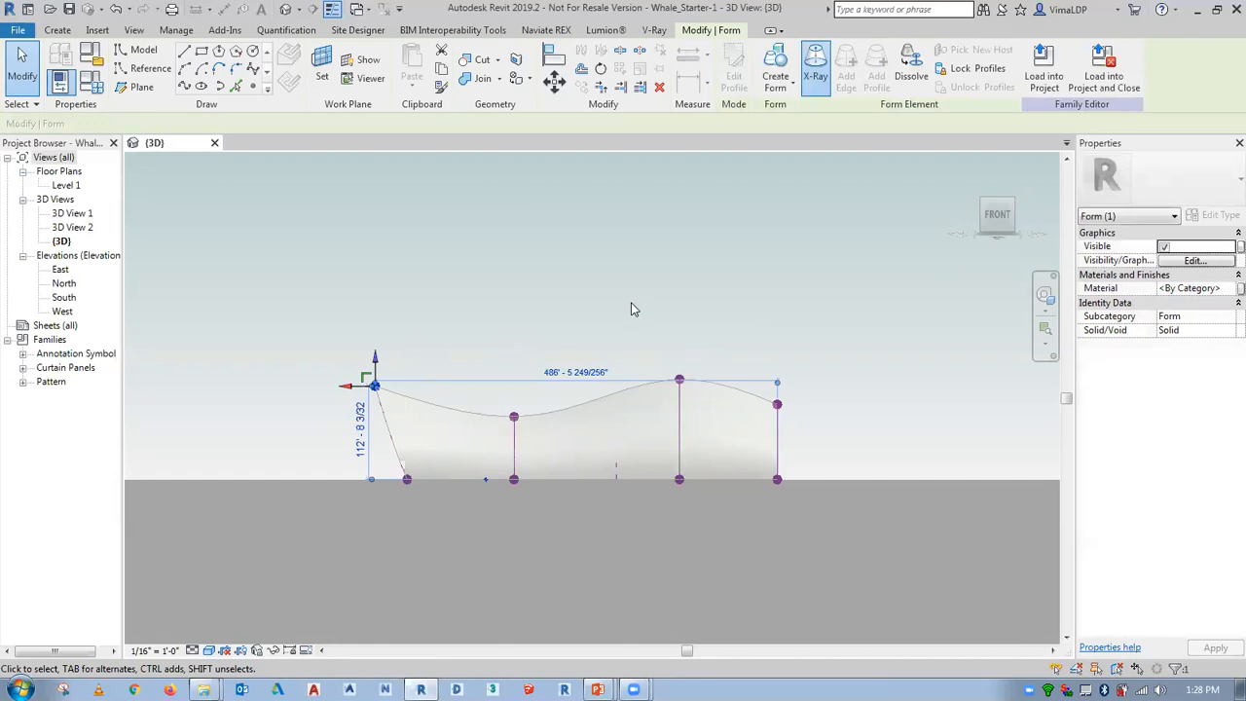
pyautogui.click(631, 302)
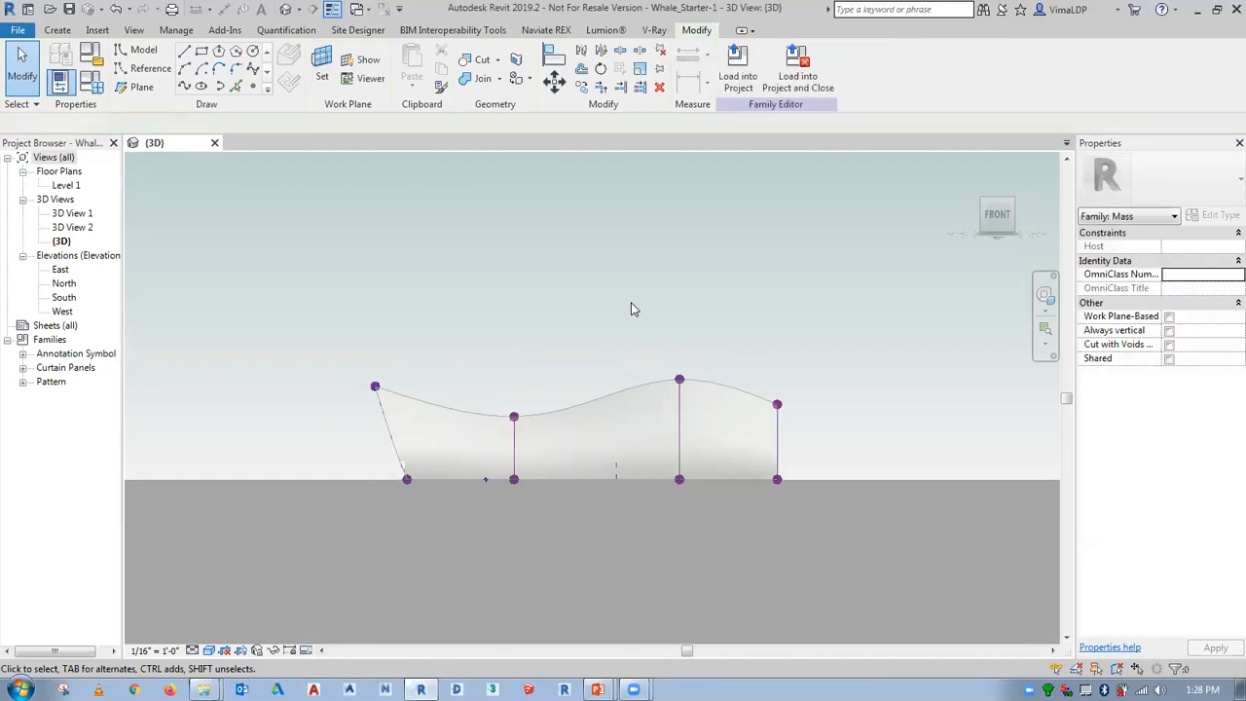
# Pull the east end profile's top vertex outward beyond its base and lower it slightly
pyautogui.click(779, 405)
pyautogui.moveTo(799, 393); pyautogui.dragTo(824, 421)
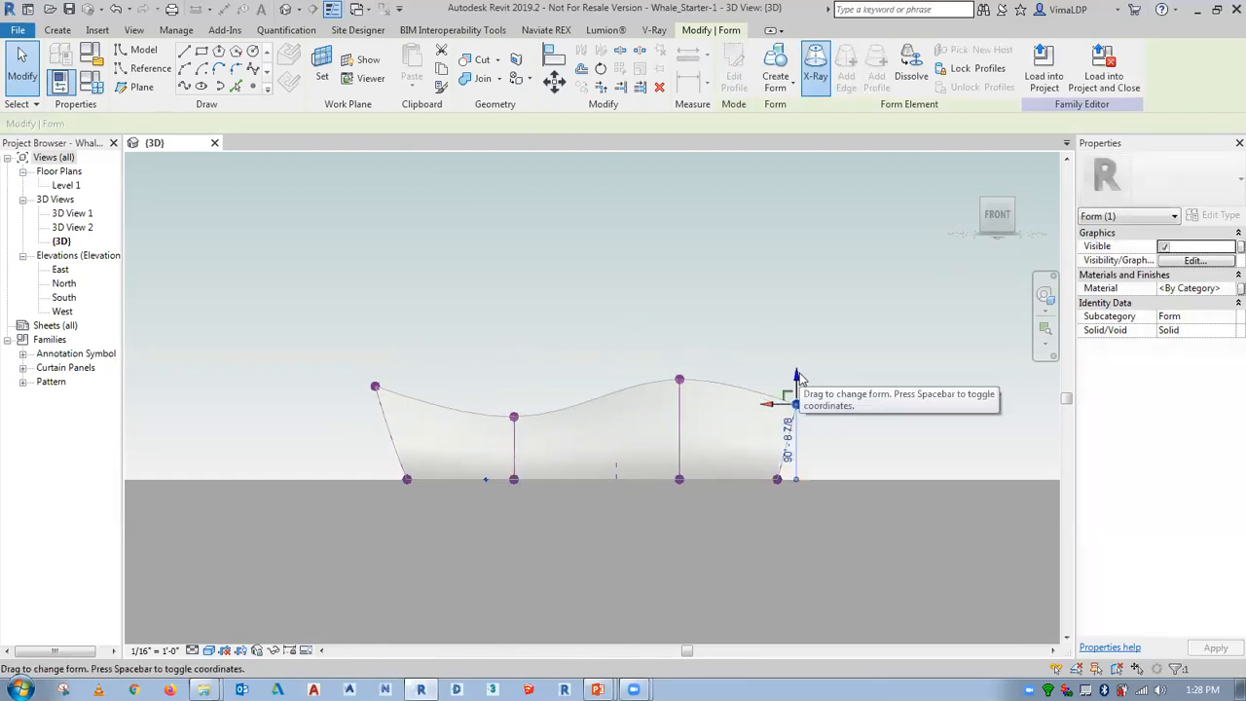
pyautogui.moveTo(799, 381); pyautogui.dragTo(803, 394)
pyautogui.click(806, 339)
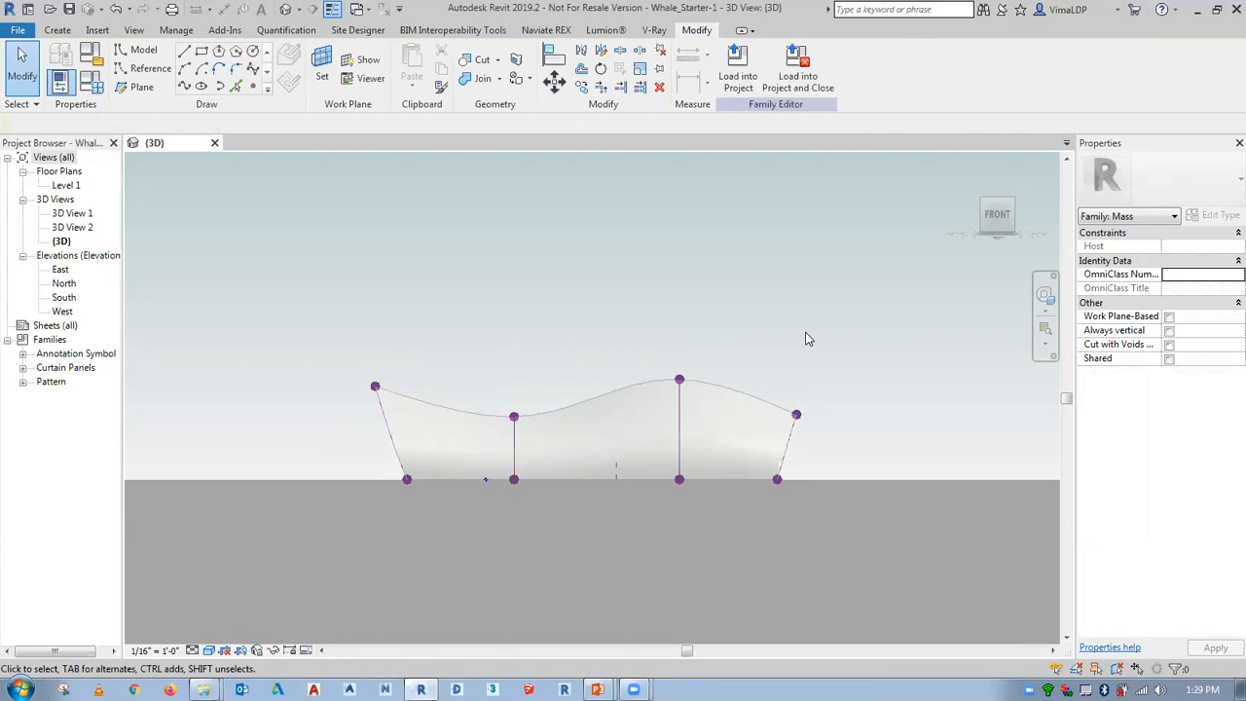
# In the top view, narrow the western intermediate profile by moving both of its base vertices inward toward the path
pyautogui.click(995, 190)
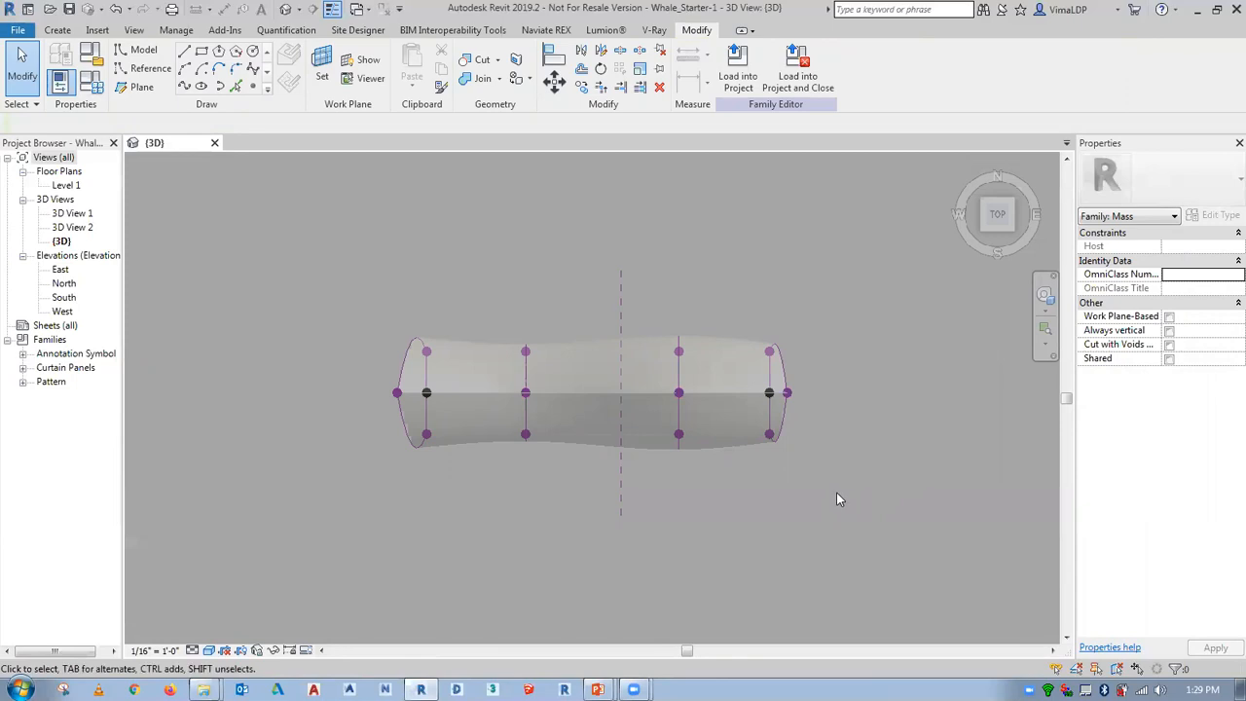
pyautogui.click(526, 435)
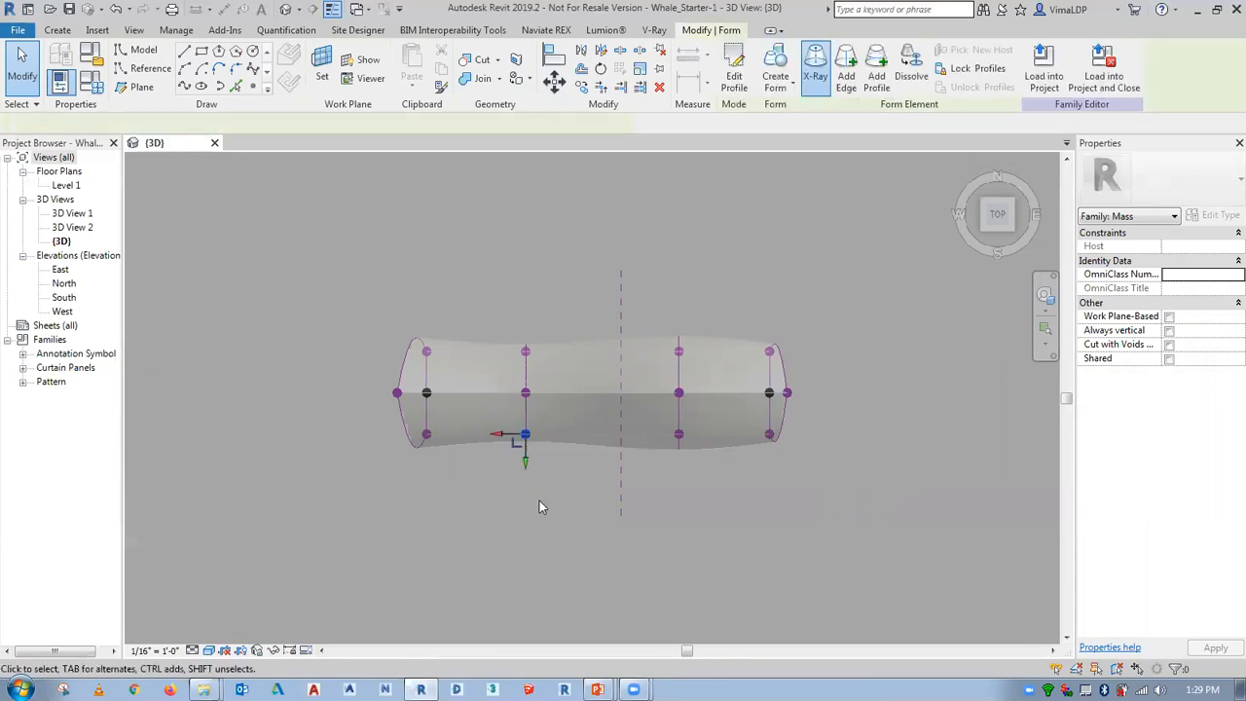
pyautogui.moveTo(526, 474); pyautogui.dragTo(526, 456)
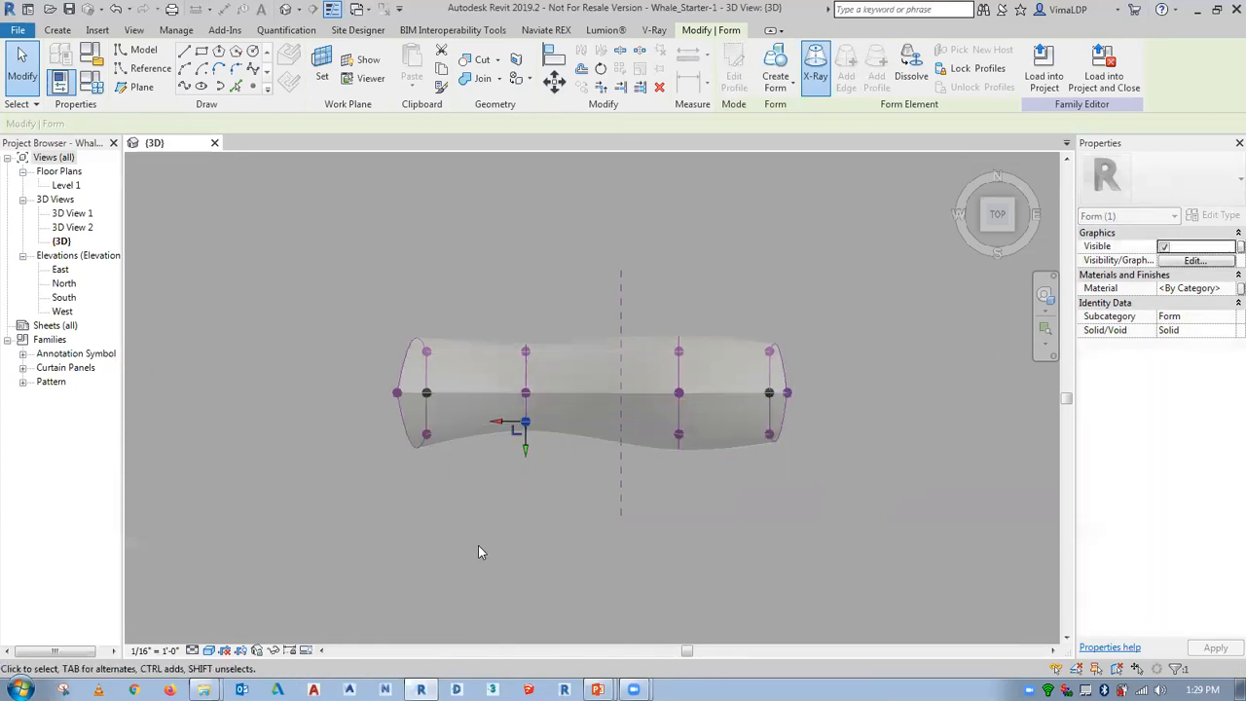
pyautogui.click(527, 352)
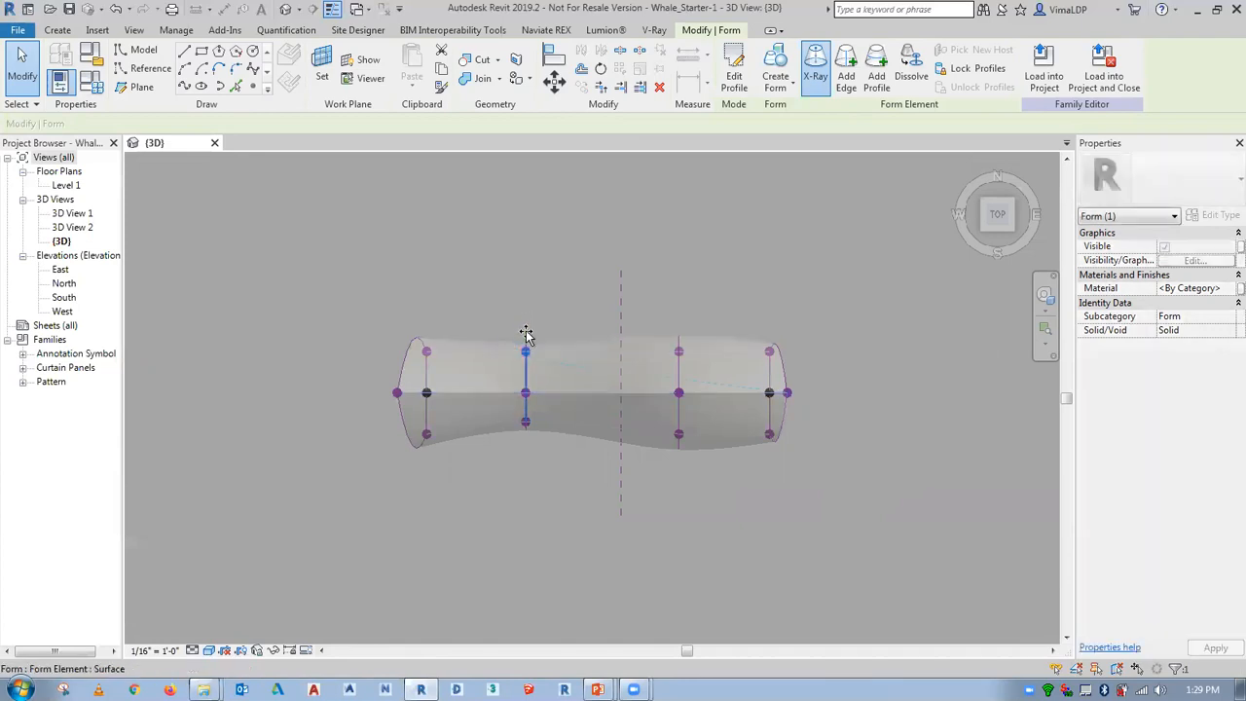
pyautogui.moveTo(526, 331); pyautogui.dragTo(526, 352)
pyautogui.click(534, 274)
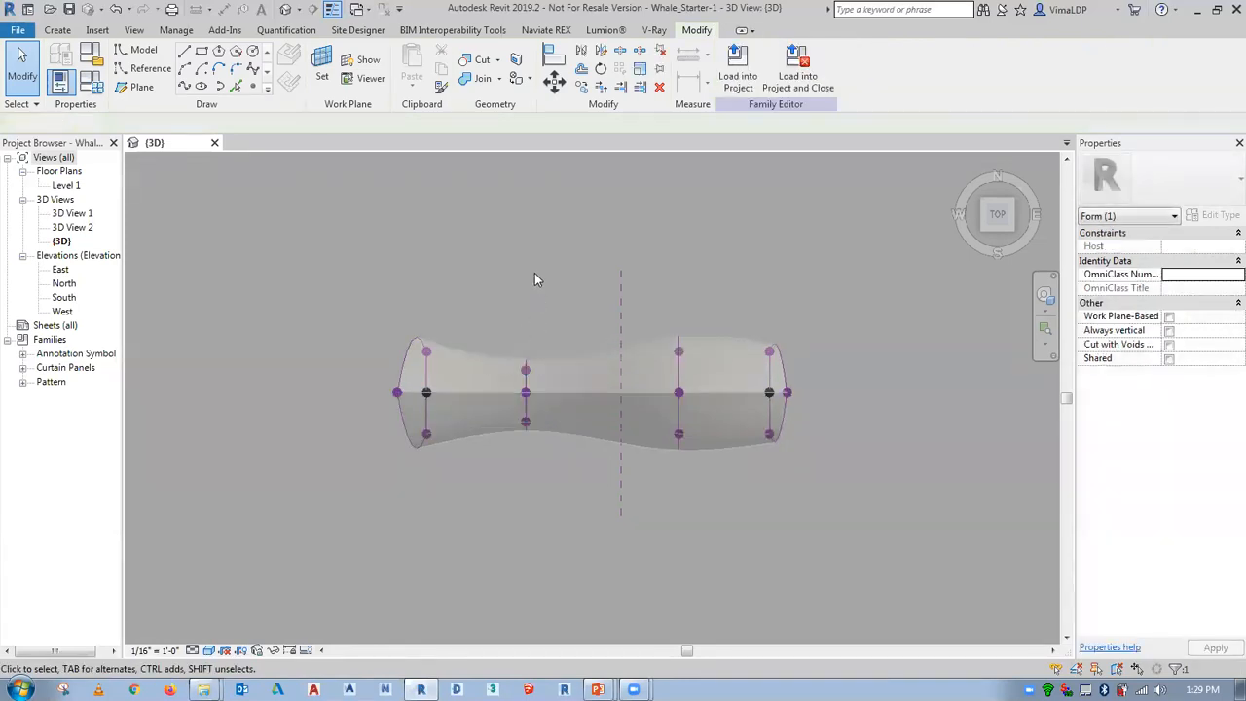
# Show the reshaped form in the isometric view with its X-Ray display turned off
pyautogui.moveTo(1013, 244); pyautogui.dragTo(998, 242)
pyautogui.click(998, 242)
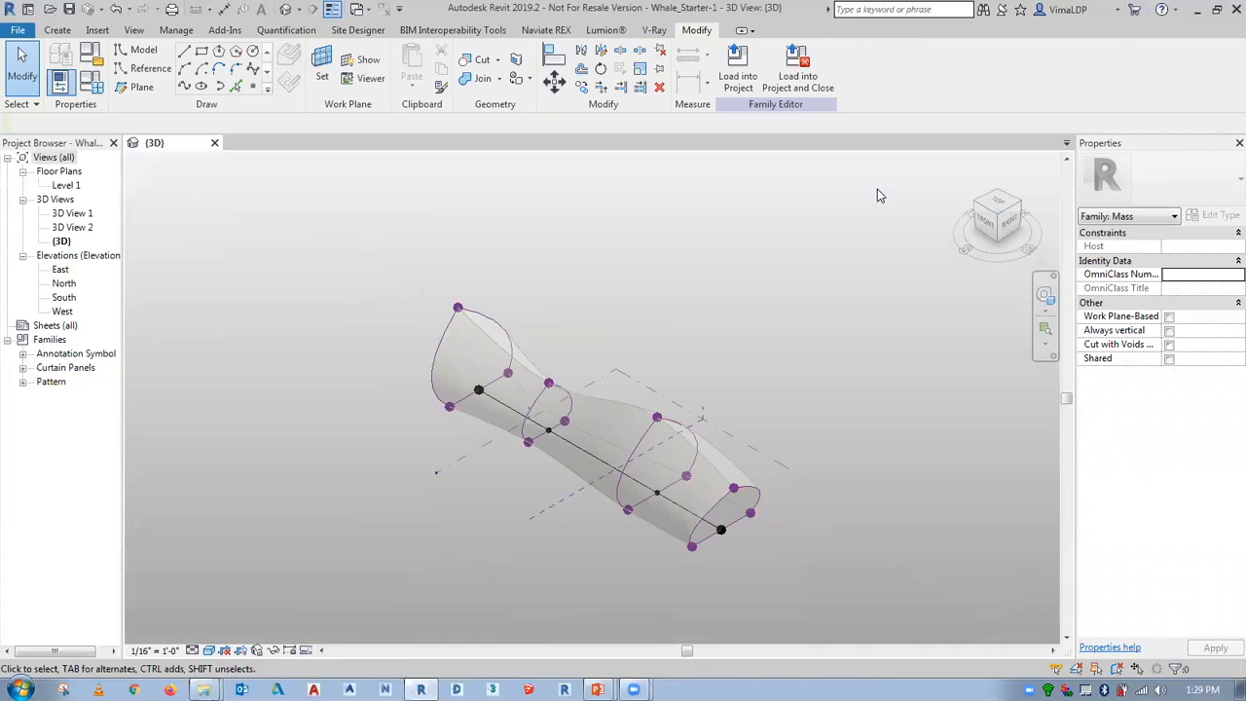
pyautogui.click(735, 470)
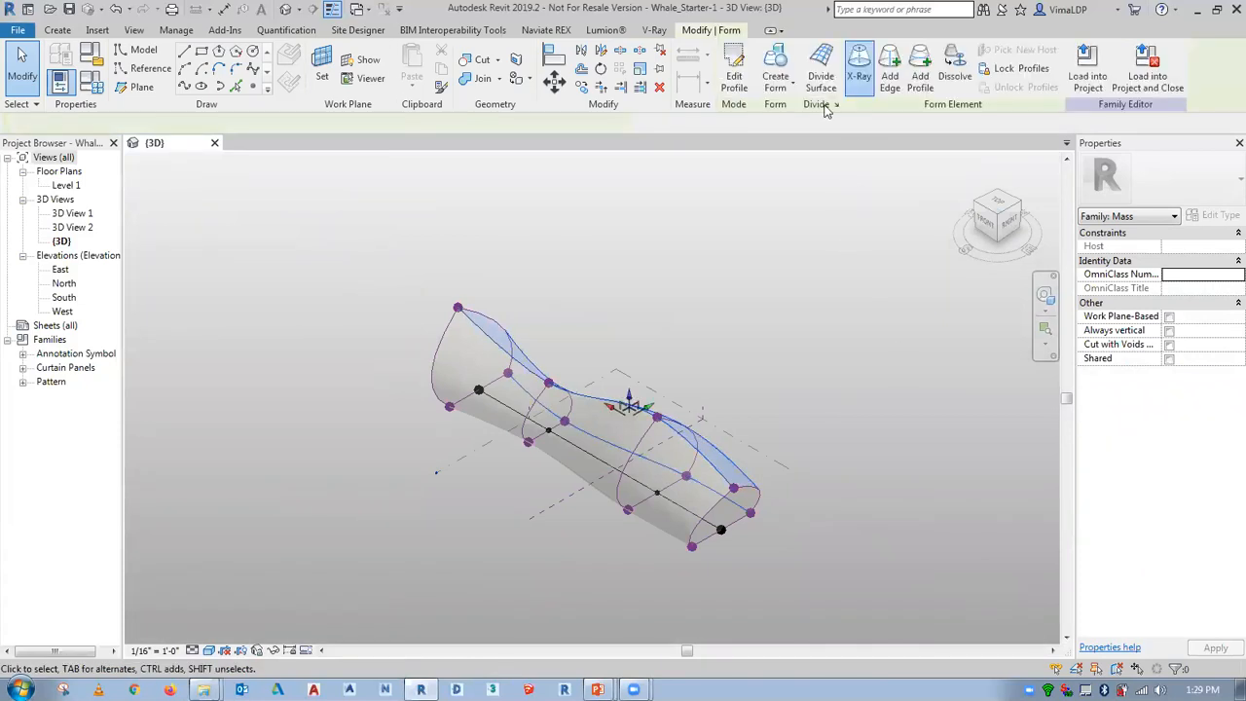
pyautogui.click(875, 536)
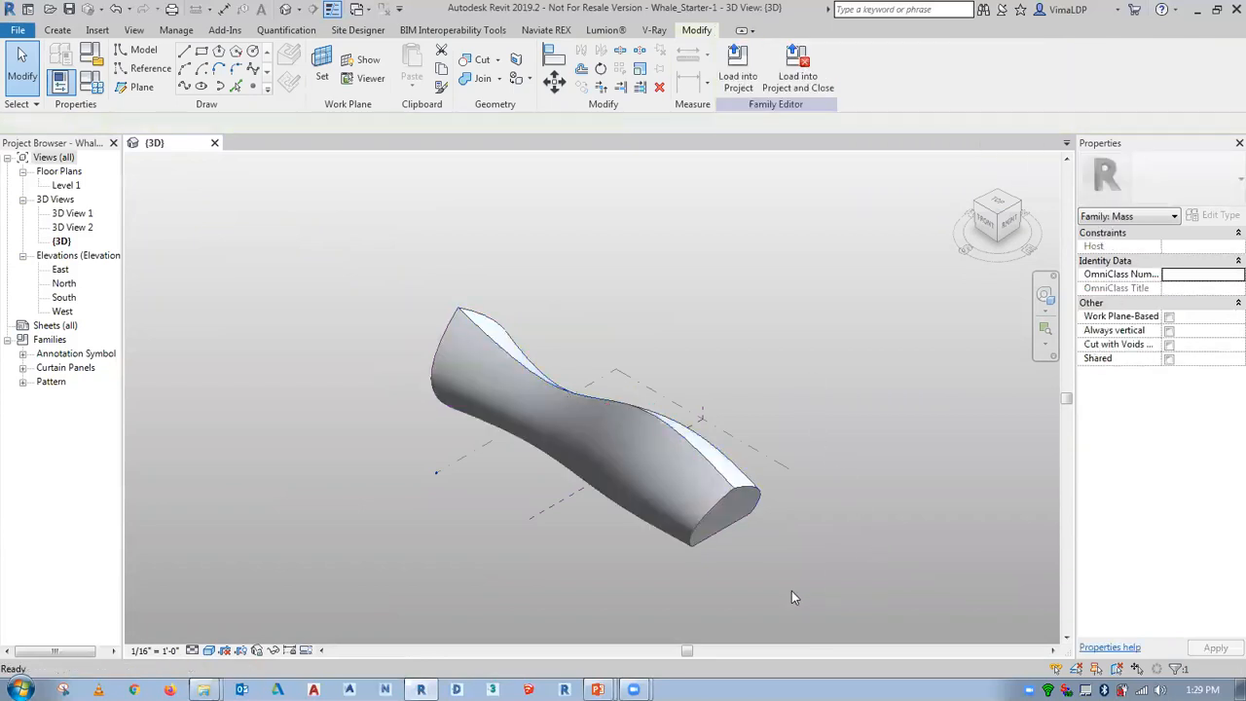
# Divide the long curved side surface facing the front of the form into a UV grid
pyautogui.keyDown('shift'); pyautogui.moveTo(789, 590); pyautogui.dragTo(817, 531, button='middle'); pyautogui.keyUp('shift')
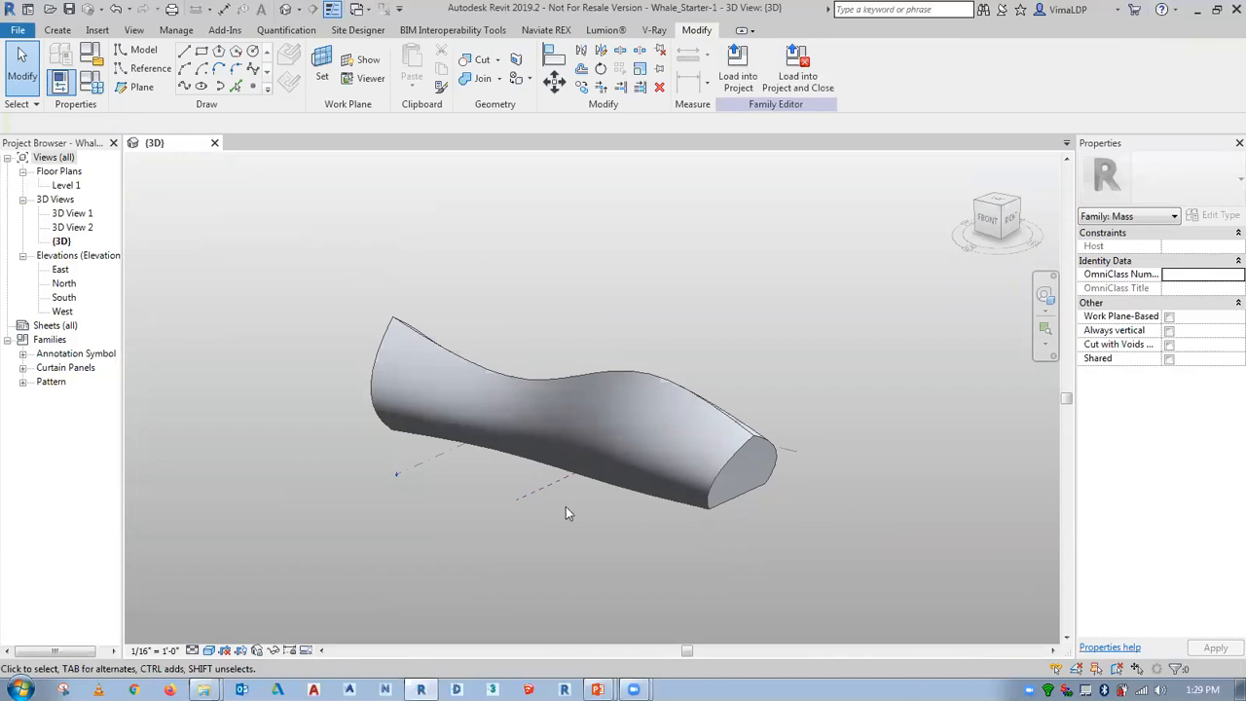
pyautogui.keyDown('shift'); pyautogui.moveTo(854, 553); pyautogui.dragTo(785, 487, button='middle'); pyautogui.keyUp('shift')
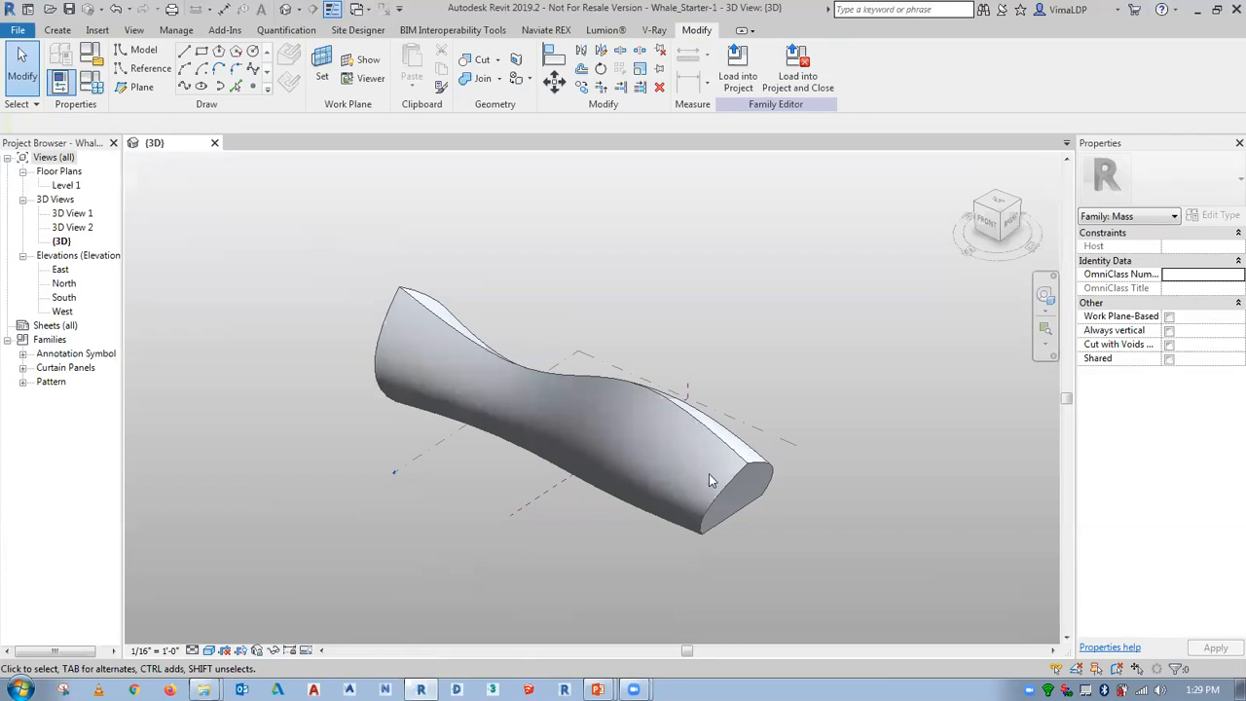
pyautogui.press('Tab')
pyautogui.press('Tab')
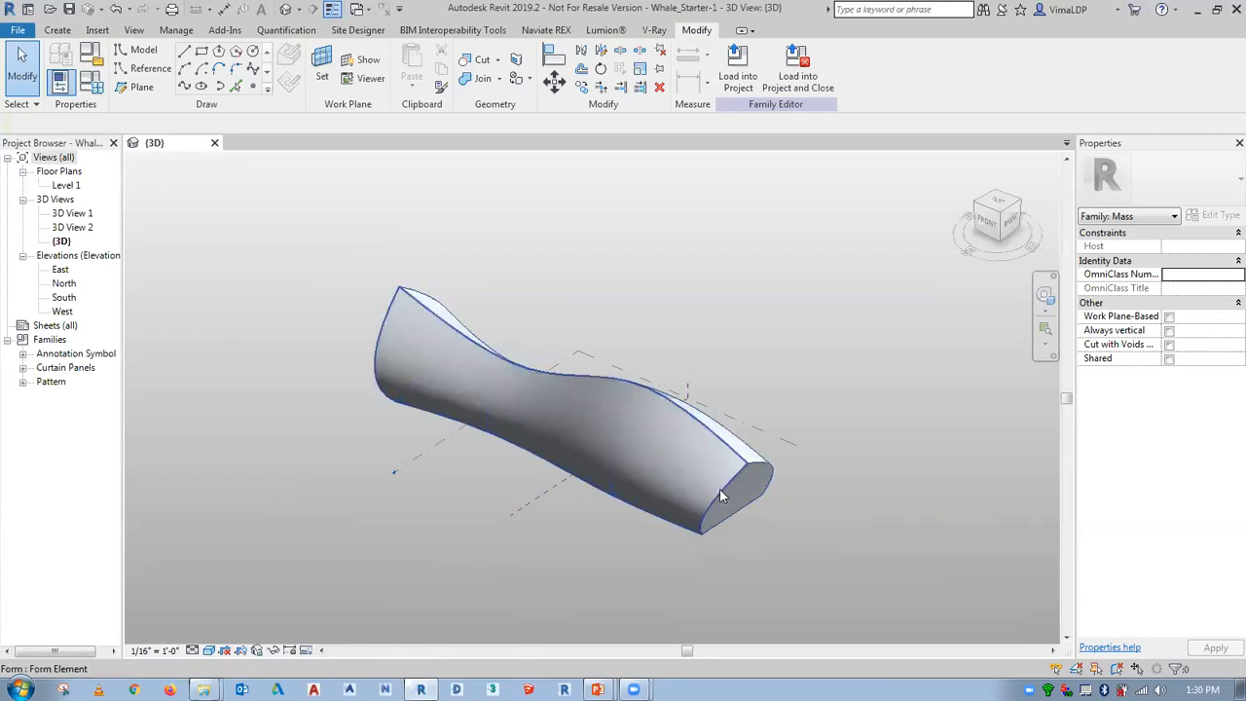
pyautogui.click(720, 490)
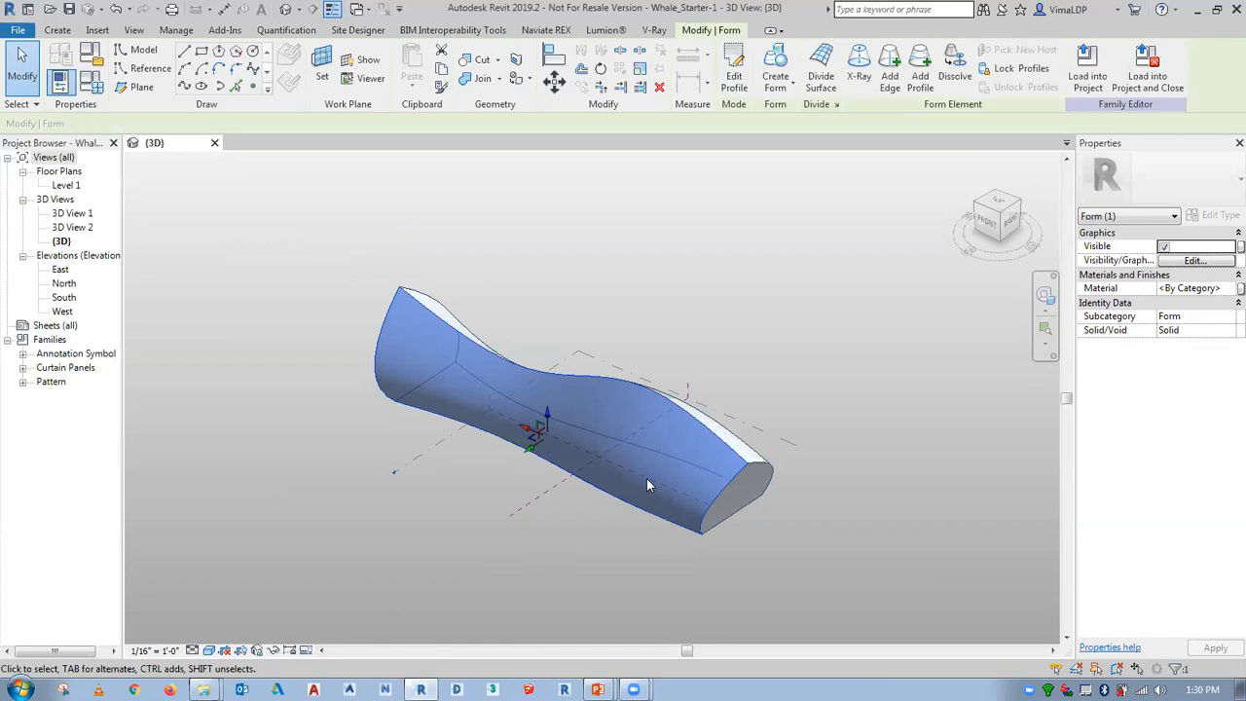
pyautogui.click(816, 81)
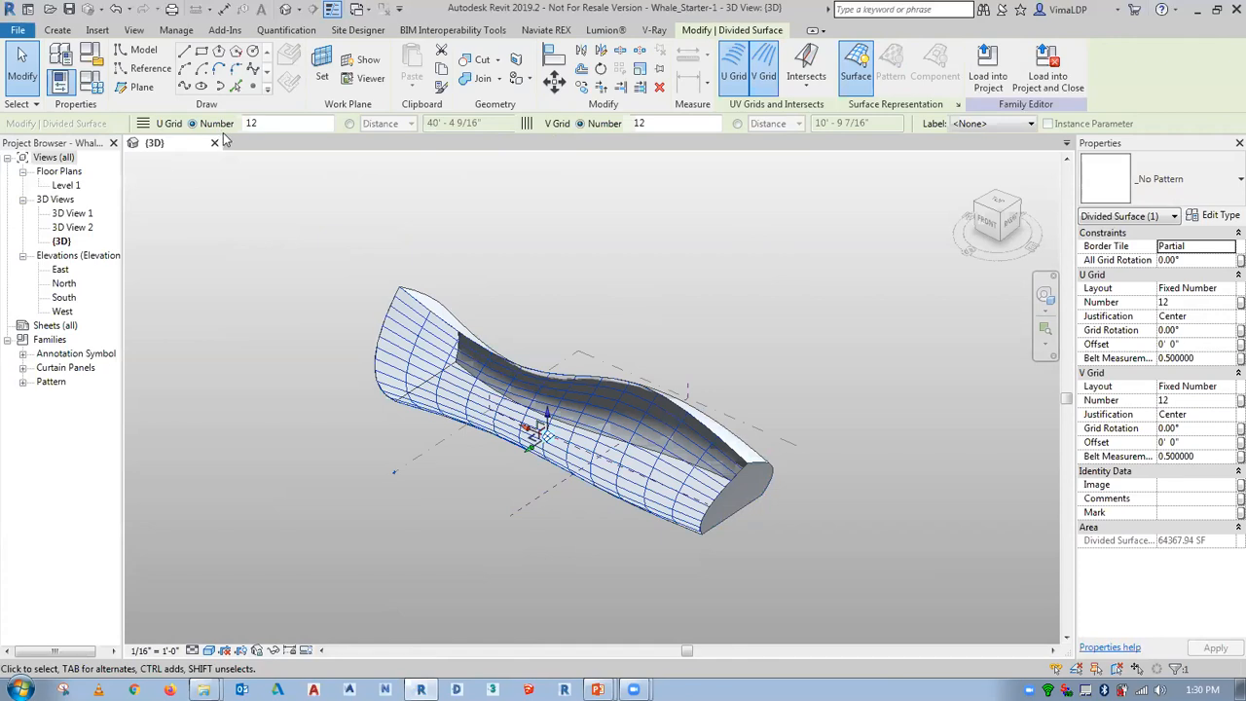
# Set the divided surface's U grid to a fixed distance of 8'
pyautogui.click(349, 124)
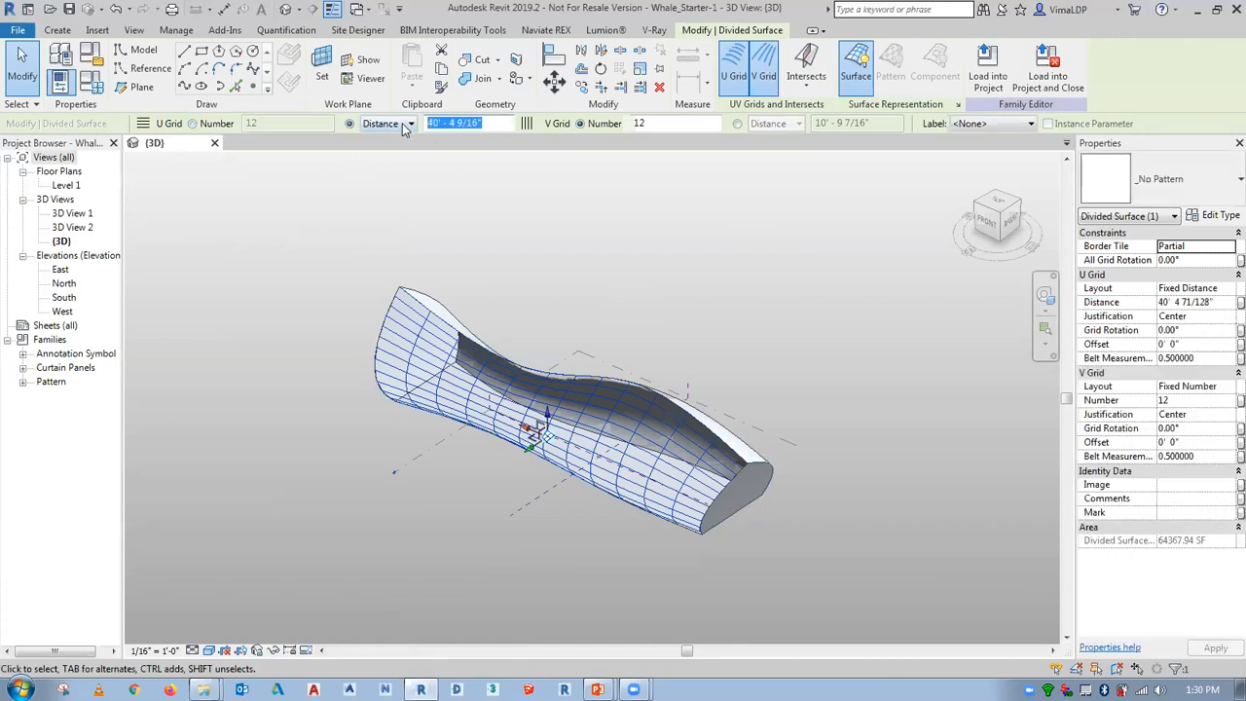
pyautogui.write('8')
pyautogui.click(615, 195)
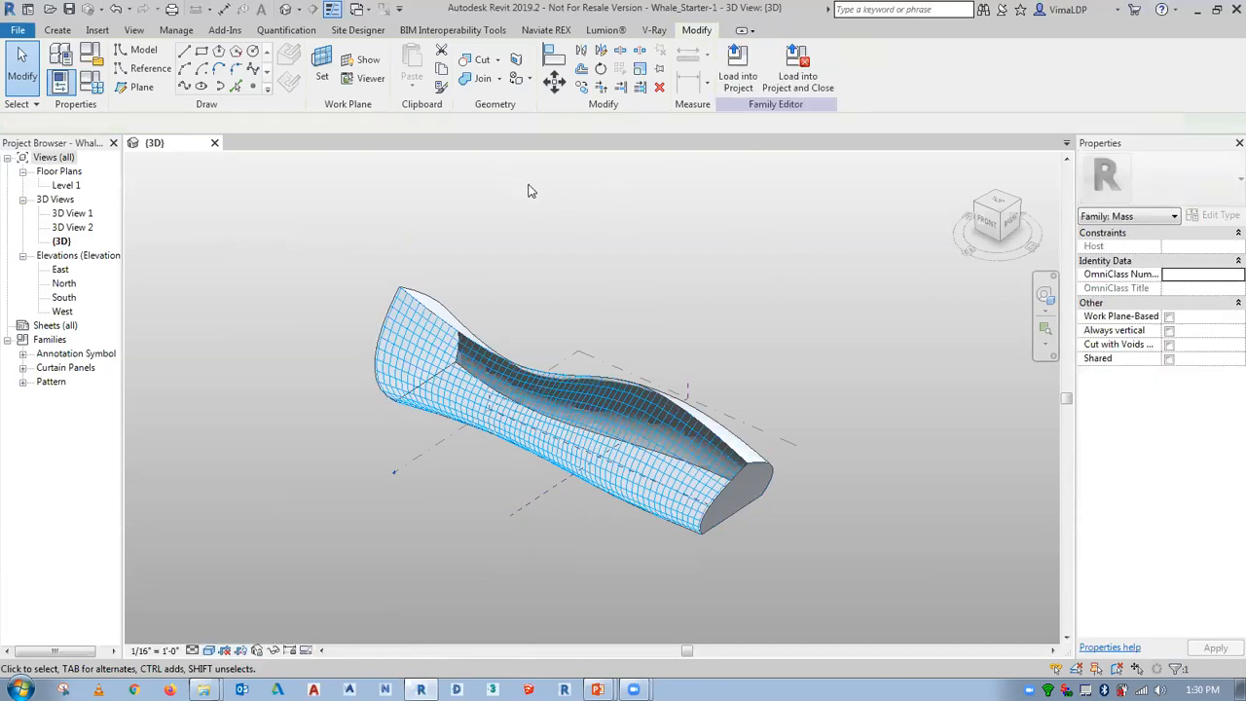
# Set the front divided surface's V grid to a fixed distance of 8'
pyautogui.click(440, 350)
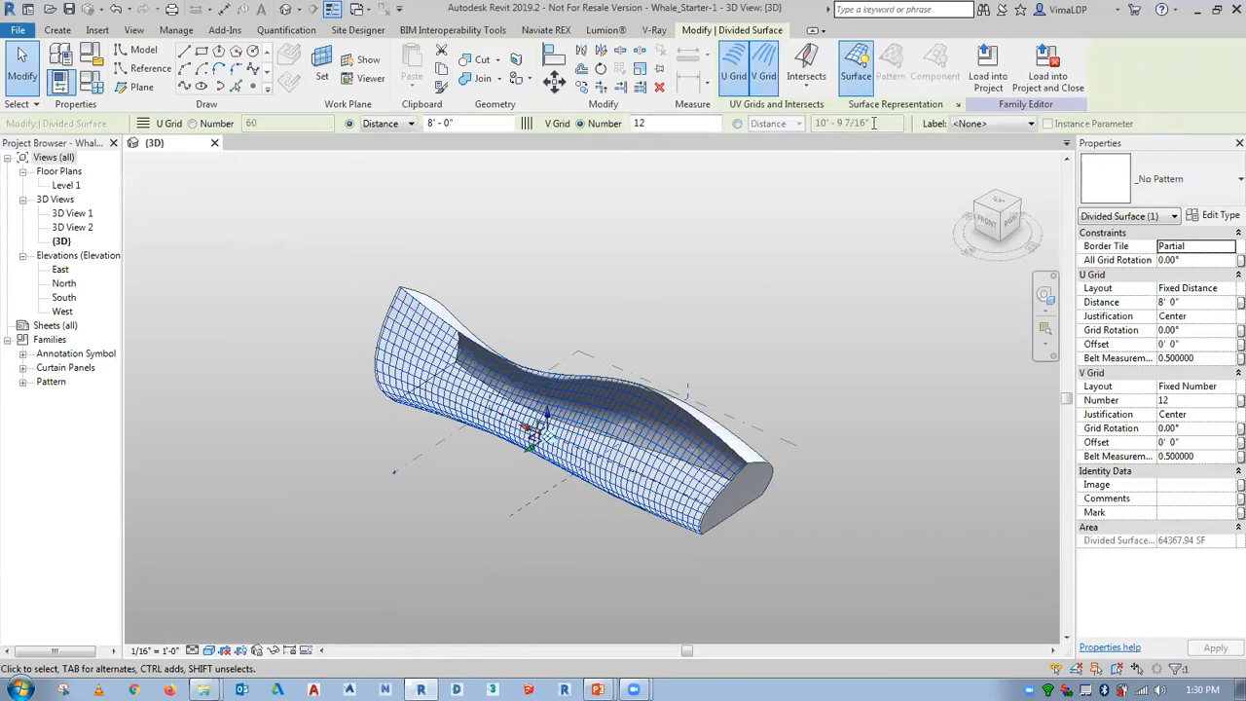
pyautogui.click(738, 124)
pyautogui.write("8'")
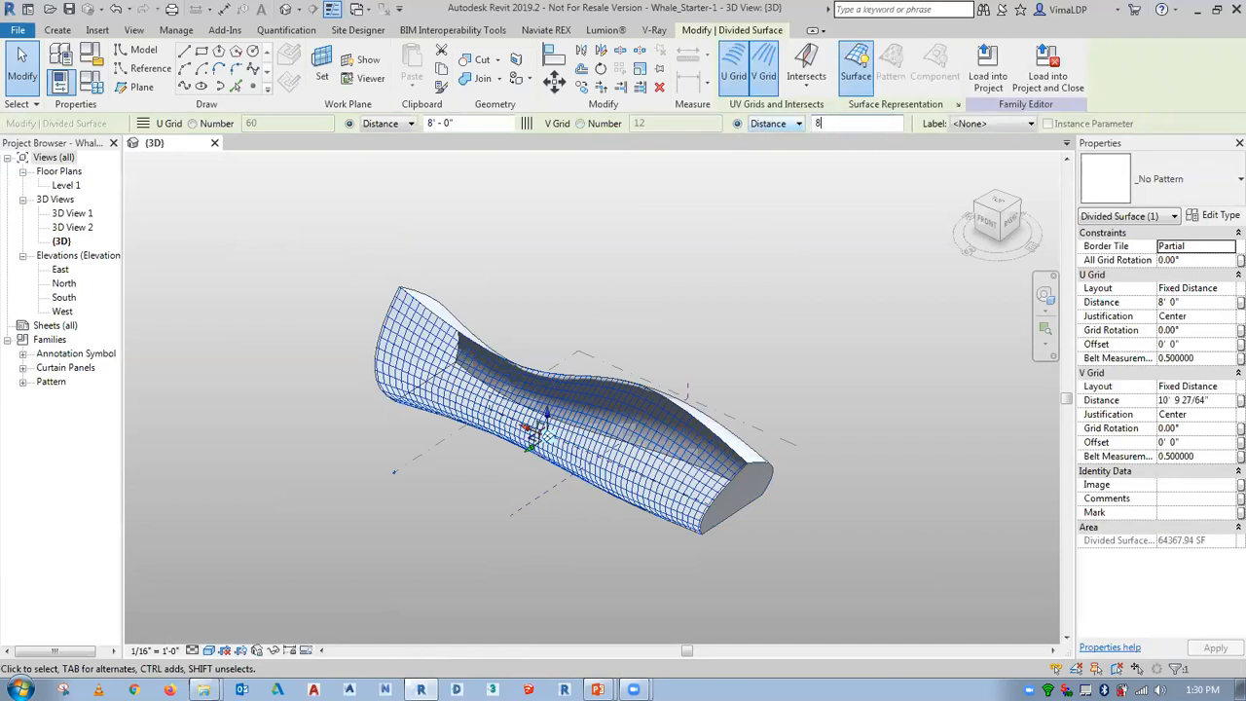
pyautogui.click(502, 126)
pyautogui.press('Return')
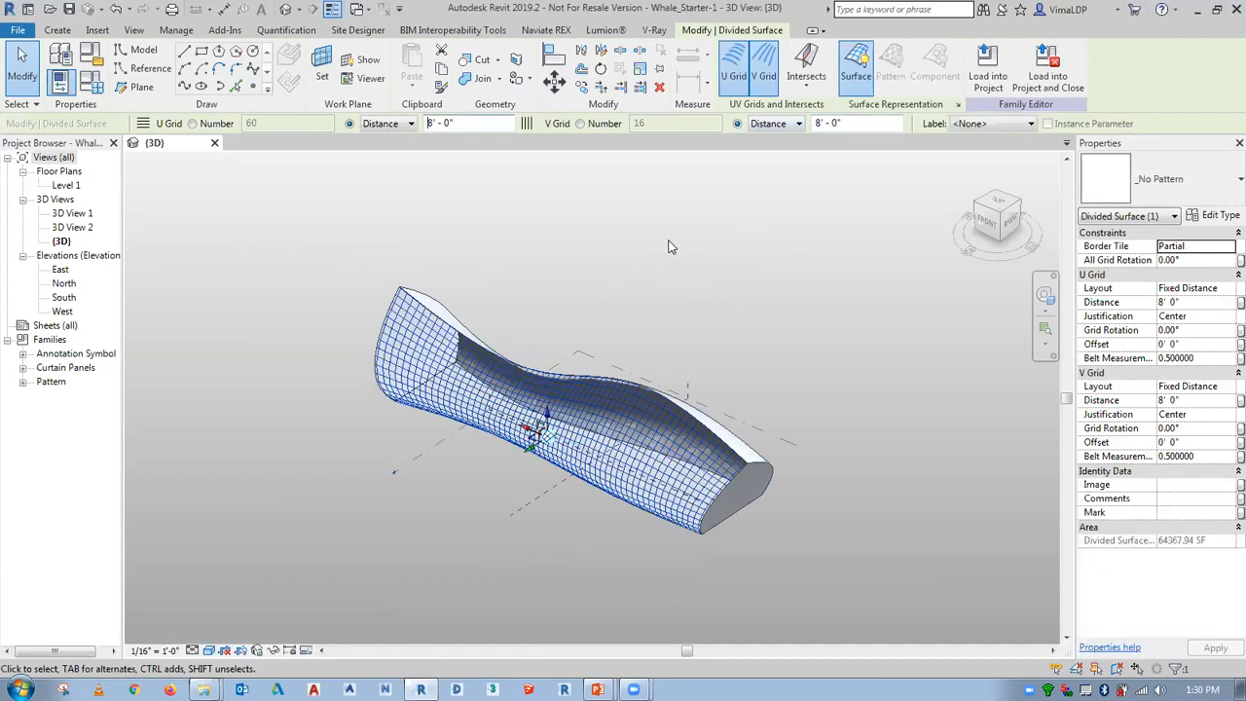
pyautogui.click(856, 560)
# Apply the Arrows pattern to the divided surface along the front of the form
pyautogui.scroll(3, 560, 448)
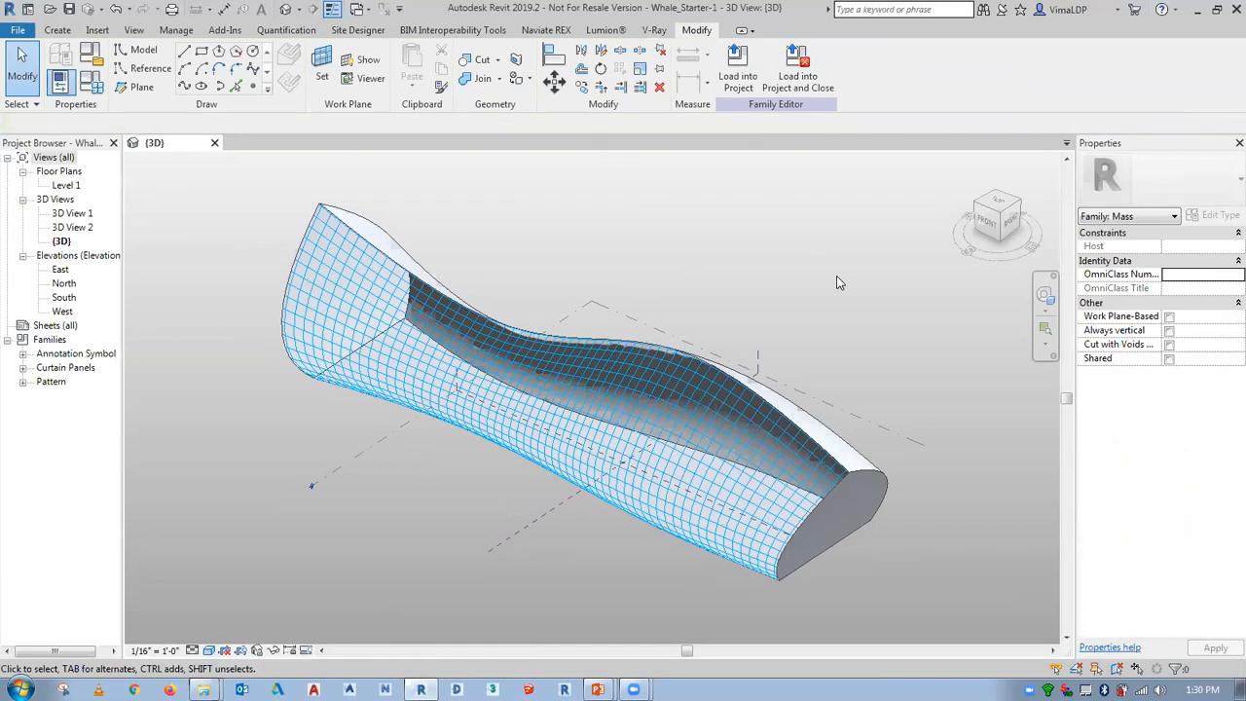
pyautogui.click(655, 423)
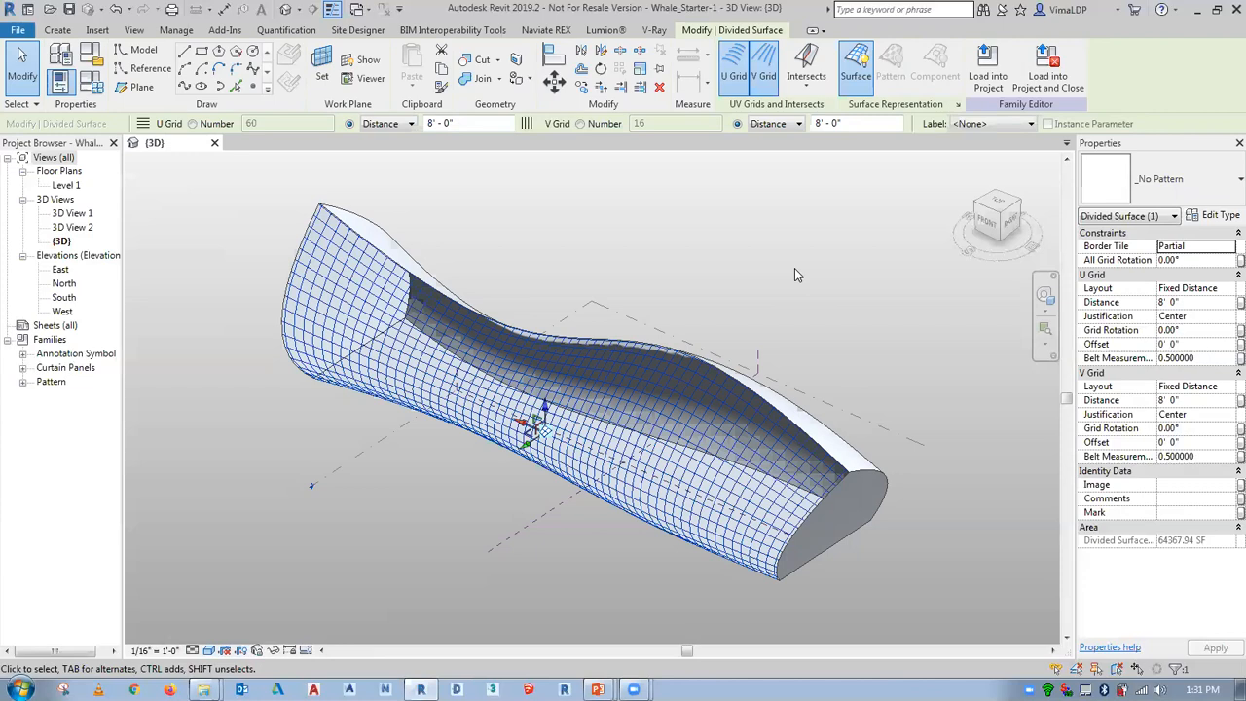
pyautogui.click(1189, 175)
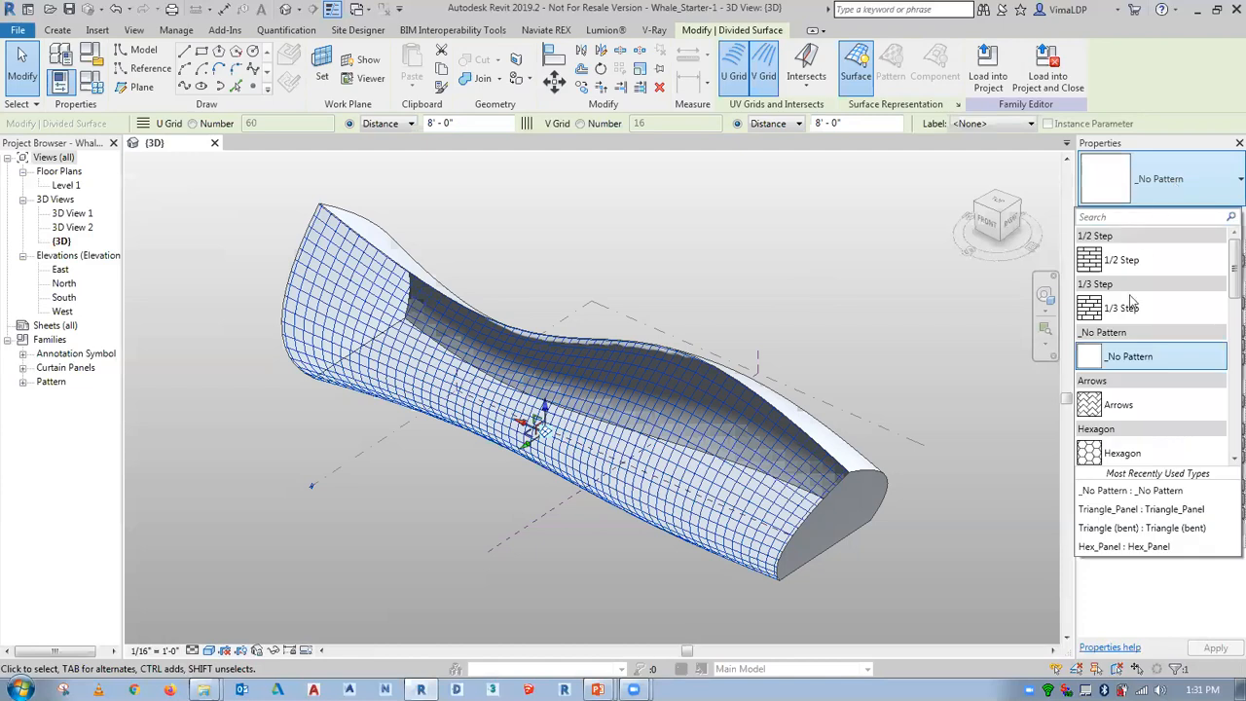
pyautogui.scroll(-1, 1155, 391)
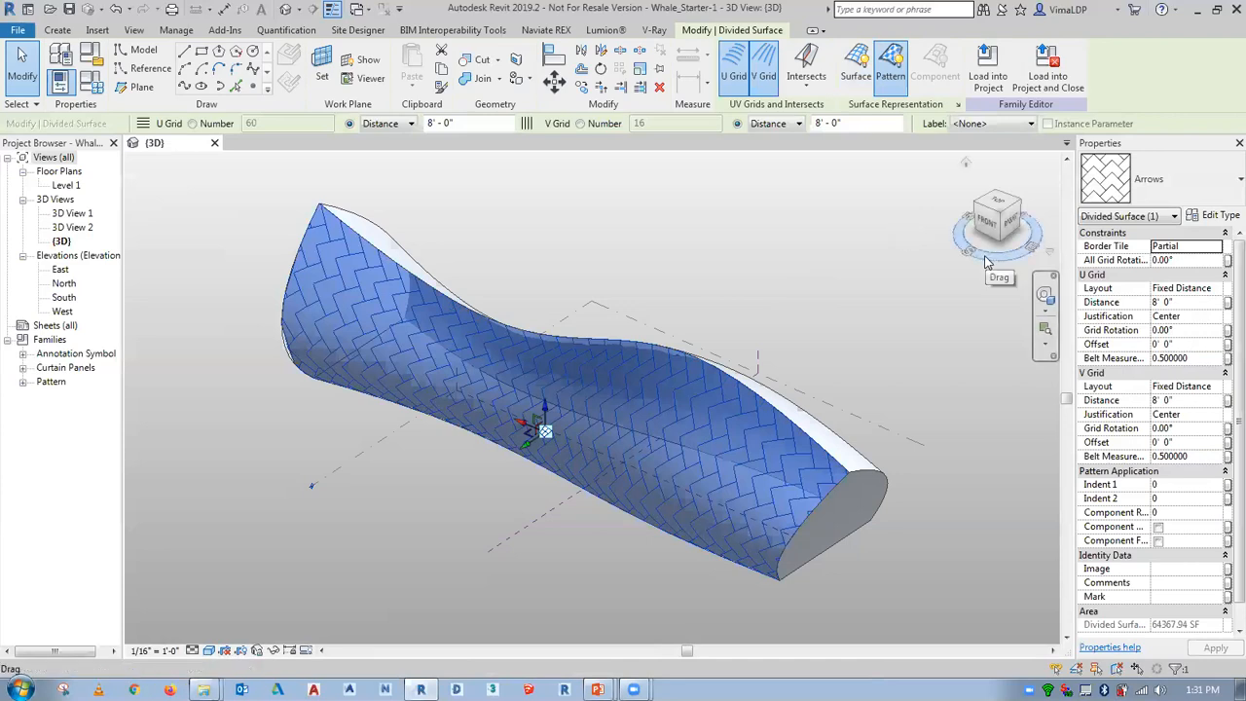
# Change the divided surface's pattern to Octagon
pyautogui.click(1188, 187)
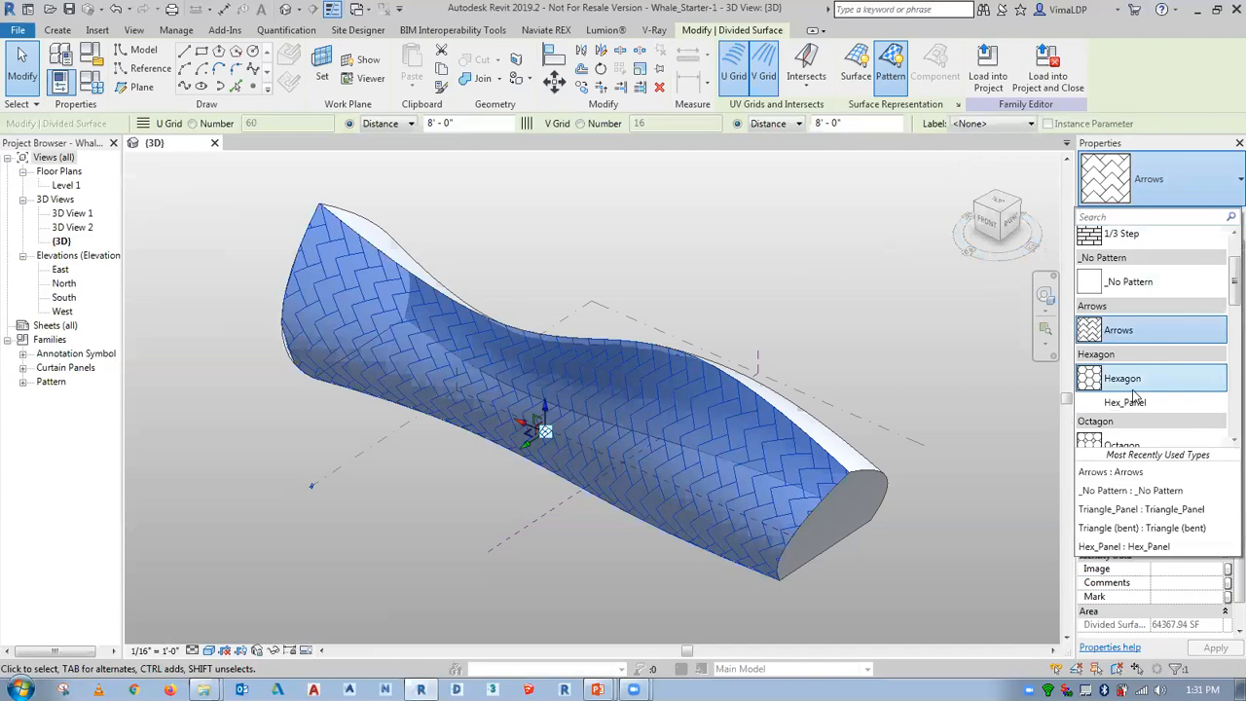
pyautogui.scroll(-1, 1133, 395)
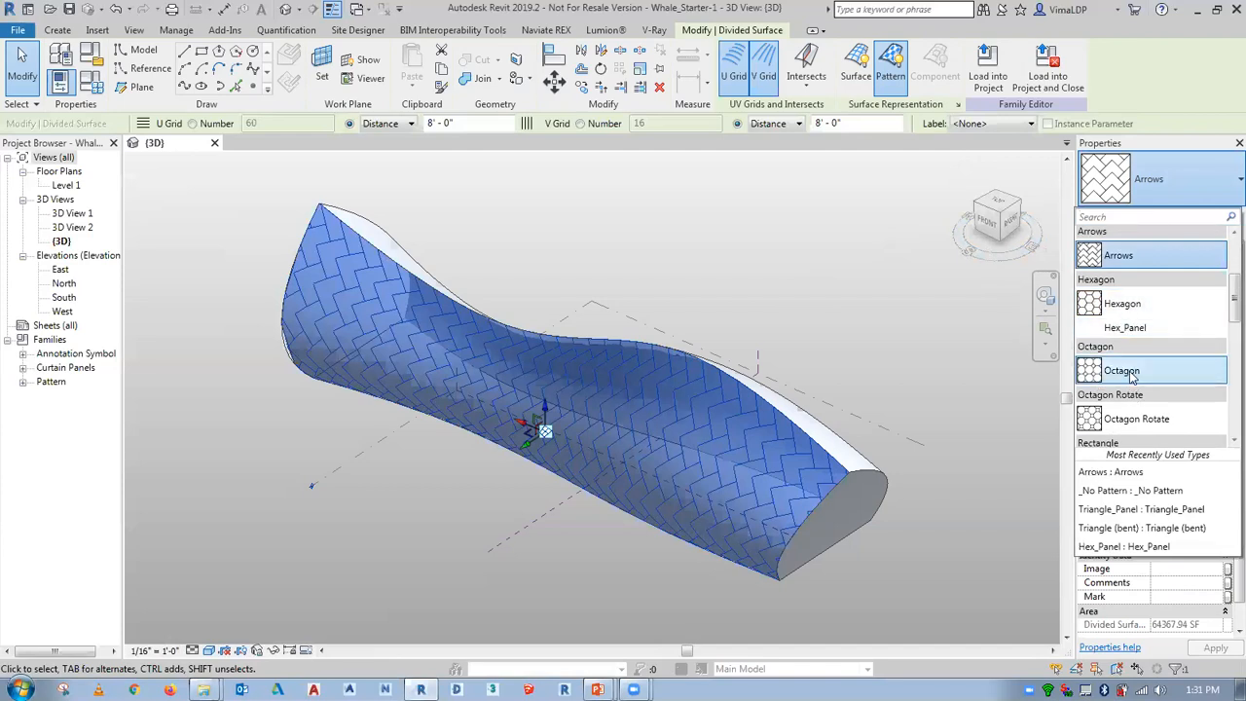
pyautogui.scroll(-1, 1132, 378)
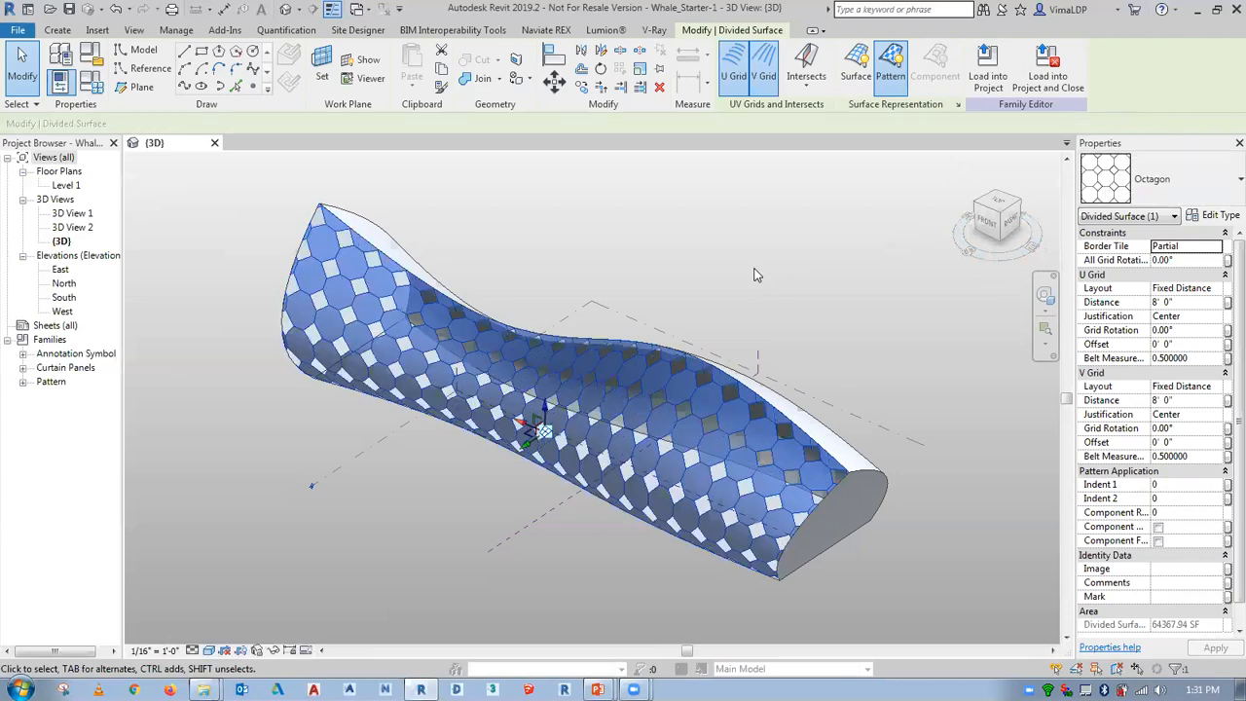
# Change the divided surface's pattern to Triangle (bent)
pyautogui.click(1187, 179)
pyautogui.scroll(-2, 1181, 345)
pyautogui.scroll(-1, 1180, 341)
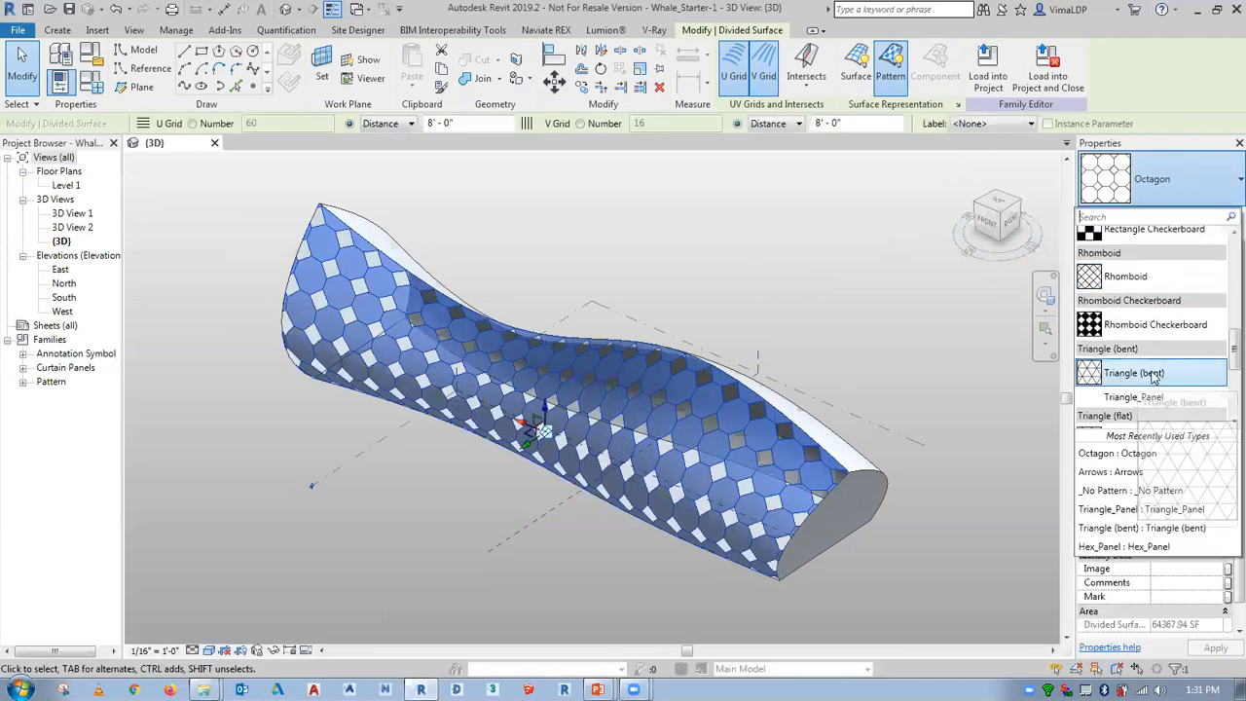
pyautogui.click(1150, 375)
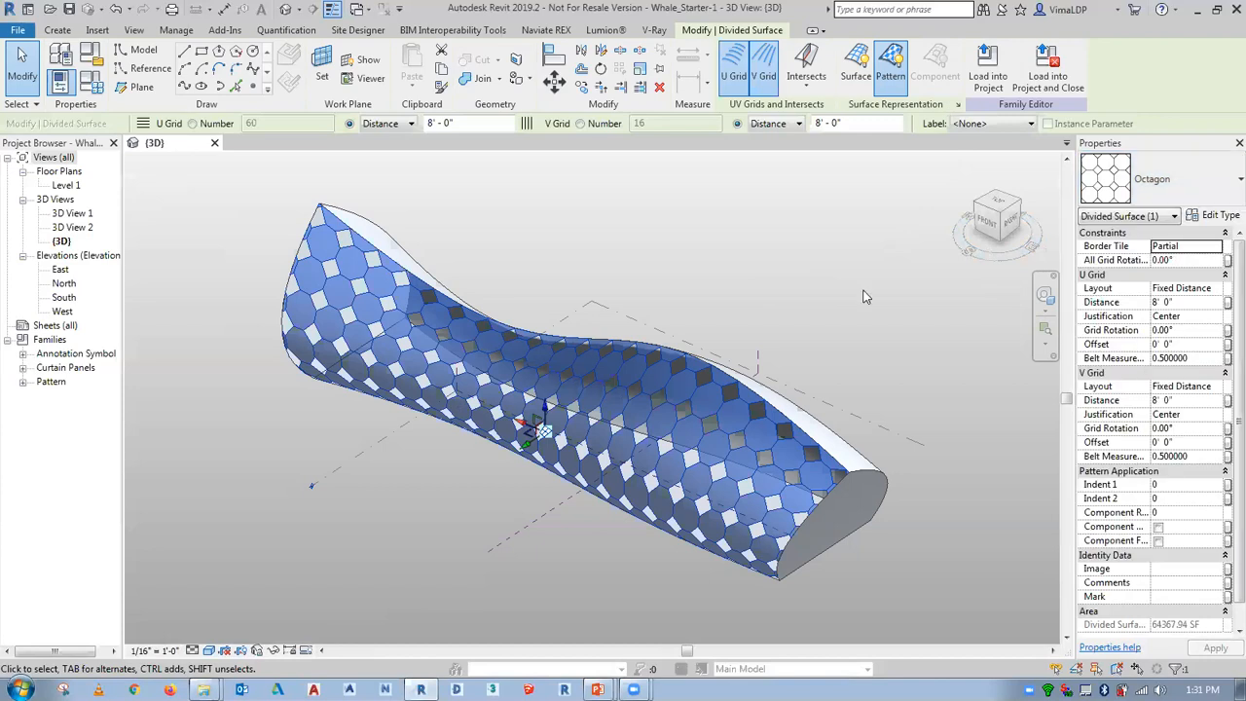
pyautogui.click(736, 225)
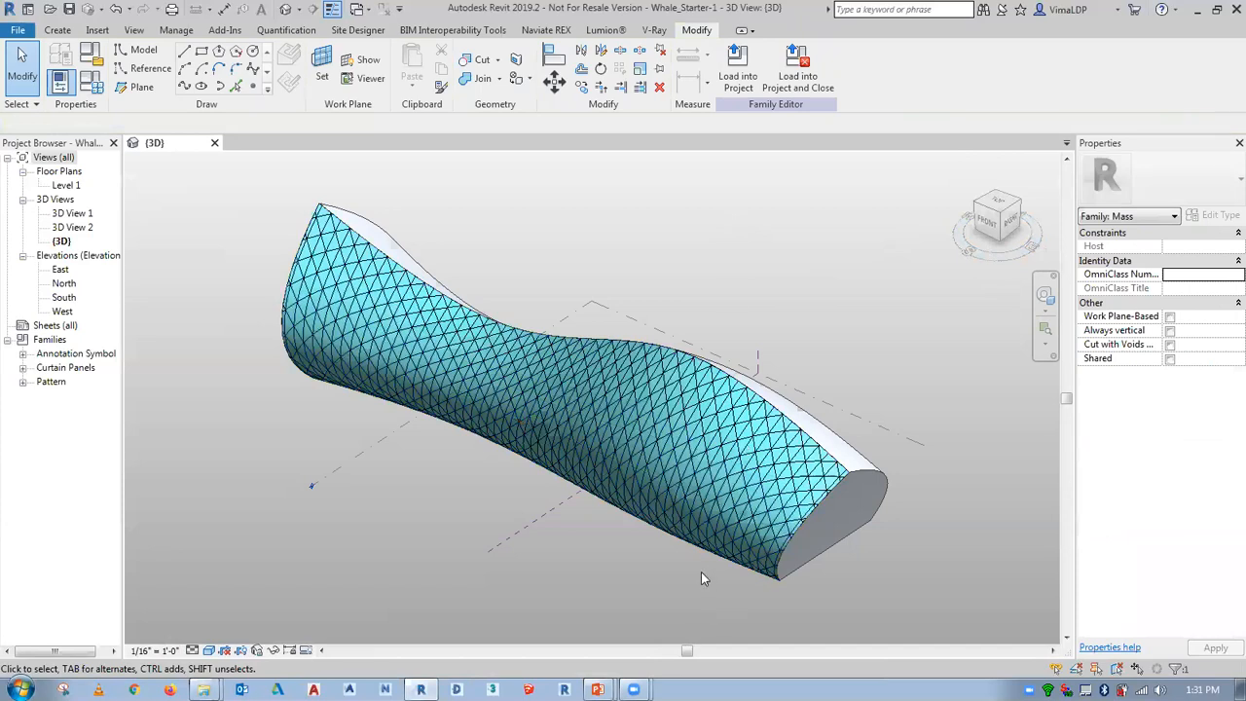
pyautogui.scroll(1, 703, 578)
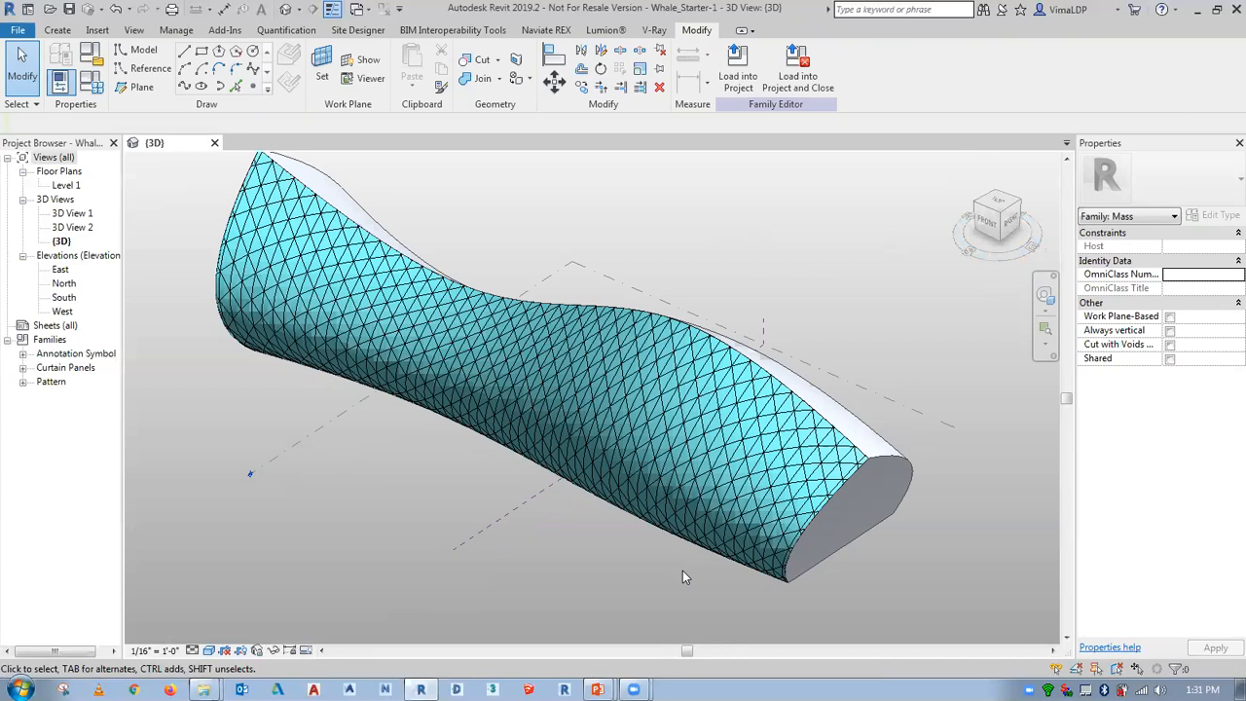
# Fill the front divided surface with the Triangle_Panel component of the Triangle (bent) pattern
pyautogui.click(672, 435)
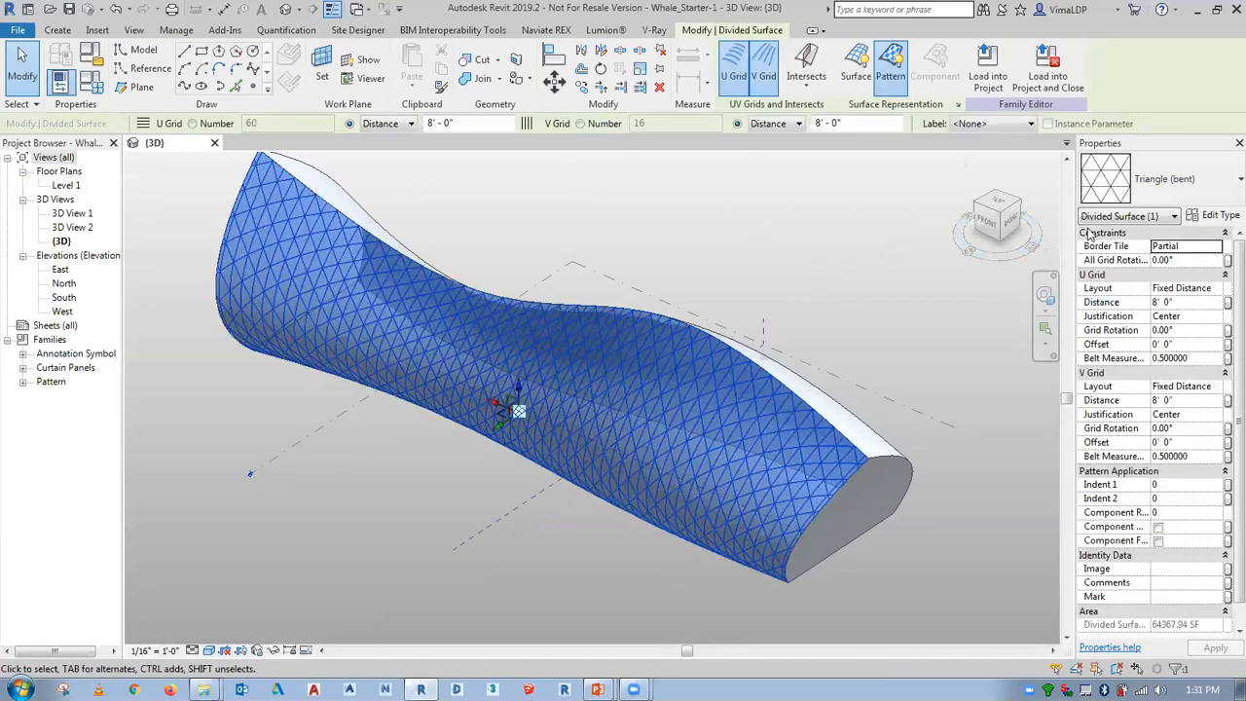
pyautogui.click(1161, 190)
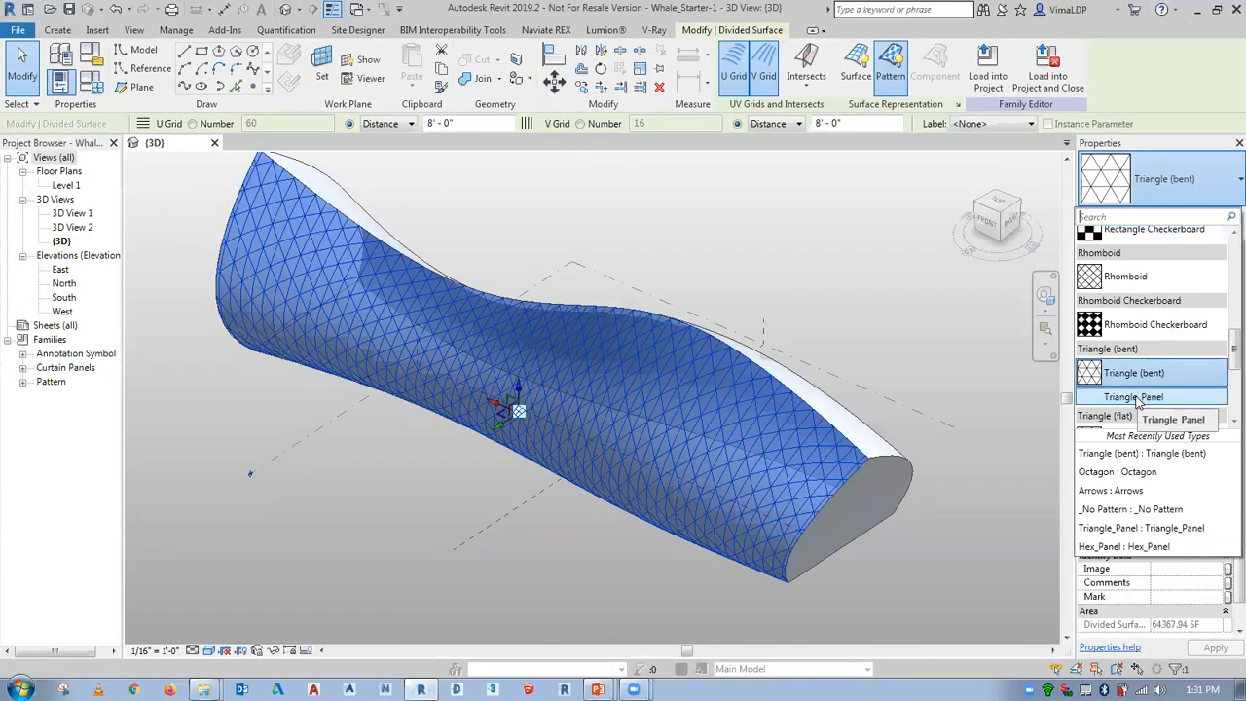
pyautogui.click(1164, 398)
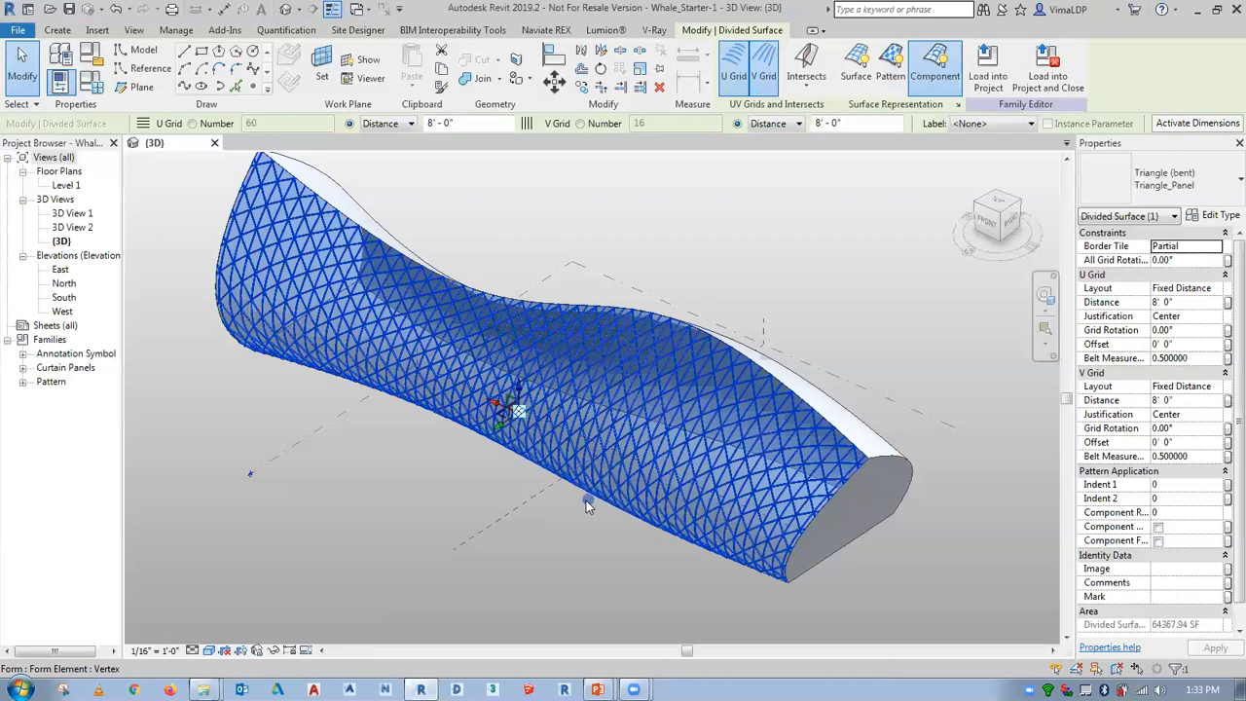
pyautogui.click(602, 544)
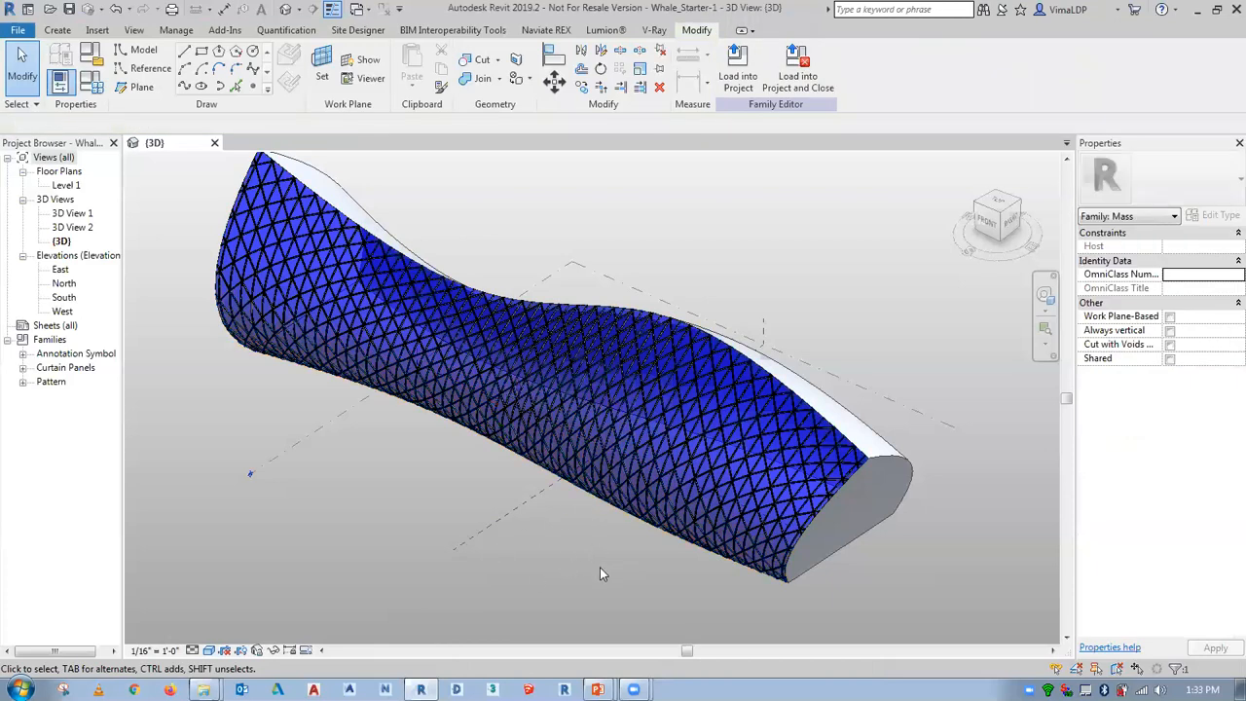
# Examine the triangular panels and their frames up close, and the whole panelled form in the 3D View 2 perspective
pyautogui.keyDown('shift'); pyautogui.moveTo(666, 581); pyautogui.dragTo(665, 571, button='middle'); pyautogui.keyUp('shift')
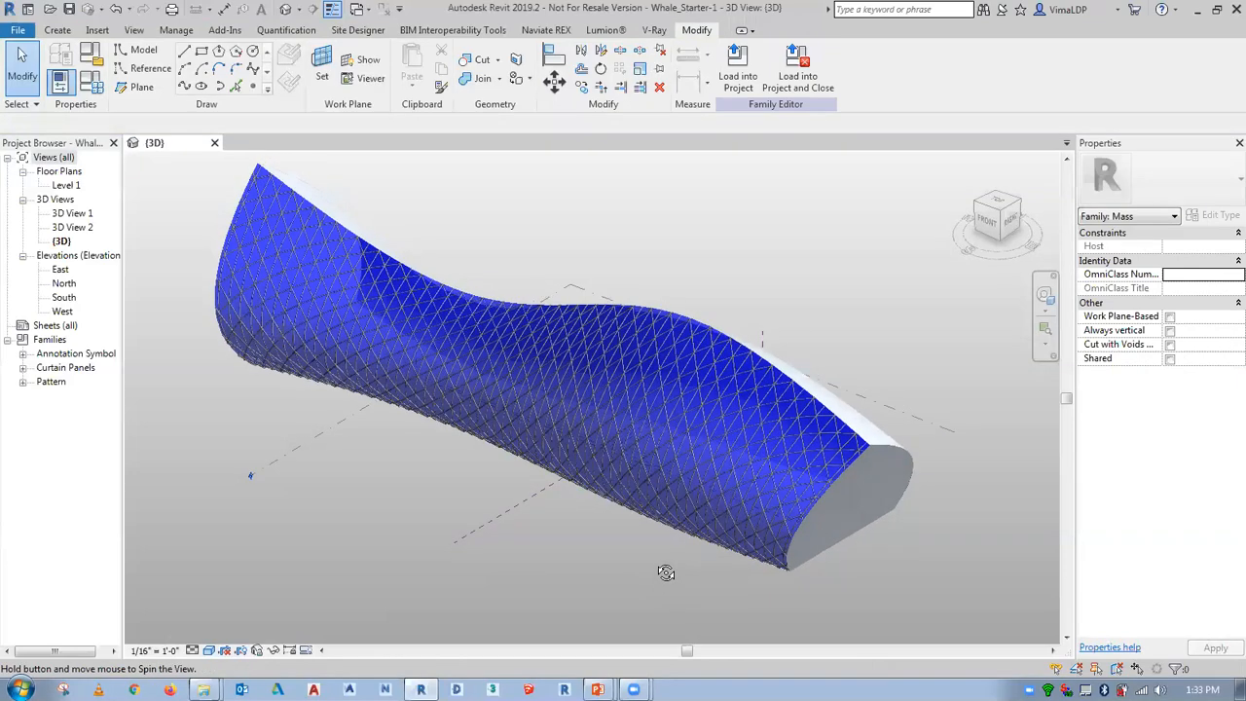
pyautogui.scroll(4, 760, 430)
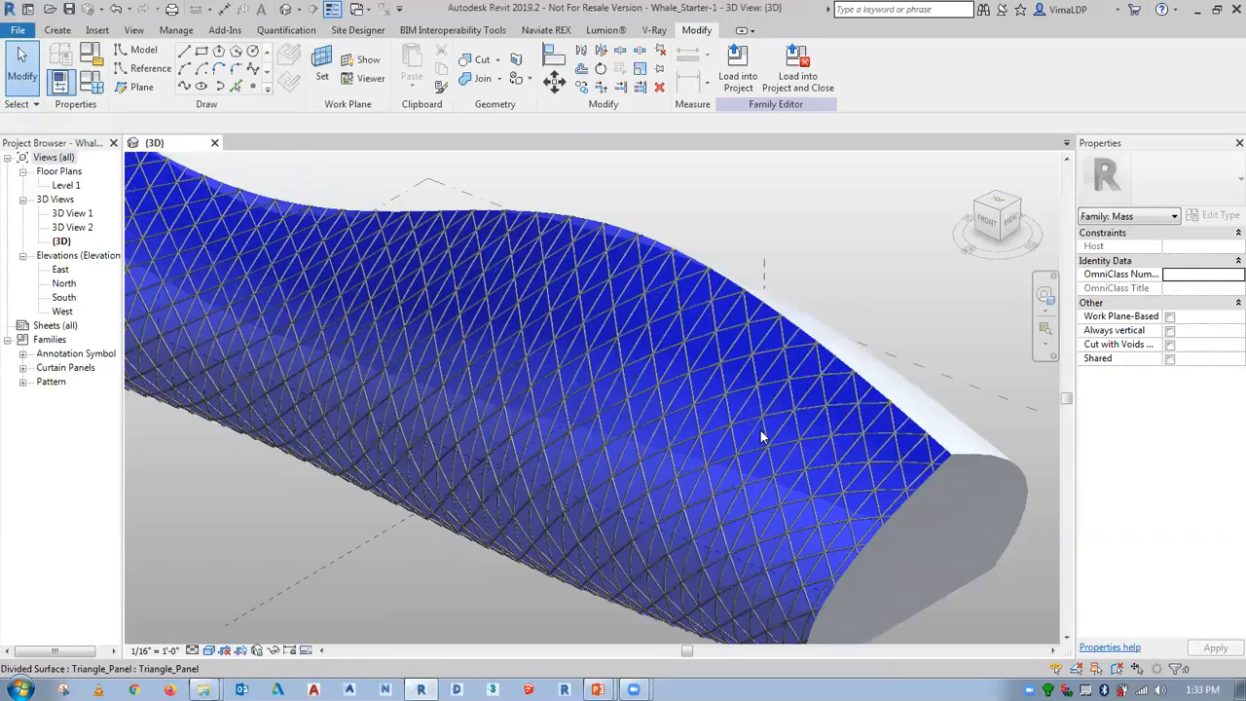
pyautogui.scroll(2, 761, 430)
pyautogui.scroll(2, 771, 427)
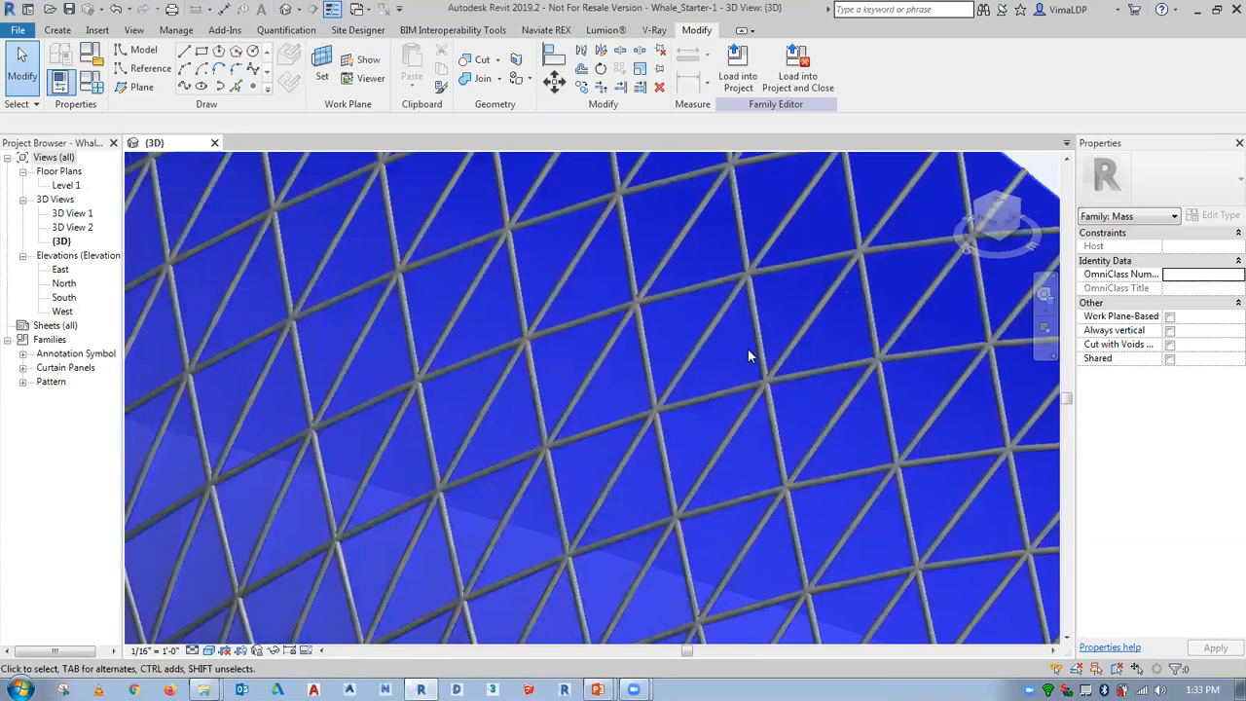
pyautogui.scroll(-4, 650, 394)
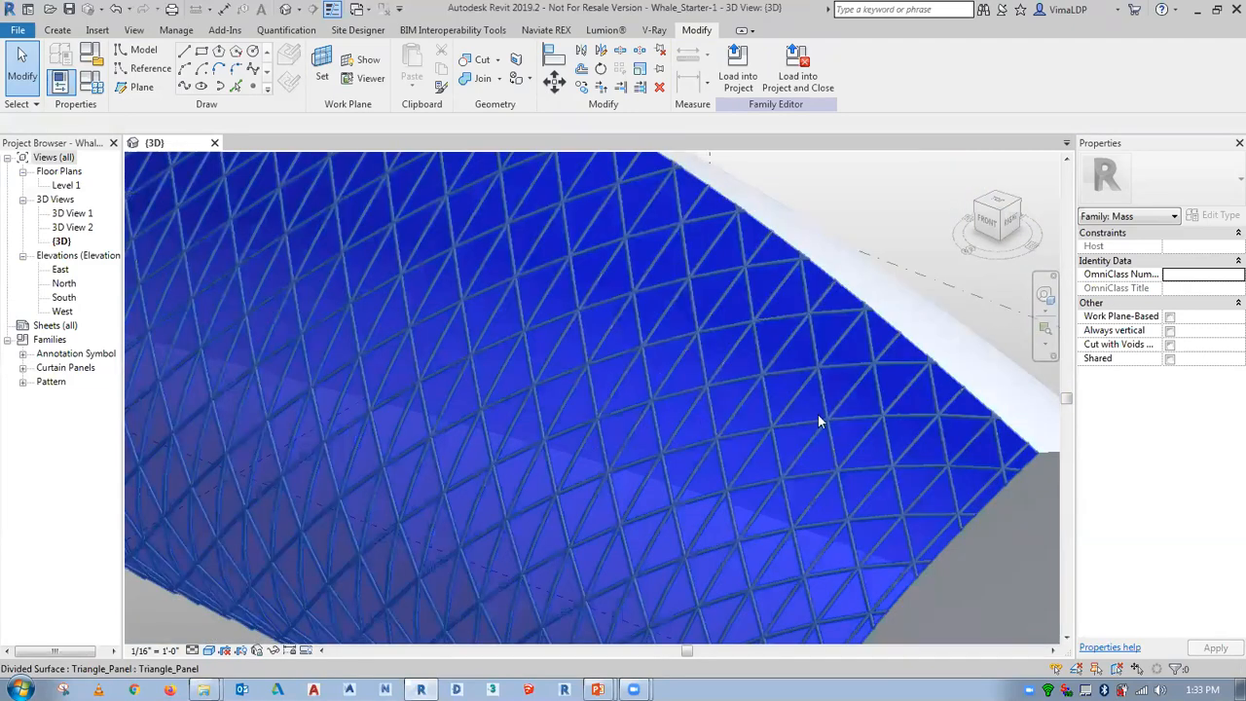
pyautogui.scroll(-5, 818, 416)
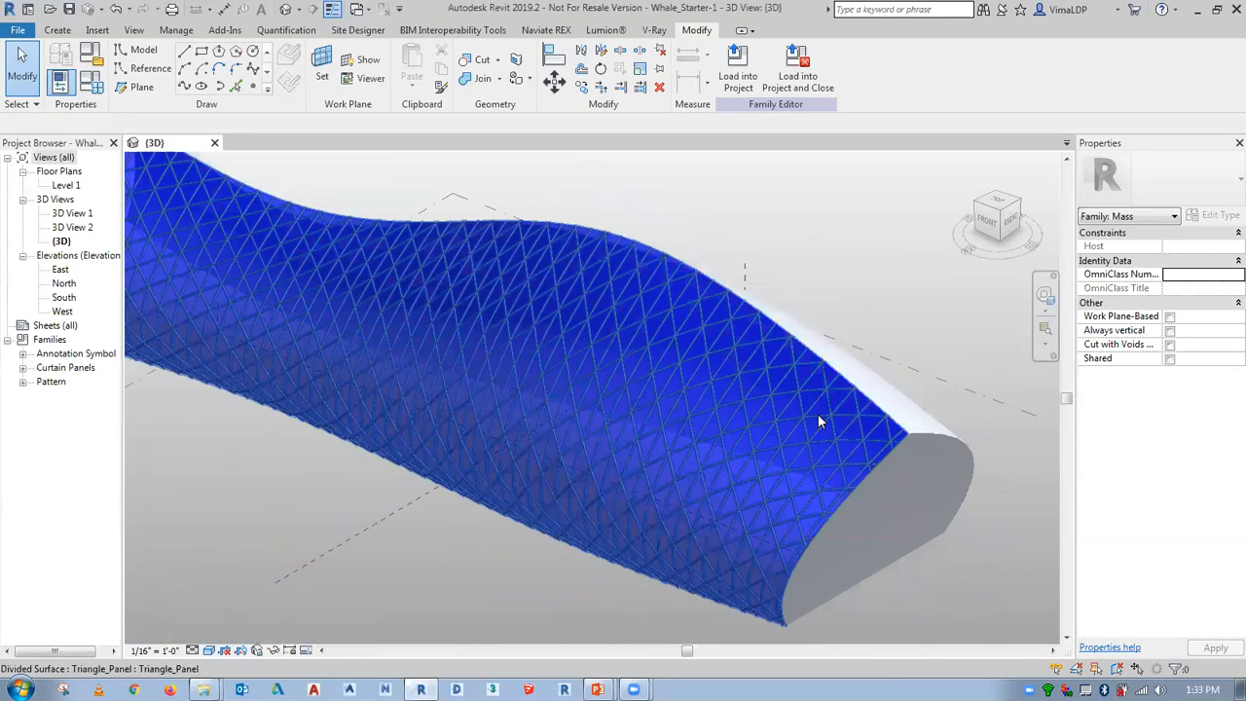
pyautogui.scroll(-1, 818, 415)
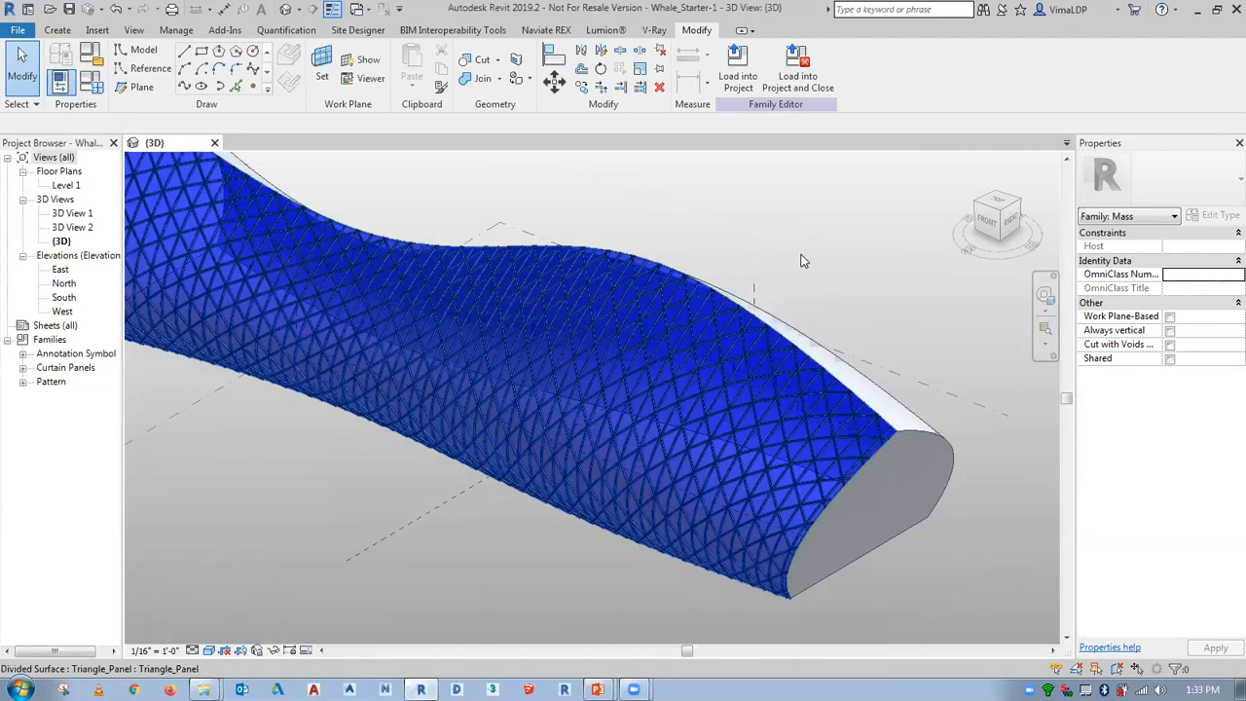
pyautogui.scroll(-3, 801, 259)
pyautogui.moveTo(662, 156); pyautogui.dragTo(605, 295, button='middle')
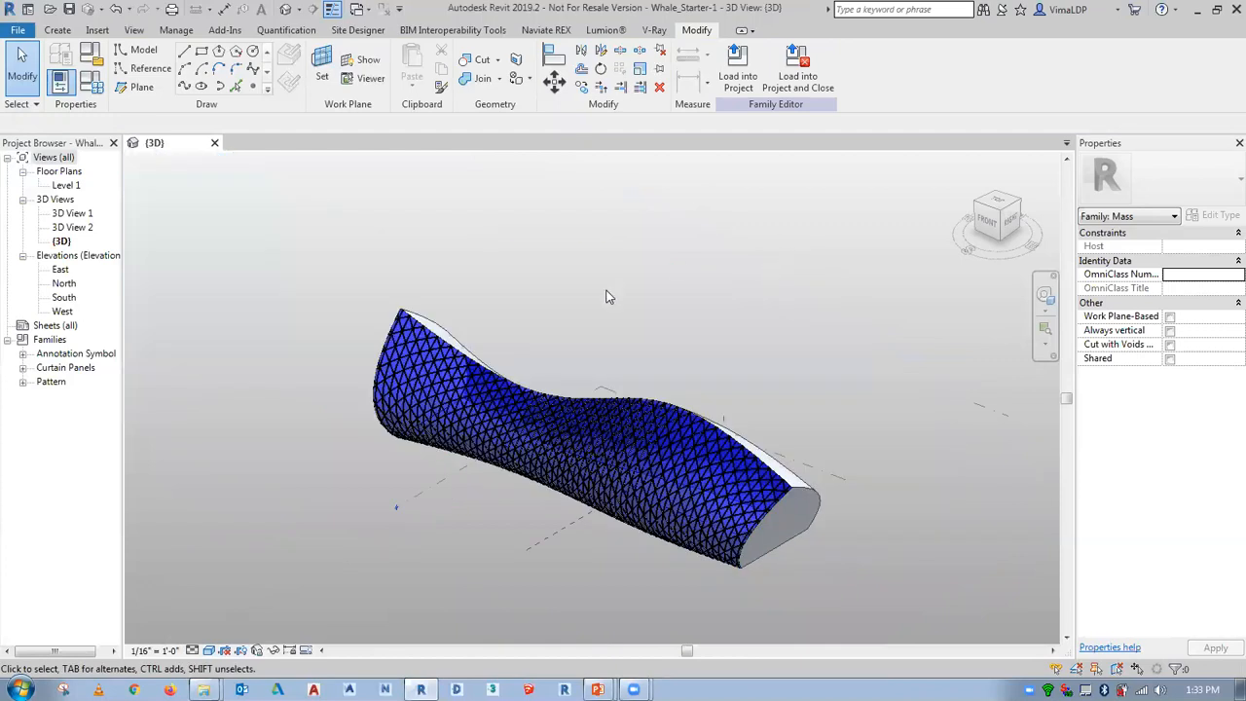
pyautogui.click(81, 228)
pyautogui.doubleClick(81, 229)
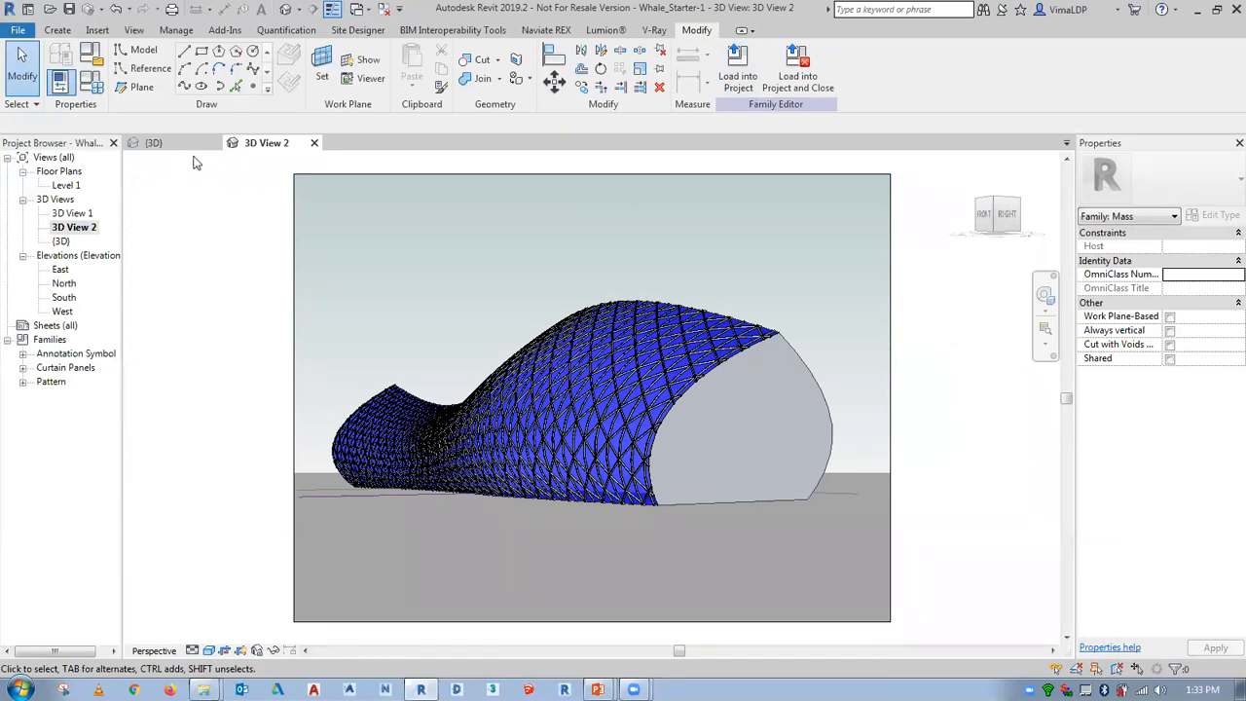
# Create a new project from the Archi-Metric template
pyautogui.click(17, 30)
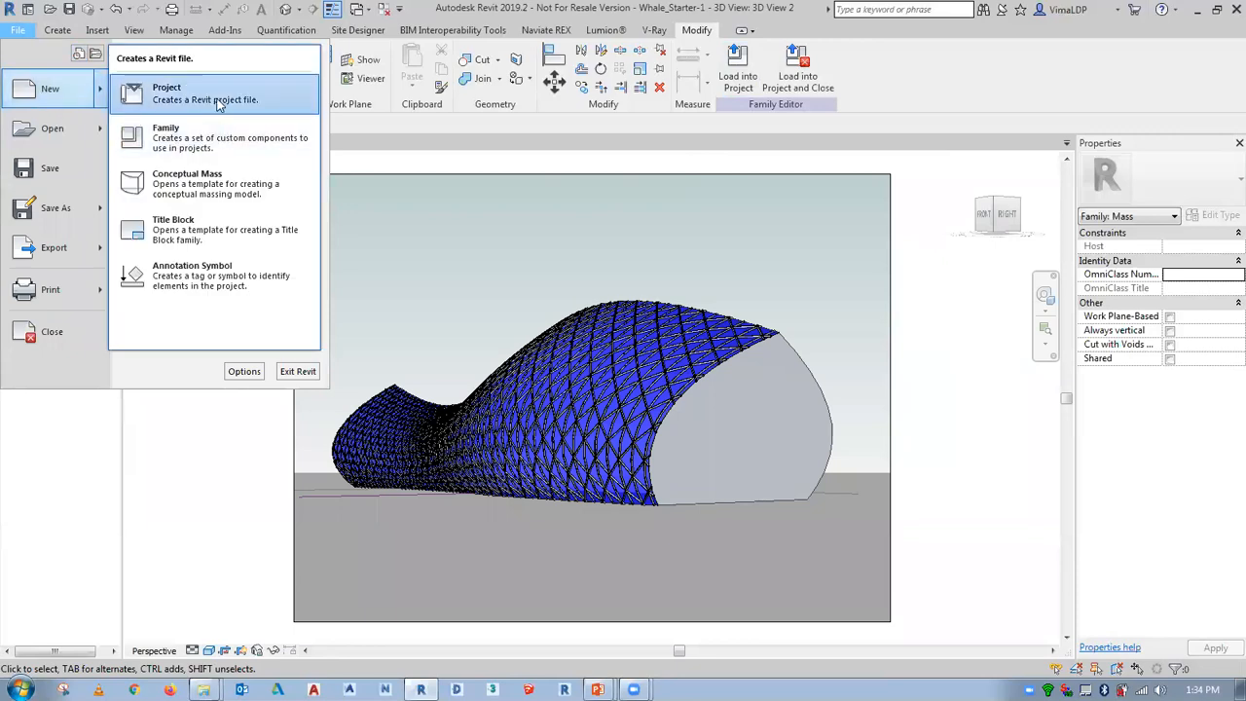
pyautogui.click(301, 253)
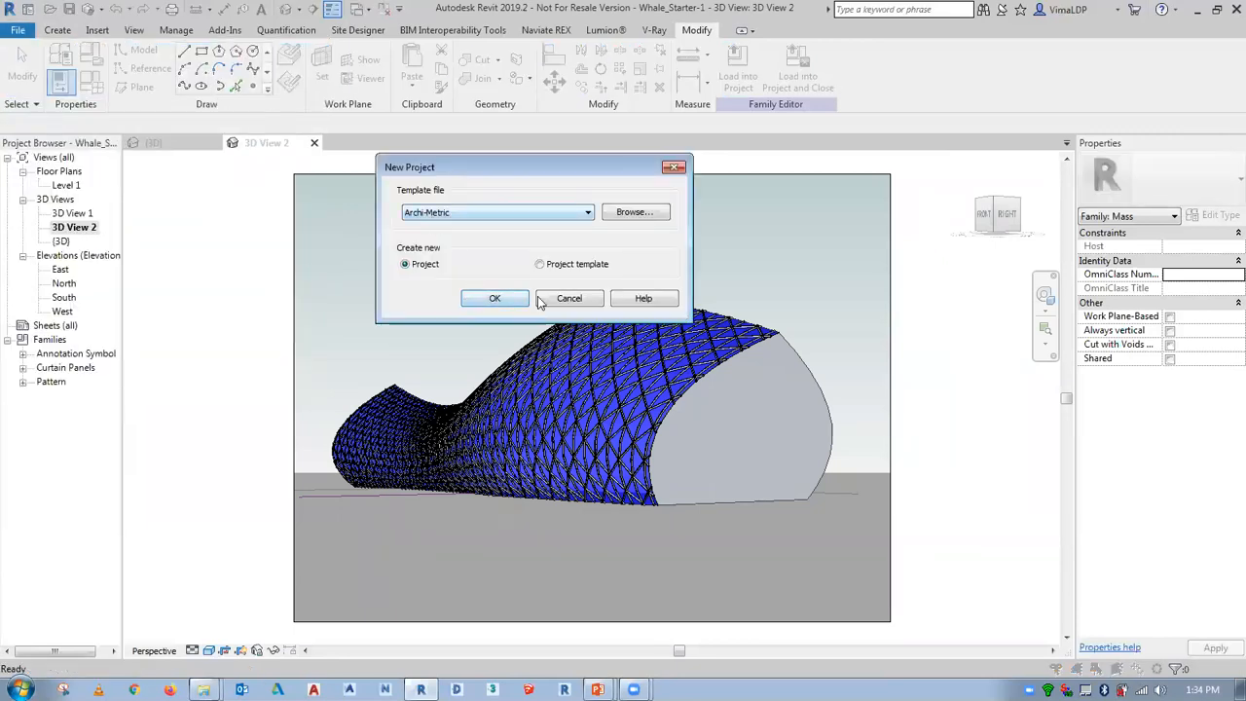
pyautogui.click(495, 299)
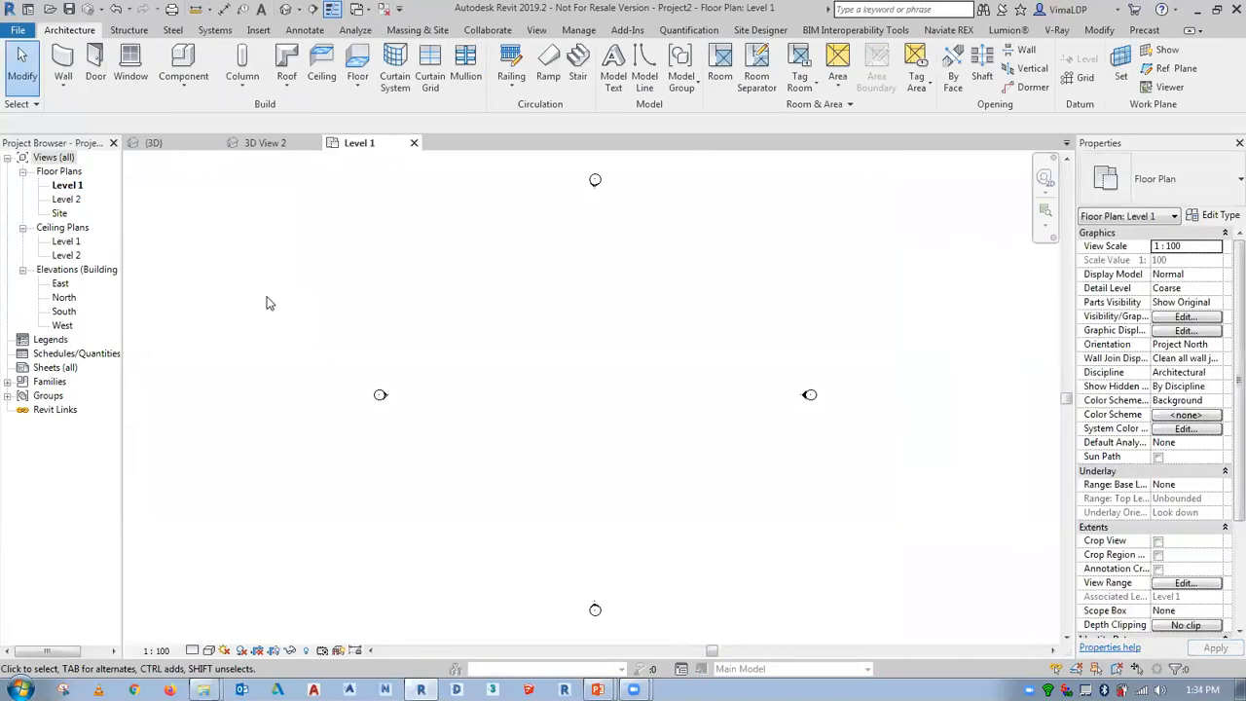
# Load the Whale_Starter-1 mass family into the new project and place an instance in the Level 1 floor plan
pyautogui.click(264, 143)
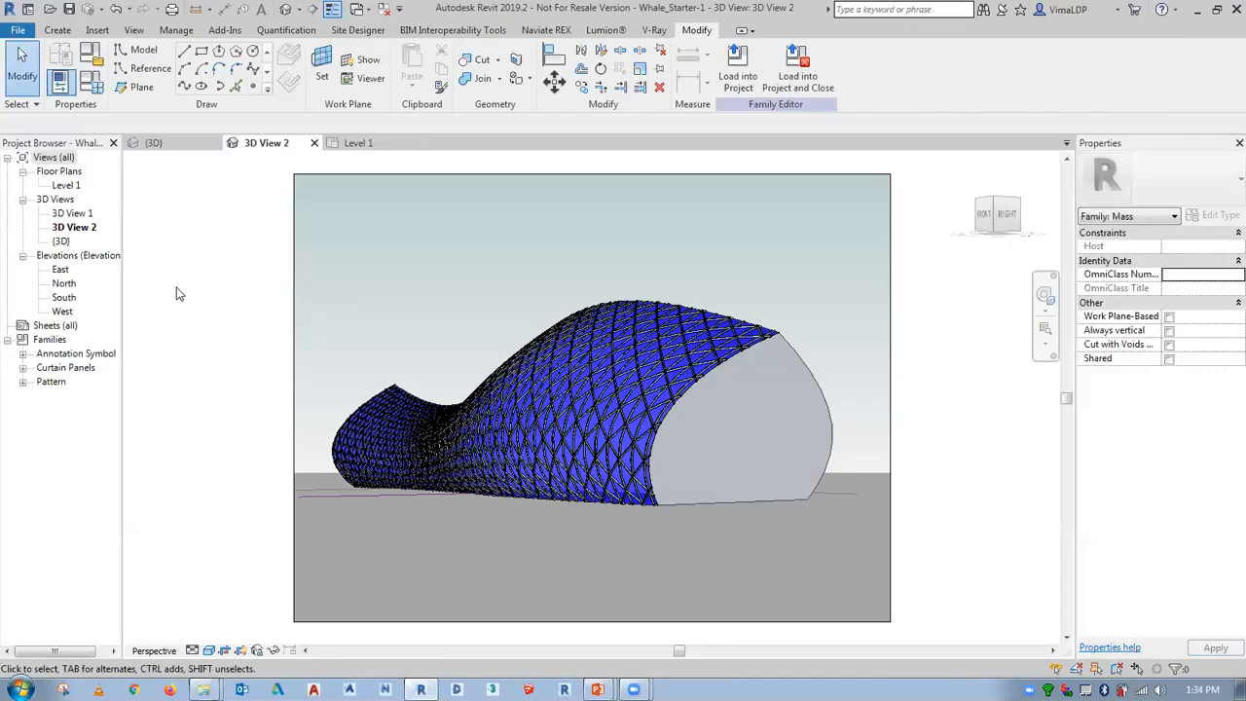
pyautogui.click(738, 78)
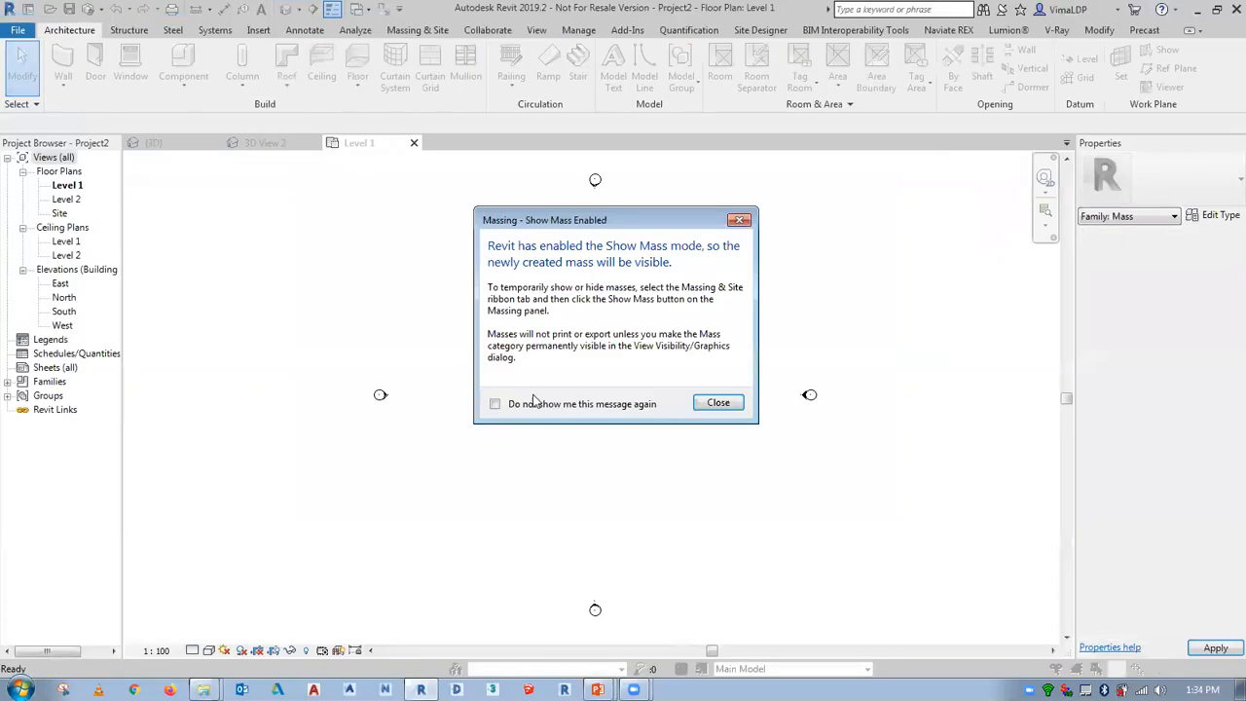
pyautogui.click(718, 402)
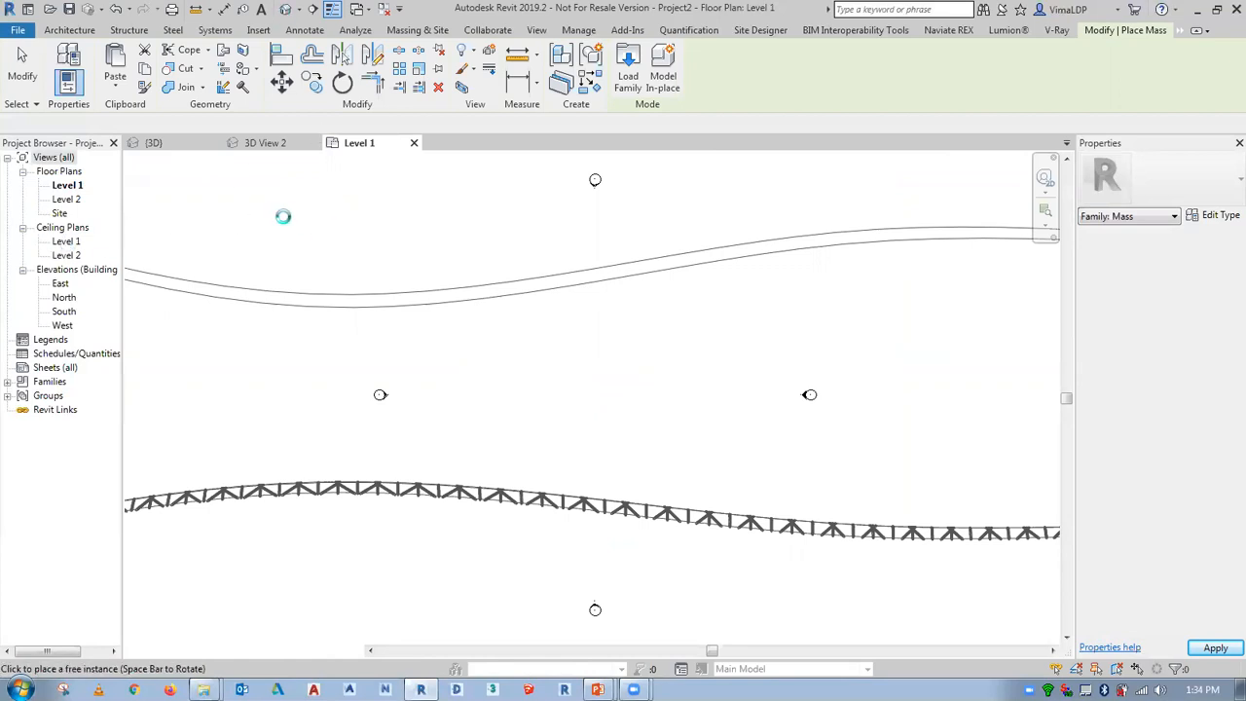
# Show the placed mass in the project's default 3D view
pyautogui.hotkey('alt', 'Tab')
pyautogui.hotkey('alt', 'Tab')
pyautogui.hotkey('alt', 'Tab')
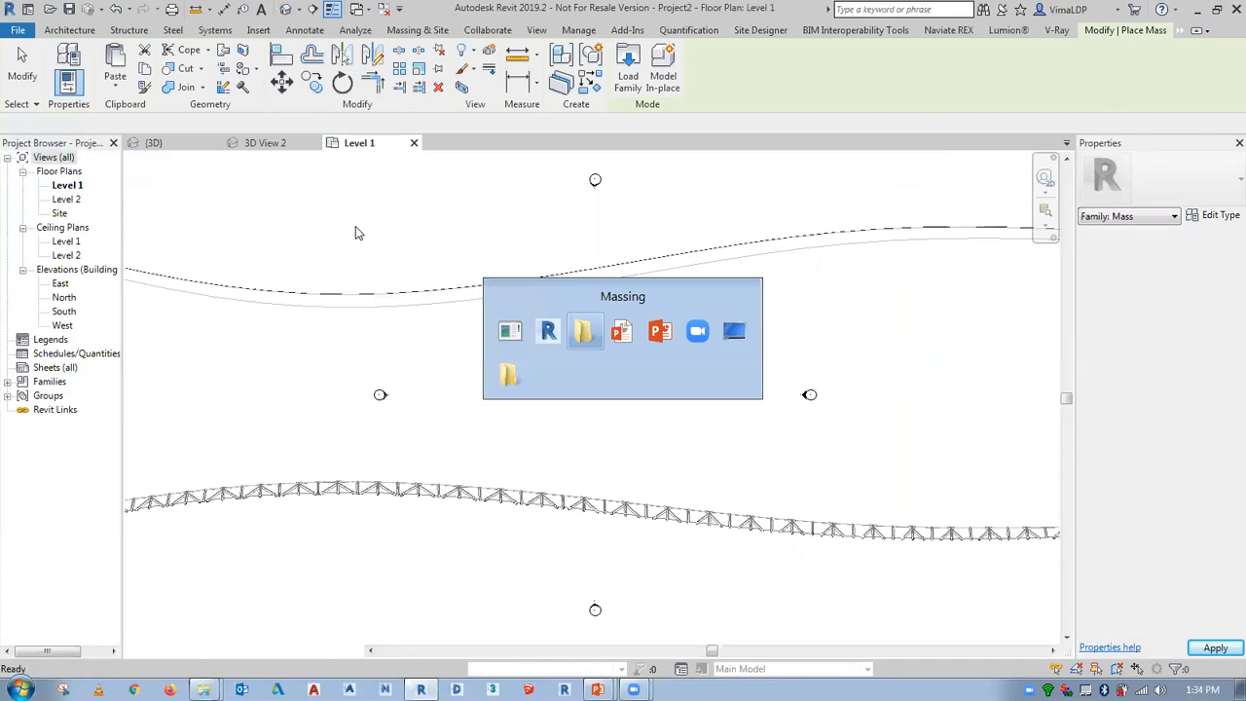
pyautogui.hotkey('alt', 'Tab')
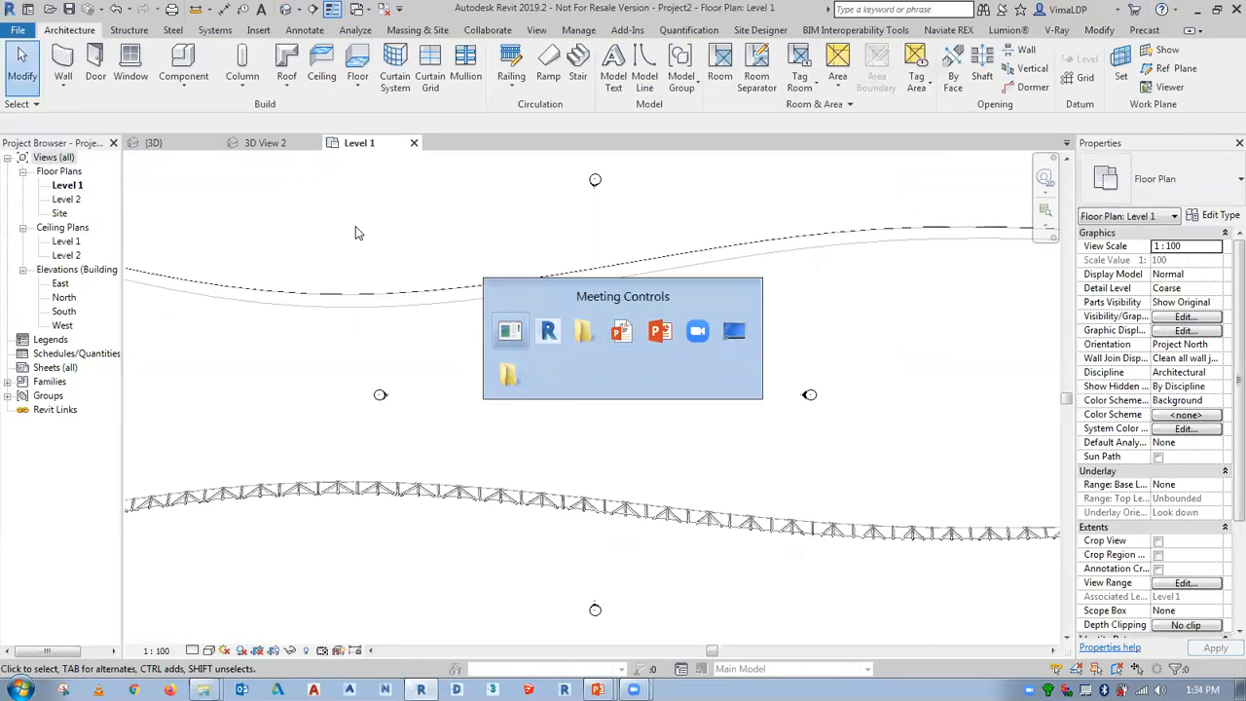
pyautogui.hotkey('alt', 'Tab')
pyautogui.click(285, 9)
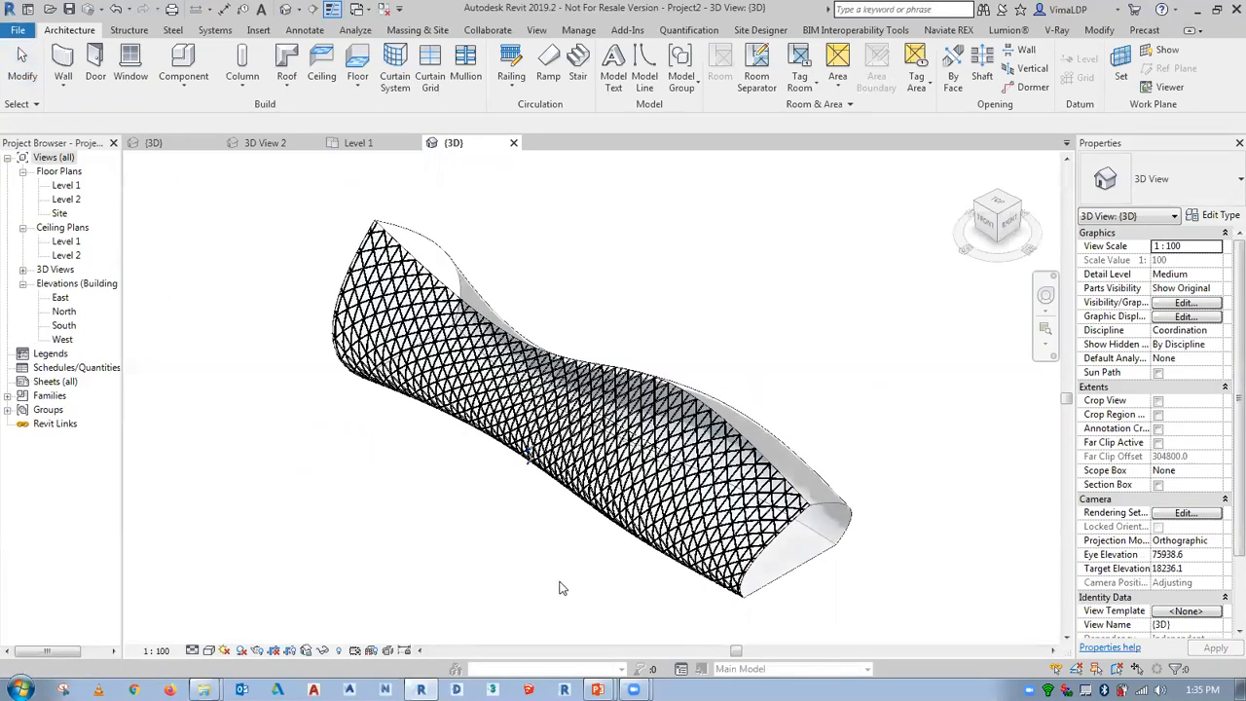
# Examine the placed panelled mass in the South elevation and from several angles in the project's default 3D view
pyautogui.keyDown('shift'); pyautogui.moveTo(560, 589); pyautogui.dragTo(614, 515, button='middle'); pyautogui.keyUp('shift')
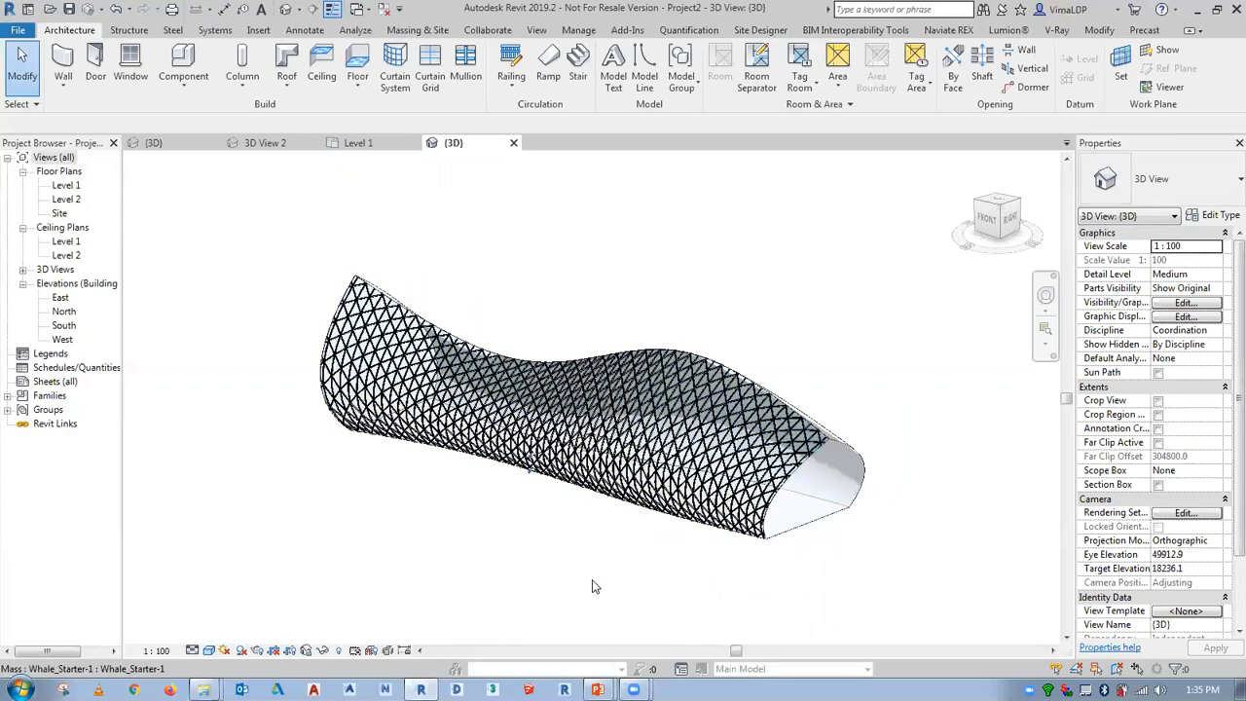
pyautogui.doubleClick(64, 325)
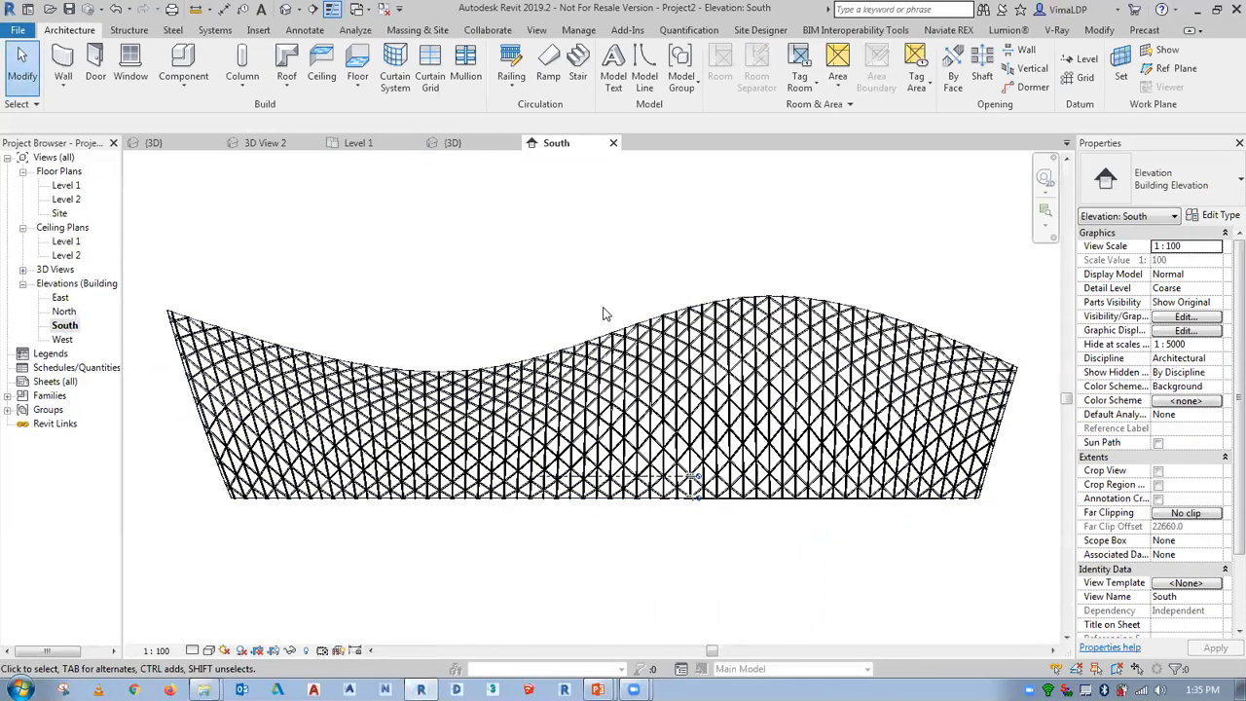
pyautogui.moveTo(925, 448); pyautogui.dragTo(850, 506, button='middle')
pyautogui.click(456, 143)
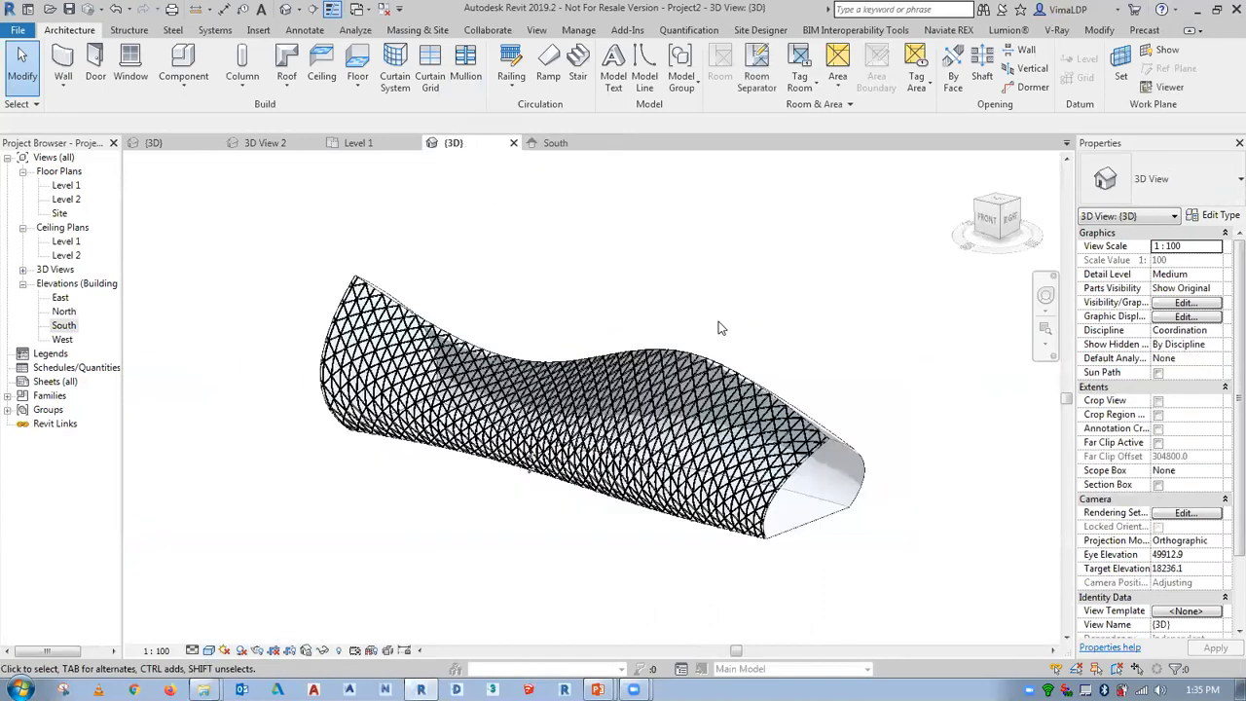
pyautogui.keyDown('shift'); pyautogui.moveTo(783, 551); pyautogui.dragTo(568, 496, button='middle'); pyautogui.keyUp('shift')
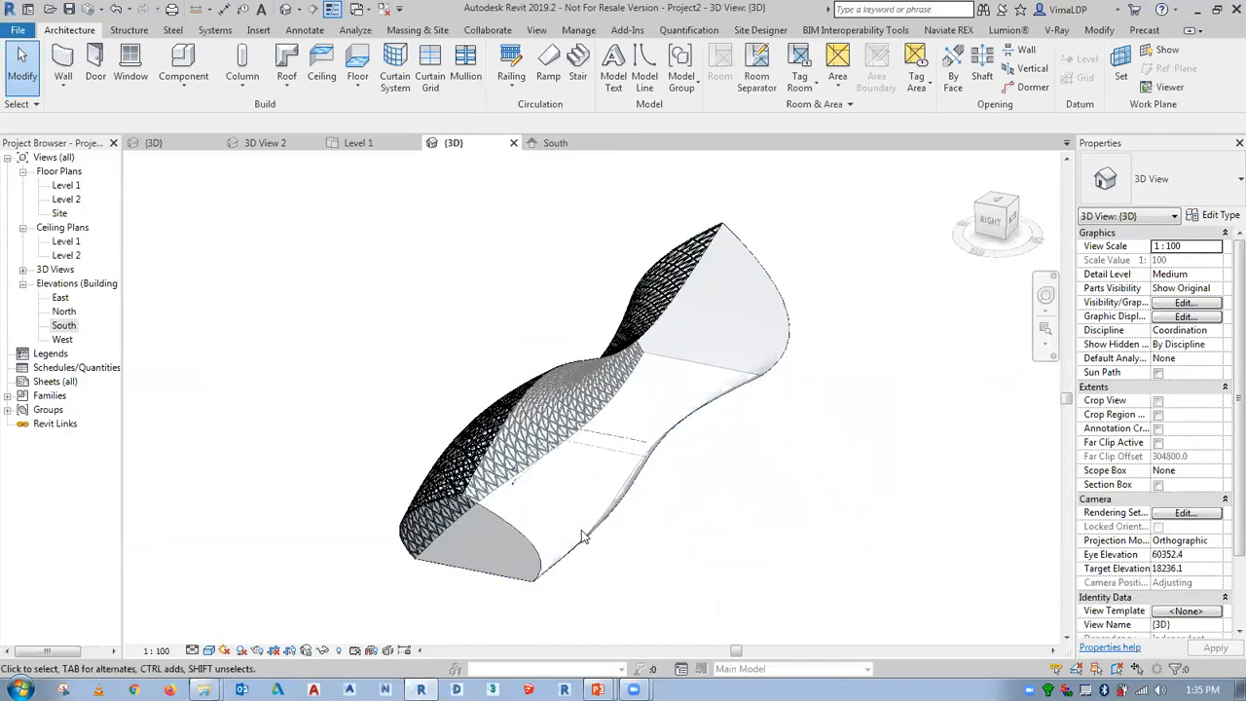
pyautogui.keyDown('shift'); pyautogui.moveTo(628, 599); pyautogui.dragTo(728, 508, button='middle'); pyautogui.keyUp('shift')
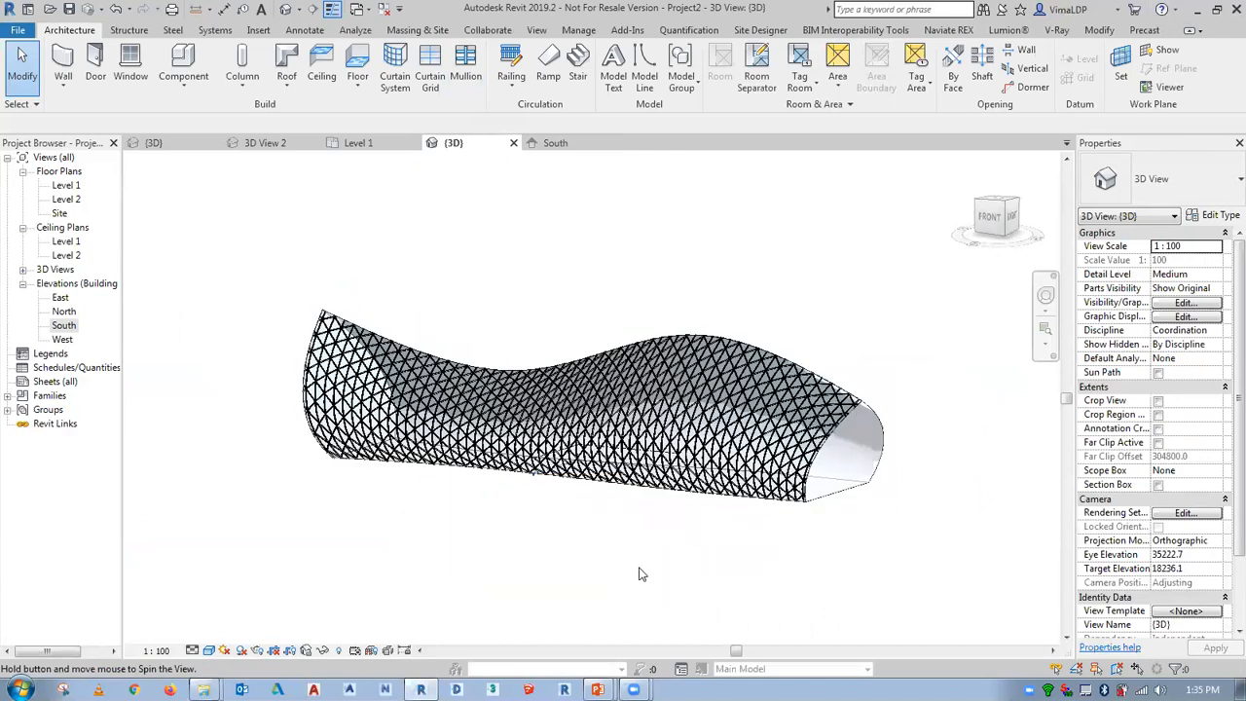
# Switch to the running PowerPoint slide show of 001_Revit Modeling Massing Webinar and advance to the Q & A slide
pyautogui.moveTo(598, 690)
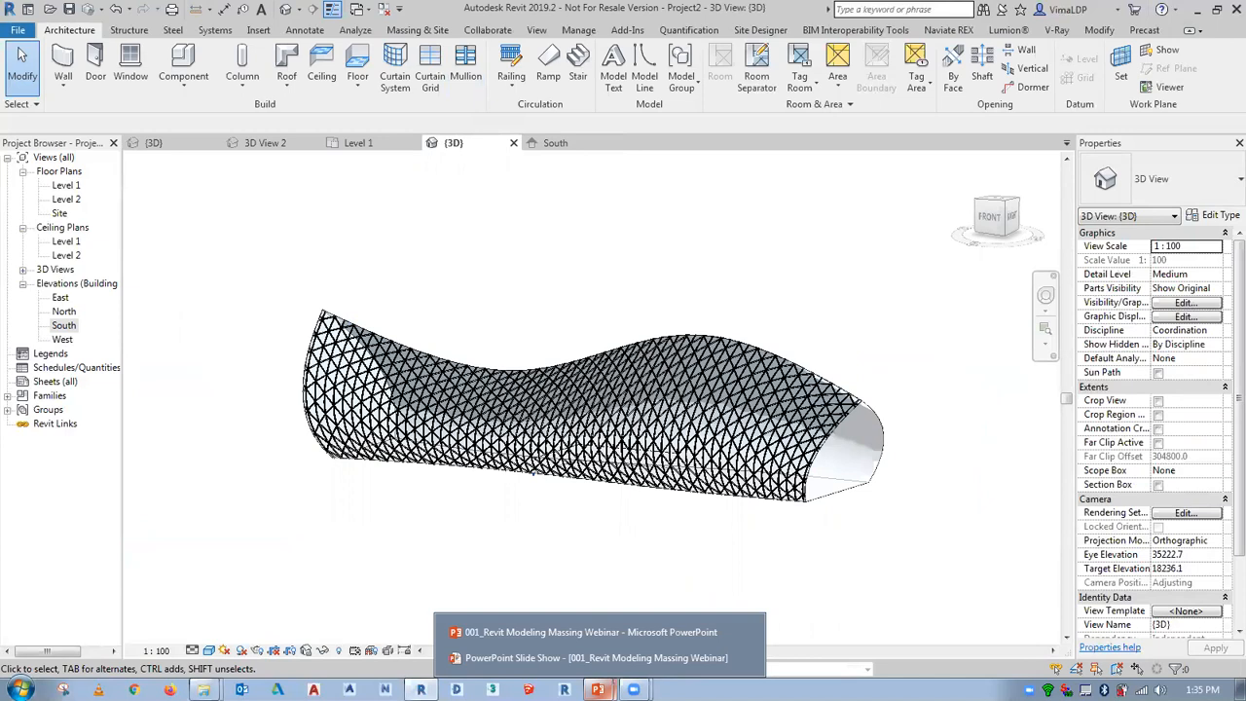
pyautogui.click(596, 658)
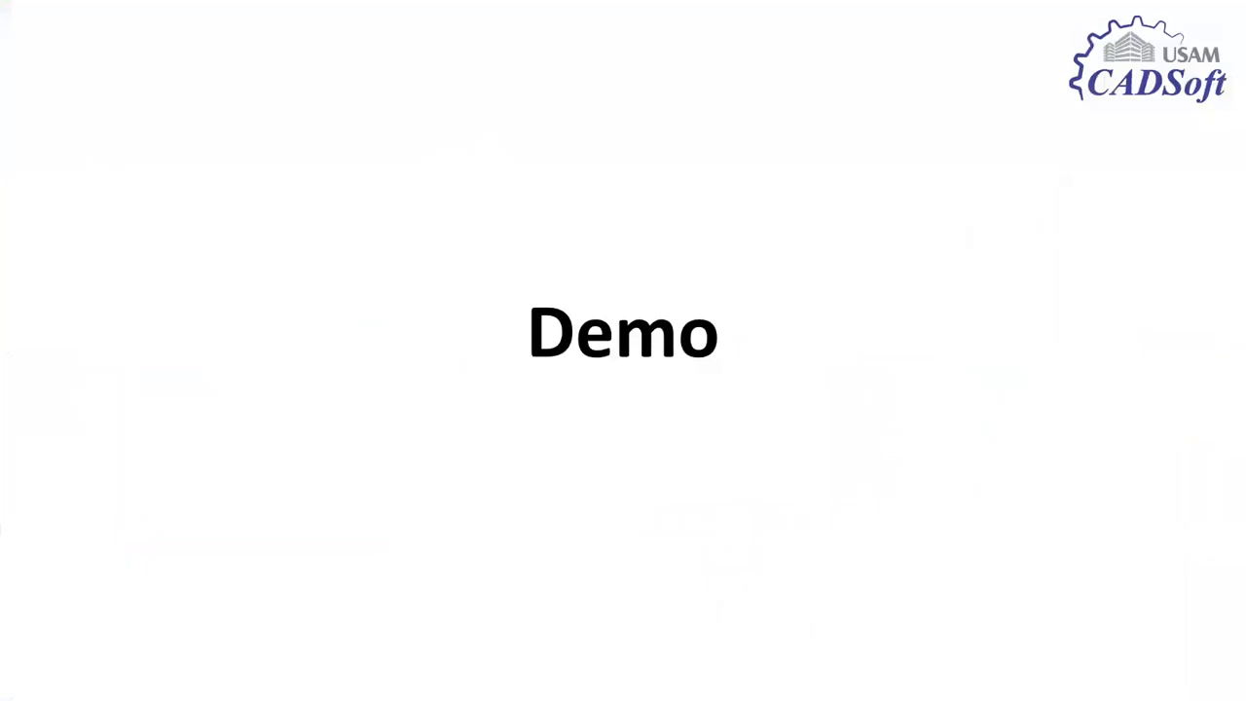
pyautogui.press('Right')
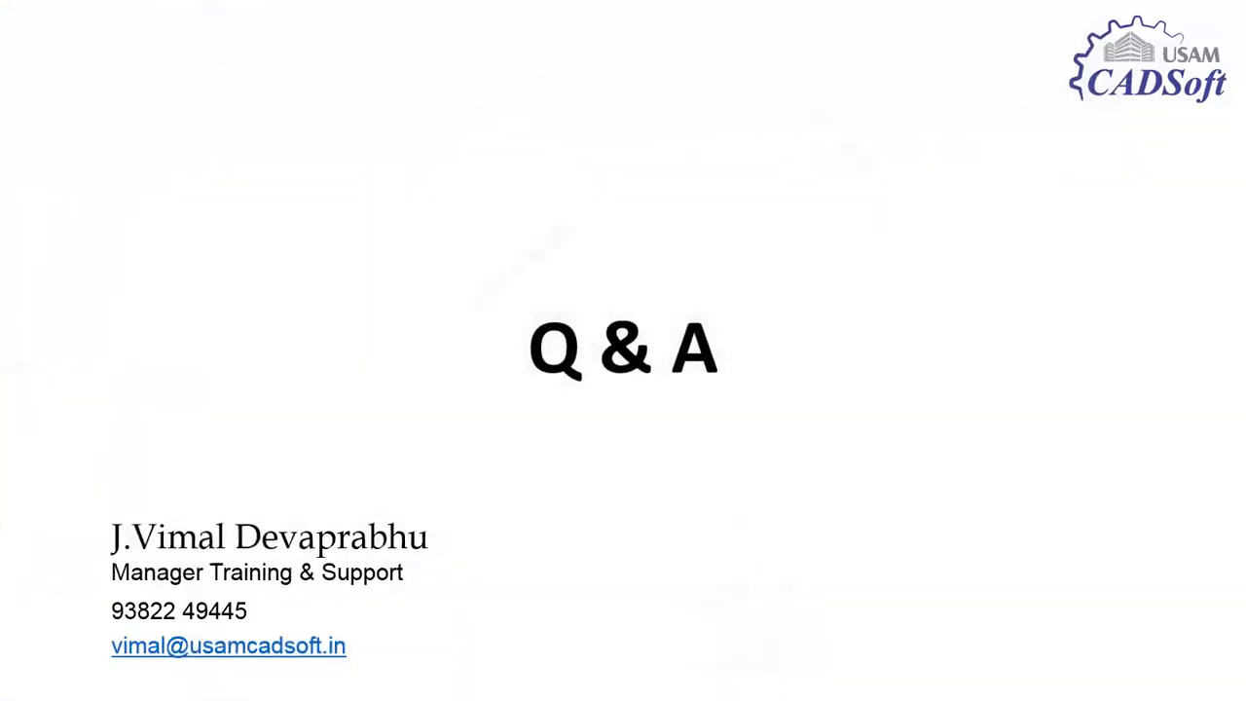